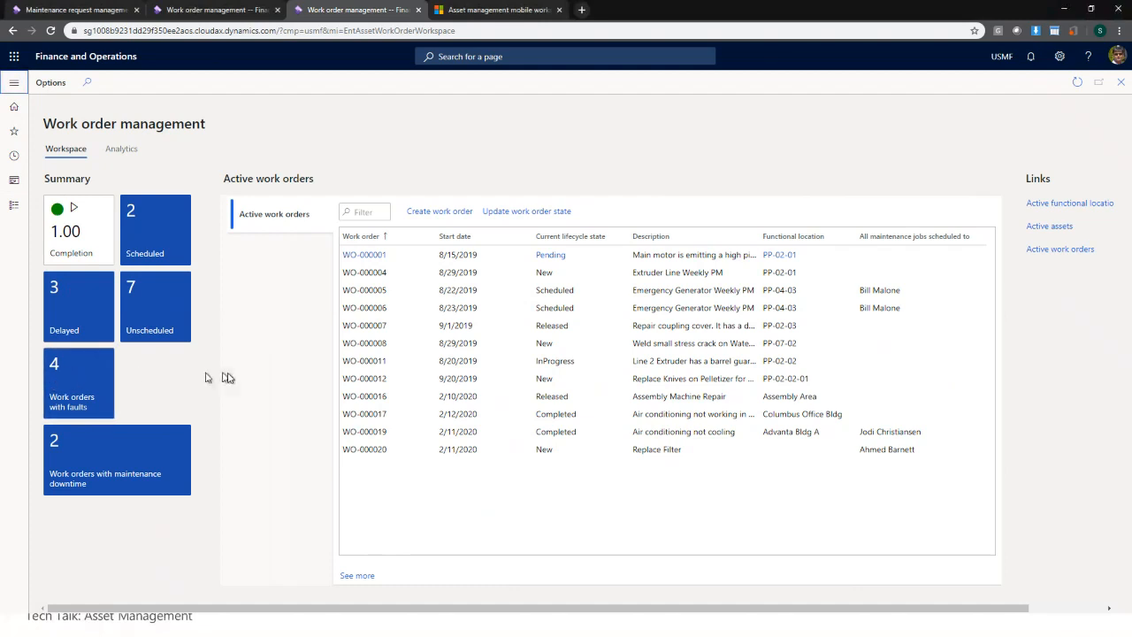
- Open the Asset management menu, collapse all groups, then expand Workspaces and Common
{"action": "left_click", "coordinate": [14, 84]}
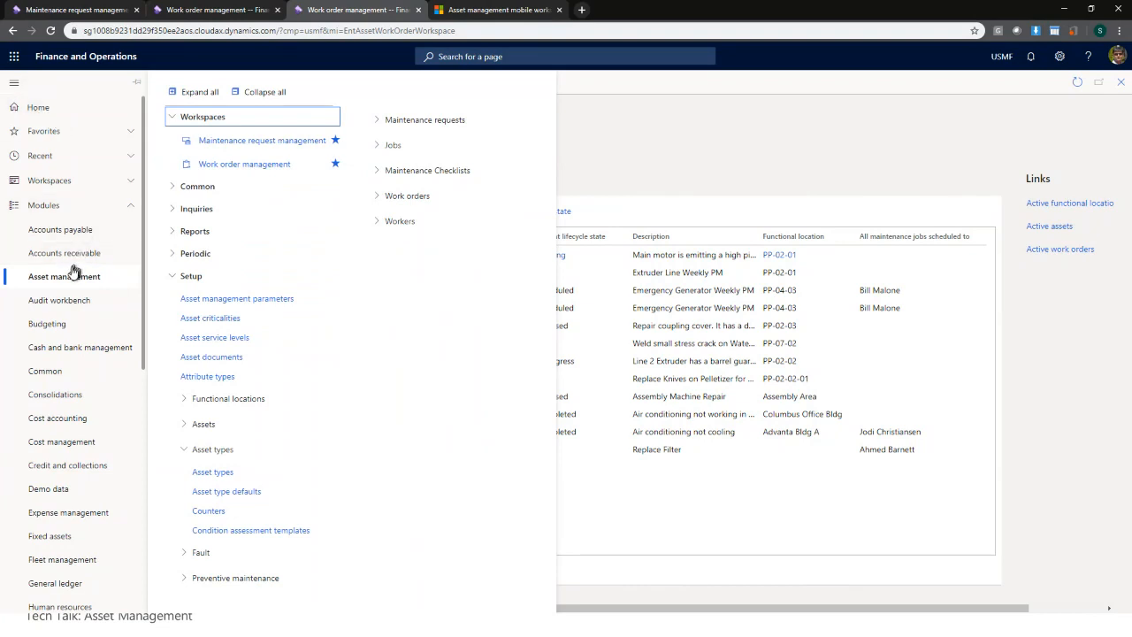
{"action": "left_click", "coordinate": [256, 92]}
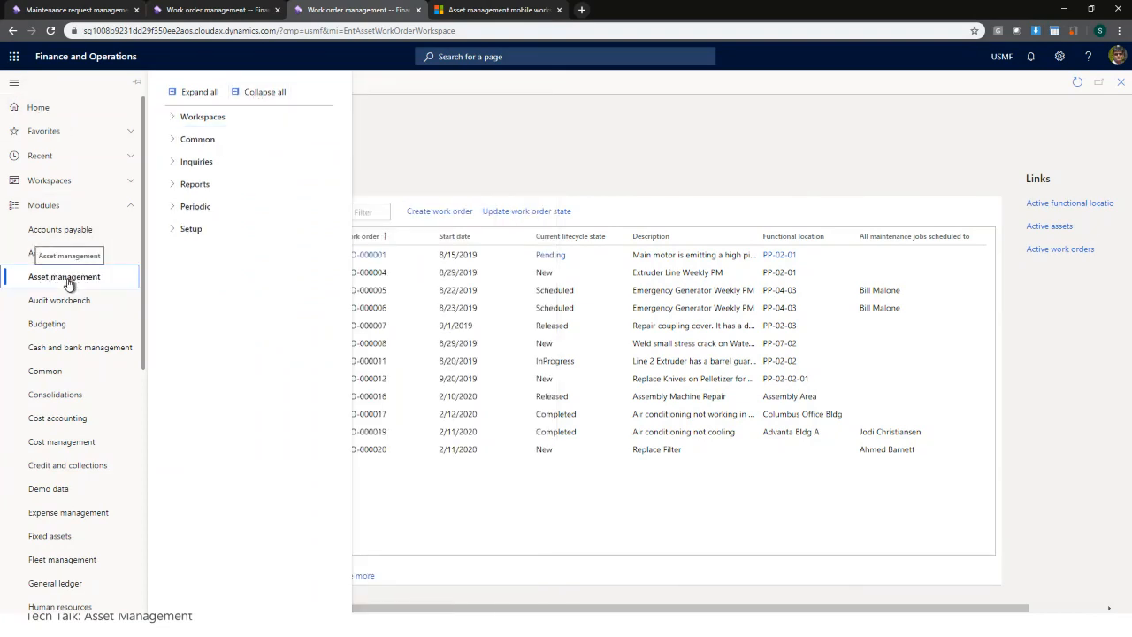
{"action": "left_click", "coordinate": [217, 123]}
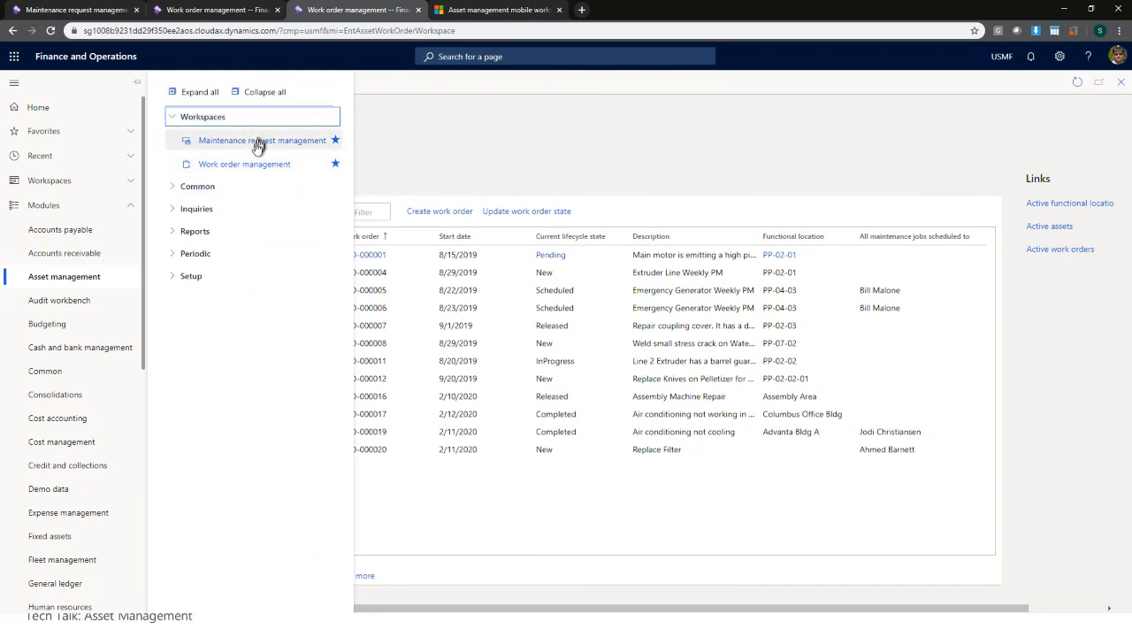
{"action": "left_click", "coordinate": [218, 189]}
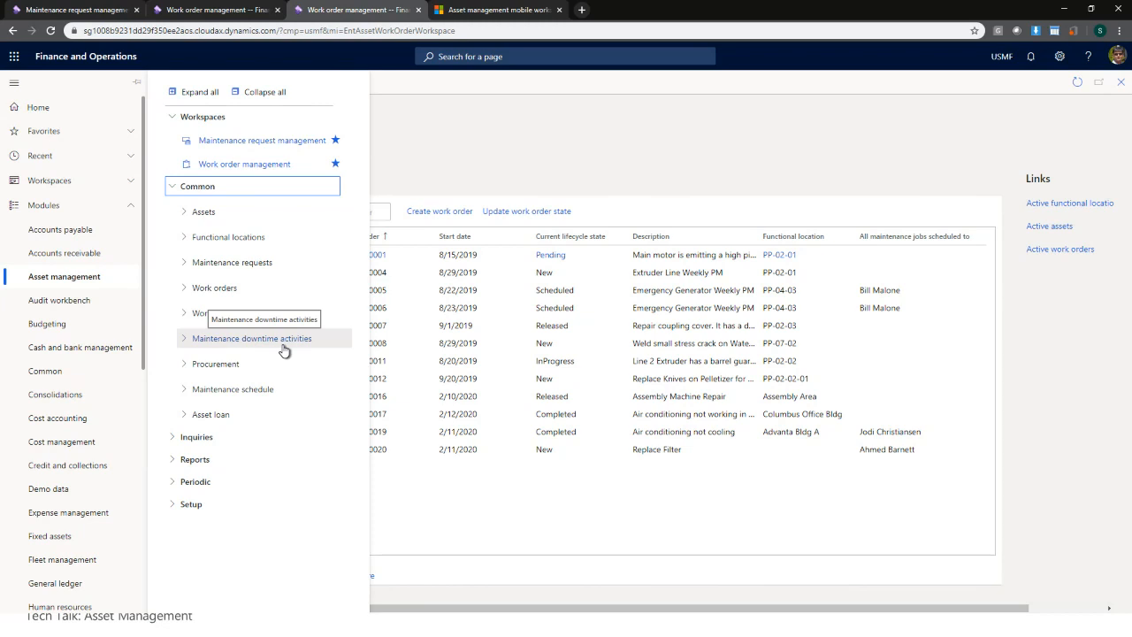
- Open Active functional locations from Common > Functional locations in the Asset management menu
{"action": "left_click", "coordinate": [212, 370]}
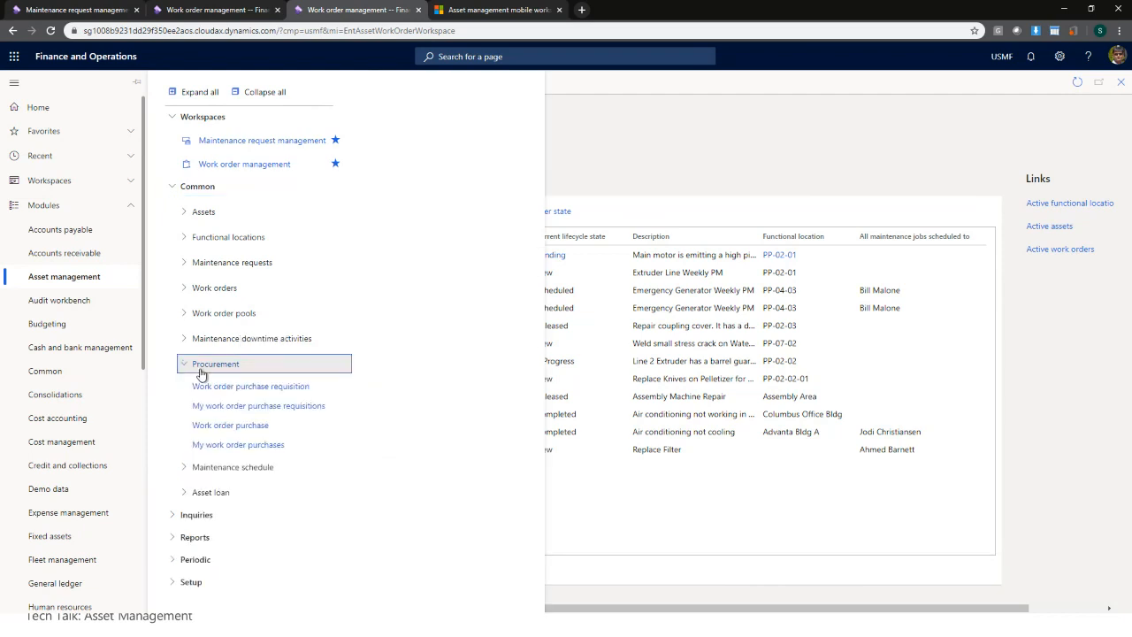
{"action": "left_click", "coordinate": [209, 372]}
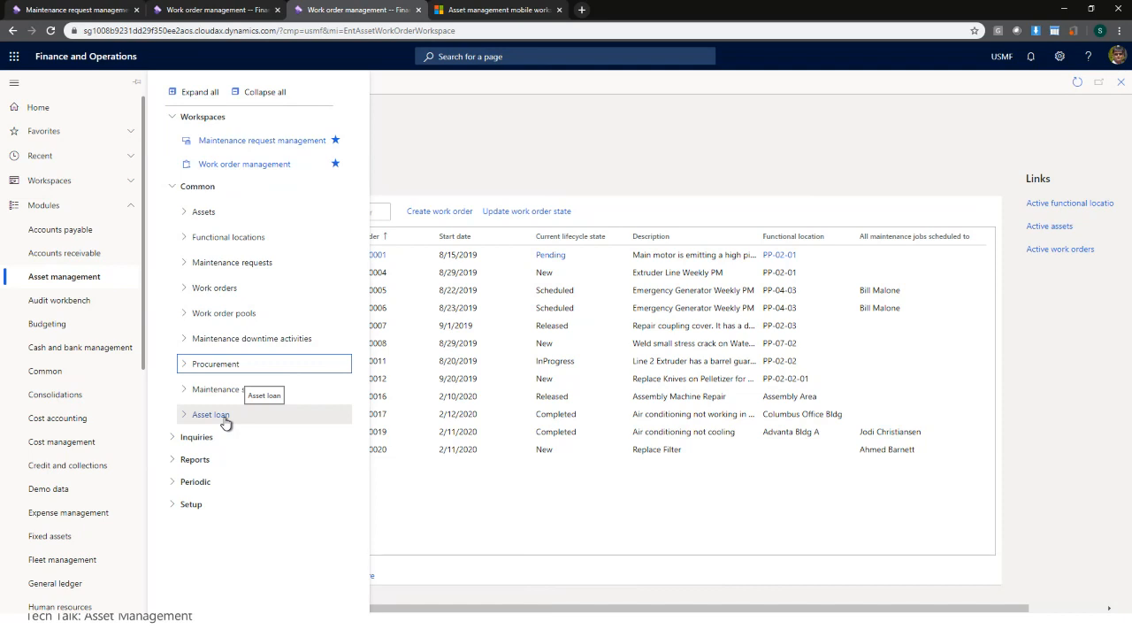
{"action": "left_click", "coordinate": [212, 245]}
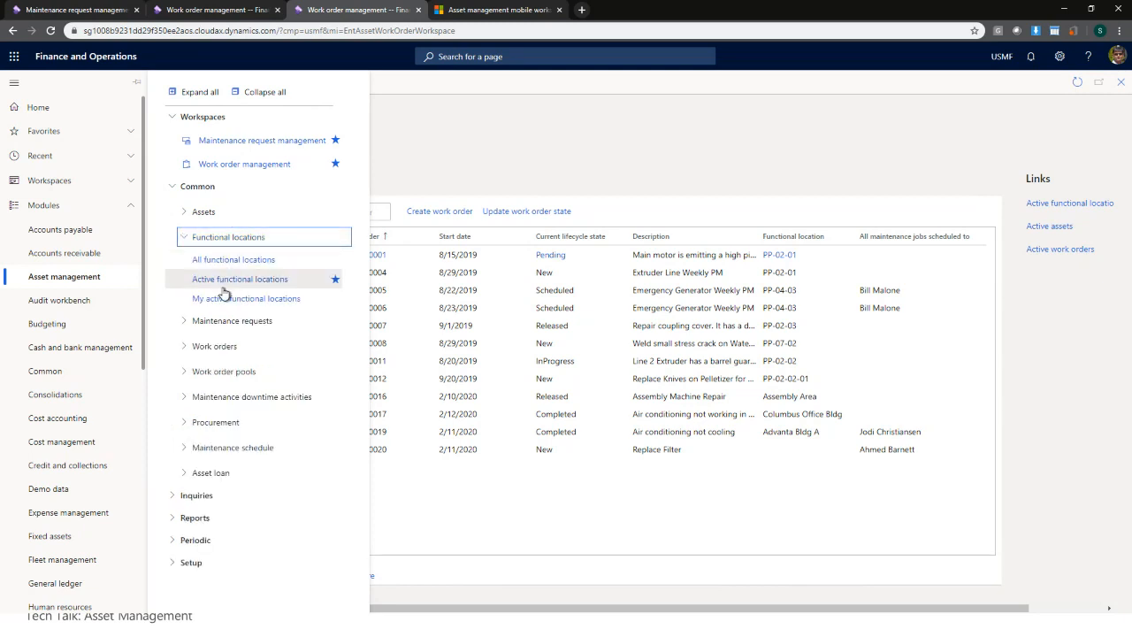
{"action": "left_click", "coordinate": [226, 281]}
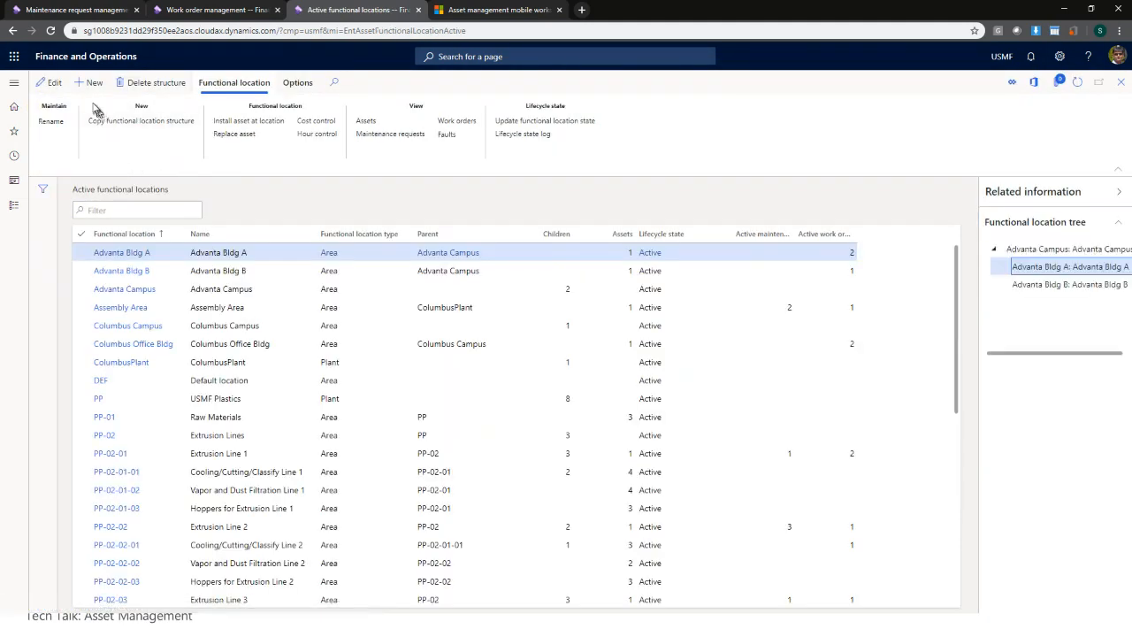
- Create top-level functional location 'Bellevue Campus' as ID and name, type Area, no parent
{"action": "left_click", "coordinate": [92, 83]}
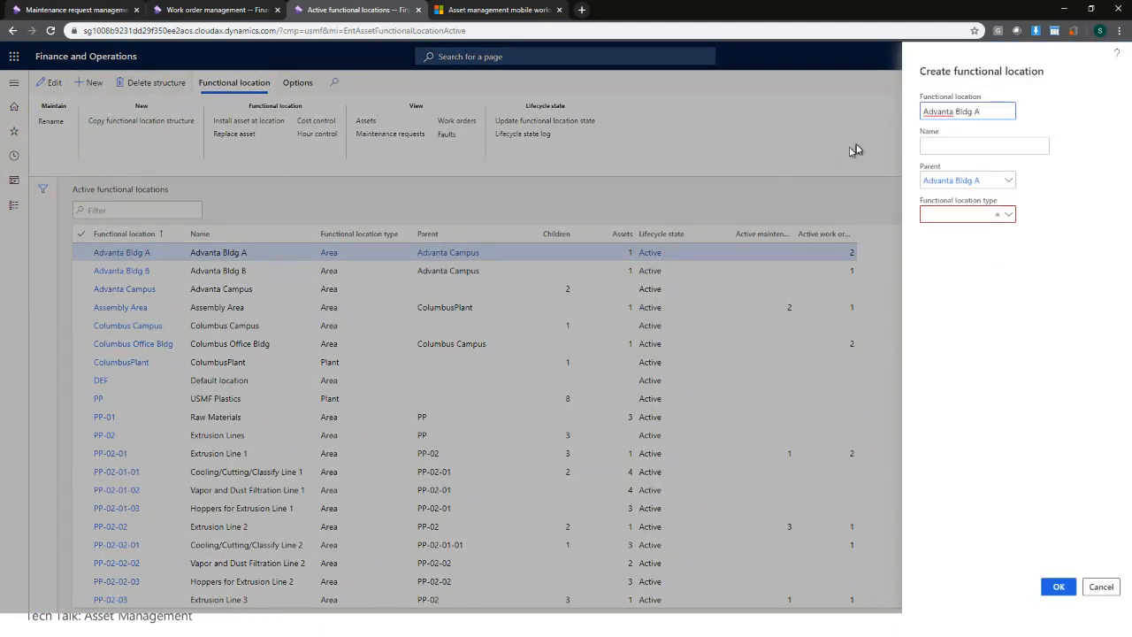
{"action": "triple_click", "coordinate": [981, 110]}
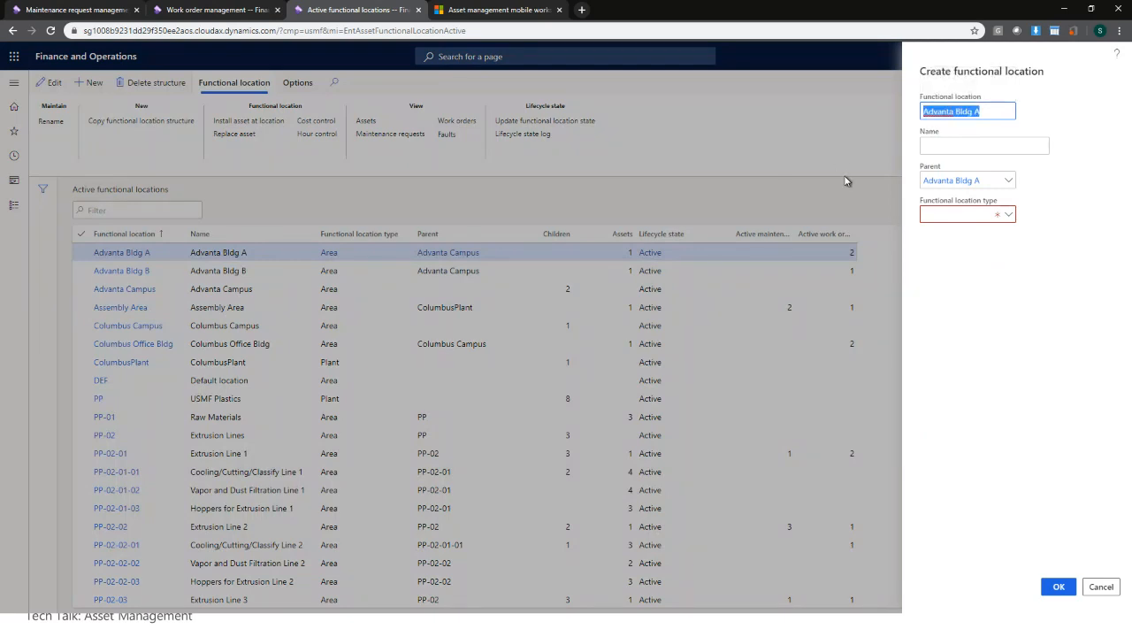
{"action": "key", "text": "BackSpace"}
{"action": "type", "text": "Bellevue Campus"}
{"action": "key", "text": "Tab"}
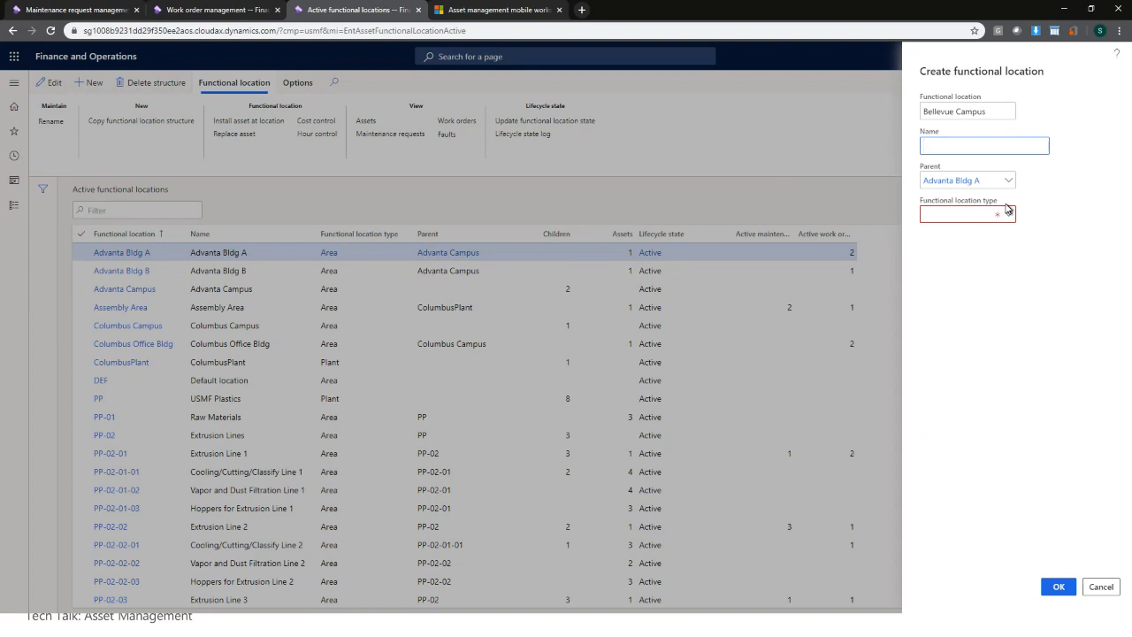
{"action": "type", "text": "Bellevue Campus"}
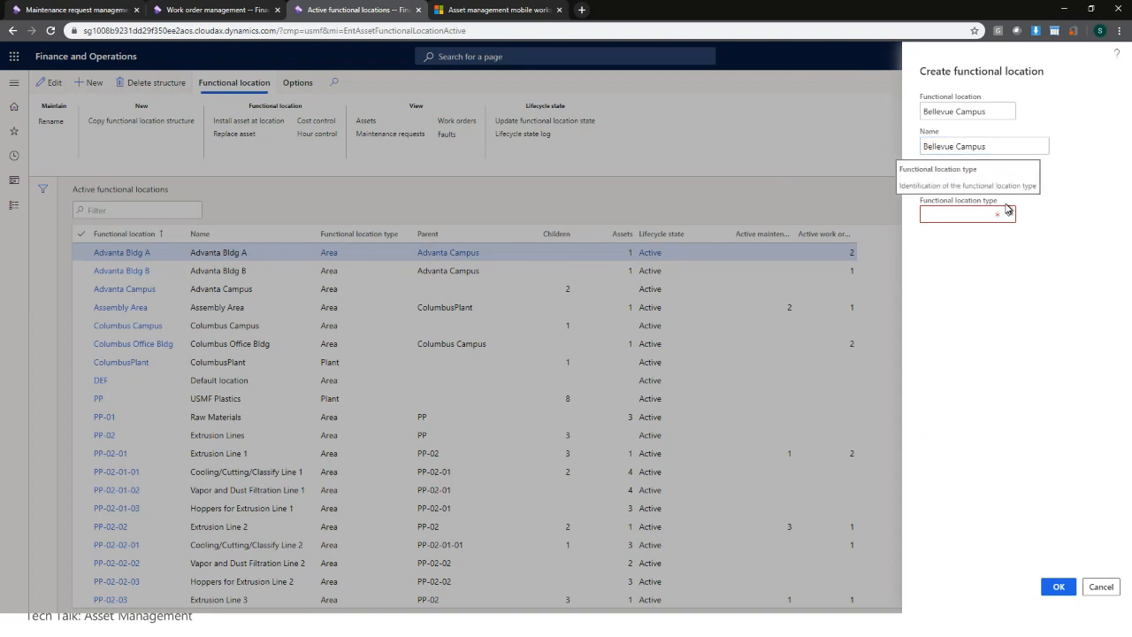
{"action": "key", "text": "Tab"}
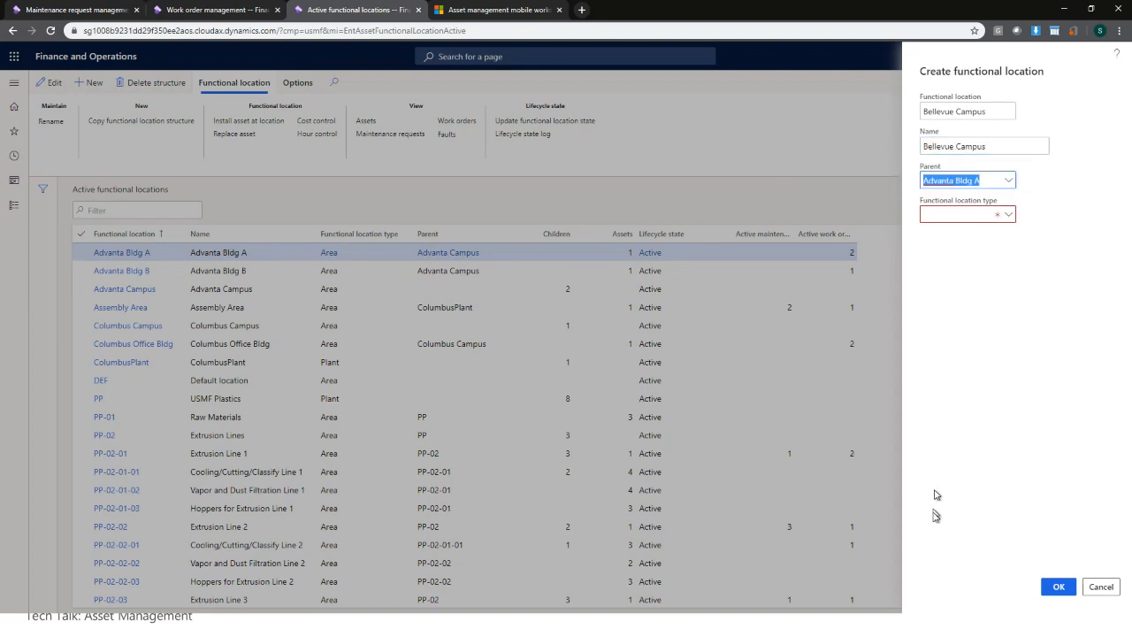
{"action": "left_click_drag", "start_coordinate": [984, 181], "coordinate": [669, 176]}
{"action": "key", "text": "BackSpace"}
{"action": "key", "text": "Tab"}
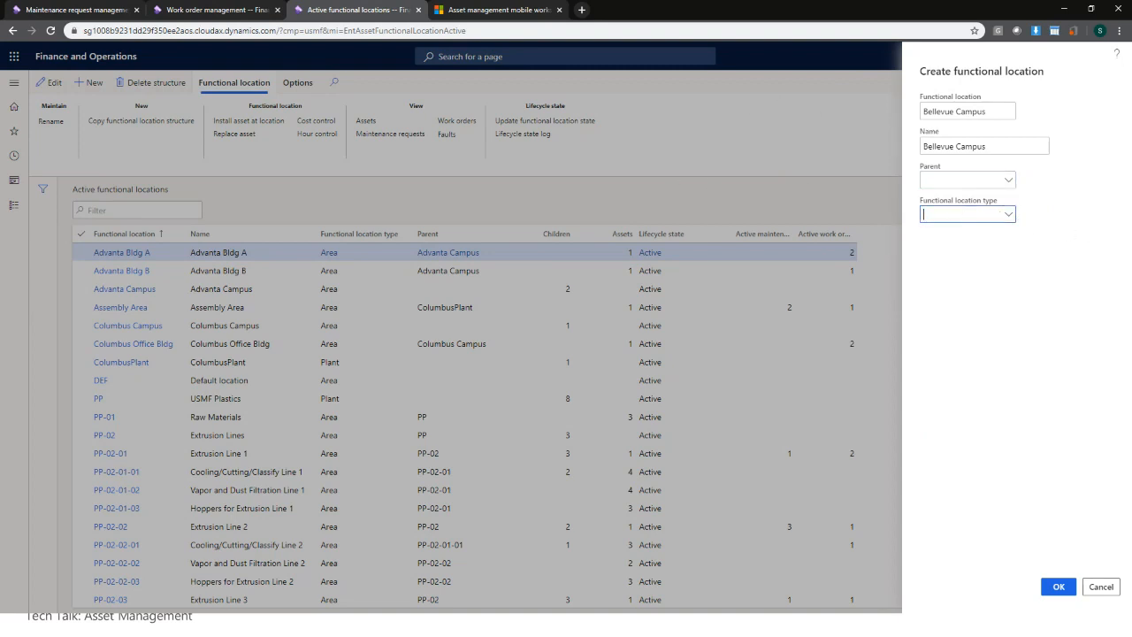
{"action": "left_click", "coordinate": [1009, 217]}
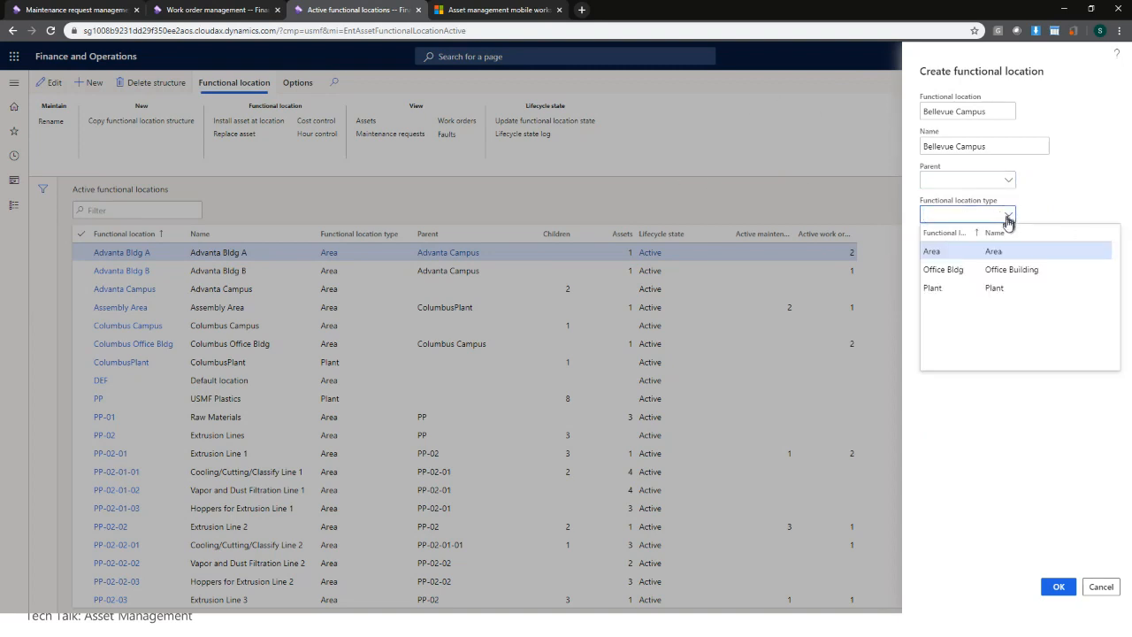
{"action": "left_click", "coordinate": [955, 253]}
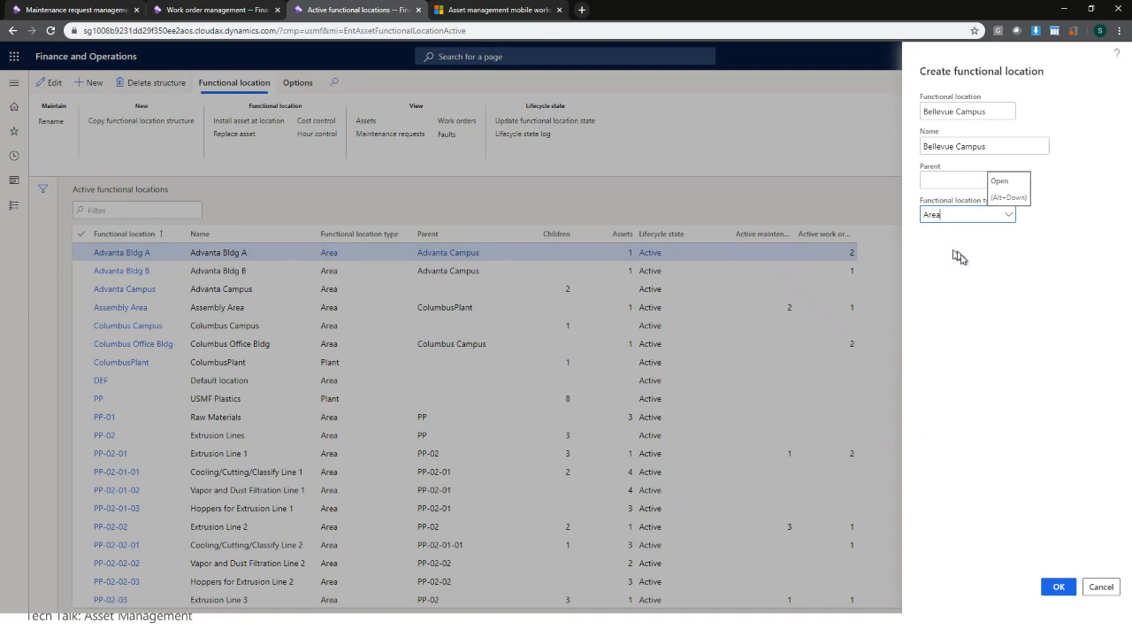
{"action": "left_click", "coordinate": [1059, 586]}
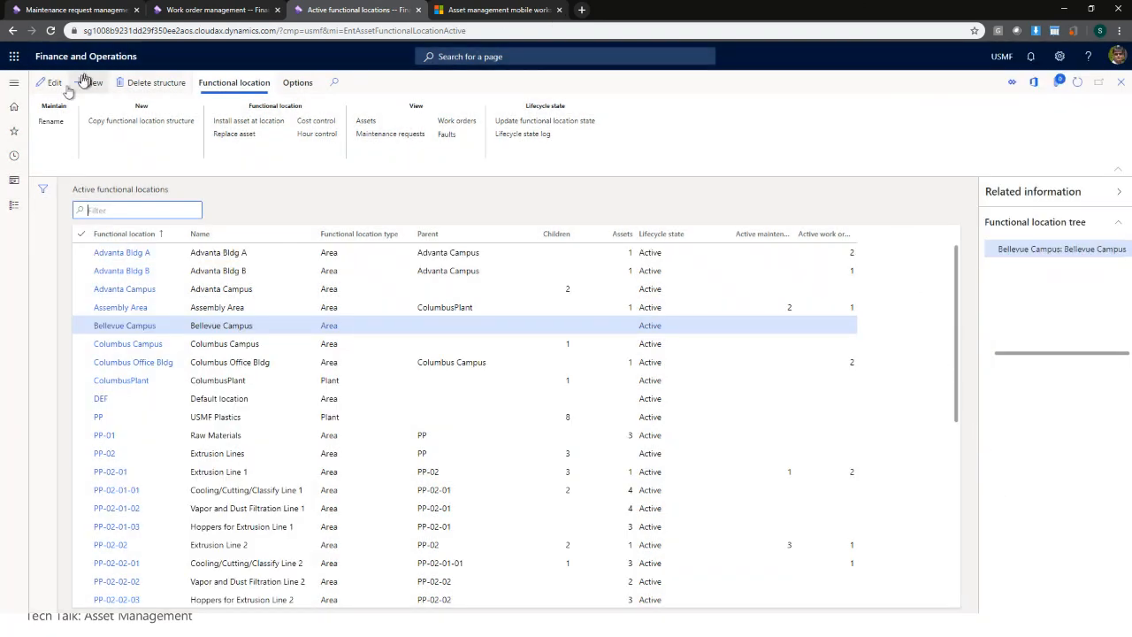
- Create functional location 'Office Building A' of type Area under parent Bellevue Campus
{"action": "left_click", "coordinate": [93, 82]}
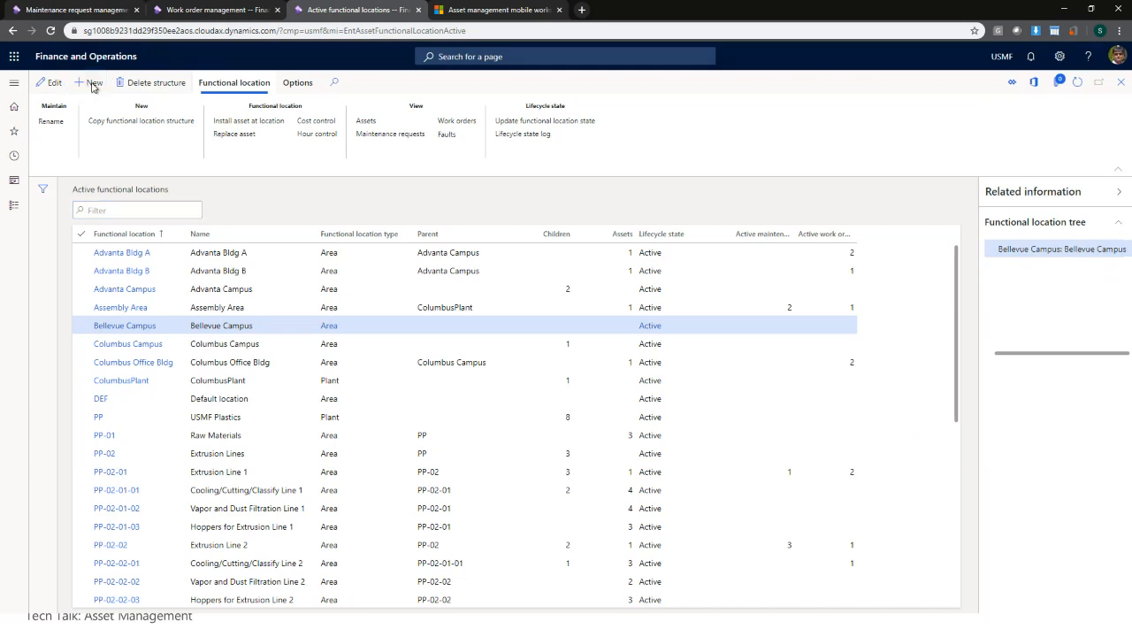
{"action": "left_click_drag", "start_coordinate": [1003, 115], "coordinate": [824, 106]}
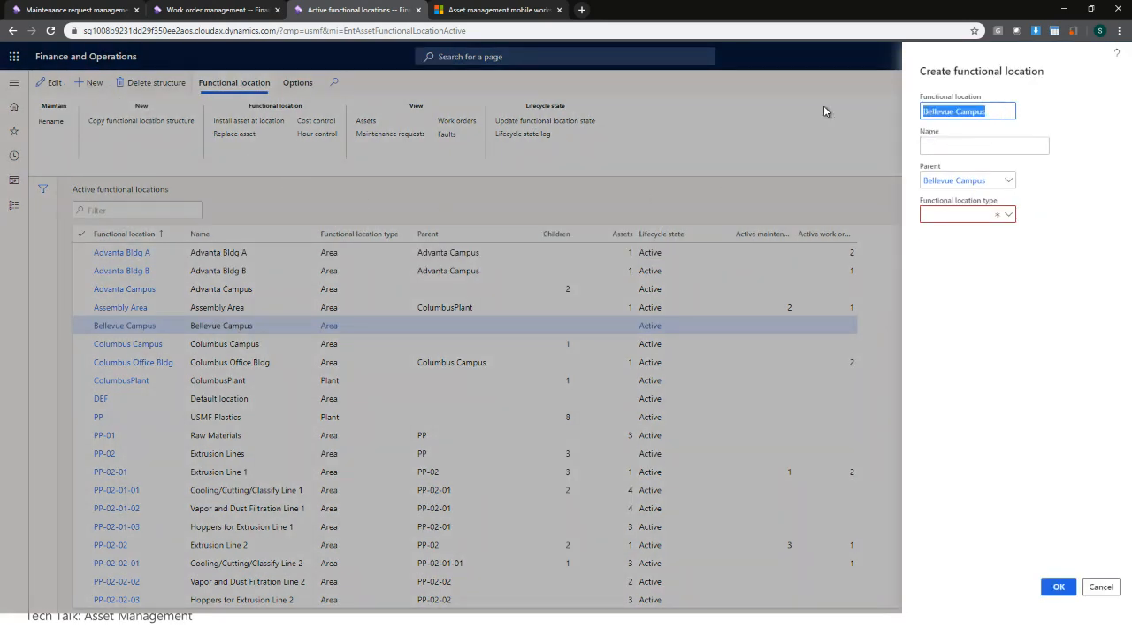
{"action": "type", "text": "Office "}
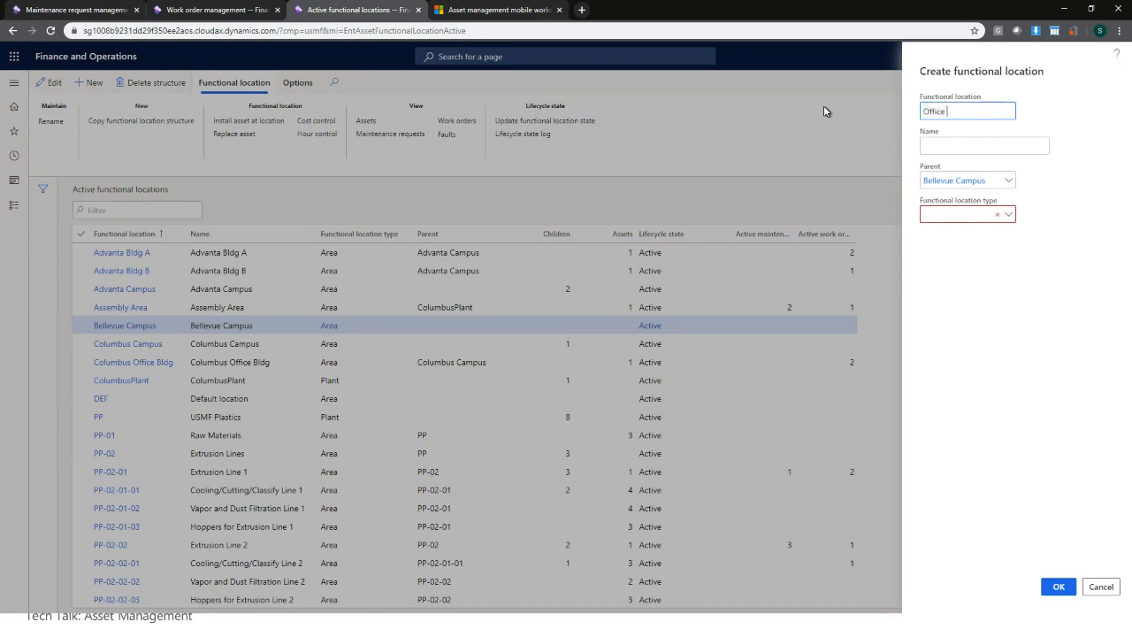
{"action": "type", "text": "Building A"}
{"action": "key", "text": "Tab"}
{"action": "type", "text": "Office "}
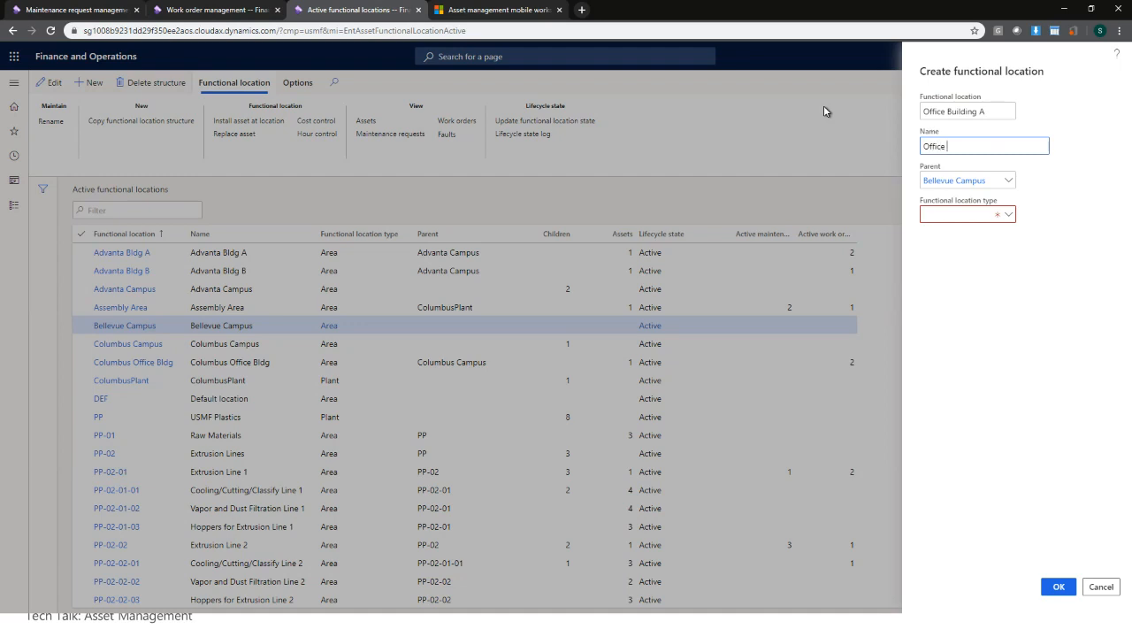
{"action": "type", "text": "Building A"}
{"action": "key", "text": "Tab"}
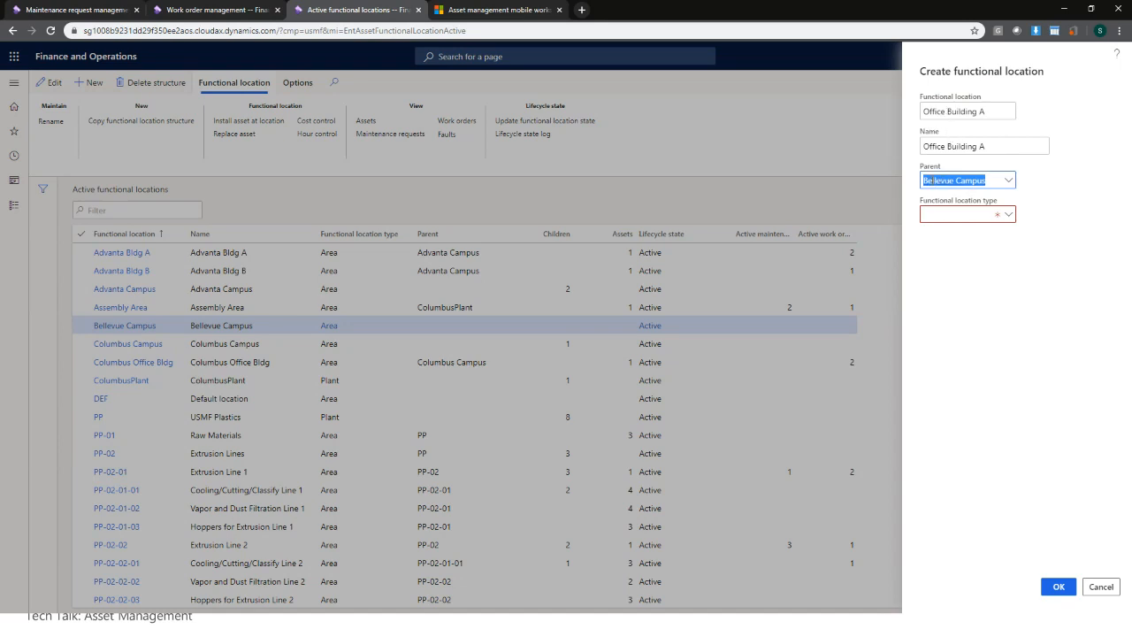
{"action": "left_click", "coordinate": [1010, 217]}
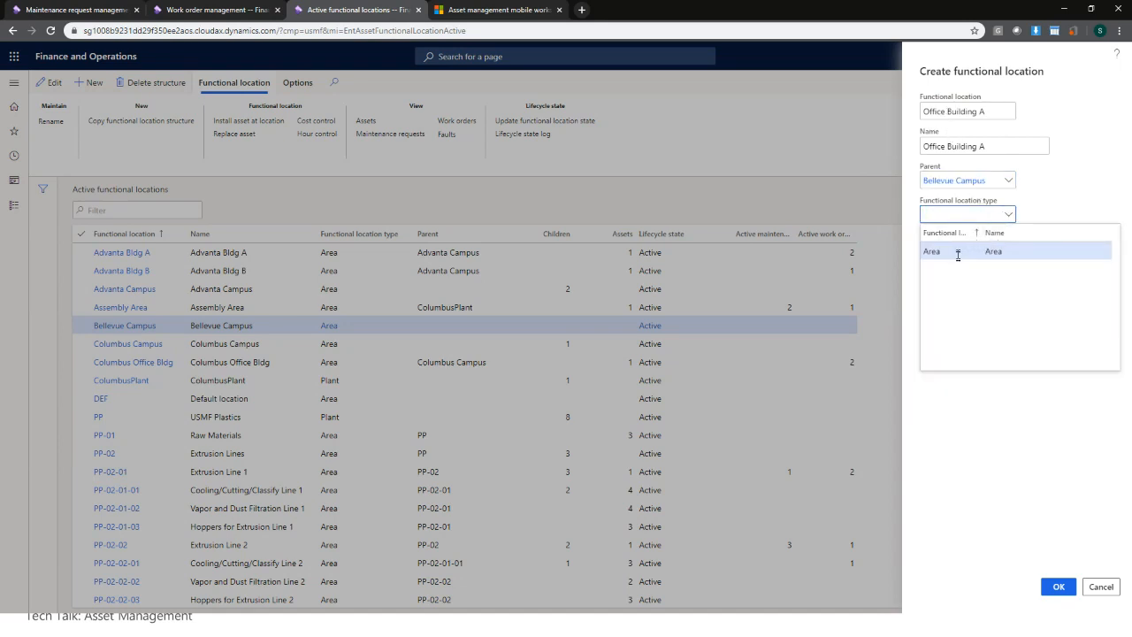
{"action": "left_click", "coordinate": [957, 251]}
{"action": "left_click", "coordinate": [1057, 589]}
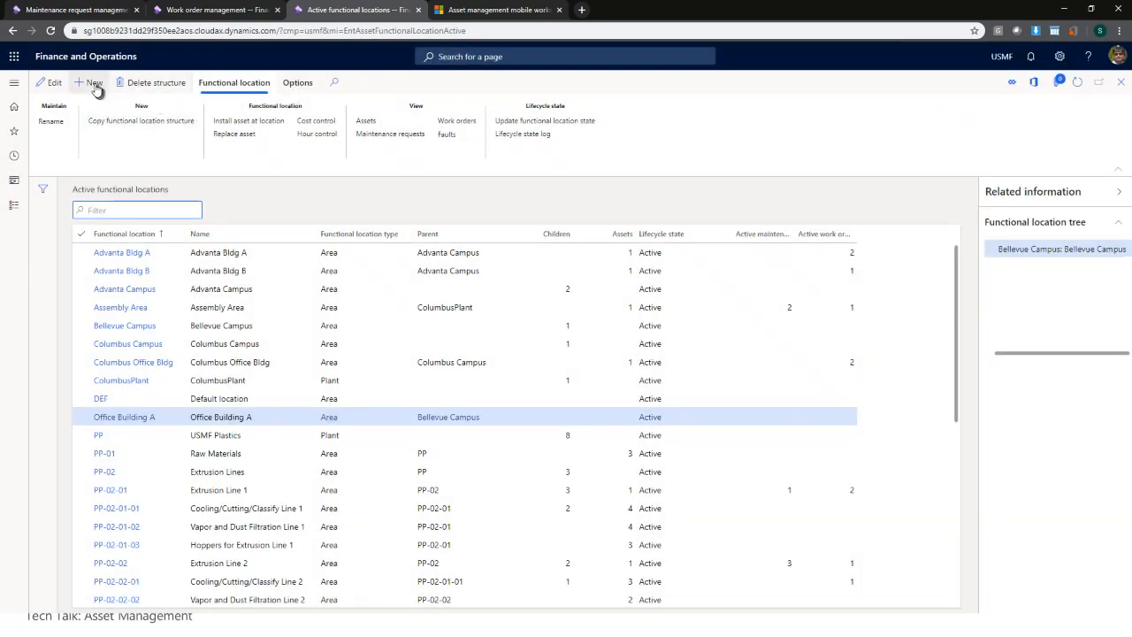
- Create 'Office Building B' as an Area under Bellevue Campus, then select the Bellevue Campus row
{"action": "left_click", "coordinate": [95, 84]}
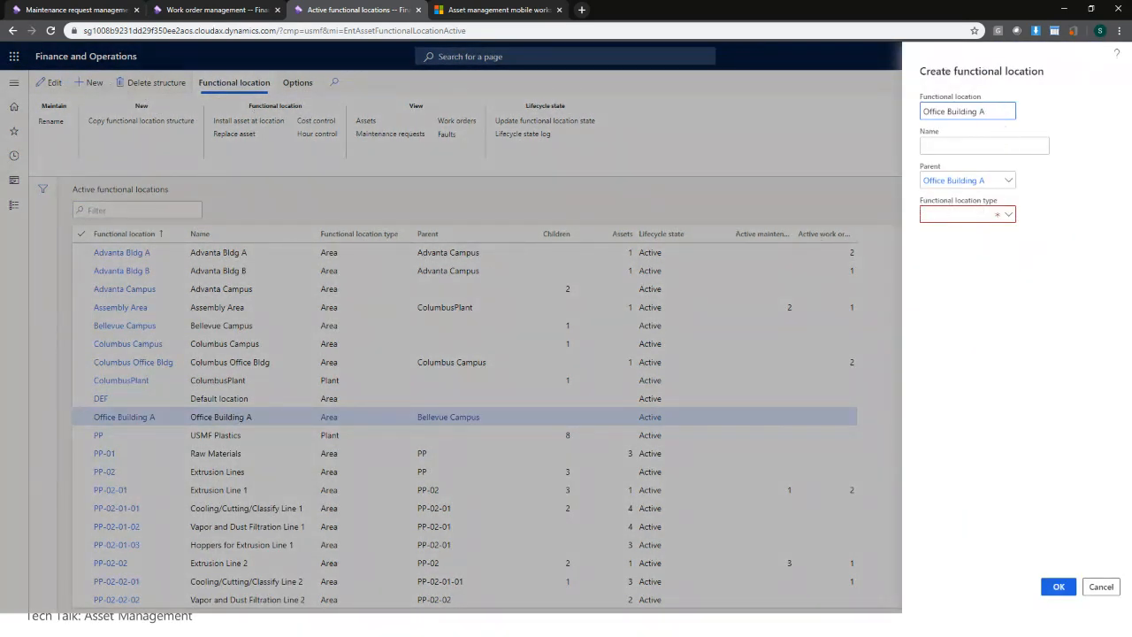
{"action": "type", "text": "B"}
{"action": "key", "text": "ctrl+a"}
{"action": "key", "text": "ctrl+c"}
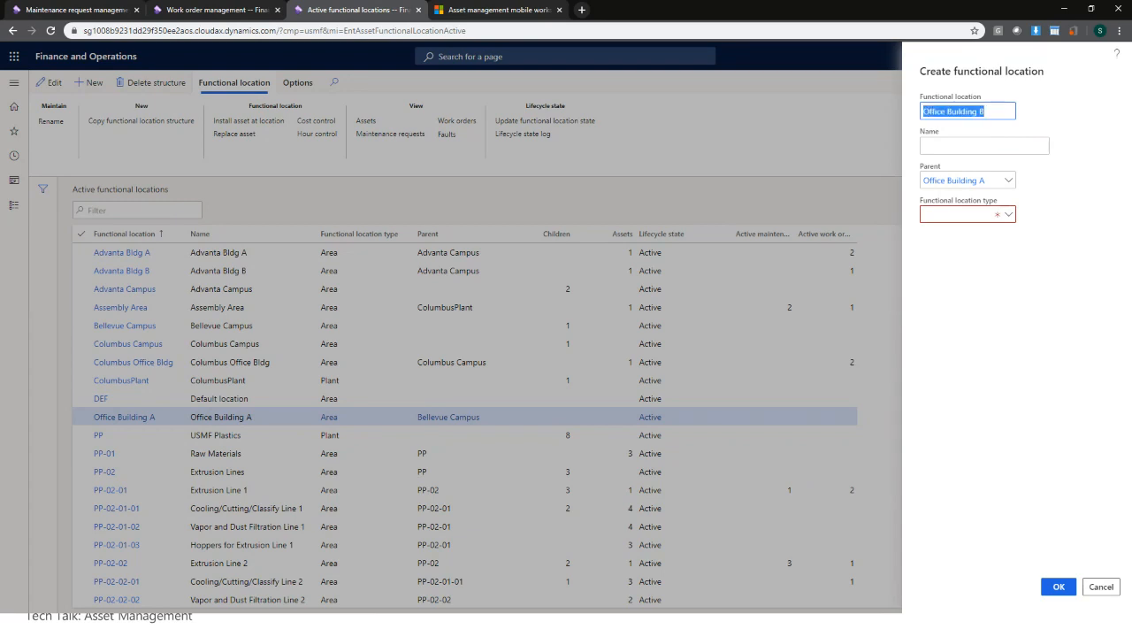
{"action": "left_click", "coordinate": [991, 145]}
{"action": "key", "text": "ctrl+v"}
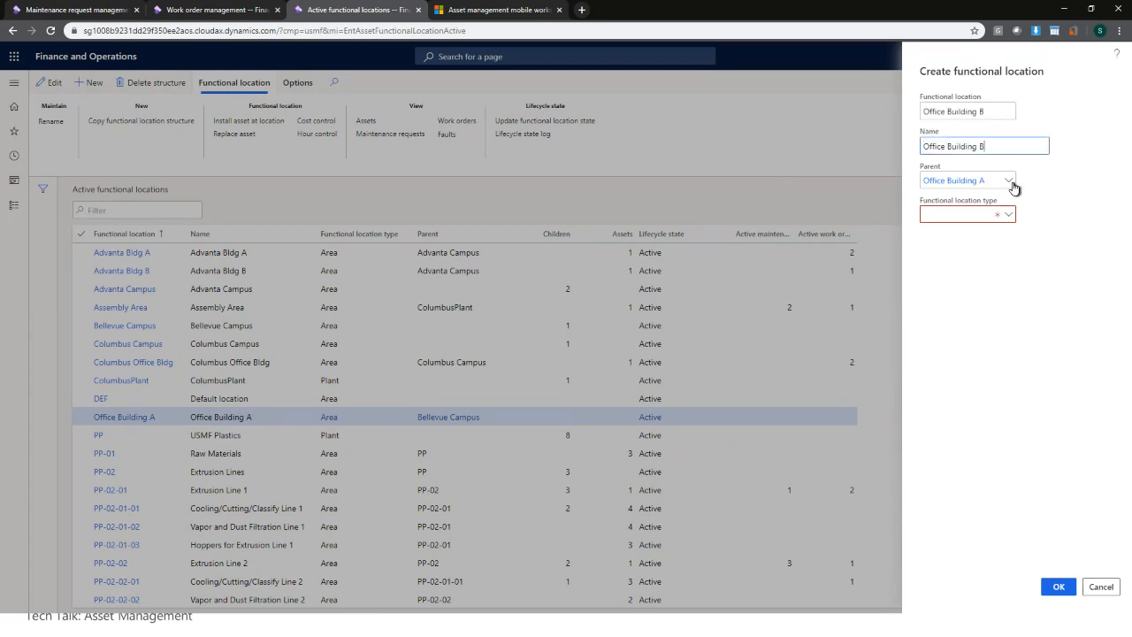
{"action": "left_click", "coordinate": [1008, 181]}
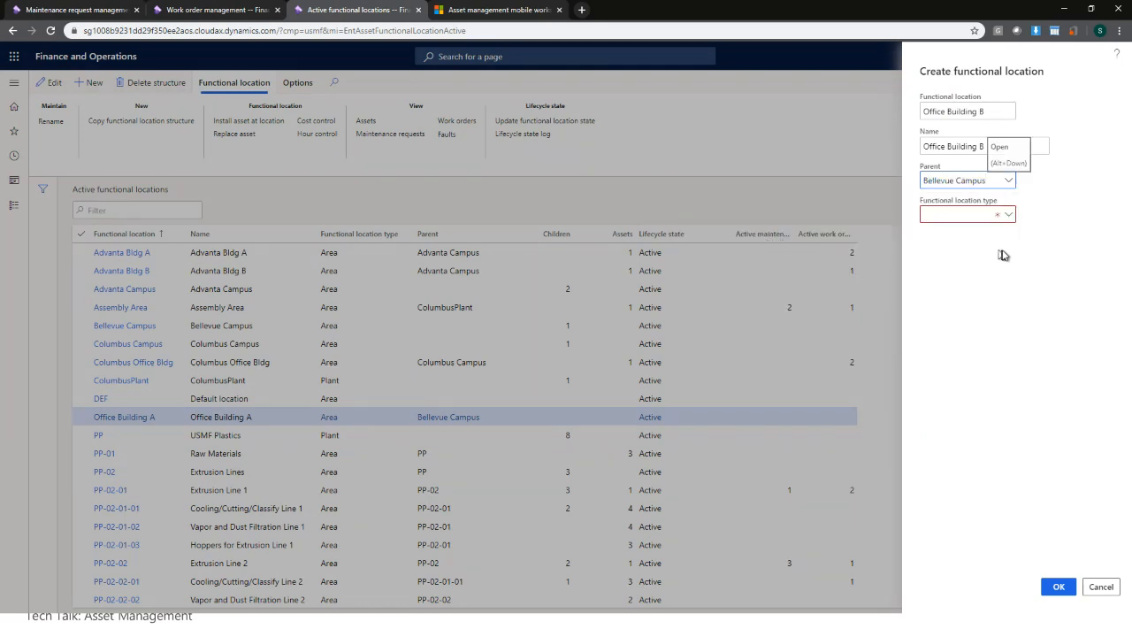
{"action": "left_click", "coordinate": [1008, 214]}
{"action": "left_click", "coordinate": [974, 251]}
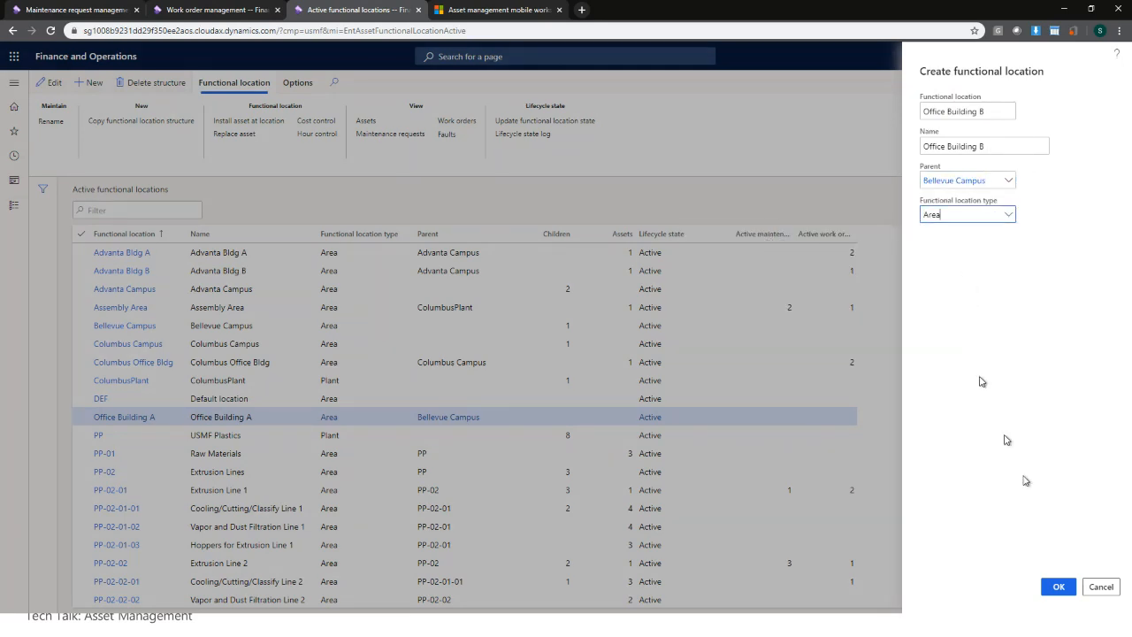
{"action": "left_click", "coordinate": [1063, 593]}
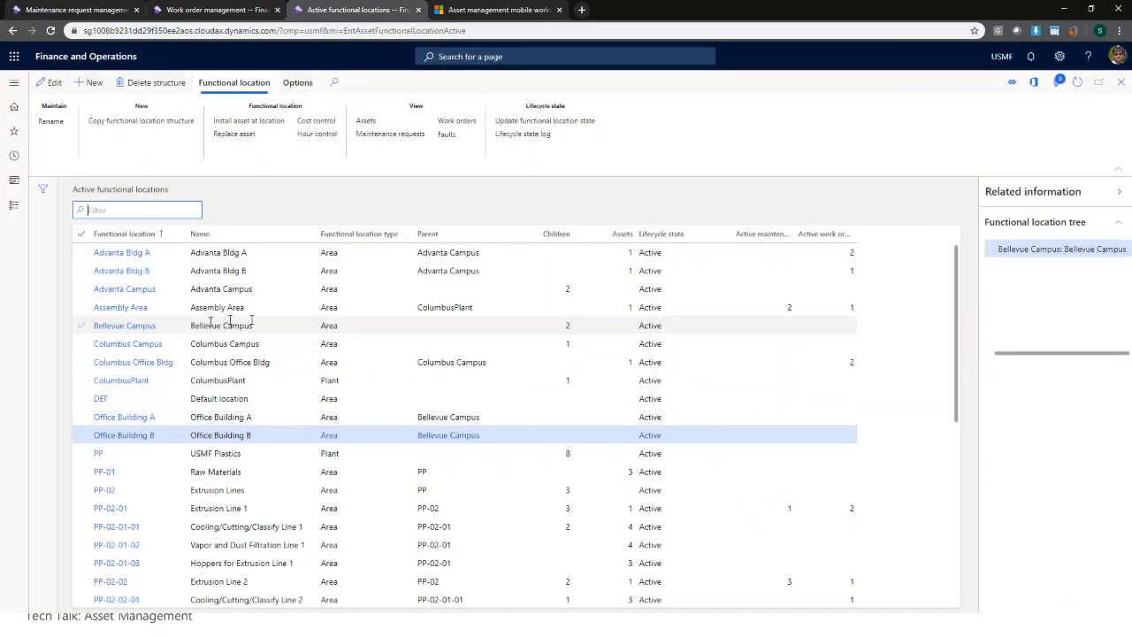
{"action": "left_click", "coordinate": [282, 323]}
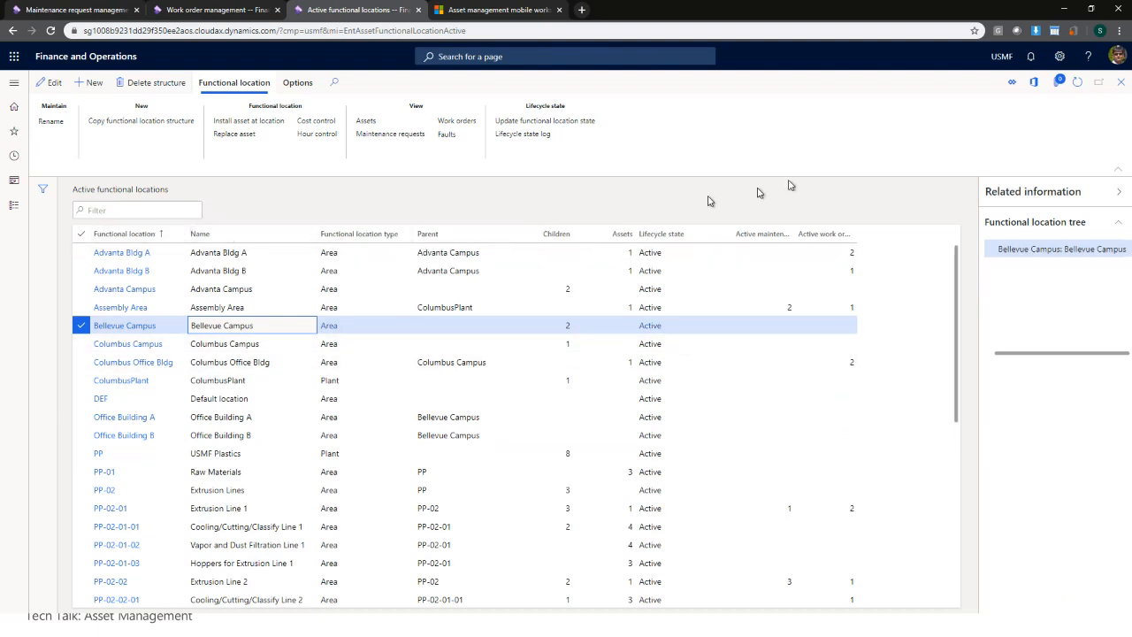
- Close functional locations and open Active assets via Asset management > Common > Assets
{"action": "left_click", "coordinate": [1125, 86]}
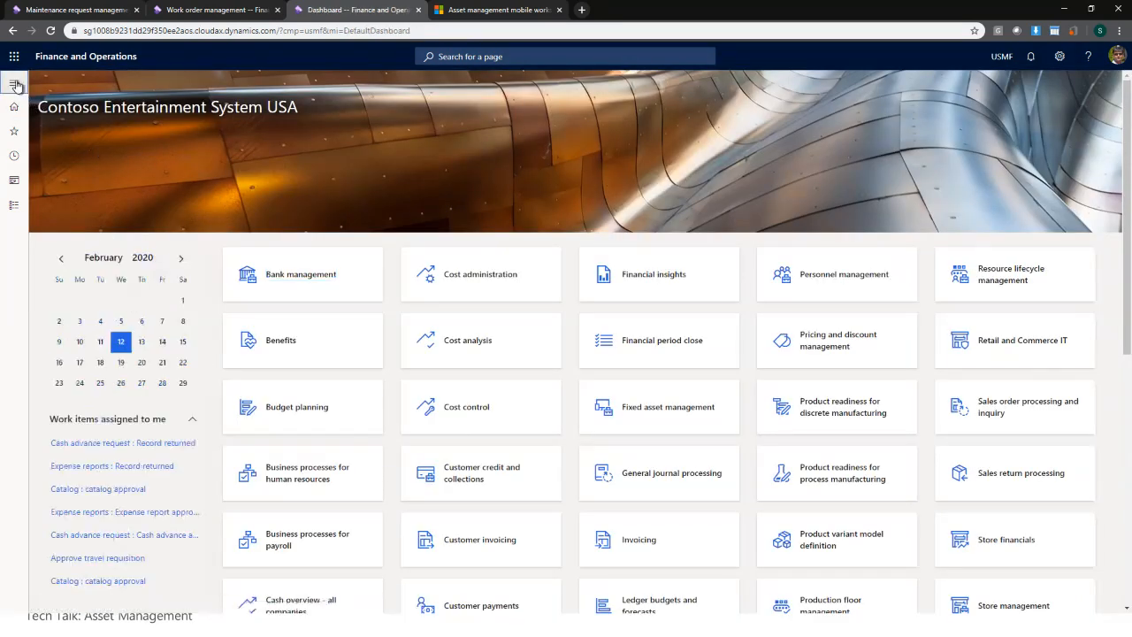
{"action": "left_click", "coordinate": [15, 84]}
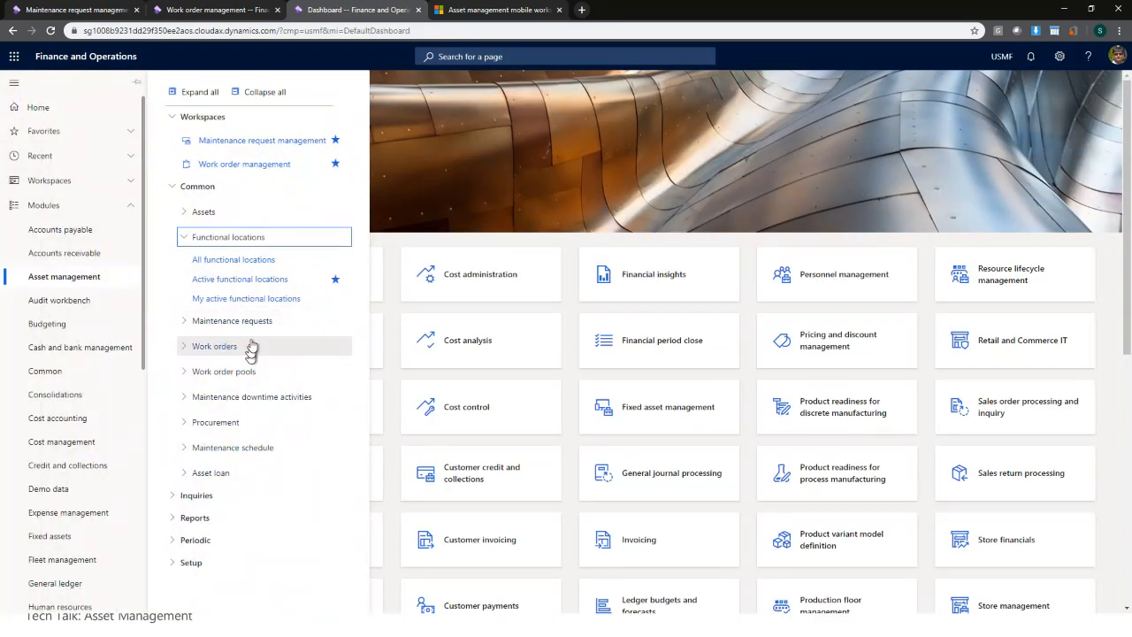
{"action": "left_click", "coordinate": [223, 214]}
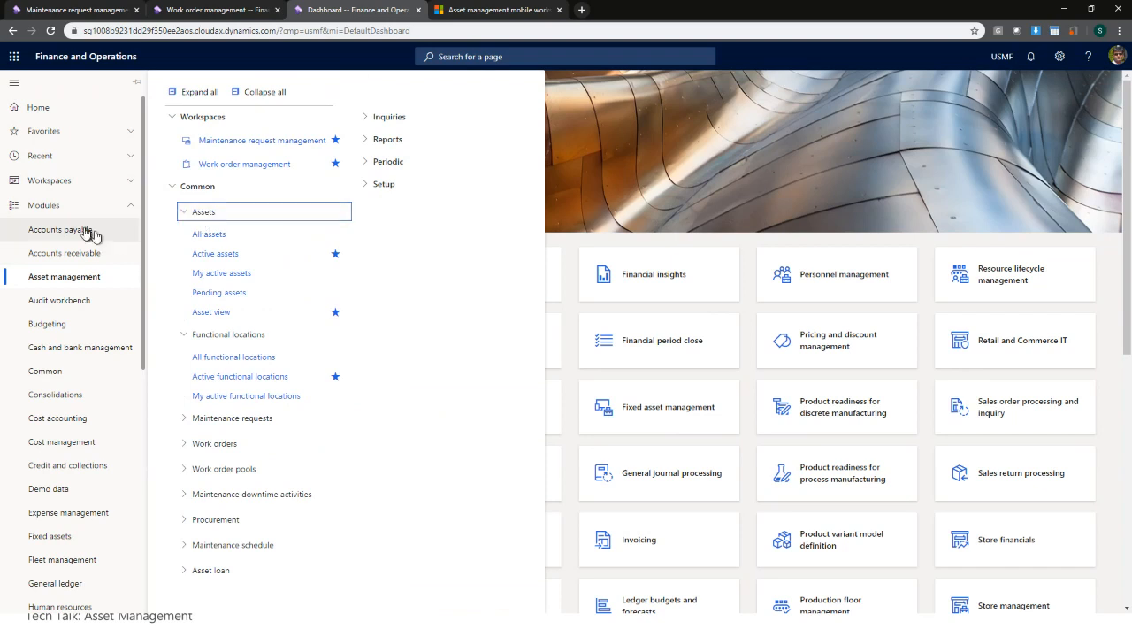
{"action": "left_click", "coordinate": [236, 94]}
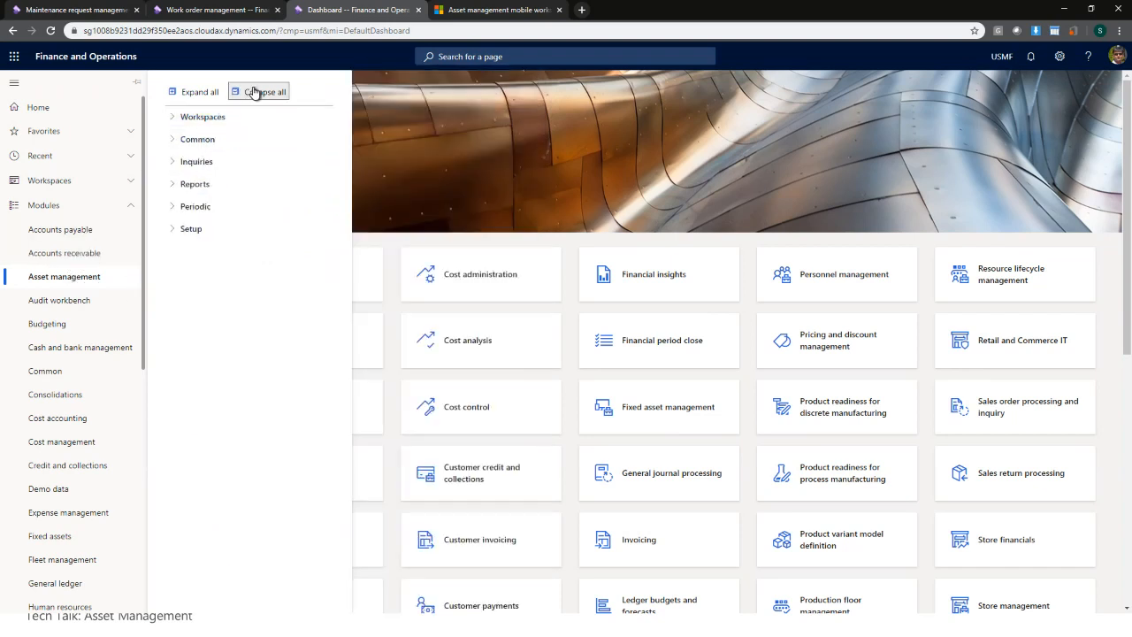
{"action": "left_click", "coordinate": [201, 143]}
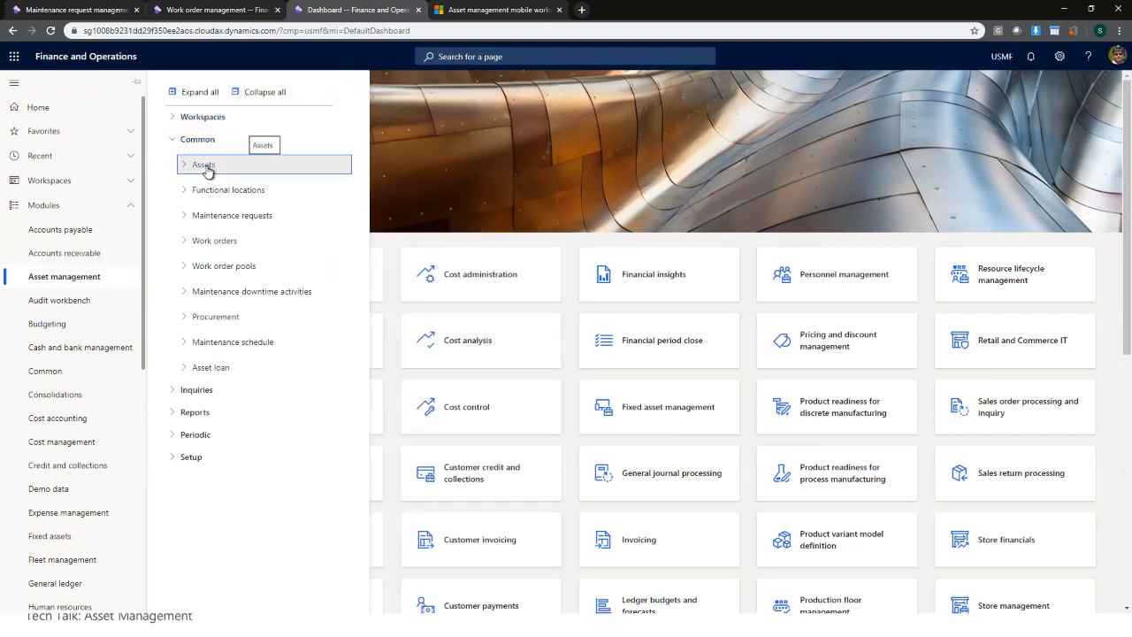
{"action": "left_click", "coordinate": [209, 169]}
{"action": "left_click", "coordinate": [221, 208]}
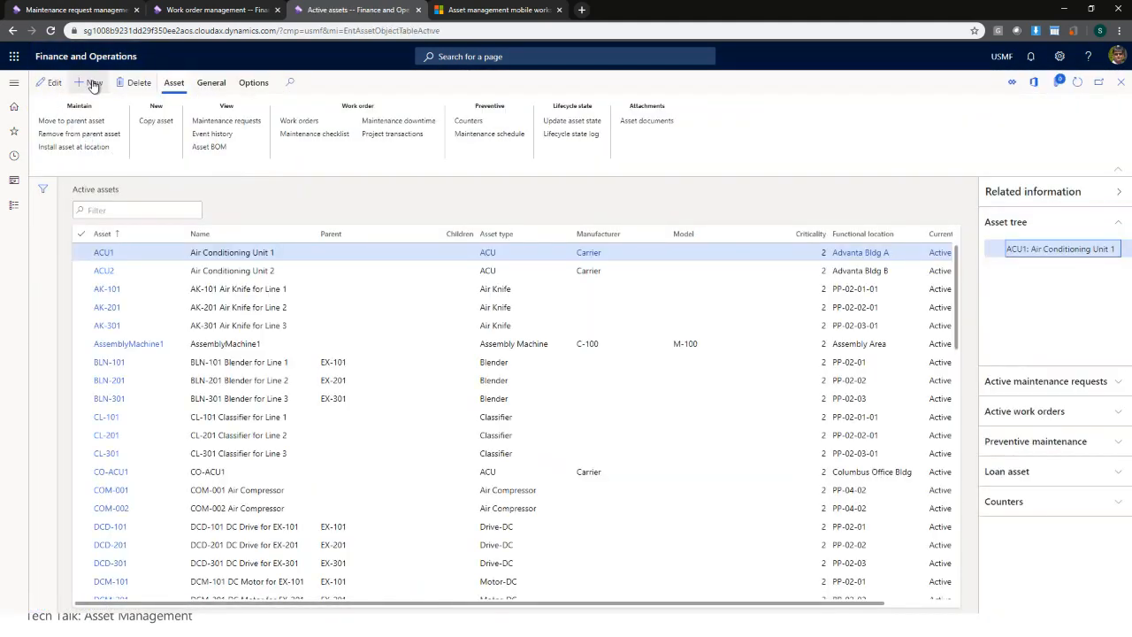
- Create asset ACU-A with asset type ACU and manufacturer Carrier, leaving Model empty
{"action": "left_click", "coordinate": [92, 83]}
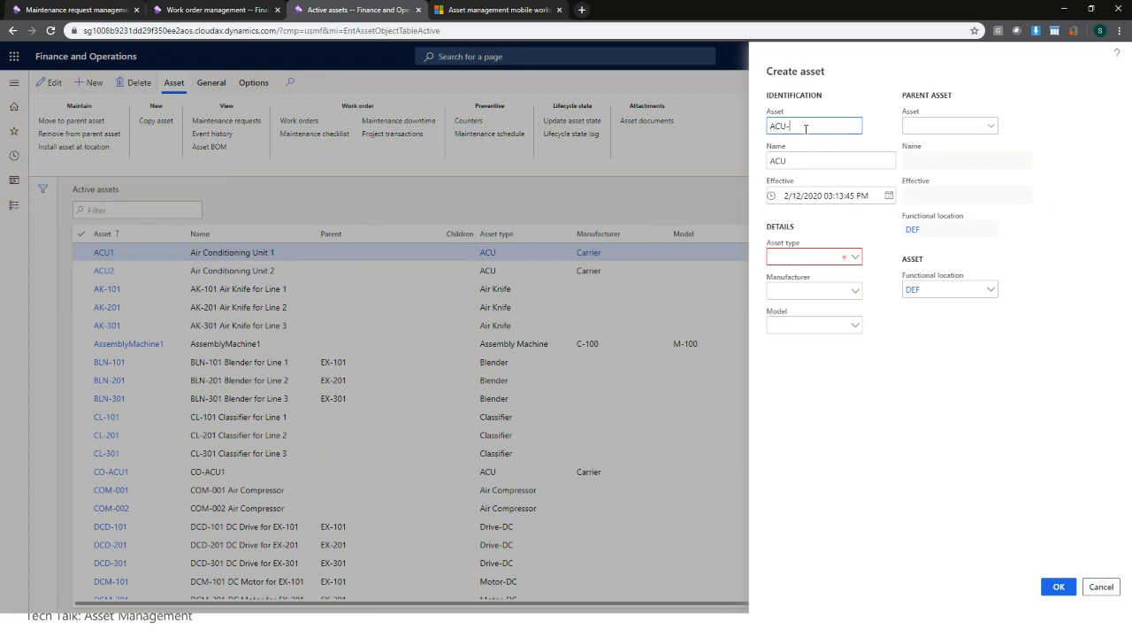
{"action": "key", "text": "Tab"}
{"action": "key", "text": "Tab"}
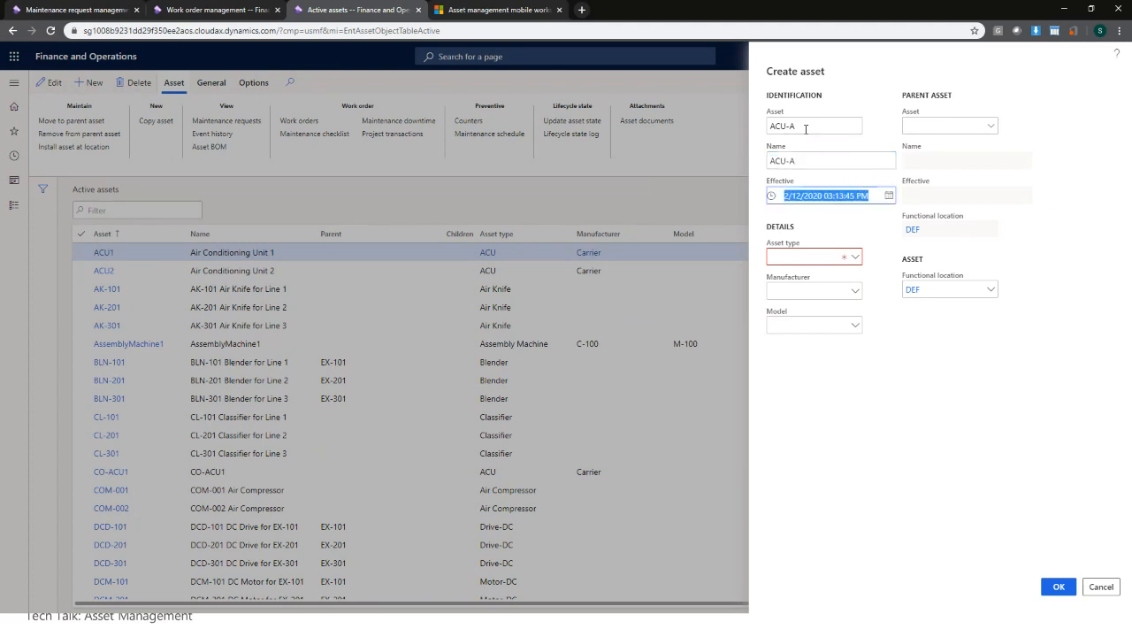
{"action": "left_click", "coordinate": [858, 257]}
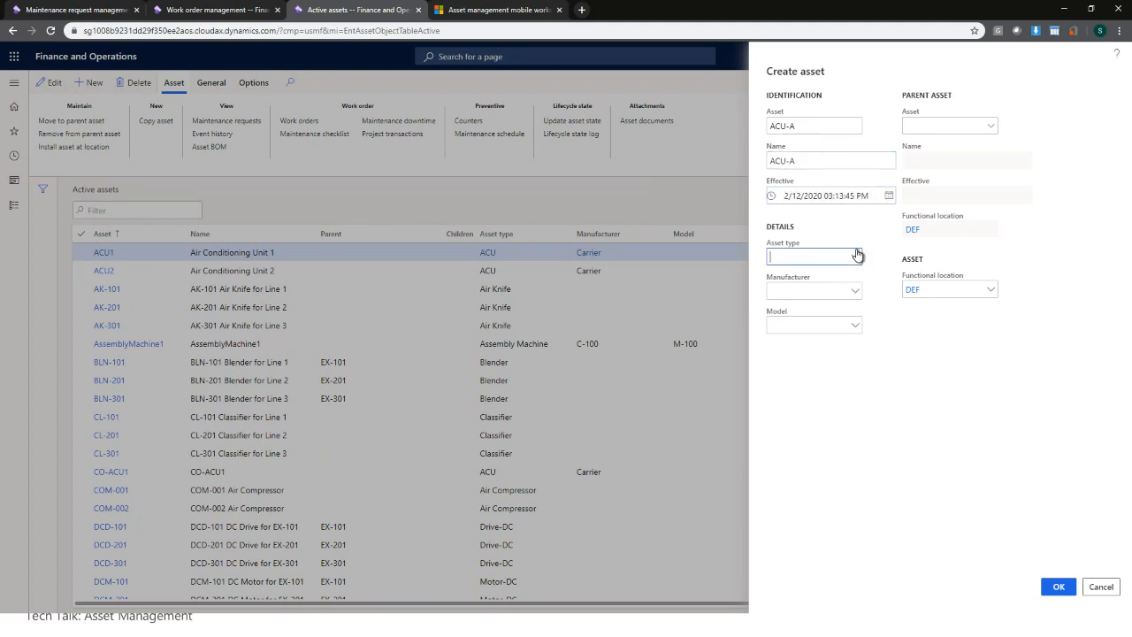
{"action": "left_click", "coordinate": [812, 295]}
{"action": "left_click", "coordinate": [855, 292]}
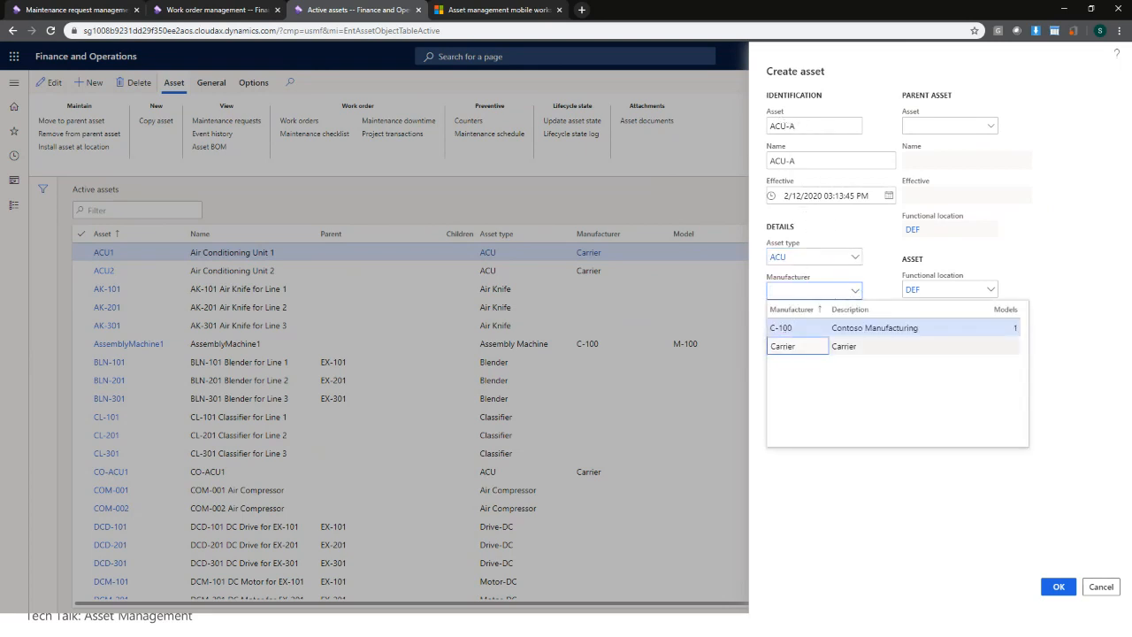
{"action": "left_click", "coordinate": [807, 346]}
{"action": "left_click", "coordinate": [854, 327]}
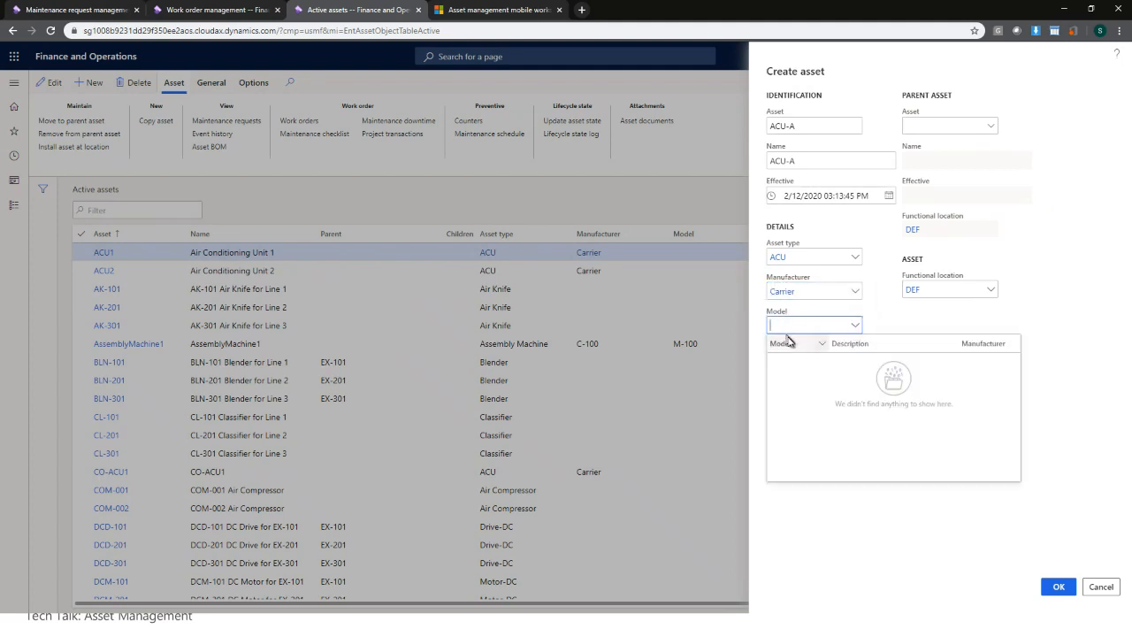
{"action": "left_click", "coordinate": [880, 316]}
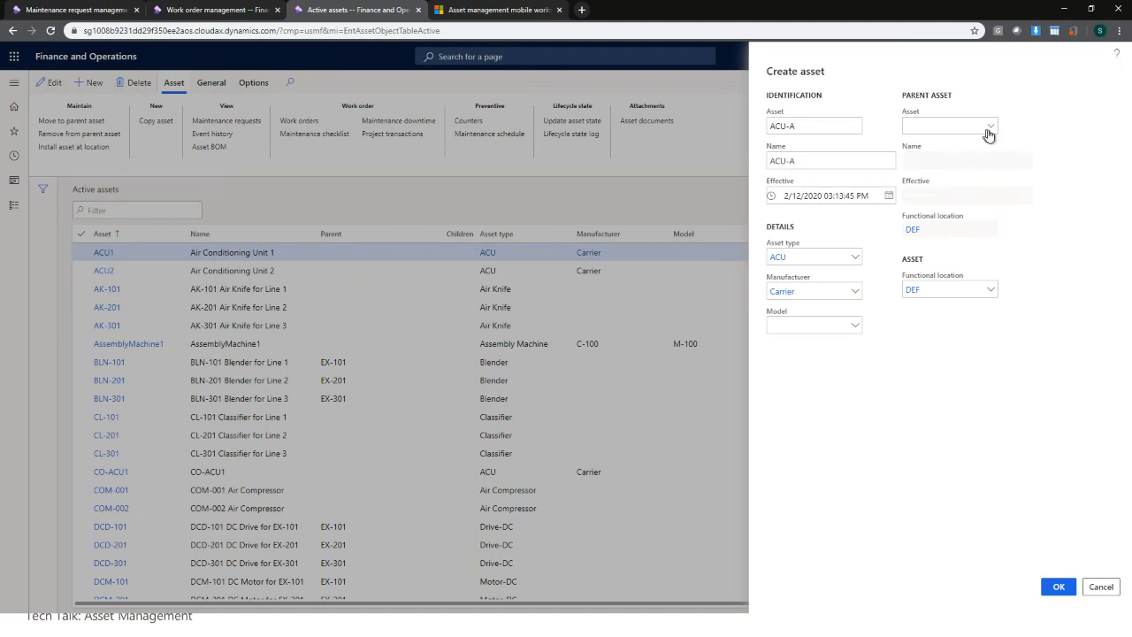
{"action": "left_click", "coordinate": [1061, 588]}
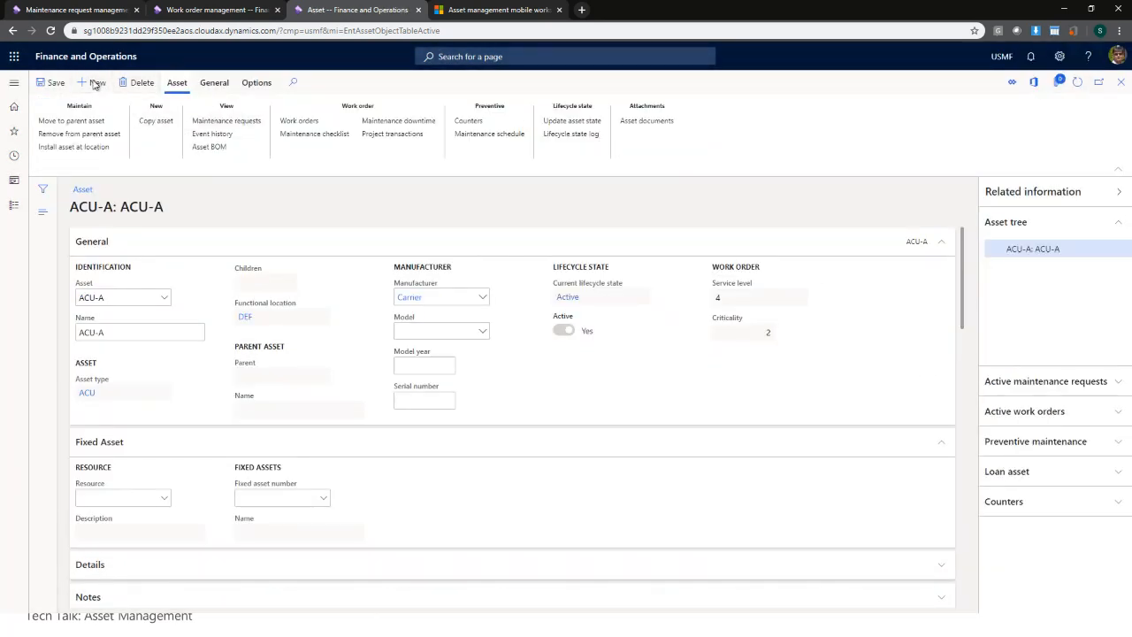
{"action": "left_click", "coordinate": [92, 83]}
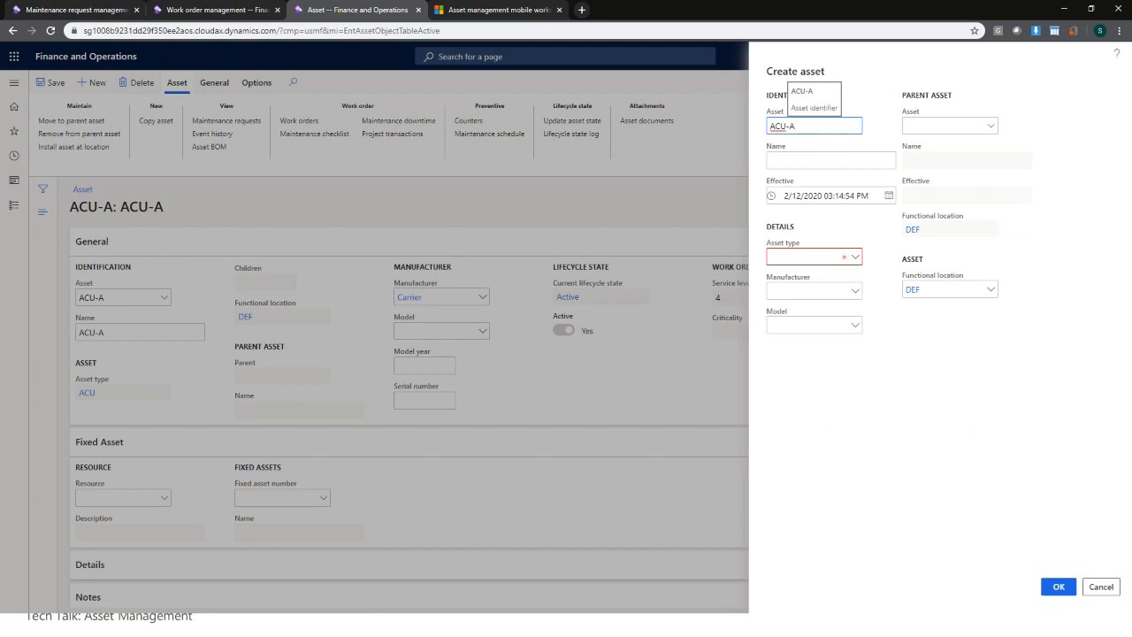
- Create asset ACU-B with type ACU and manufacturer Carrier, then close the ACU-B and ACU-A pages
{"action": "type", "text": "ACU-B"}
{"action": "key", "text": "Tab"}
{"action": "key", "text": "Tab"}
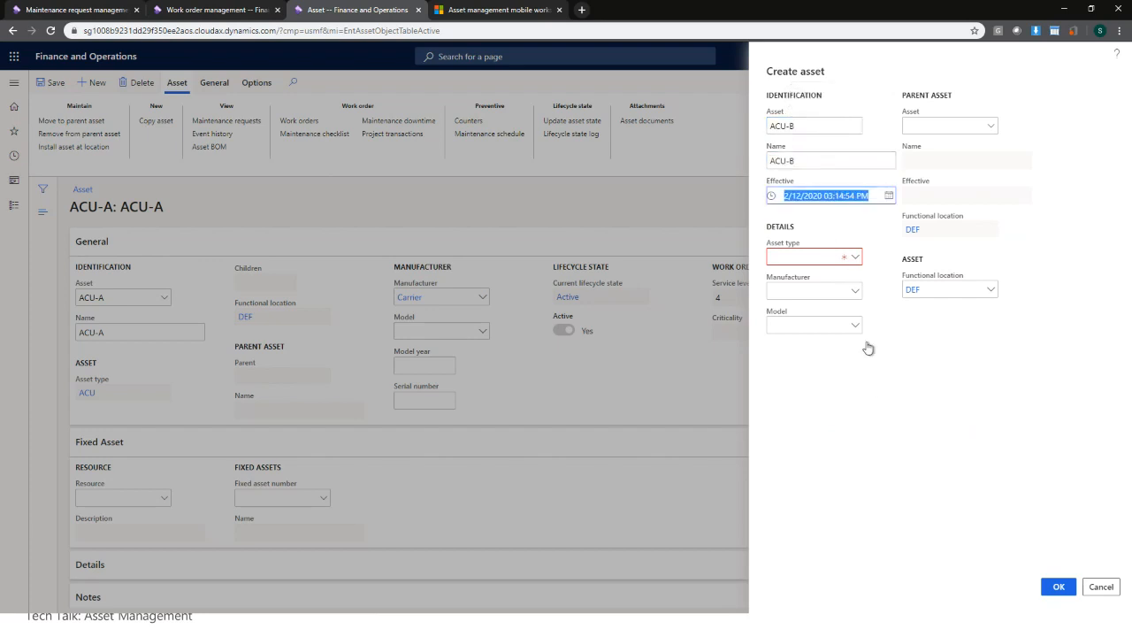
{"action": "left_click", "coordinate": [855, 256]}
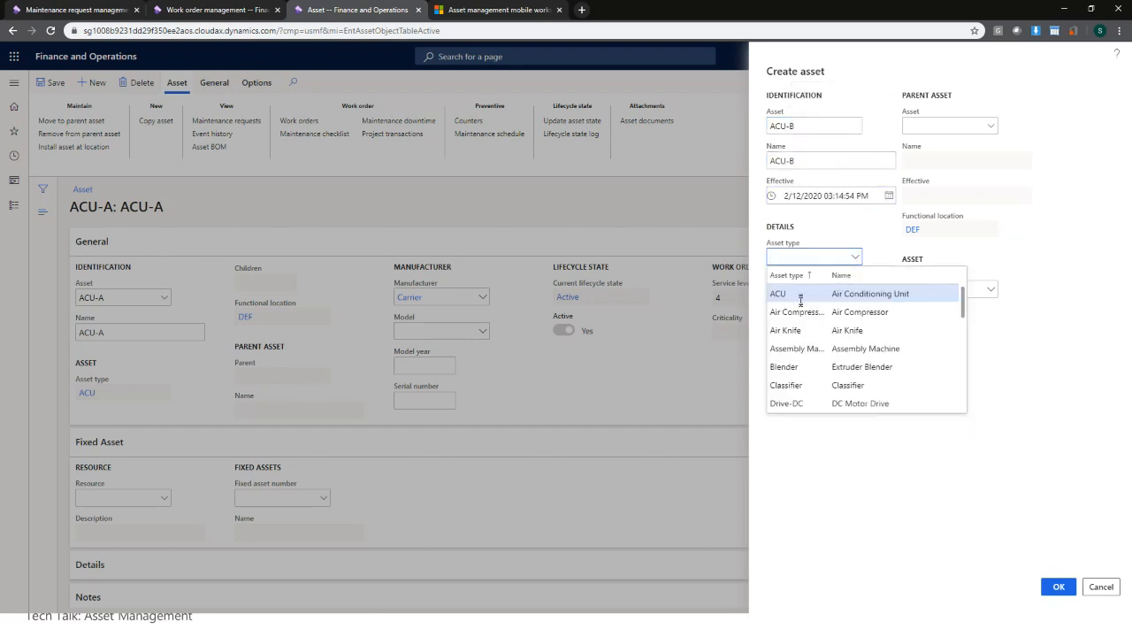
{"action": "left_click", "coordinate": [801, 295]}
{"action": "left_click", "coordinate": [853, 293]}
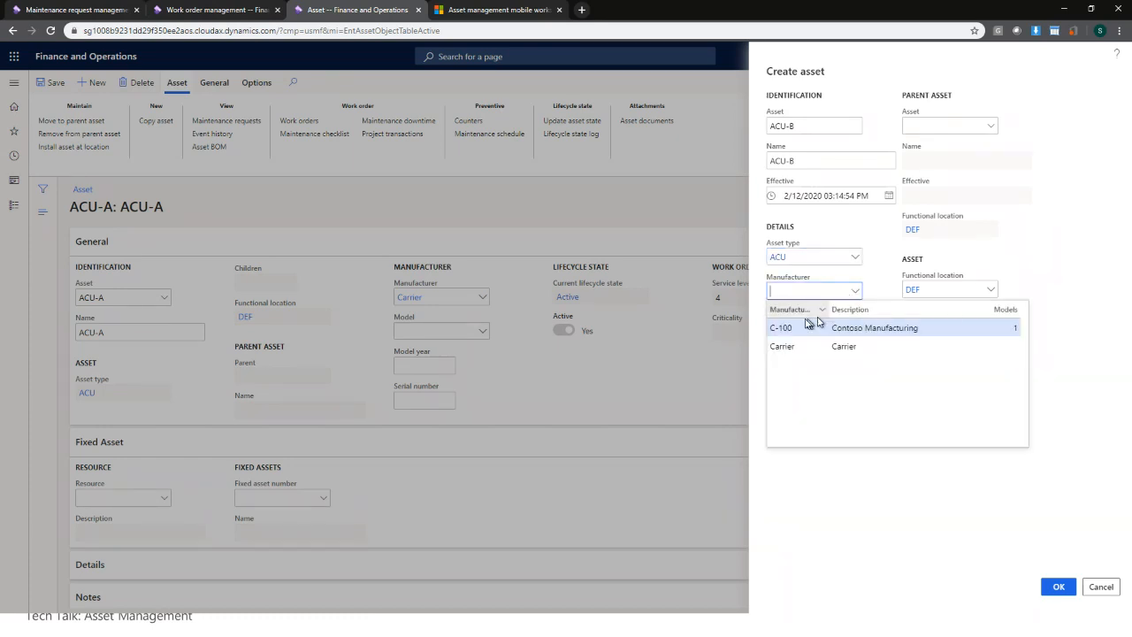
{"action": "left_click", "coordinate": [783, 348]}
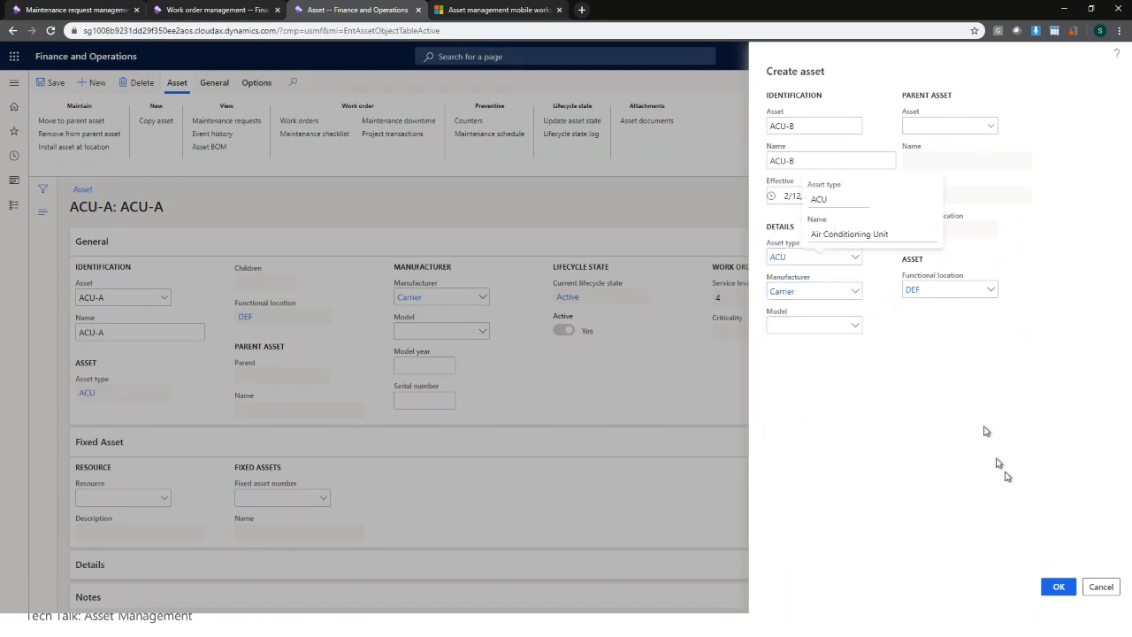
{"action": "left_click", "coordinate": [1059, 588]}
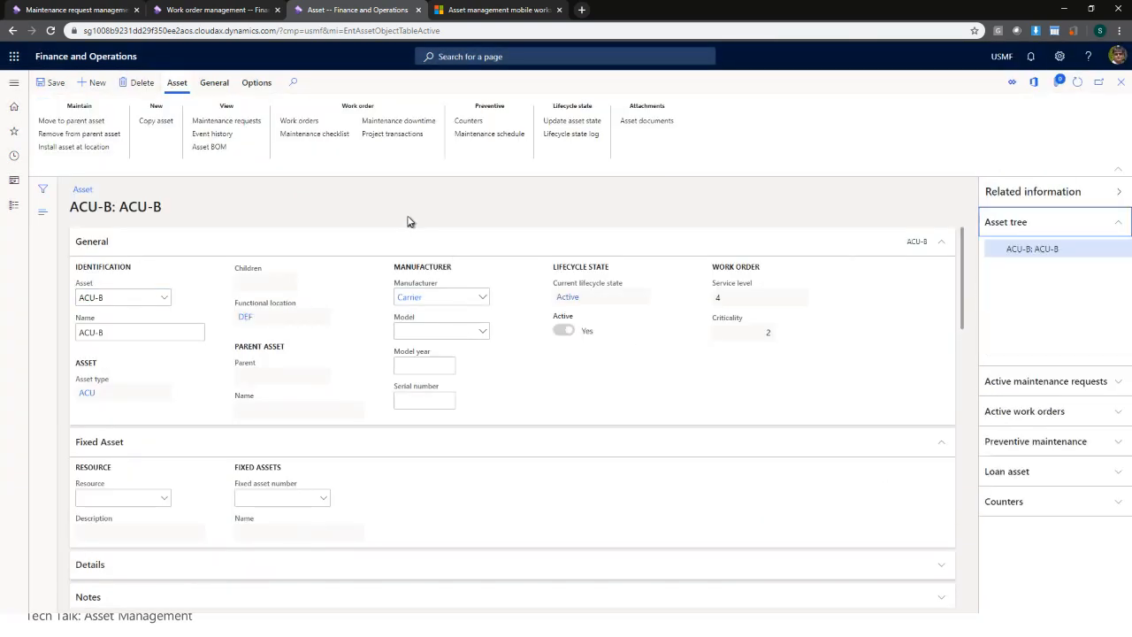
{"action": "left_click", "coordinate": [1121, 81]}
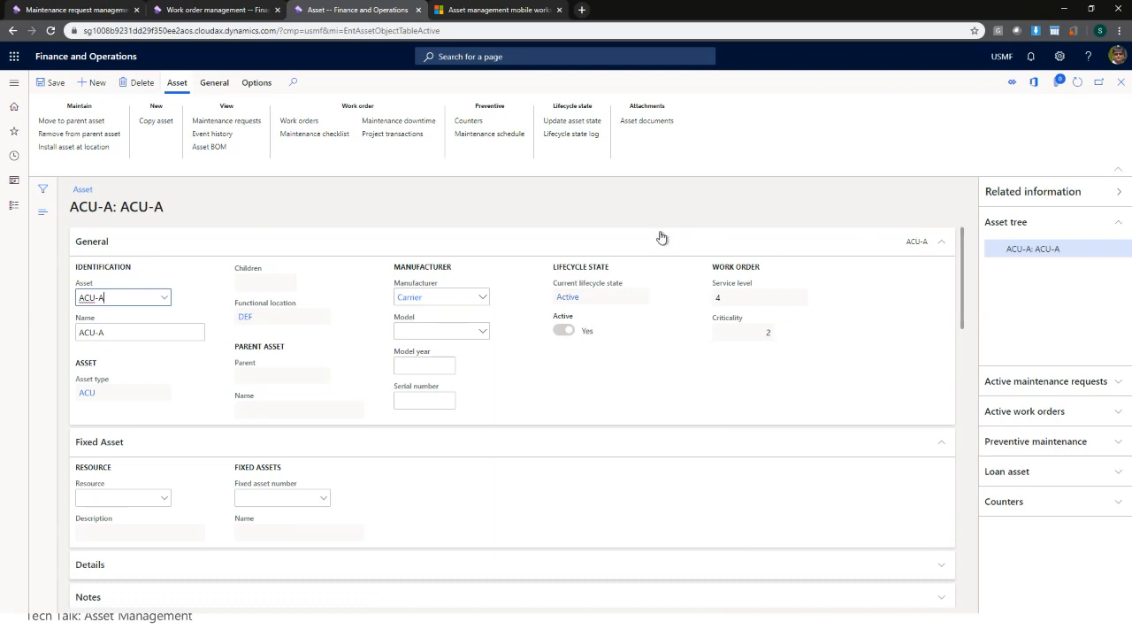
{"action": "left_click", "coordinate": [1121, 83]}
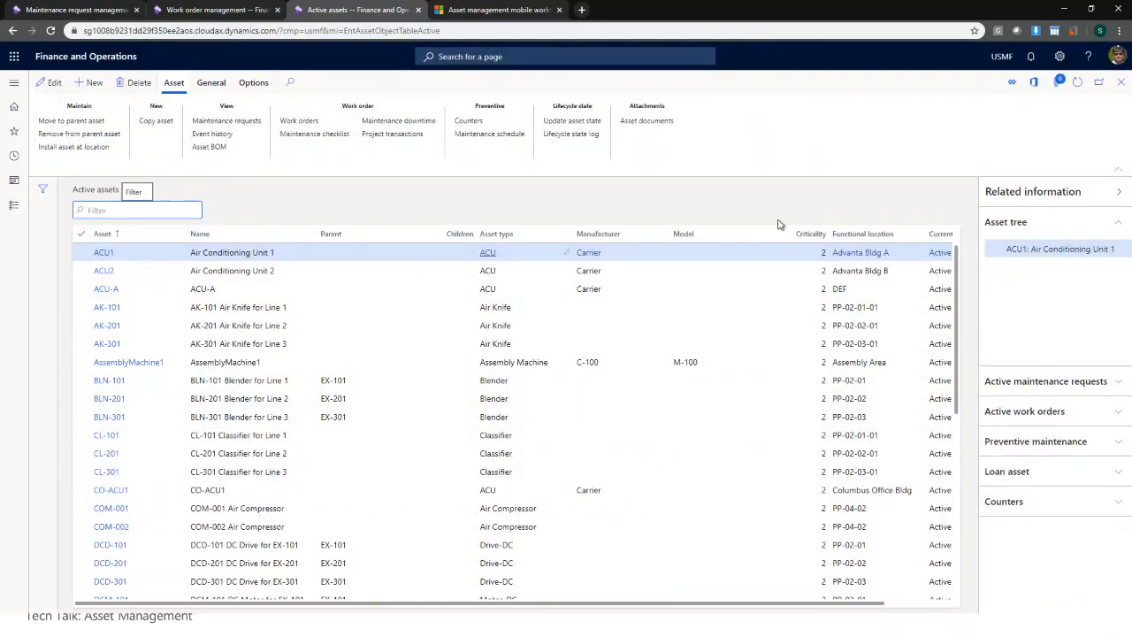
- Refresh the assets list to show ACU-B, then open Active functional locations
{"action": "left_click", "coordinate": [1079, 82]}
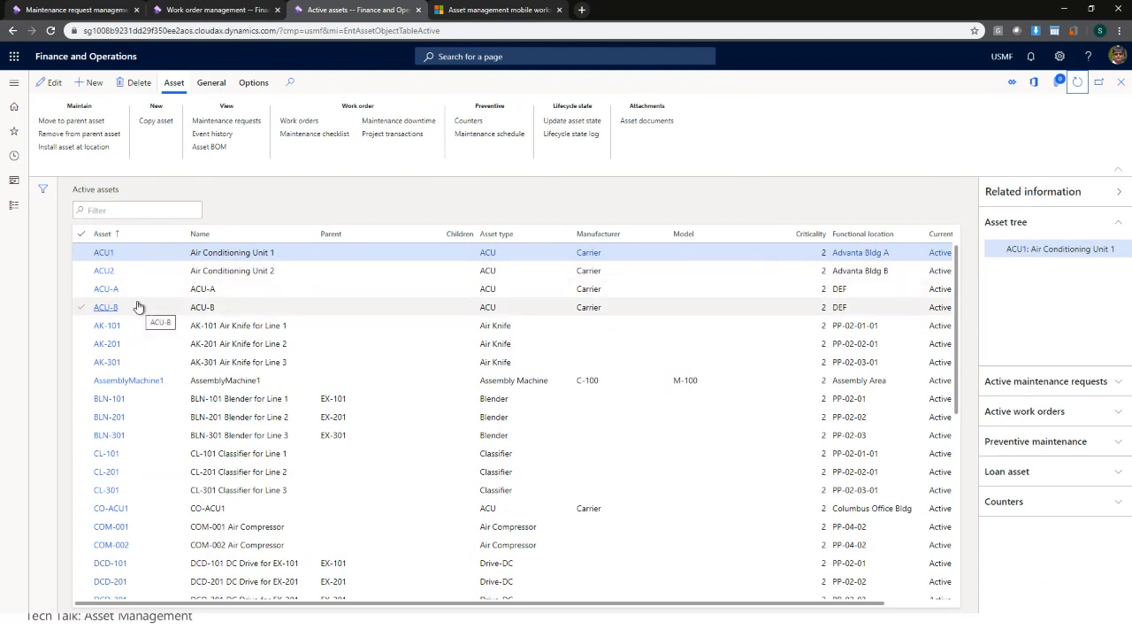
{"action": "left_click", "coordinate": [14, 84]}
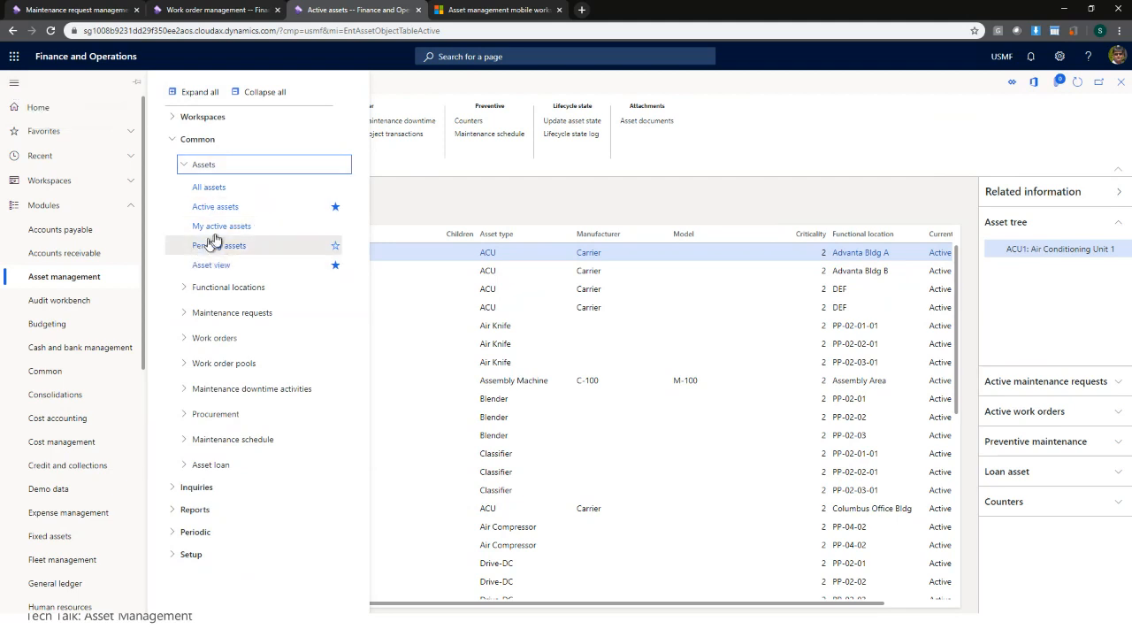
{"action": "left_click", "coordinate": [218, 287]}
{"action": "left_click", "coordinate": [230, 332]}
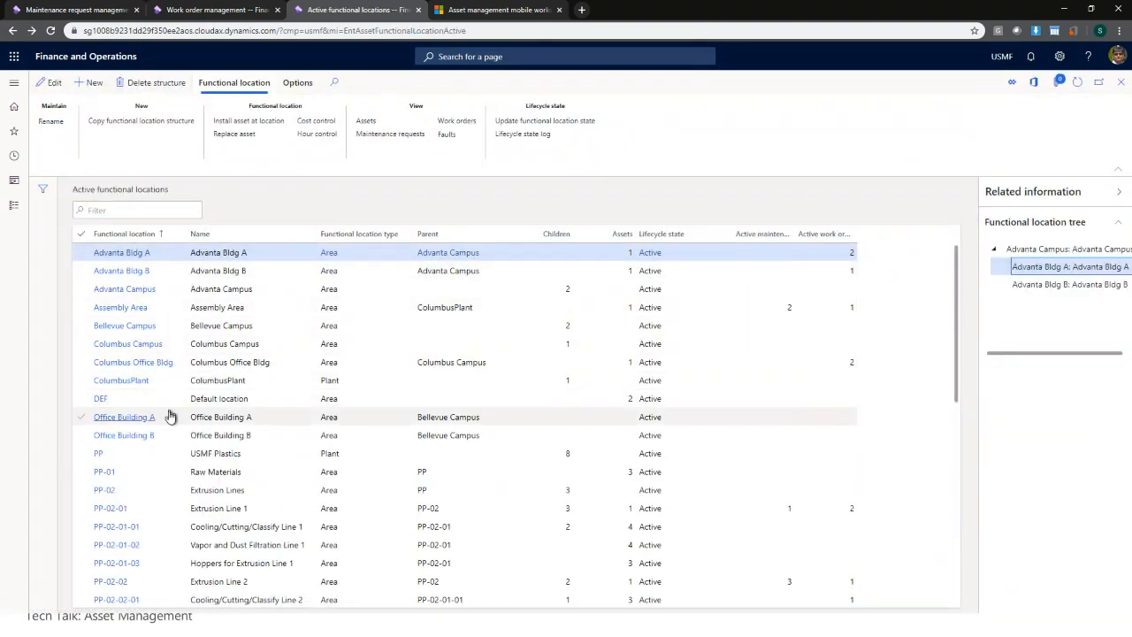
- Install asset ACU-A at functional location Office Building A
{"action": "left_click", "coordinate": [272, 419]}
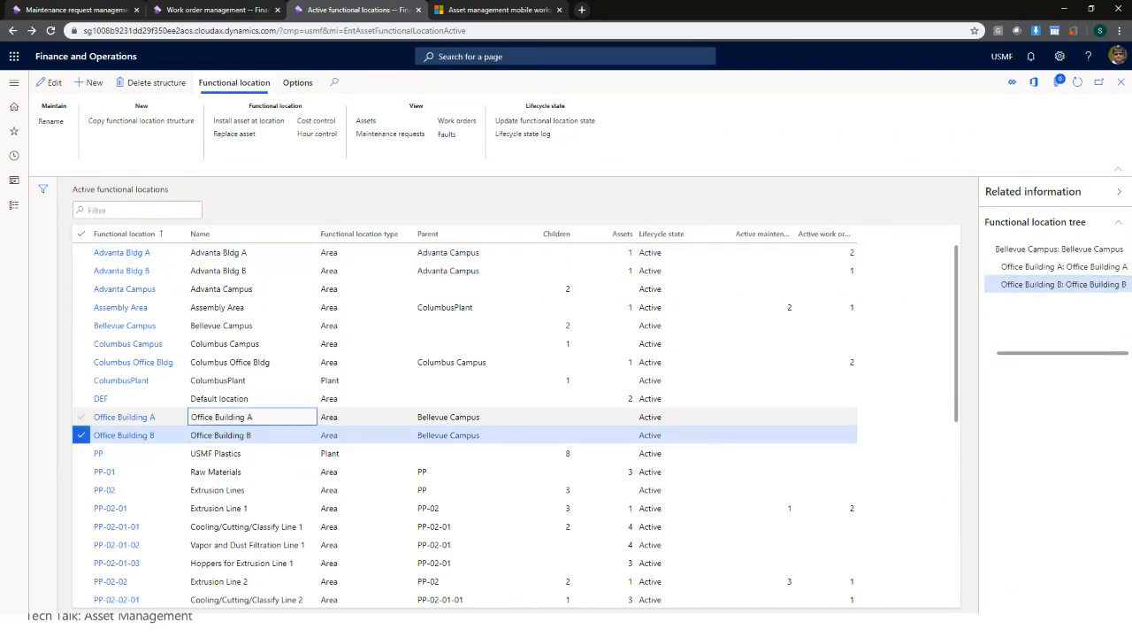
{"action": "left_click", "coordinate": [249, 126]}
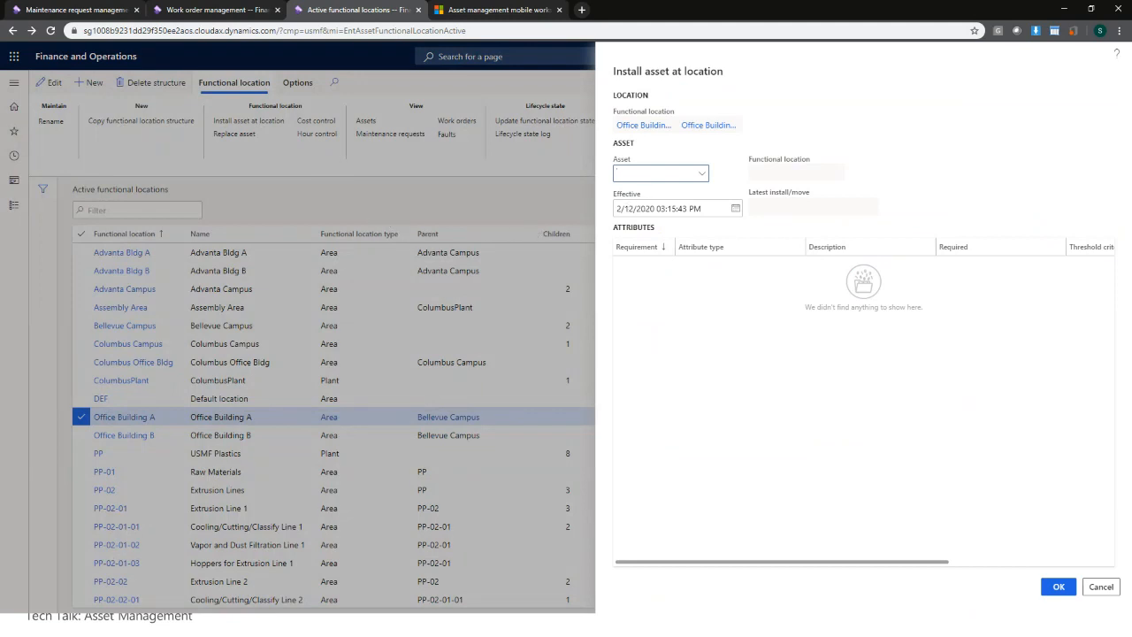
{"action": "left_click", "coordinate": [704, 175]}
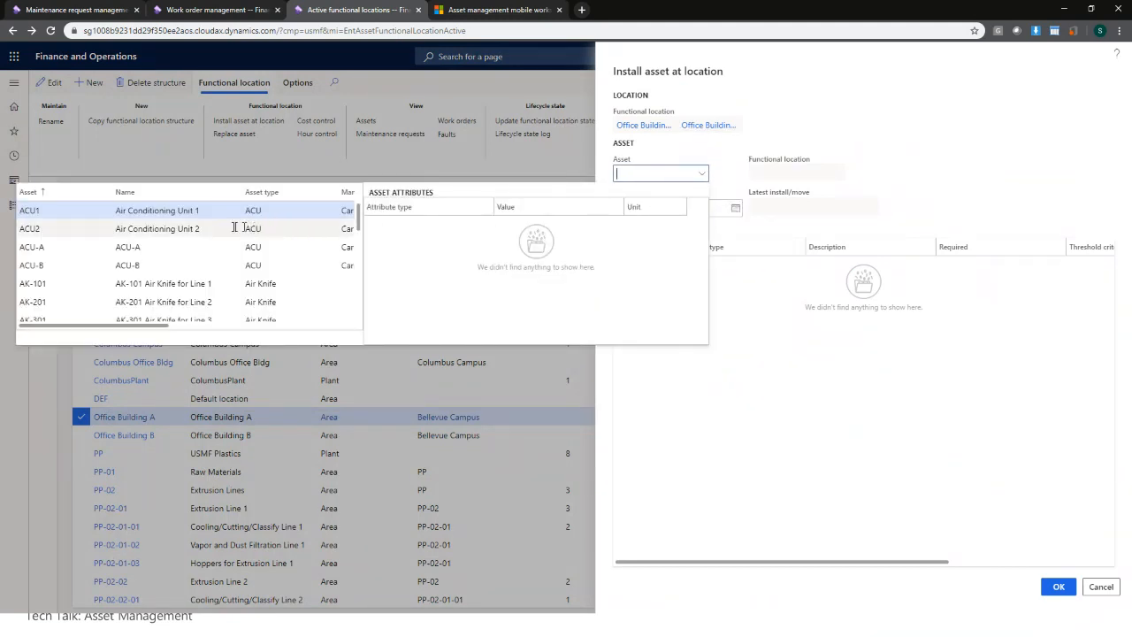
{"action": "left_click", "coordinate": [189, 246]}
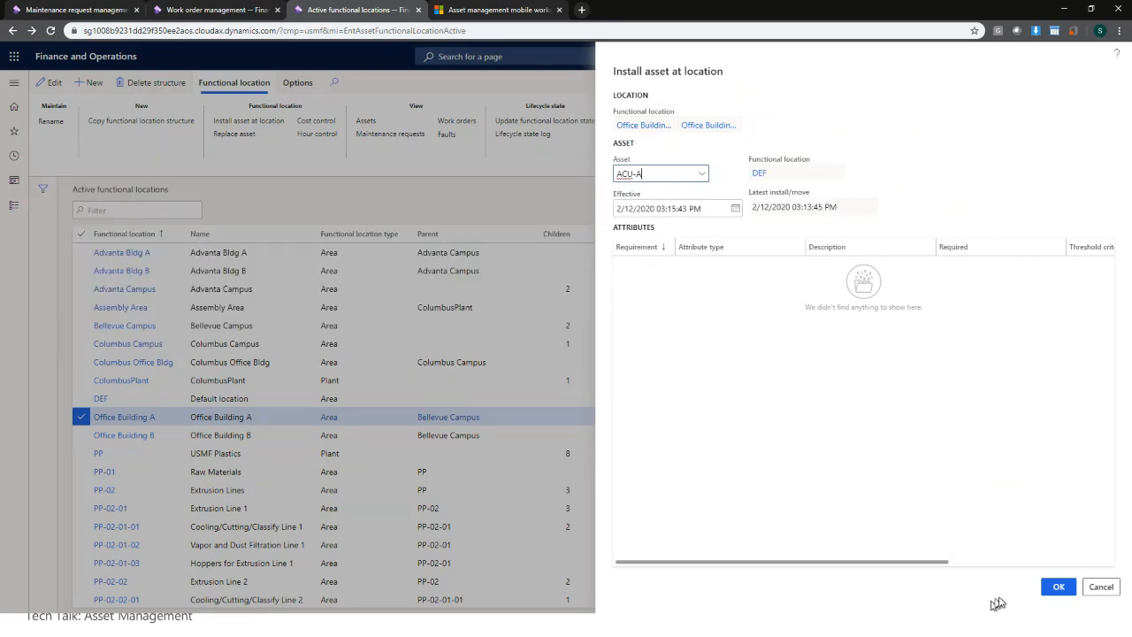
{"action": "left_click", "coordinate": [1059, 588]}
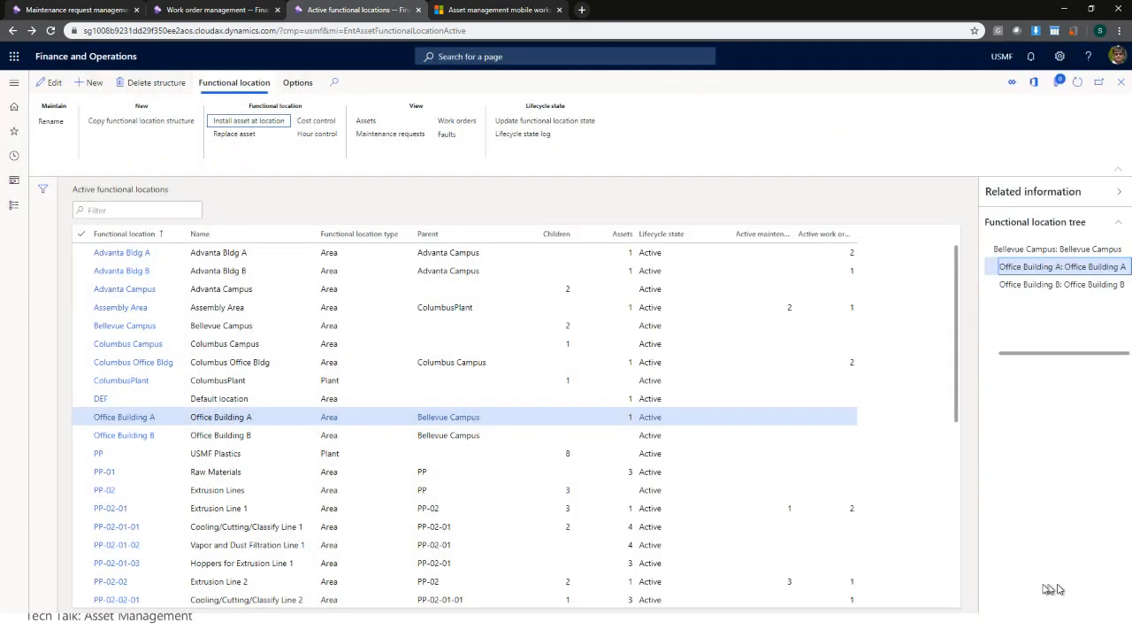
- Install asset ACU-B at functional location Office Building B
{"action": "left_click", "coordinate": [261, 433]}
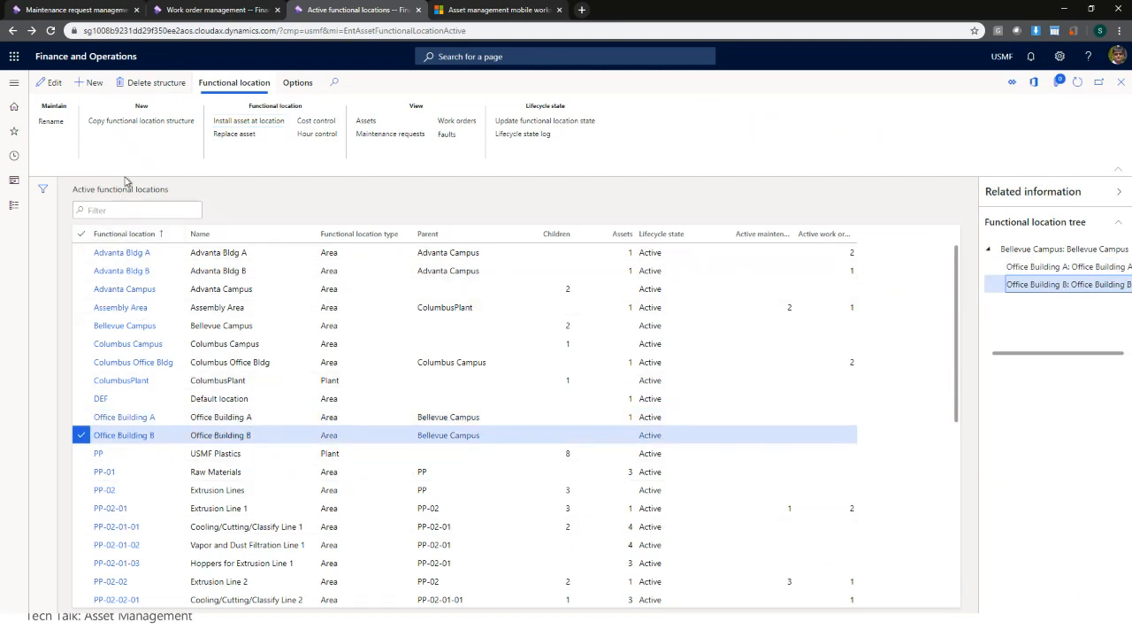
{"action": "left_click", "coordinate": [232, 124]}
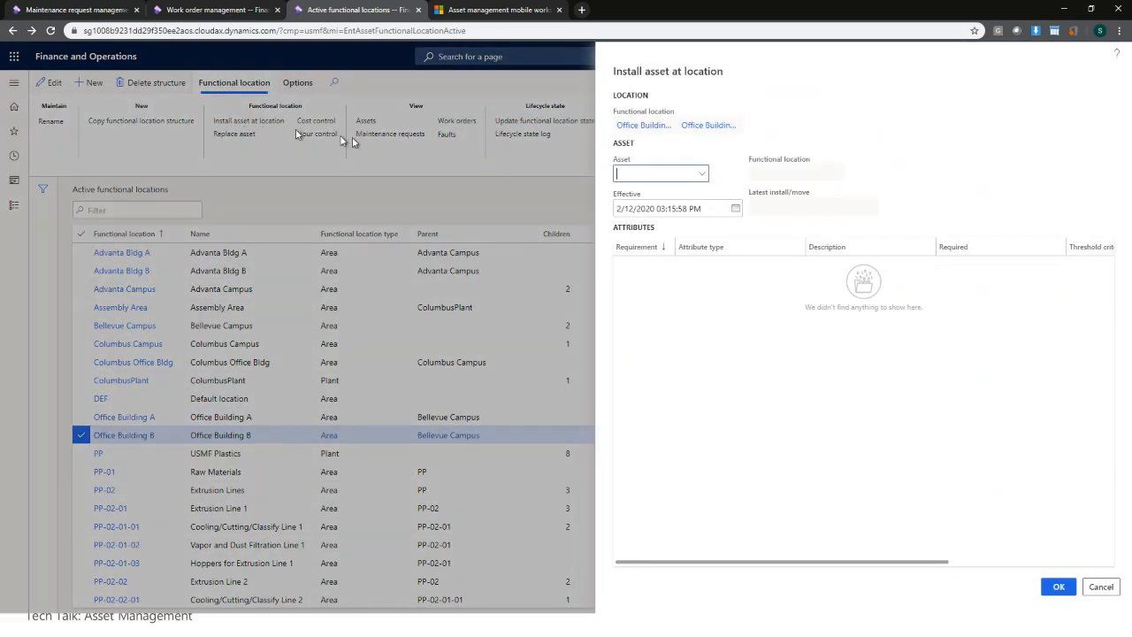
{"action": "left_click", "coordinate": [701, 174]}
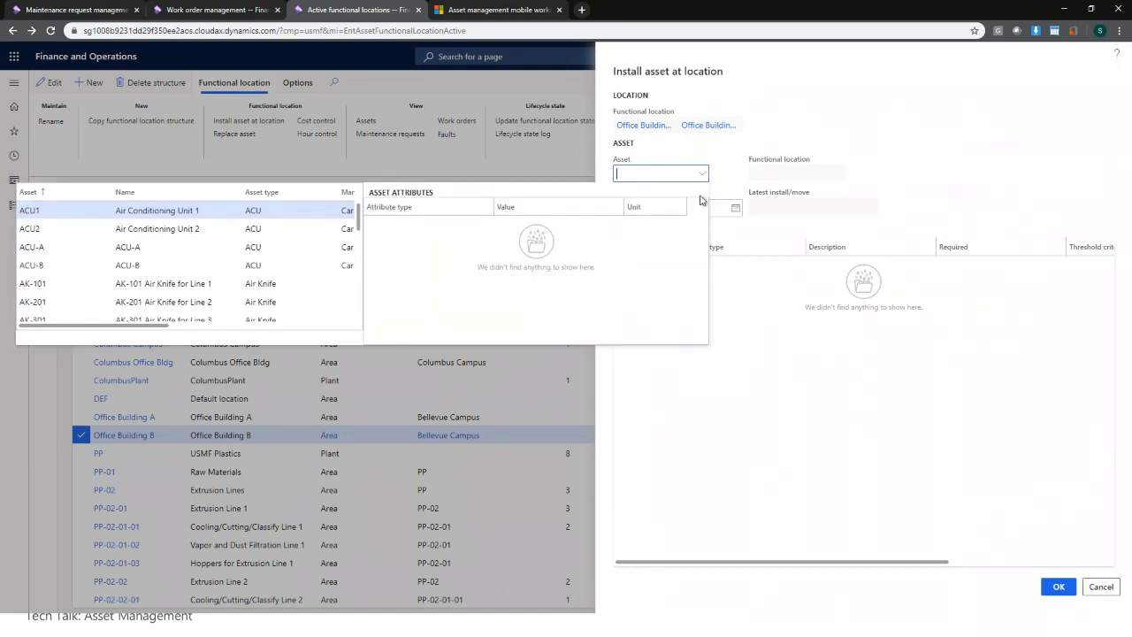
{"action": "left_click", "coordinate": [197, 260]}
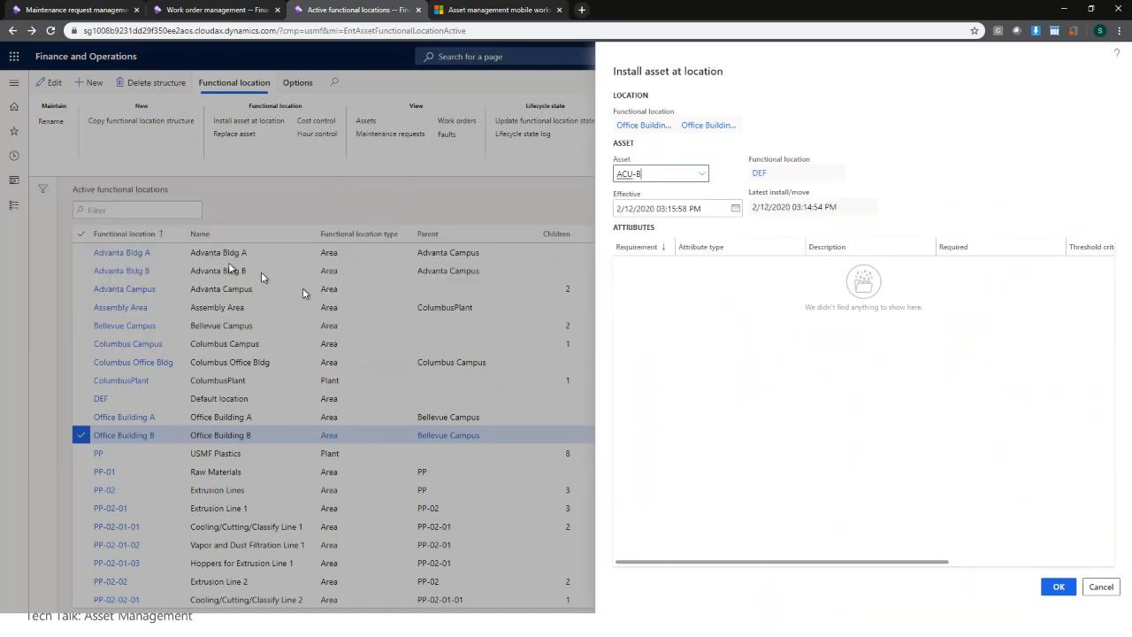
{"action": "left_click", "coordinate": [1068, 590]}
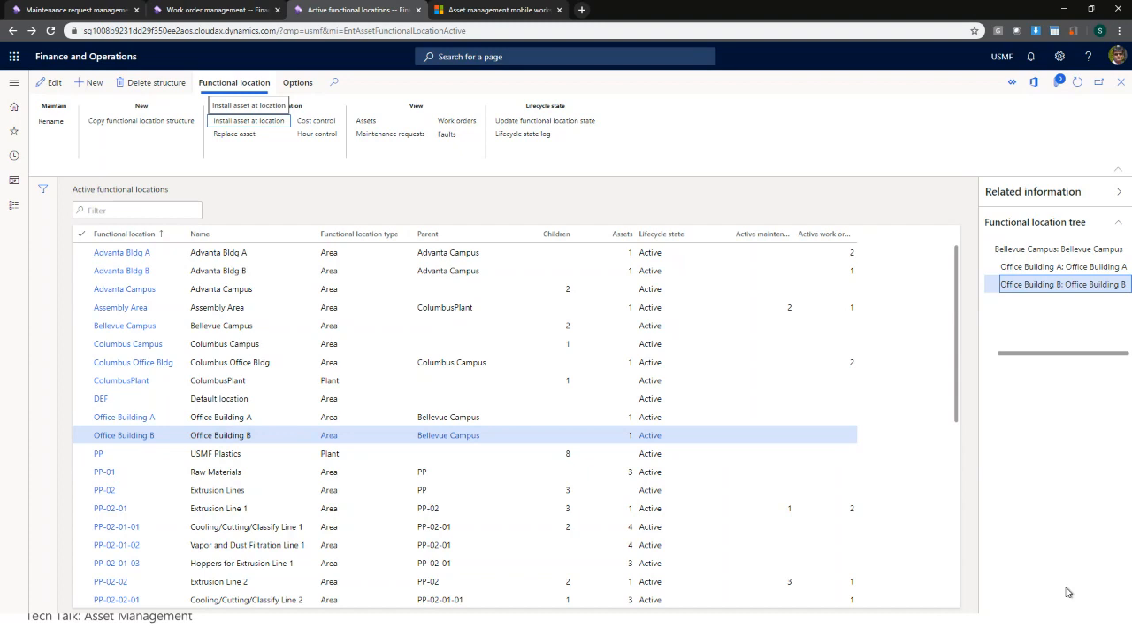
- Browse Bellevue Campus in Asset view, expanding Office Buildings A and B to ACU-B, then close it
{"action": "left_click", "coordinate": [14, 85]}
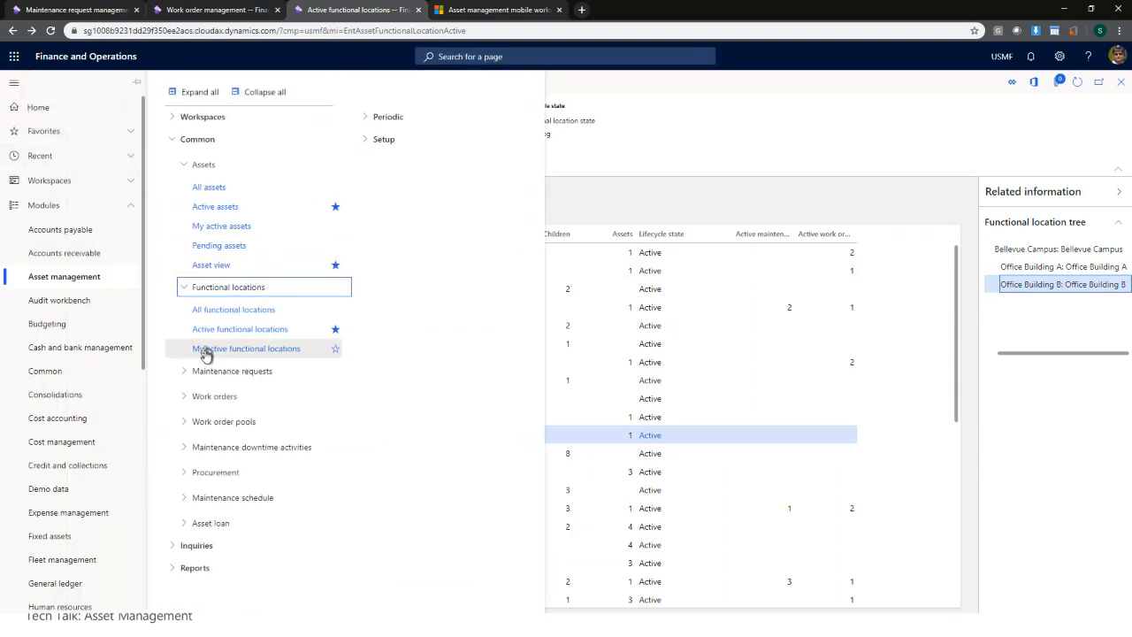
{"action": "left_click", "coordinate": [213, 265]}
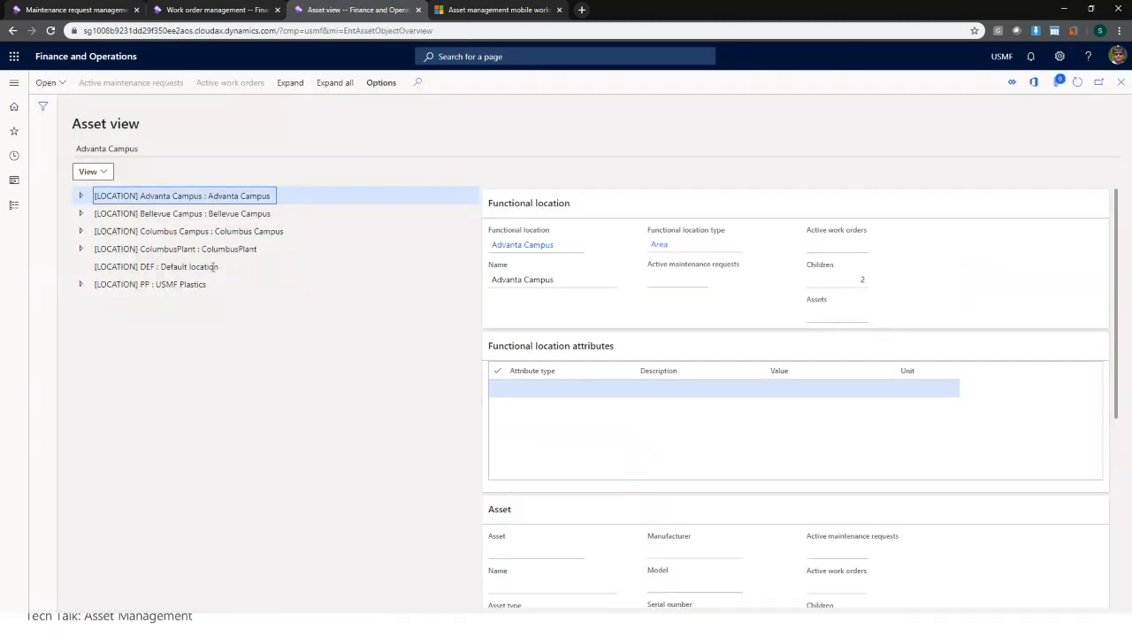
{"action": "left_click", "coordinate": [218, 214]}
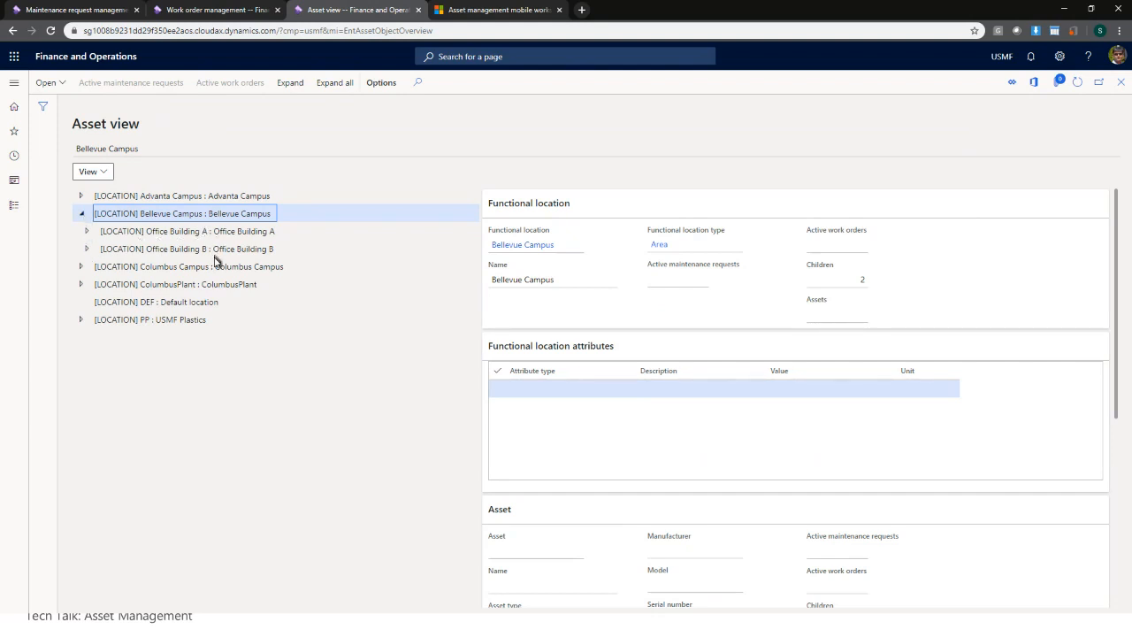
{"action": "left_click", "coordinate": [87, 231]}
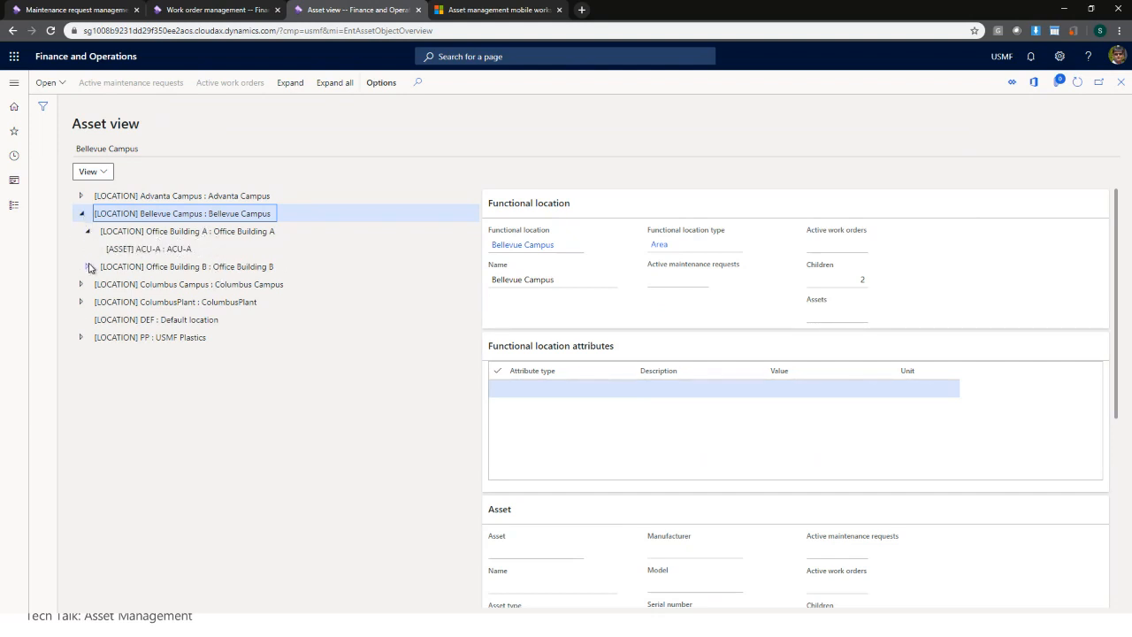
{"action": "left_click", "coordinate": [87, 266]}
{"action": "left_click", "coordinate": [163, 284]}
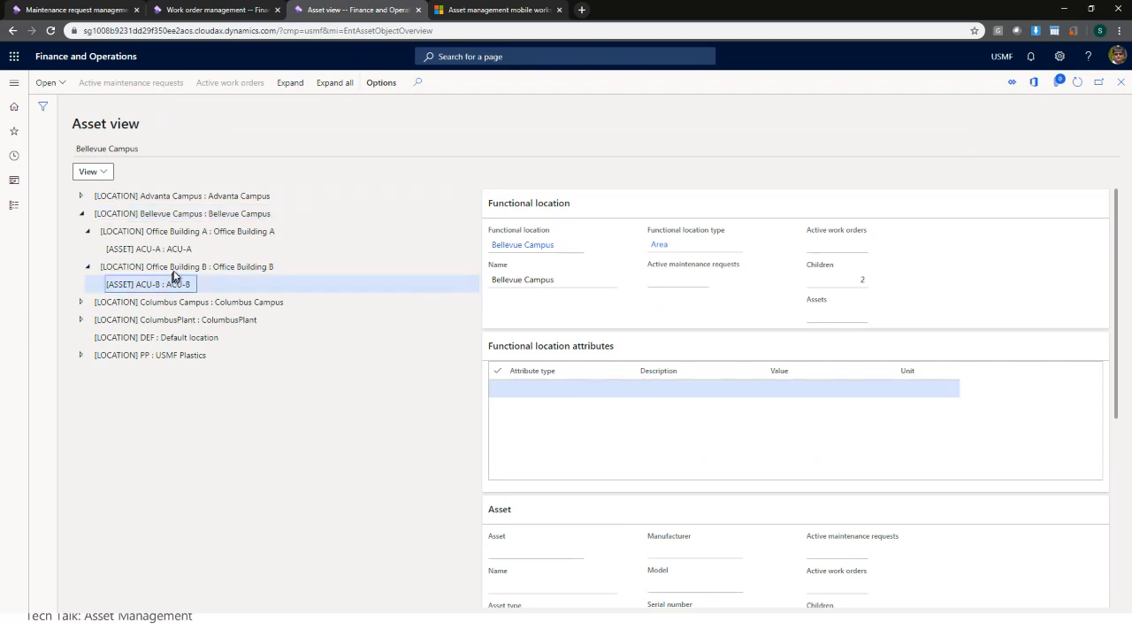
{"action": "left_click", "coordinate": [179, 251]}
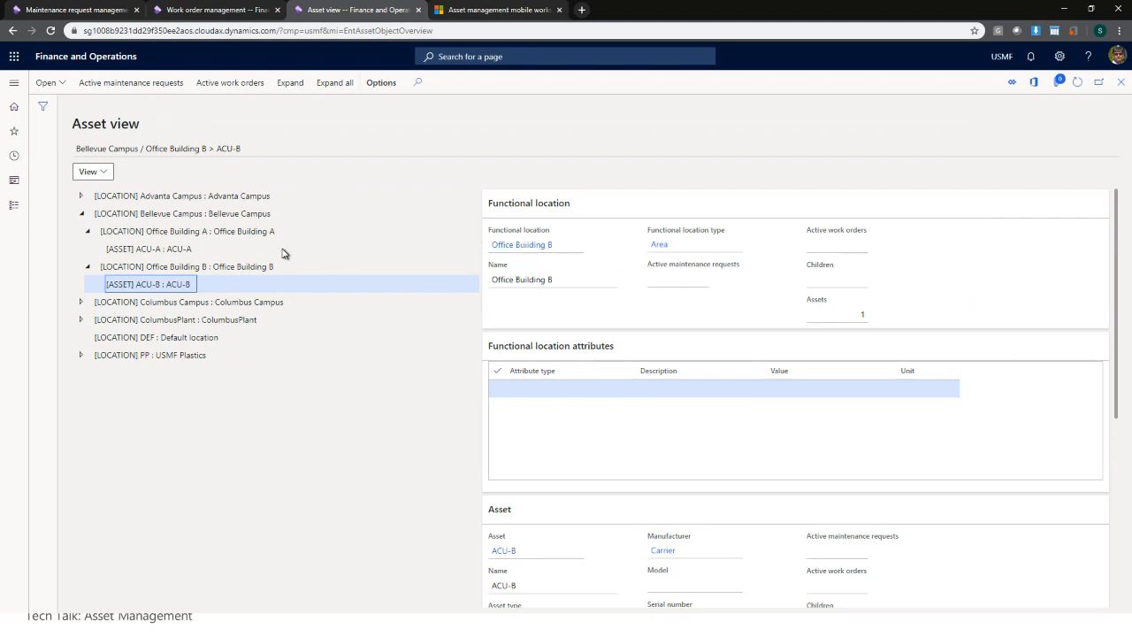
{"action": "left_click", "coordinate": [1121, 82]}
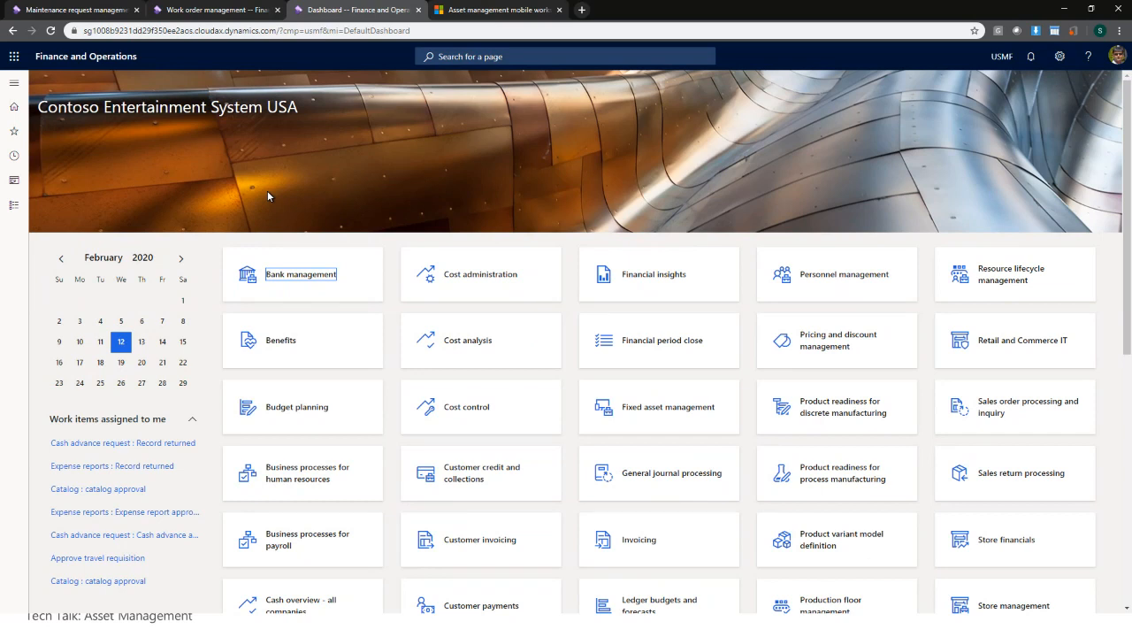
- Open Manage mobile app from settings and select the published Asset Management workspace
{"action": "left_click", "coordinate": [1059, 56]}
{"action": "left_click", "coordinate": [1066, 115]}
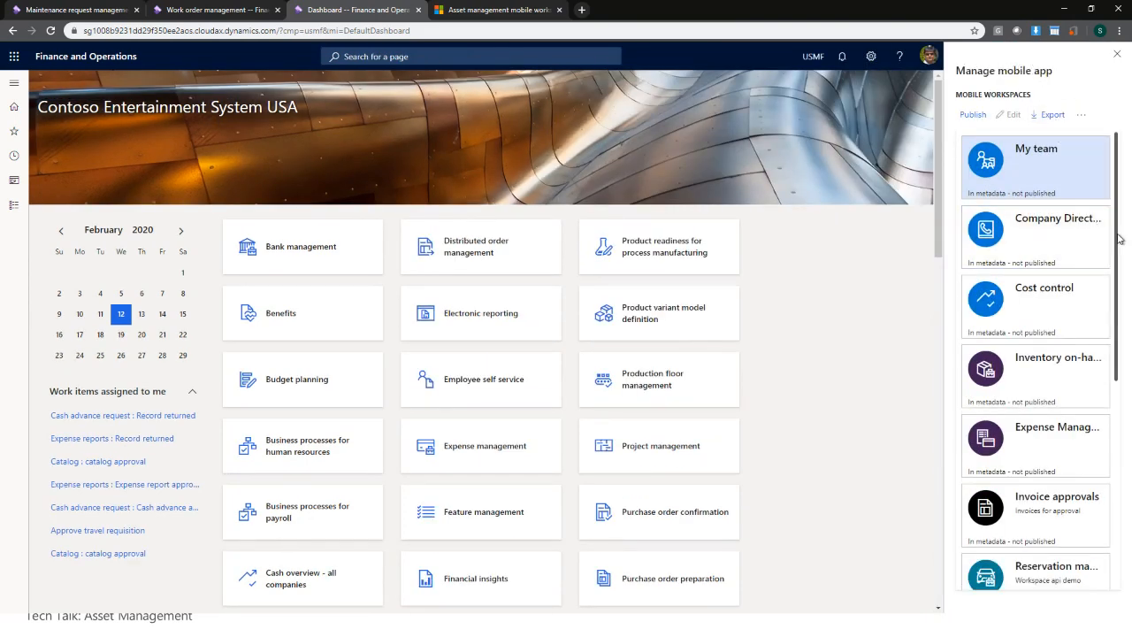
{"action": "left_click_drag", "start_coordinate": [1118, 235], "coordinate": [1117, 425]}
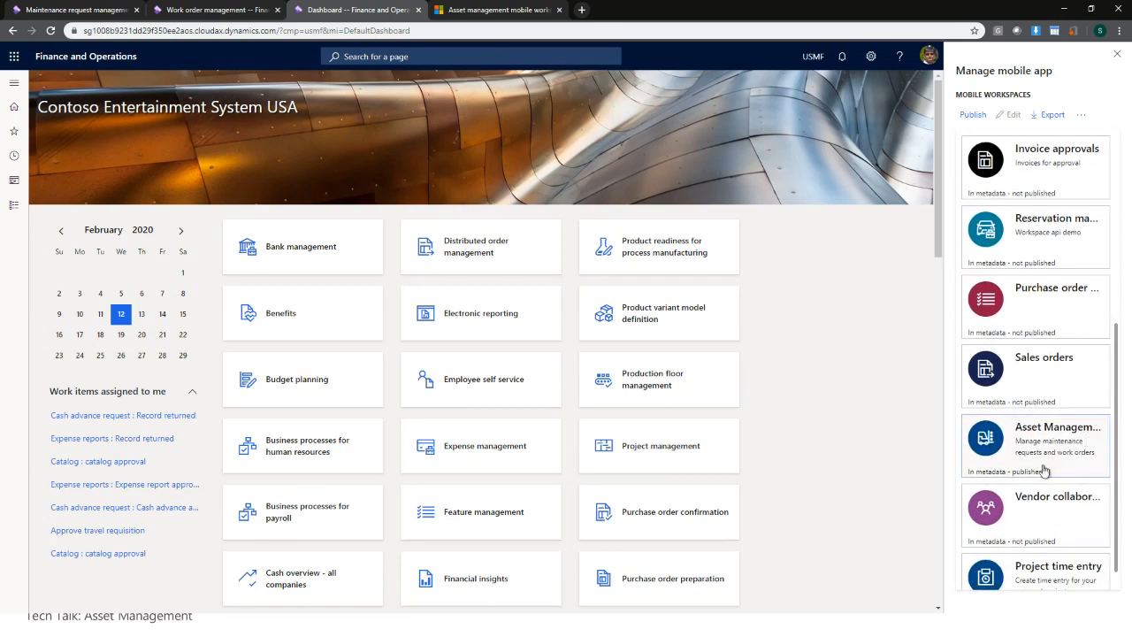
{"action": "scroll", "coordinate": [1045, 446], "scroll_direction": "down", "scroll_amount": 1}
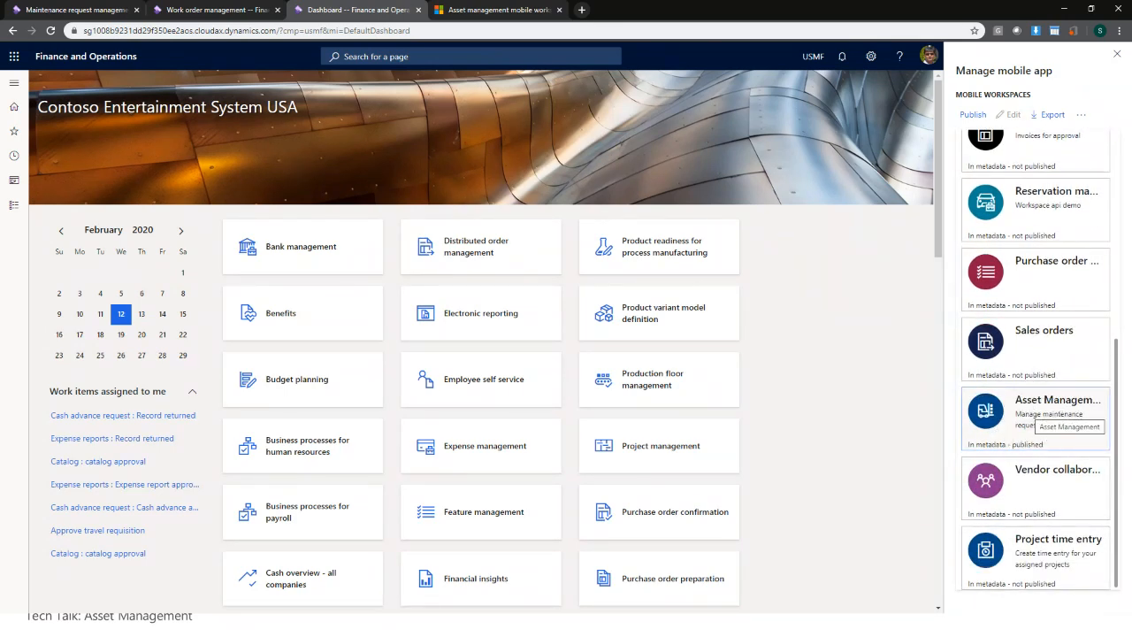
{"action": "left_click", "coordinate": [1040, 404]}
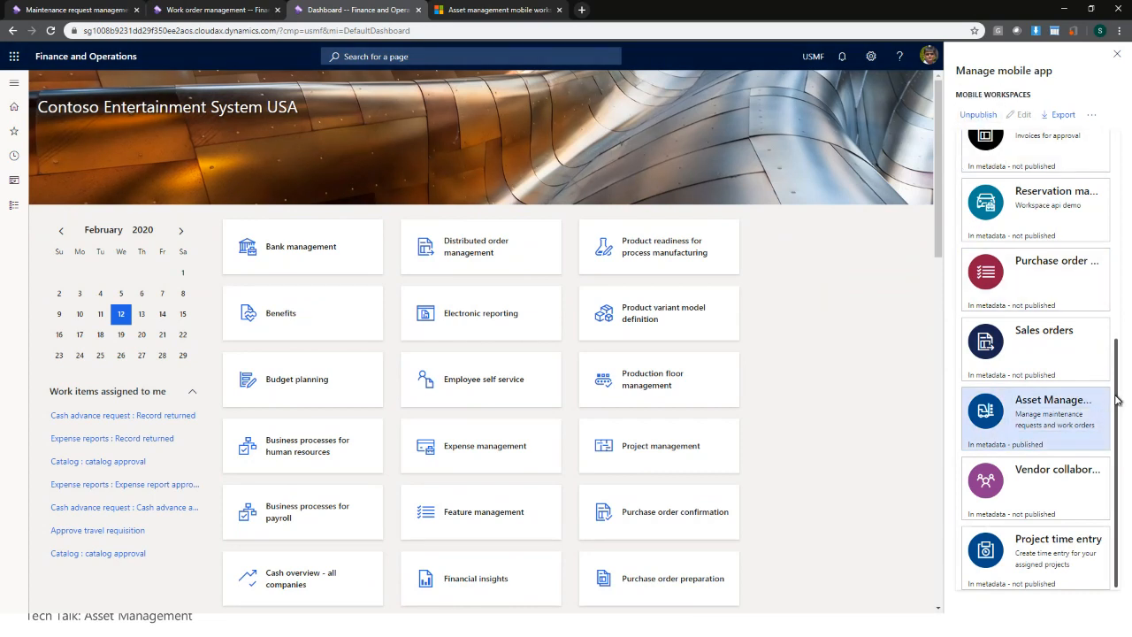
{"action": "left_click_drag", "start_coordinate": [1117, 397], "coordinate": [1116, 410]}
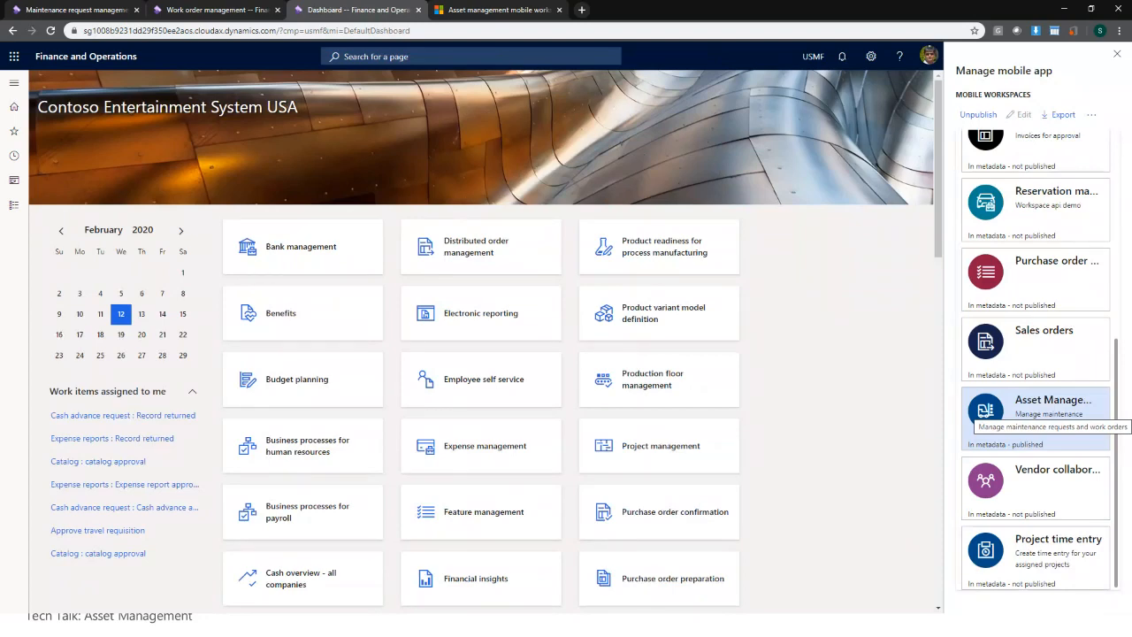
- Review the Docs mobile workspace article, then move to the Maintenance request management tab
{"action": "left_click", "coordinate": [478, 10]}
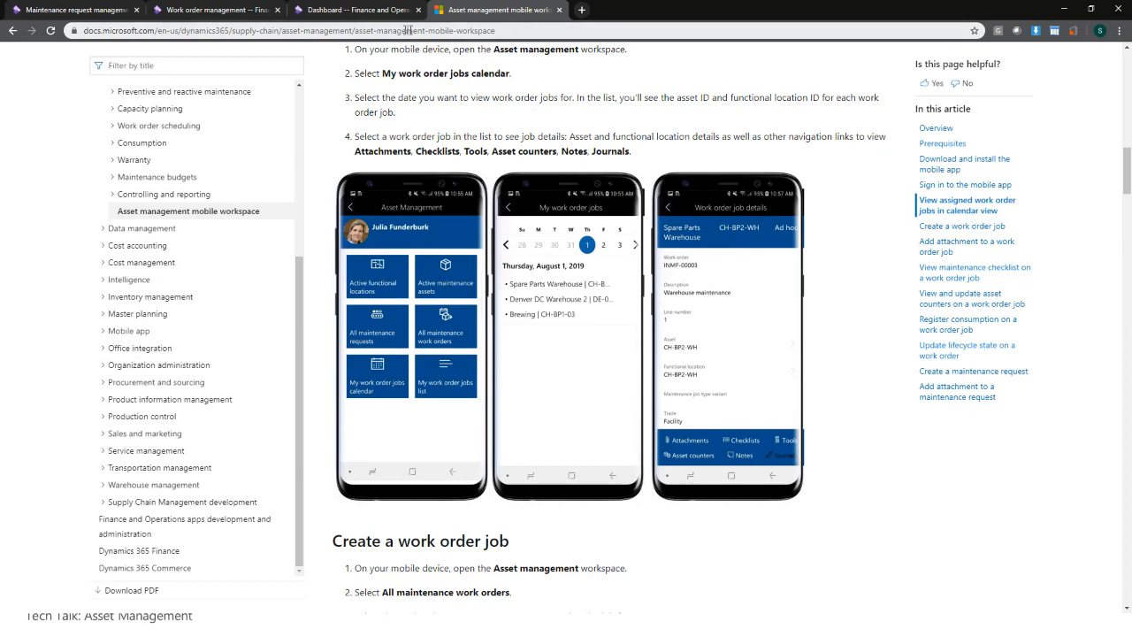
{"action": "left_click", "coordinate": [383, 19]}
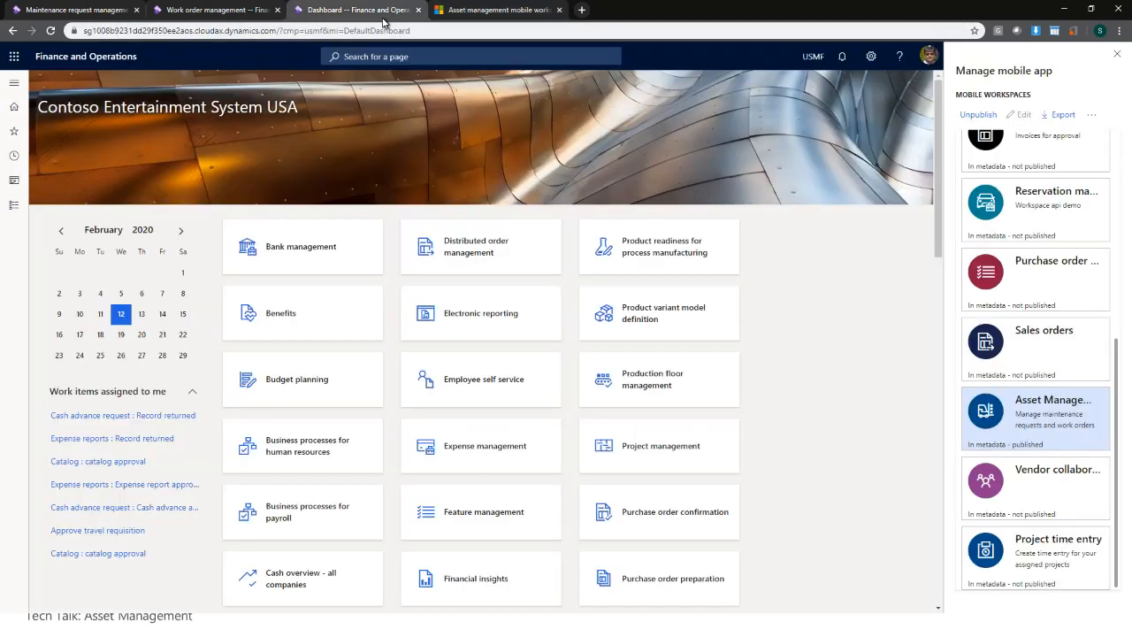
{"action": "left_click", "coordinate": [503, 14]}
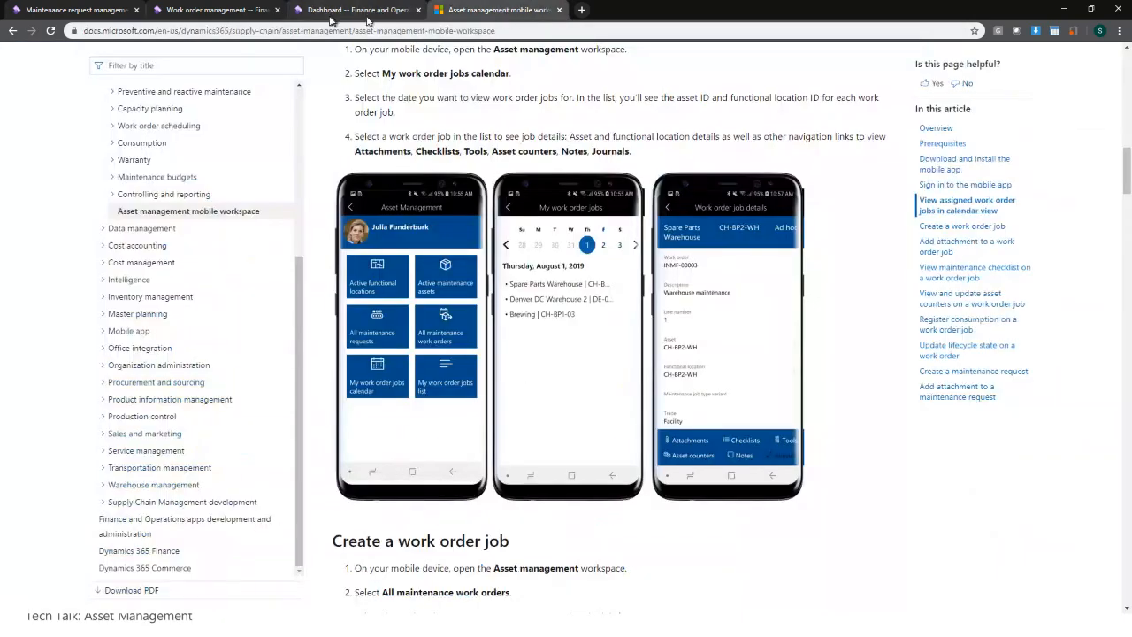
{"action": "left_click", "coordinate": [121, 18]}
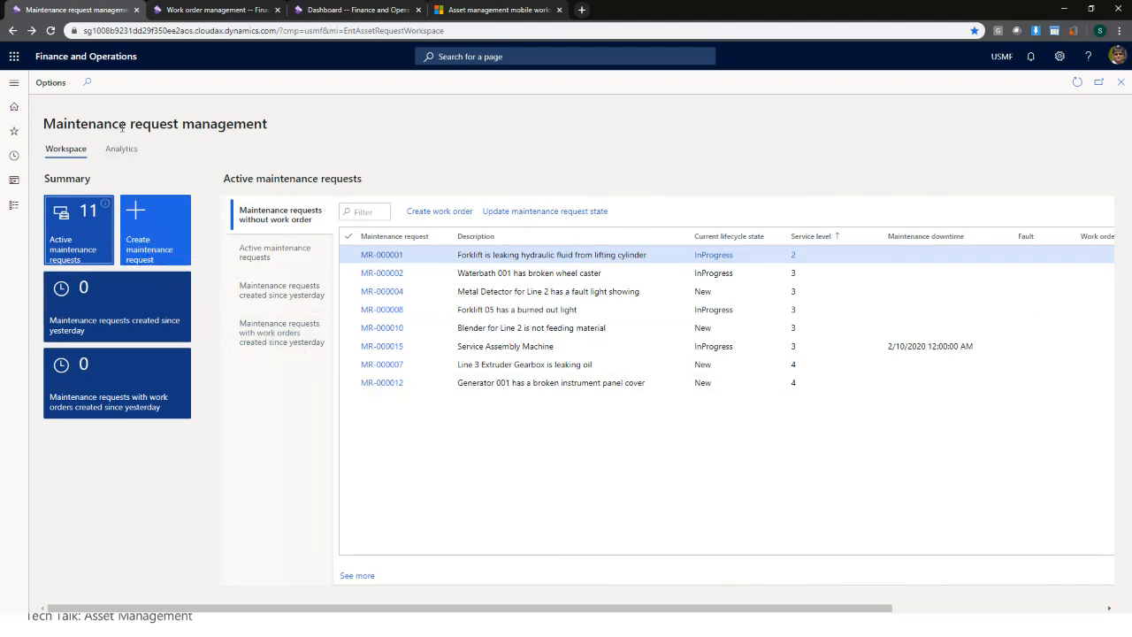
- Start a Corrective maintenance request described 'Air conditioning not working properly'
{"action": "left_click_drag", "start_coordinate": [135, 124], "coordinate": [269, 125]}
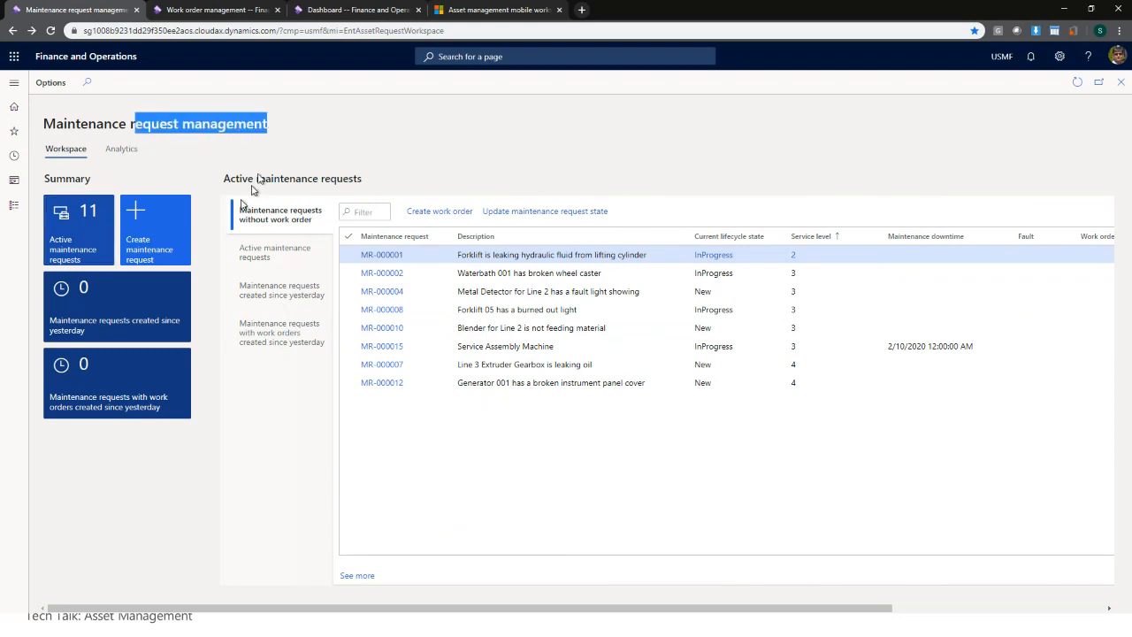
{"action": "left_click", "coordinate": [161, 243]}
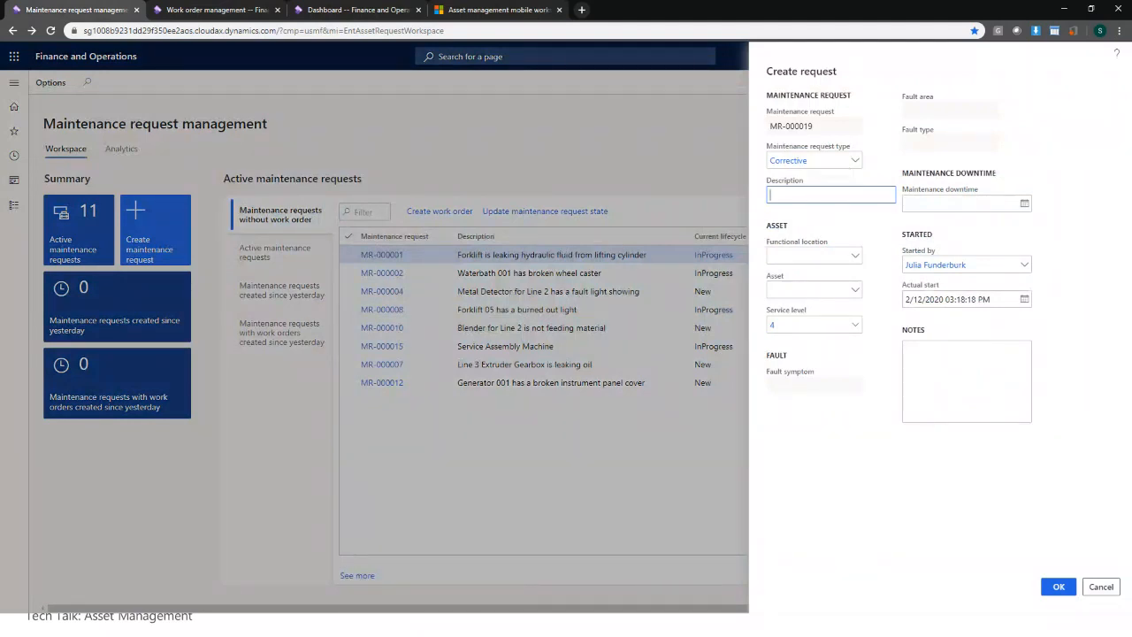
{"action": "left_click", "coordinate": [855, 161]}
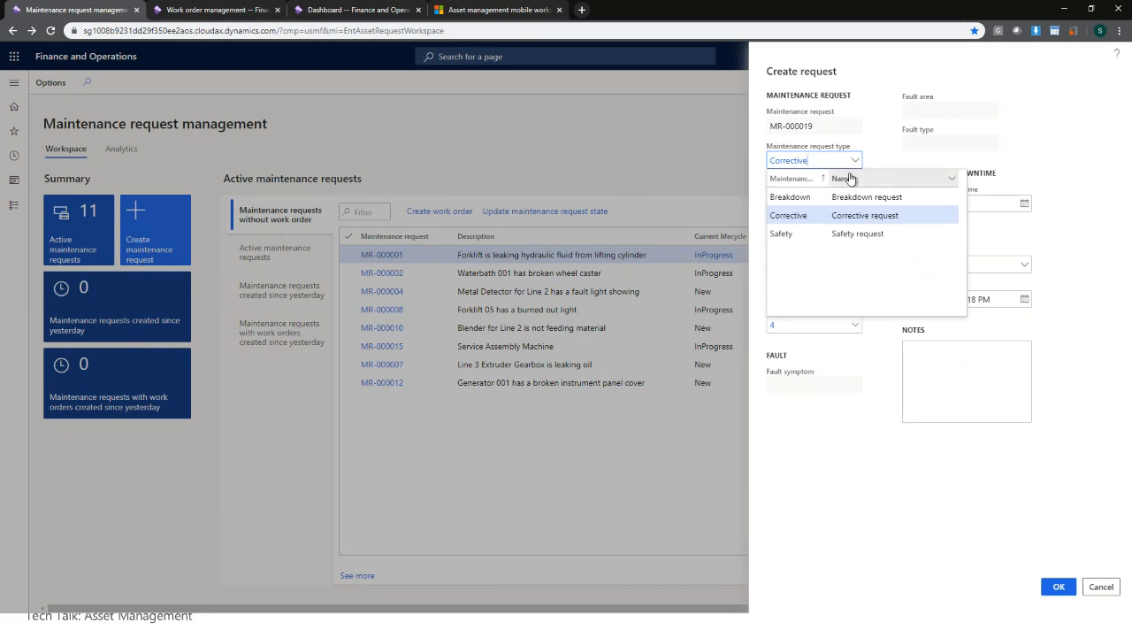
{"action": "left_click", "coordinate": [813, 215]}
{"action": "left_click", "coordinate": [820, 196]}
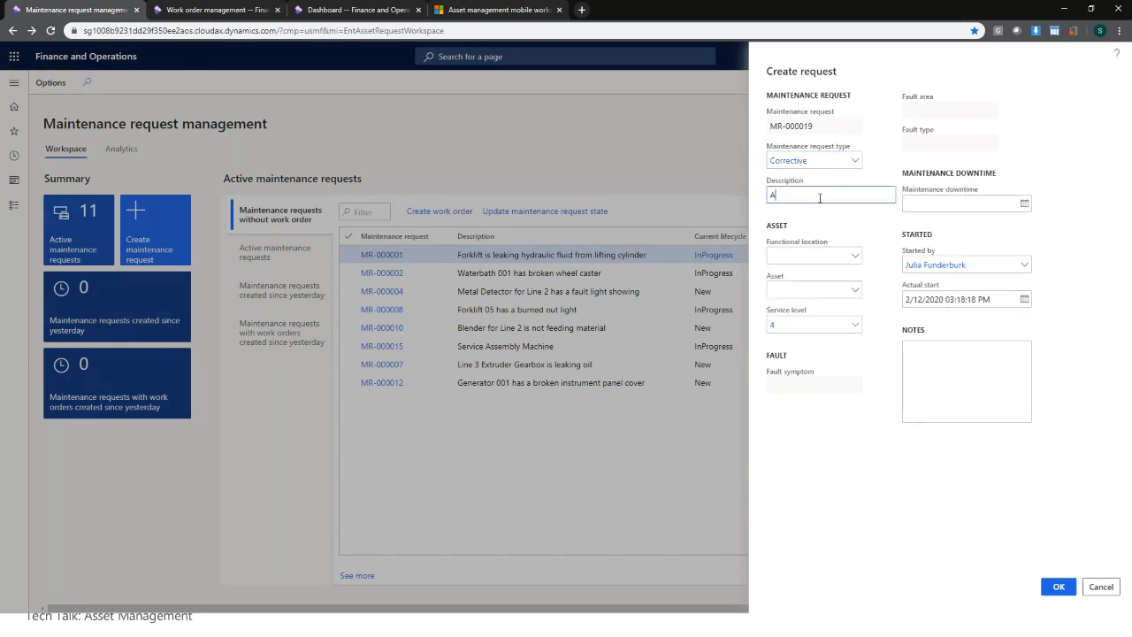
{"action": "type", "text": "Air condit"}
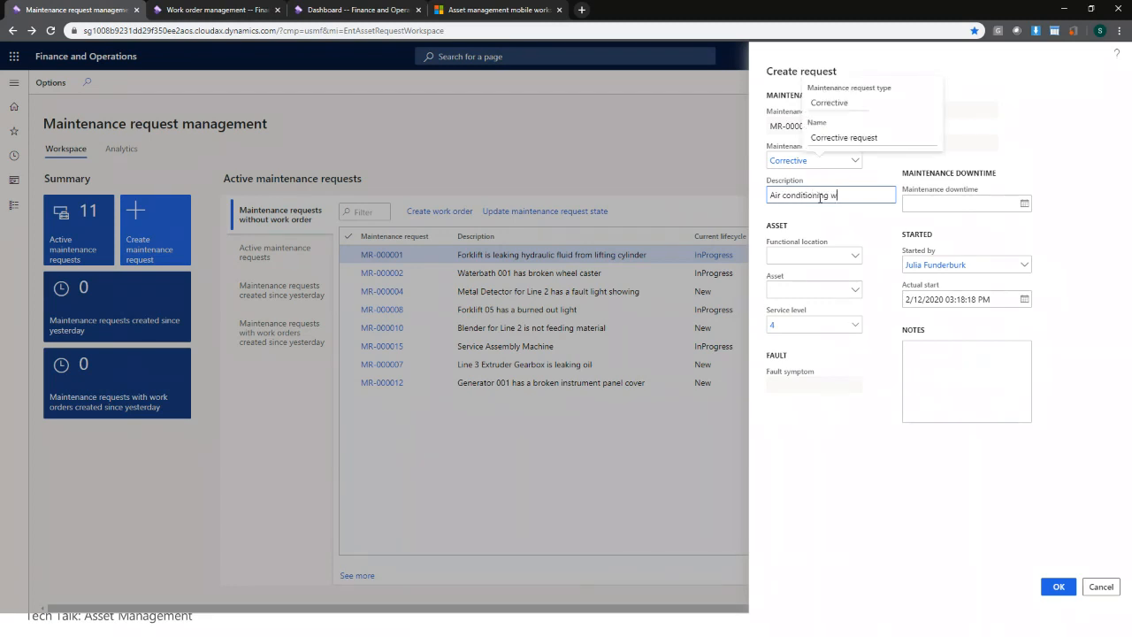
{"action": "type", "text": "ioning not working properly"}
{"action": "key", "text": "Tab"}
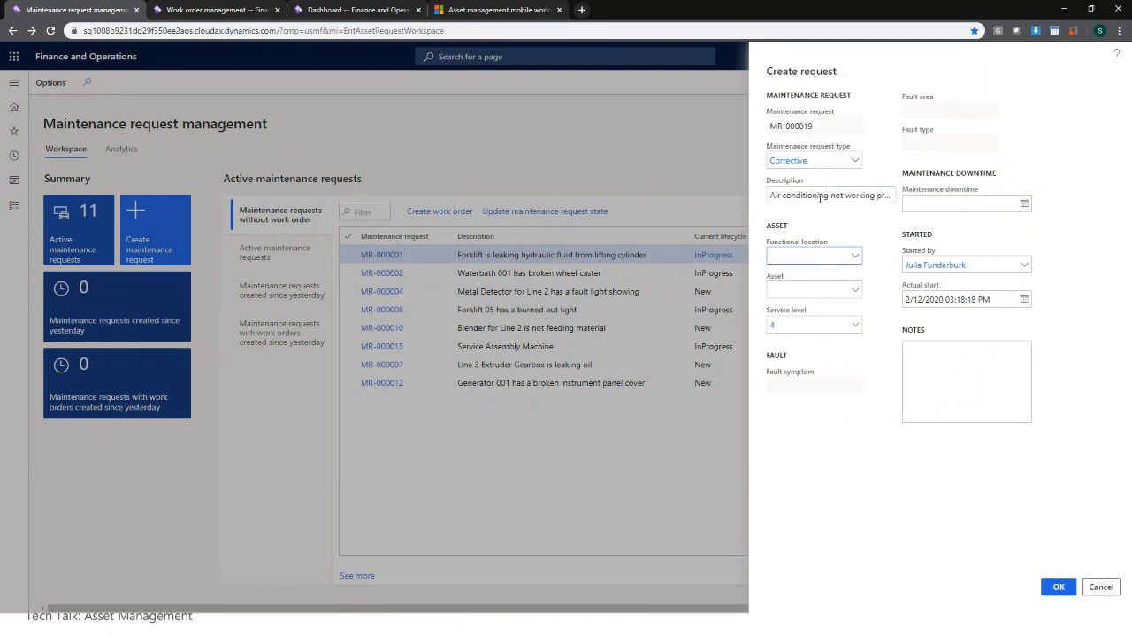
- Set functional location Office Building A and asset ACU-A, and create the request
{"action": "left_click", "coordinate": [855, 258]}
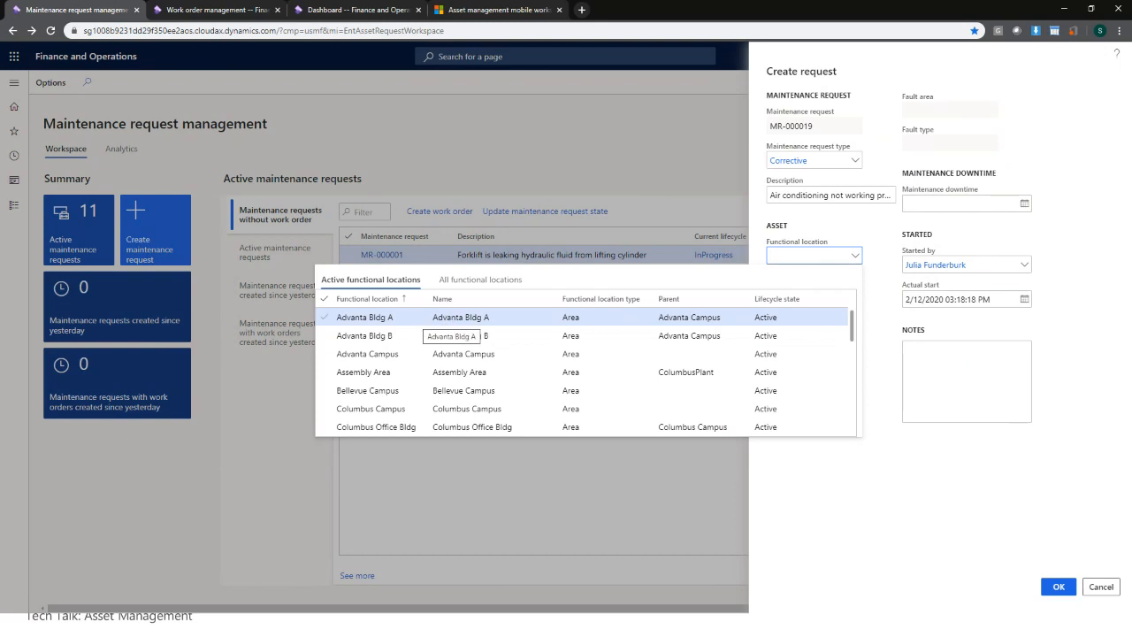
{"action": "left_click", "coordinate": [421, 320]}
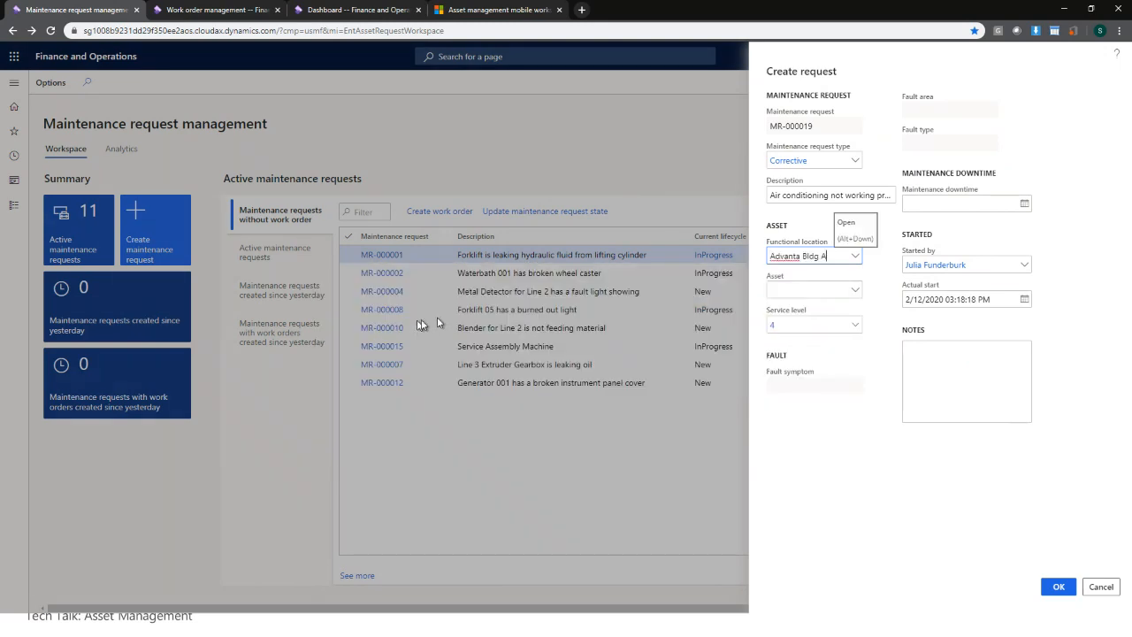
{"action": "left_click", "coordinate": [855, 256]}
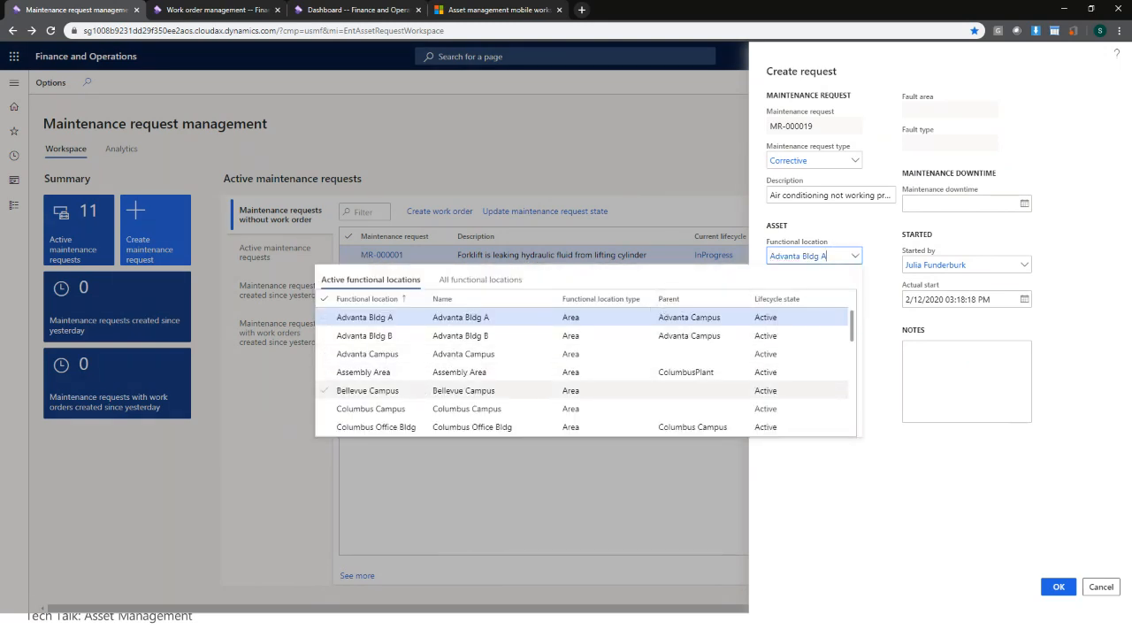
{"action": "scroll", "coordinate": [430, 373], "scroll_direction": "down", "scroll_amount": 3}
{"action": "left_click", "coordinate": [430, 341]}
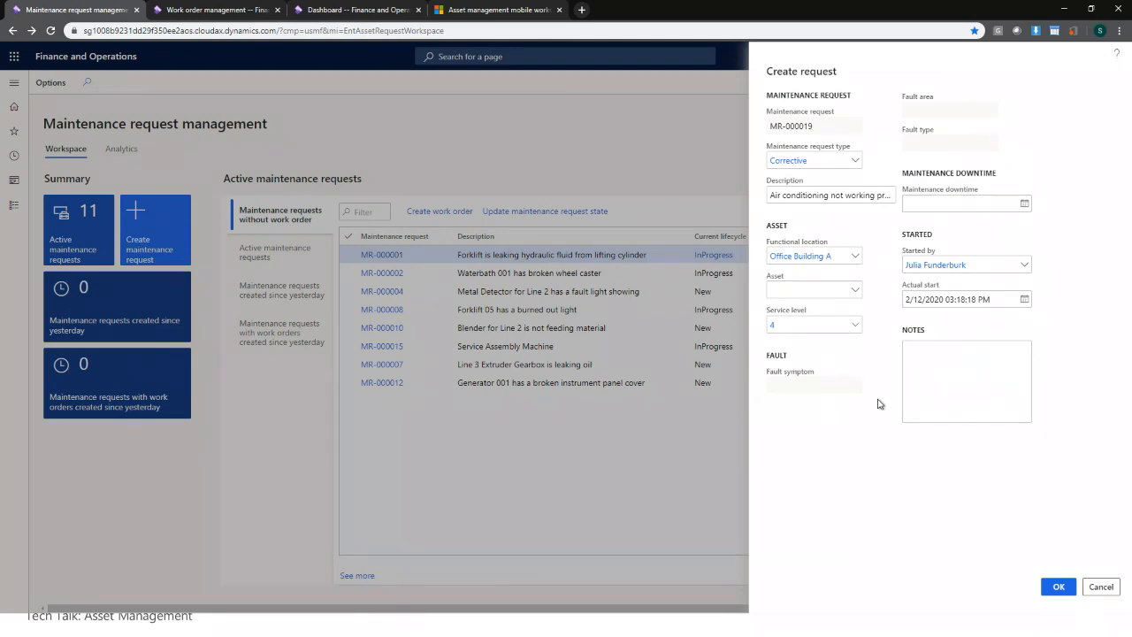
{"action": "left_click", "coordinate": [855, 291]}
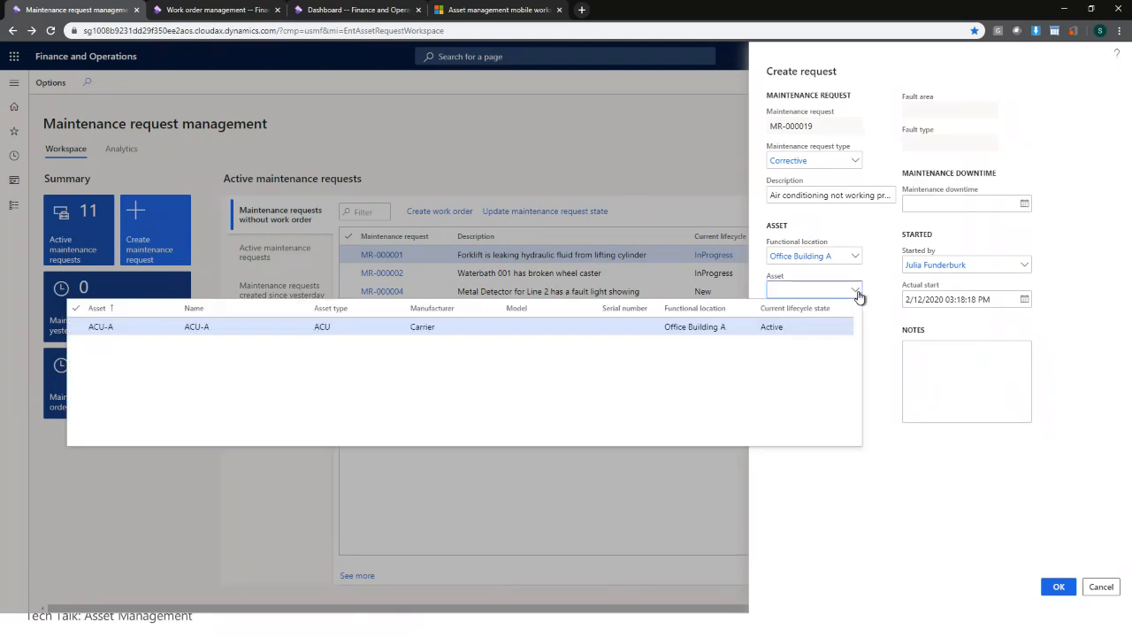
{"action": "left_click", "coordinate": [170, 327]}
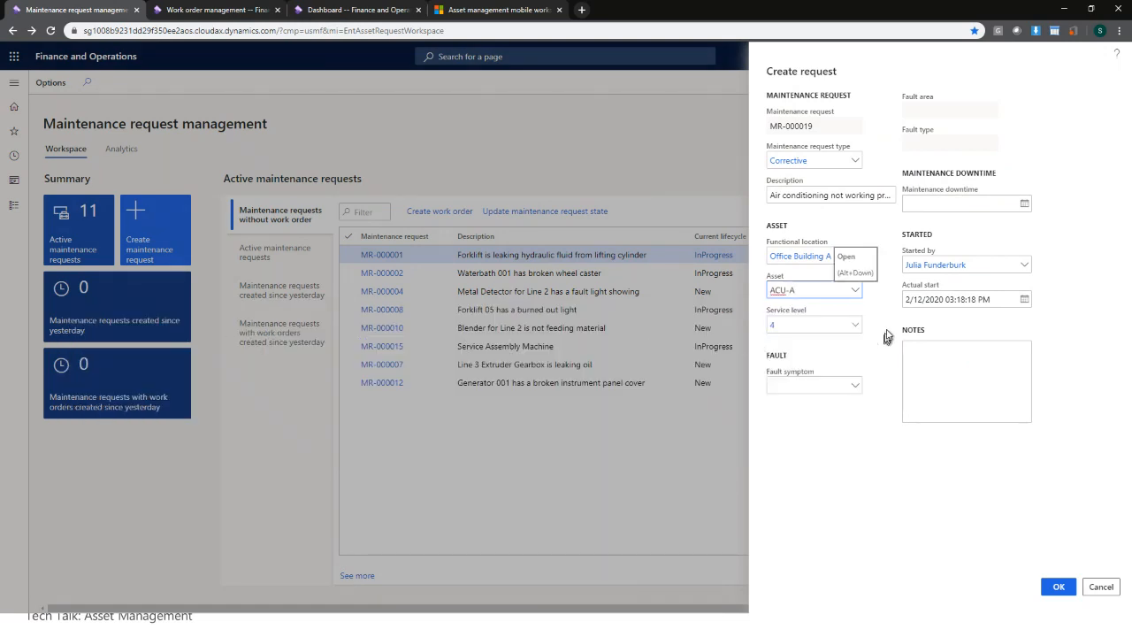
{"action": "left_click", "coordinate": [886, 441]}
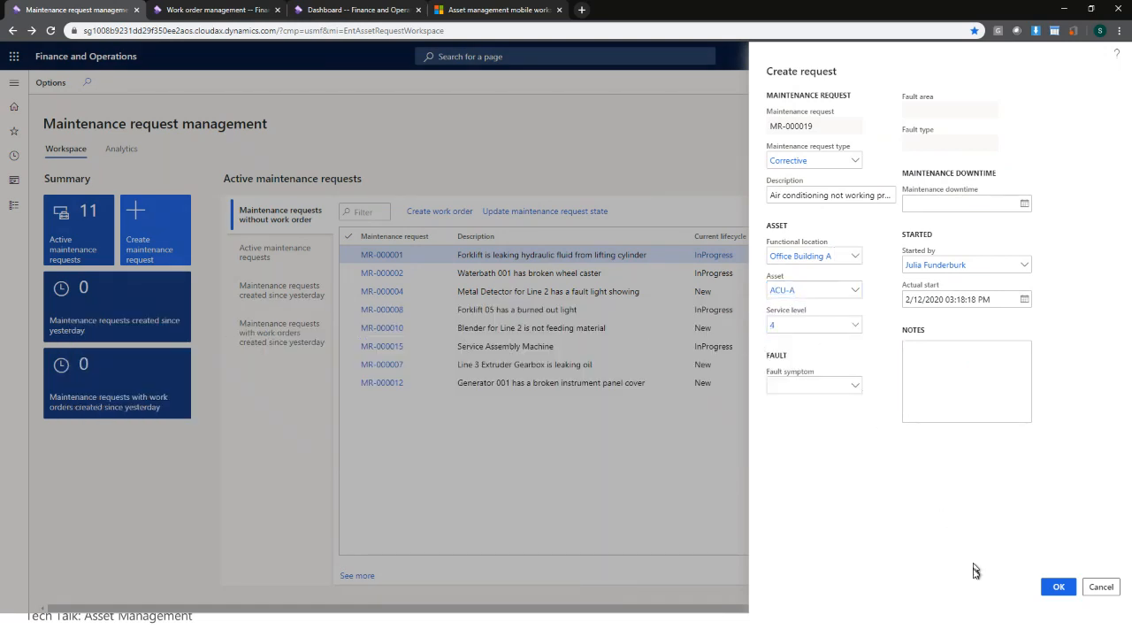
{"action": "left_click", "coordinate": [1061, 587]}
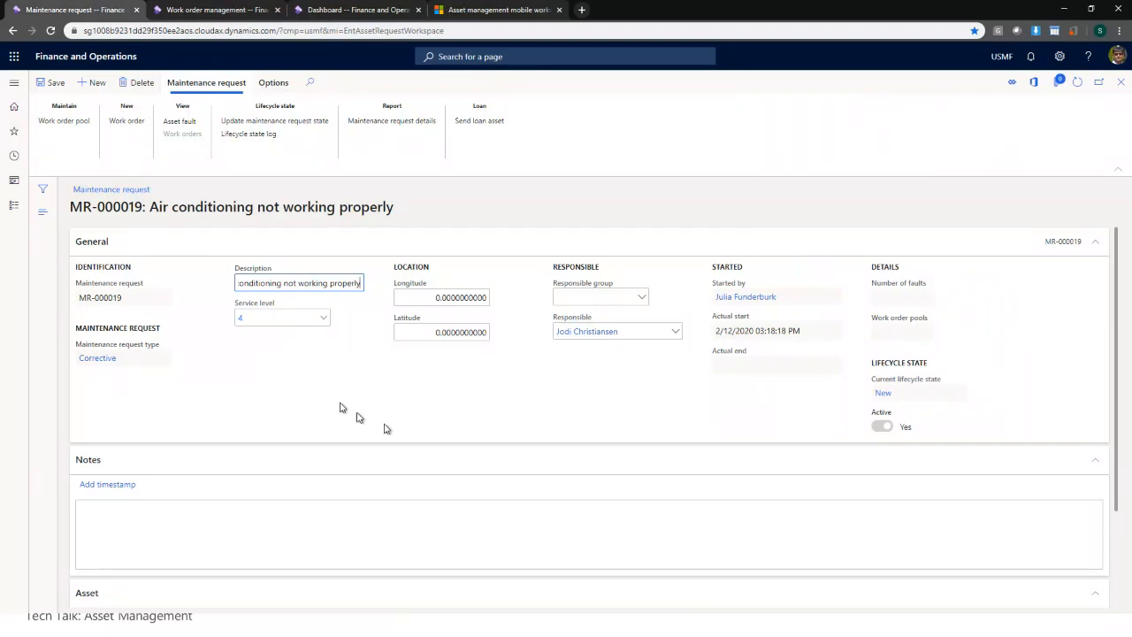
- Save MR-000019, close its form and refresh the workspace list
{"action": "left_click", "coordinate": [50, 87]}
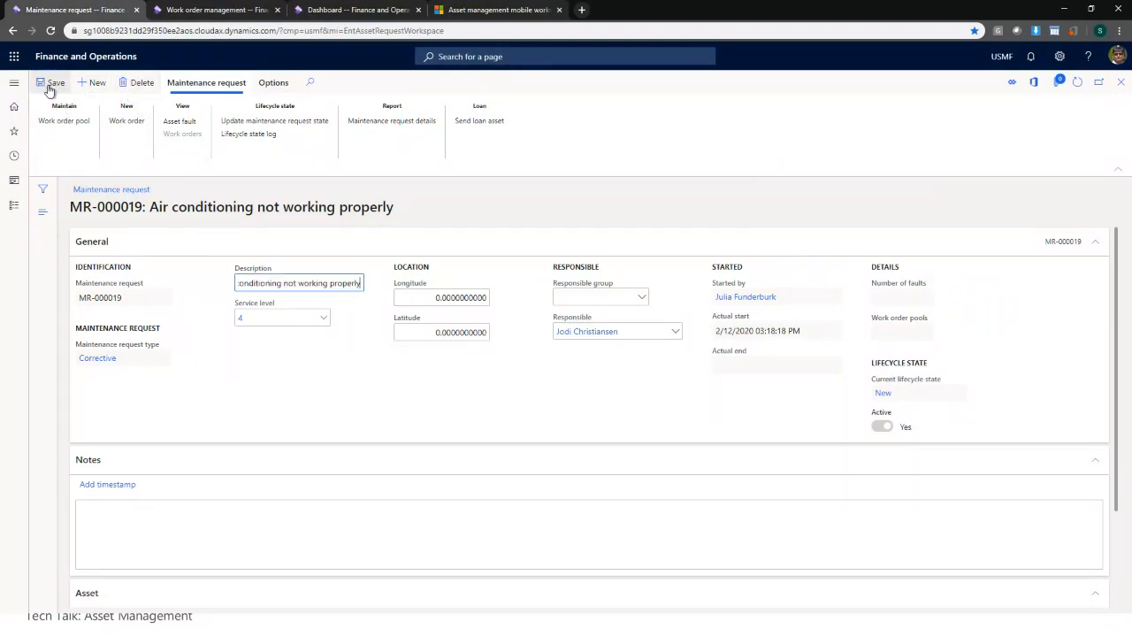
{"action": "left_click", "coordinate": [1122, 83]}
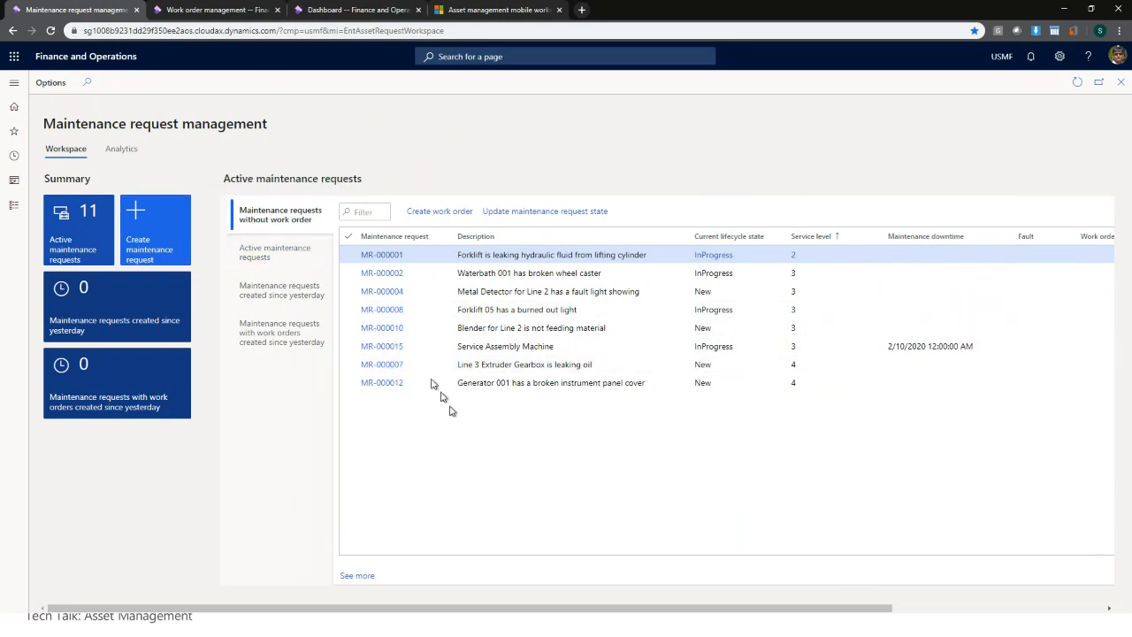
{"action": "left_click", "coordinate": [1075, 85]}
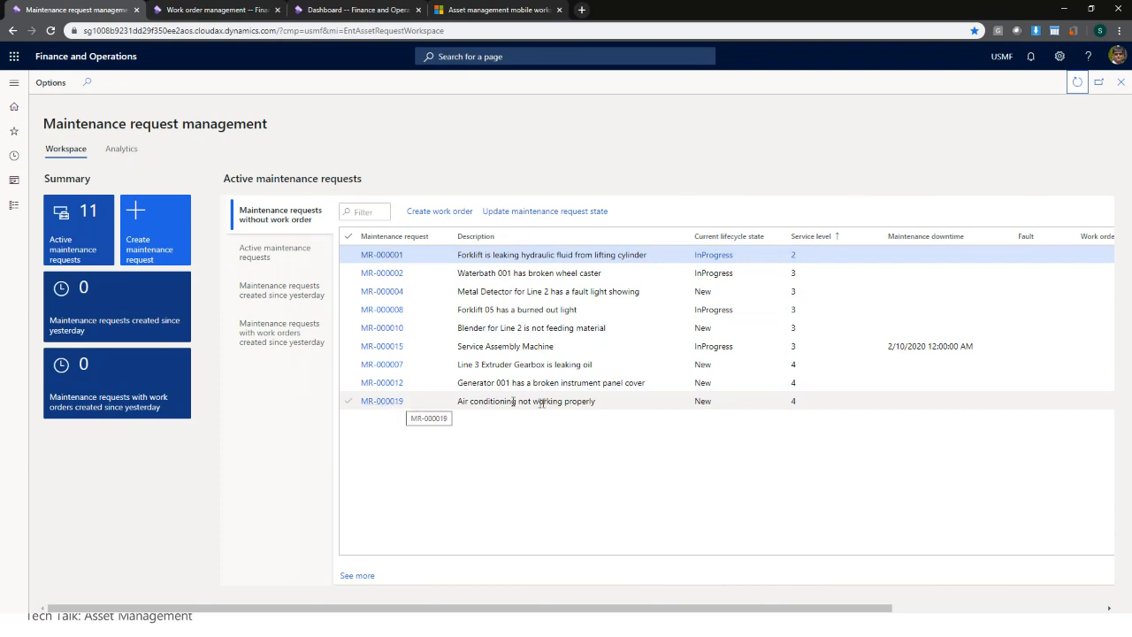
- Change MR-000019's lifecycle state from New to InProgress
{"action": "left_click", "coordinate": [722, 404]}
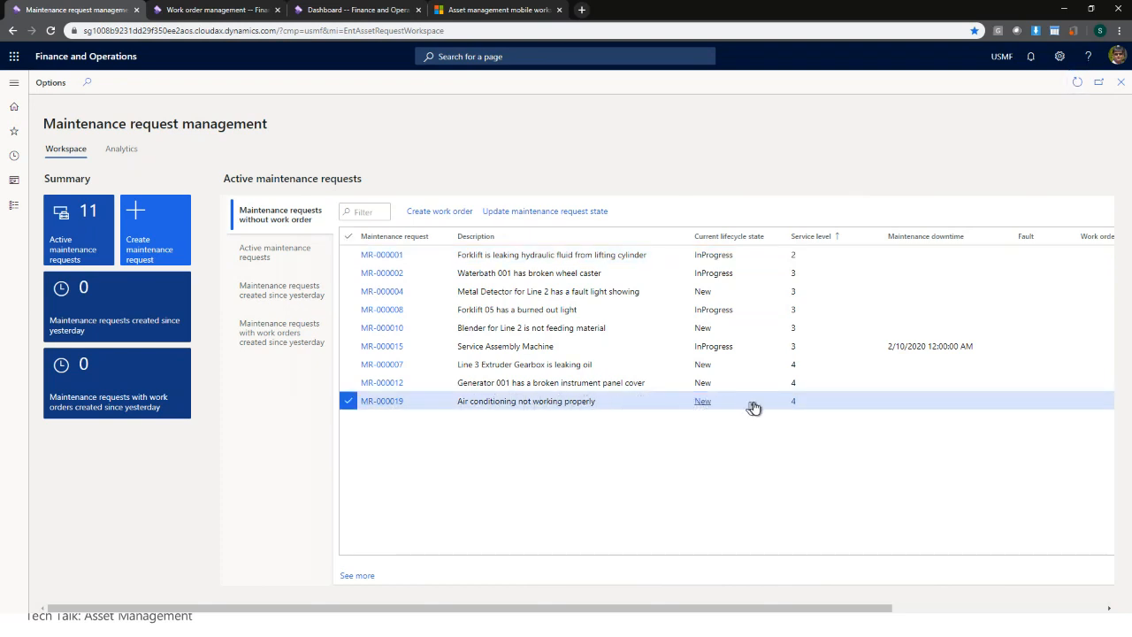
{"action": "mouse_move", "coordinate": [759, 408]}
{"action": "left_click", "coordinate": [547, 212]}
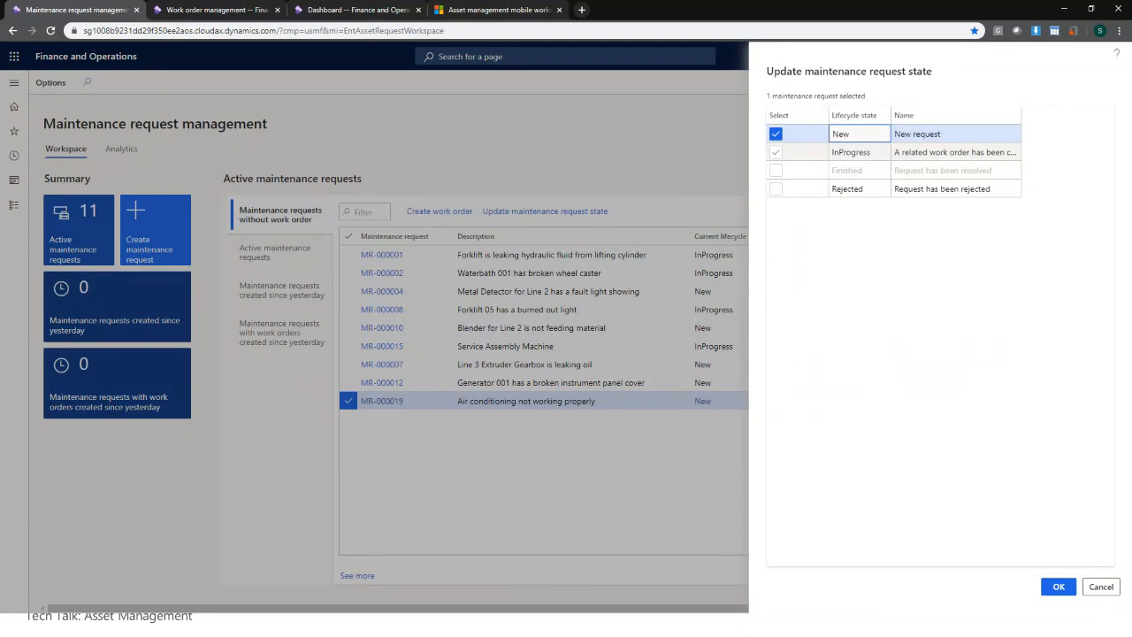
{"action": "left_click", "coordinate": [775, 152]}
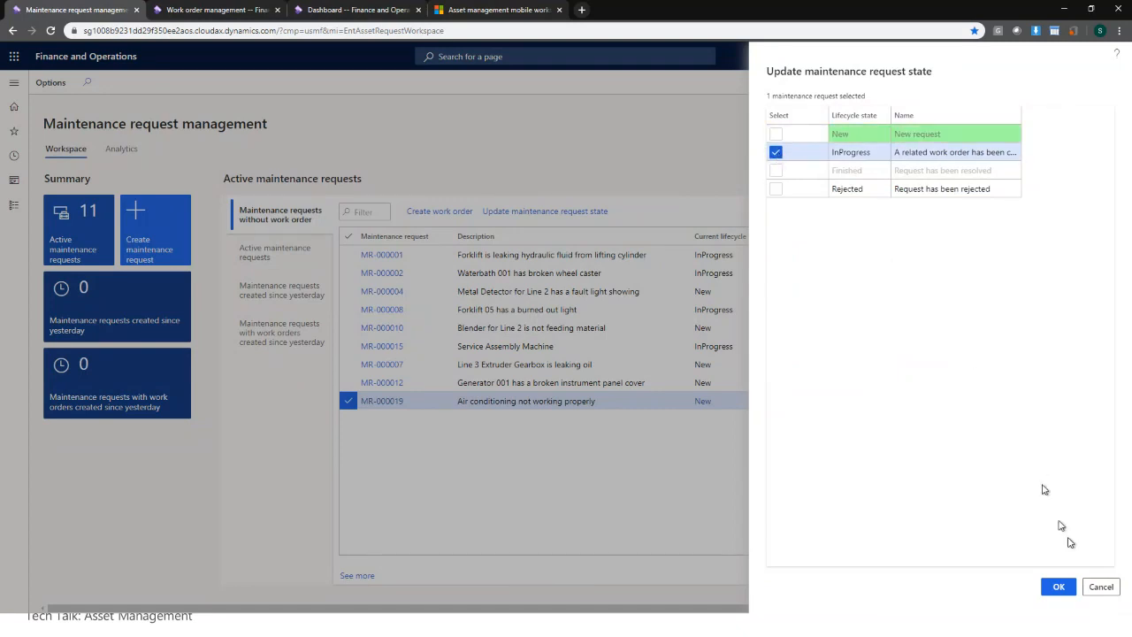
{"action": "left_click", "coordinate": [1061, 588]}
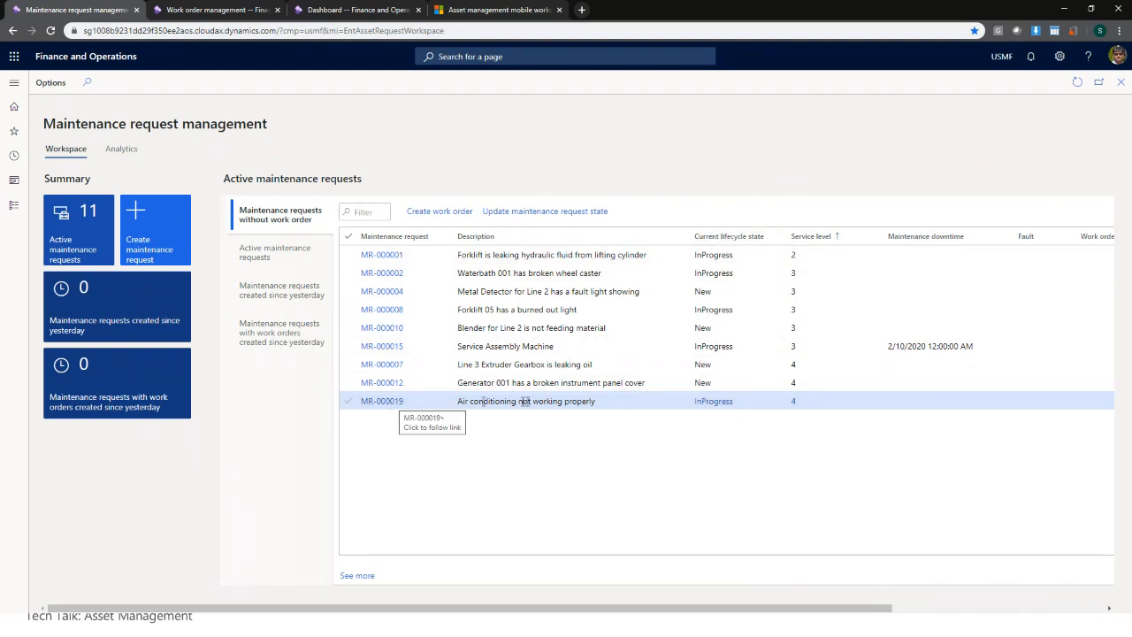
- Try creating a work order for MR-000019 and dismiss the update-canceled notification
{"action": "left_click", "coordinate": [463, 217]}
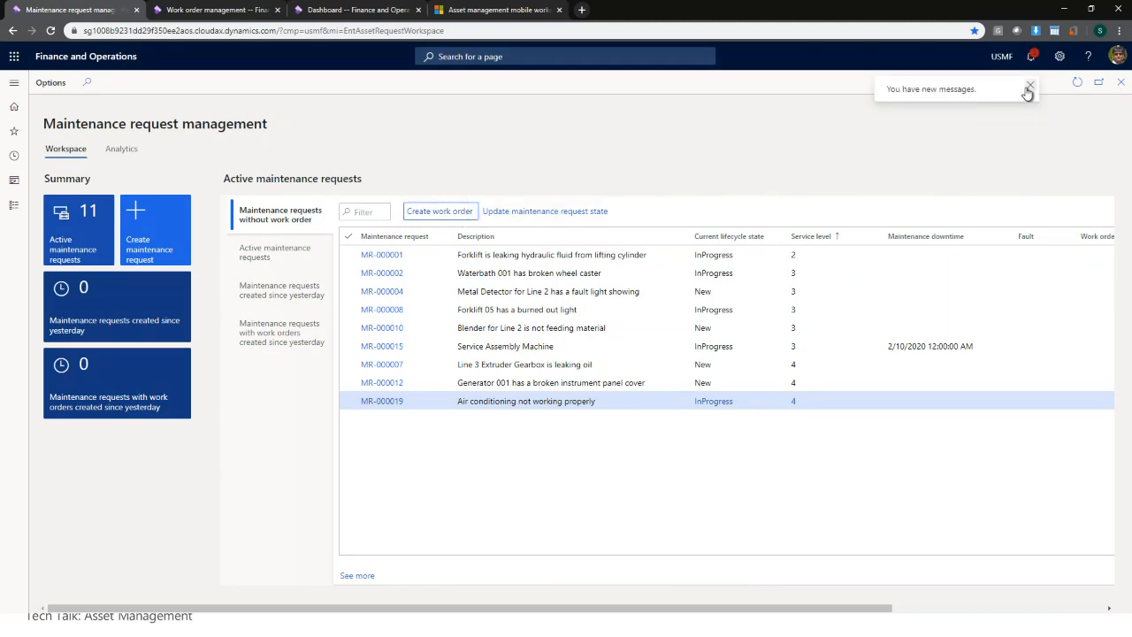
{"action": "left_click", "coordinate": [1032, 57]}
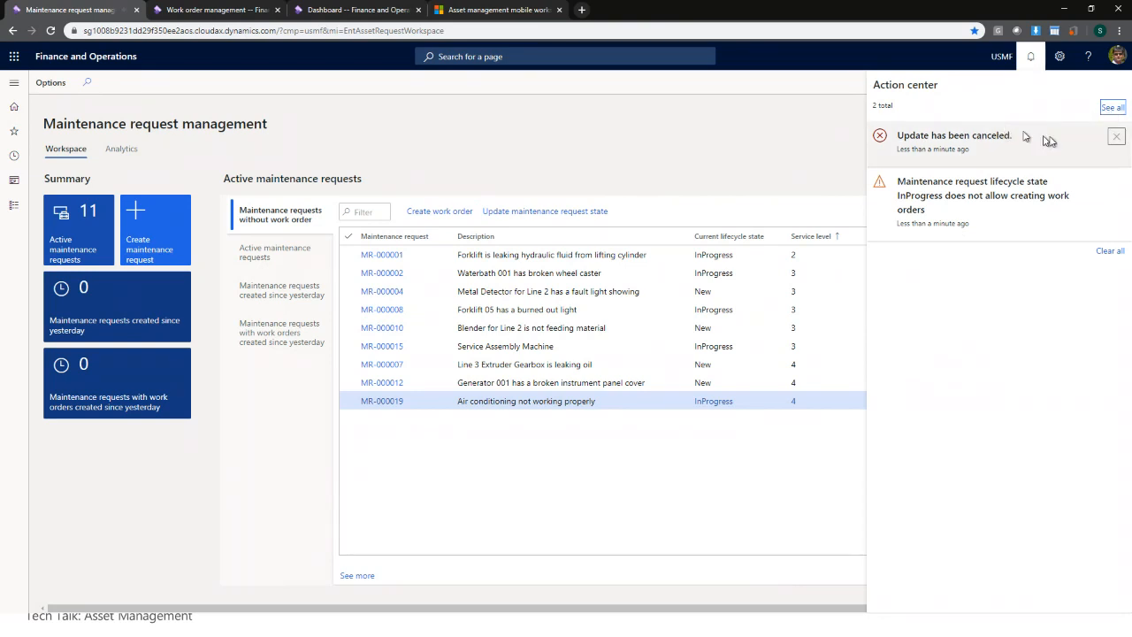
{"action": "left_click", "coordinate": [1118, 138]}
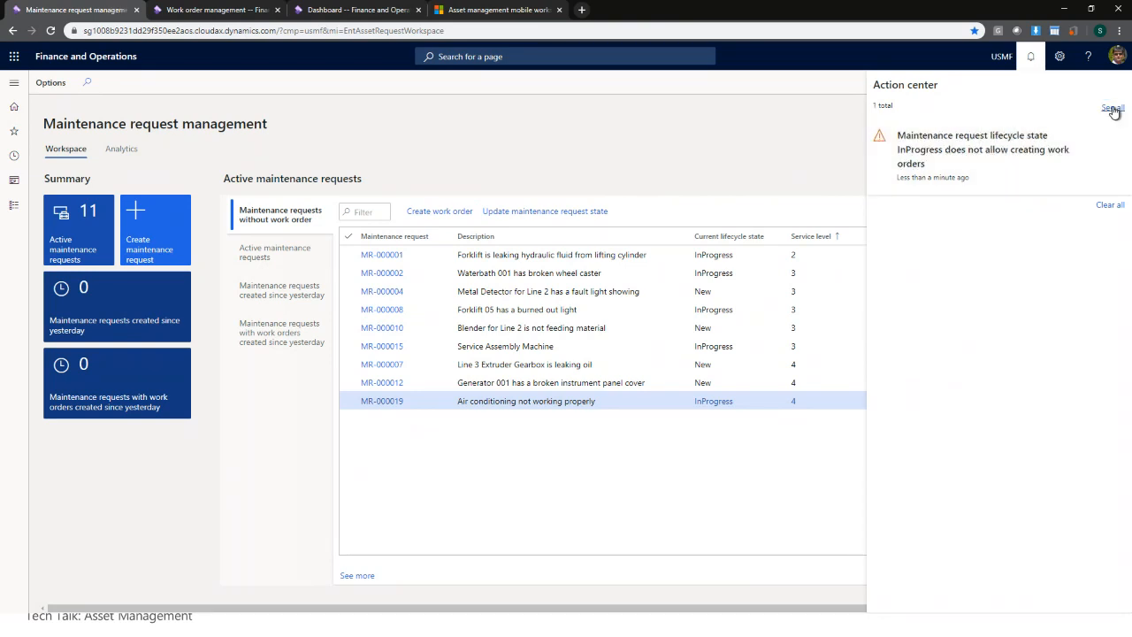
{"action": "left_click", "coordinate": [782, 137]}
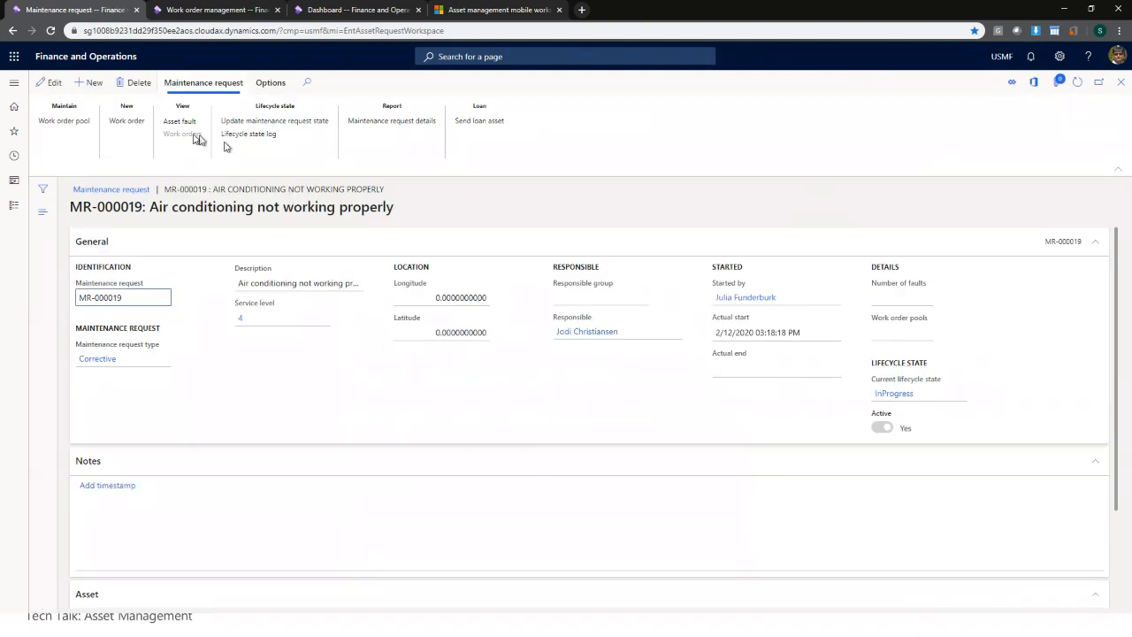
- Retry the work order from the MR-000019 form and dismiss the resulting error notification
{"action": "left_click", "coordinate": [126, 121]}
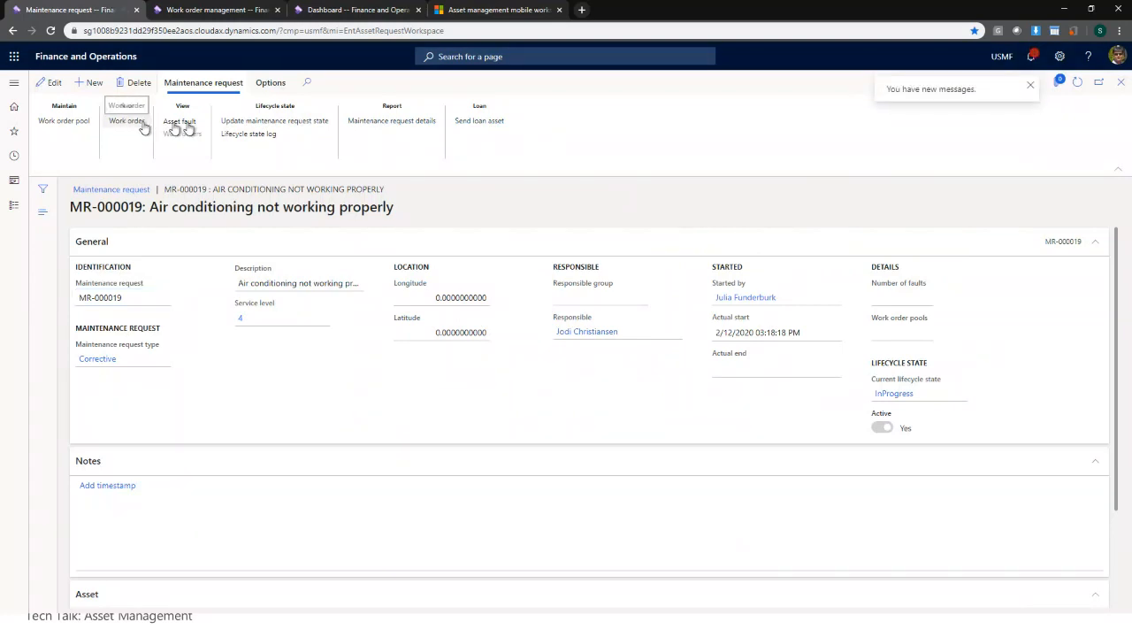
{"action": "left_click", "coordinate": [1033, 57]}
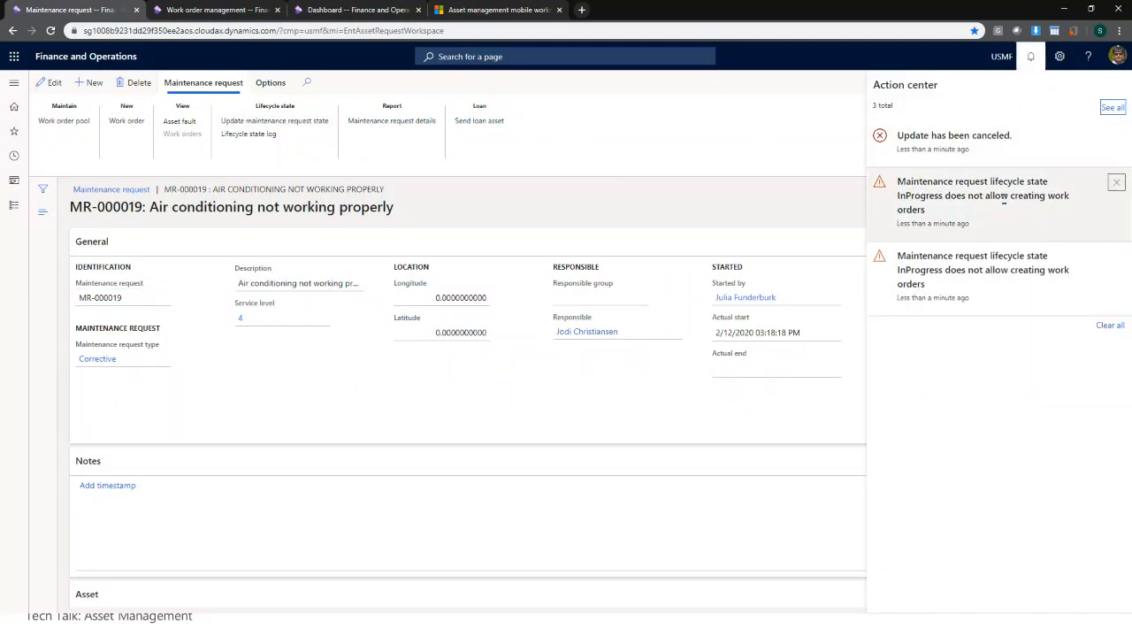
{"action": "left_click", "coordinate": [1117, 182]}
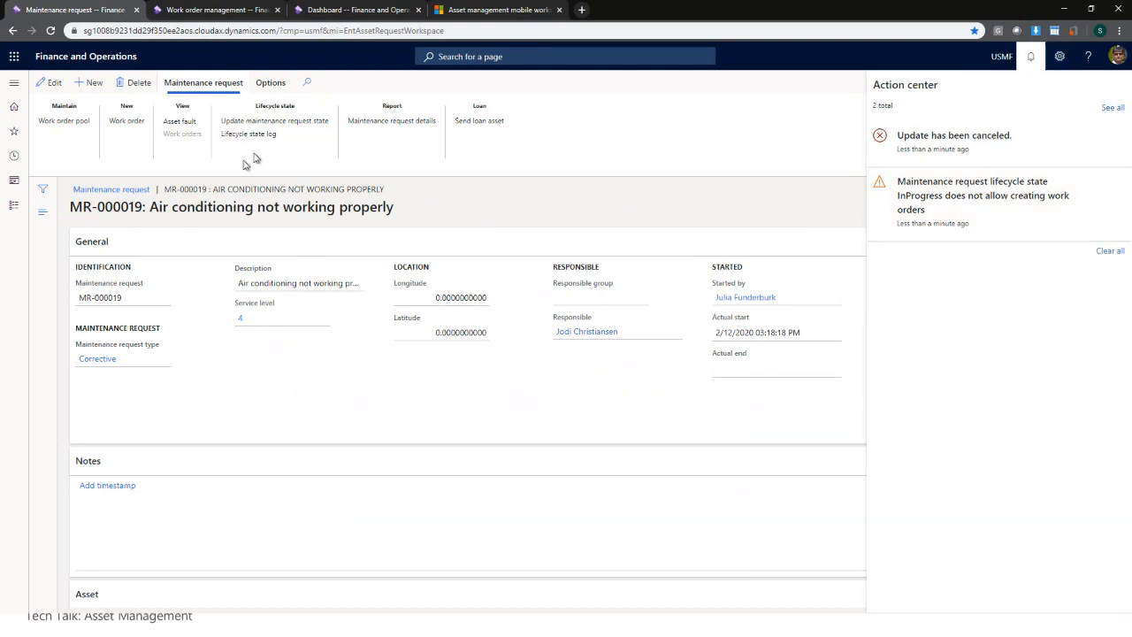
{"action": "left_click", "coordinate": [15, 83]}
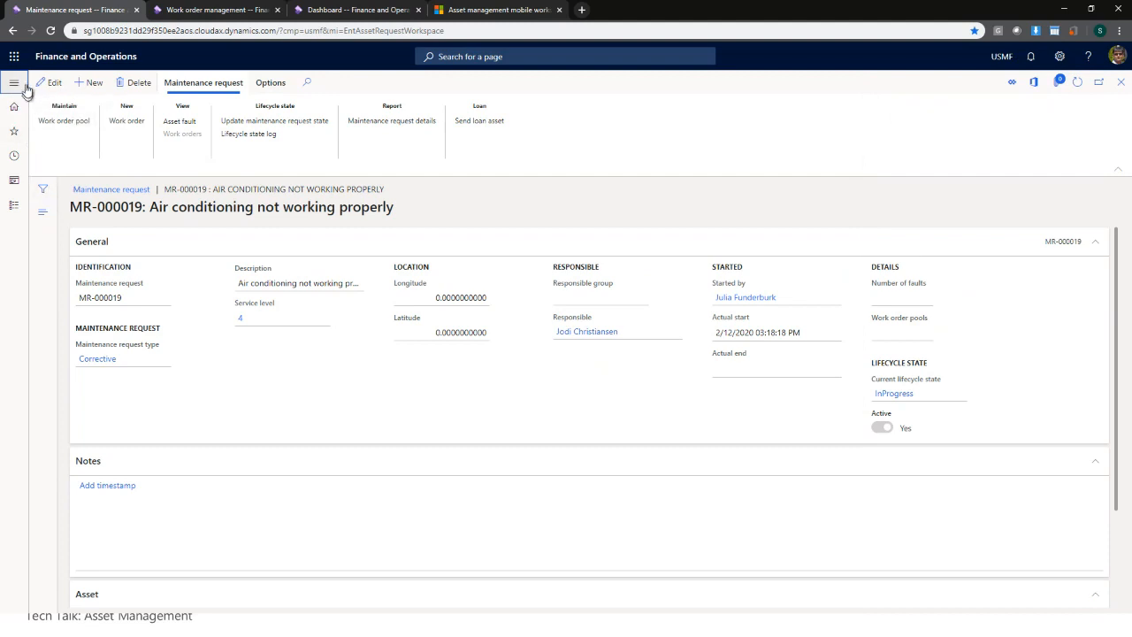
- Set Create work order to Yes for the InProgress maintenance request lifecycle state
{"action": "left_click", "coordinate": [15, 84]}
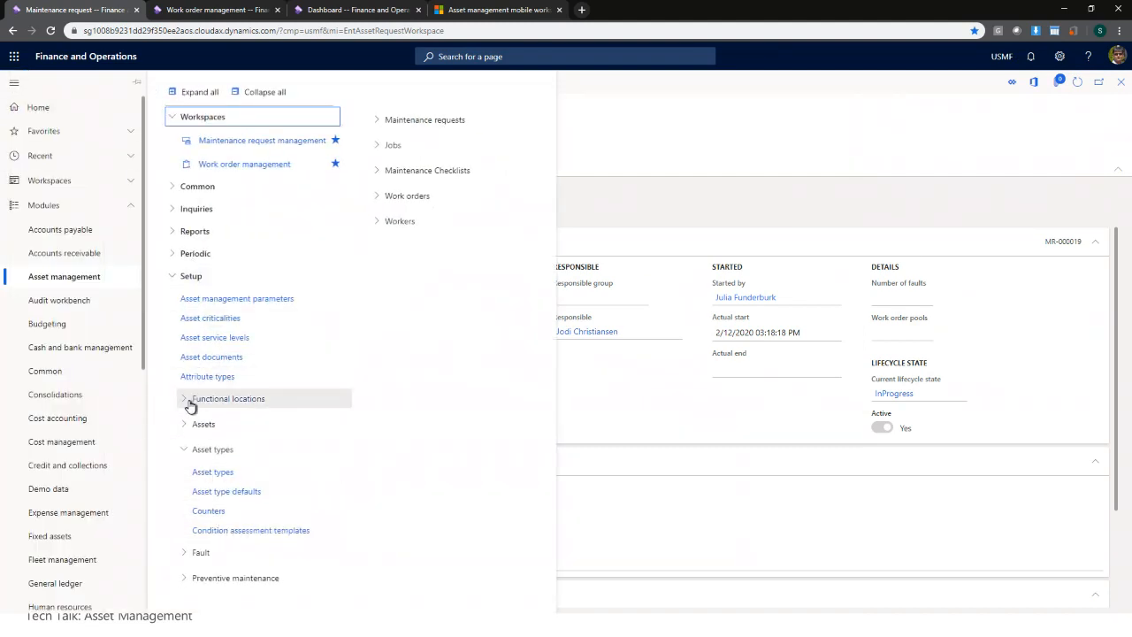
{"action": "left_click", "coordinate": [197, 283]}
{"action": "left_click", "coordinate": [198, 283]}
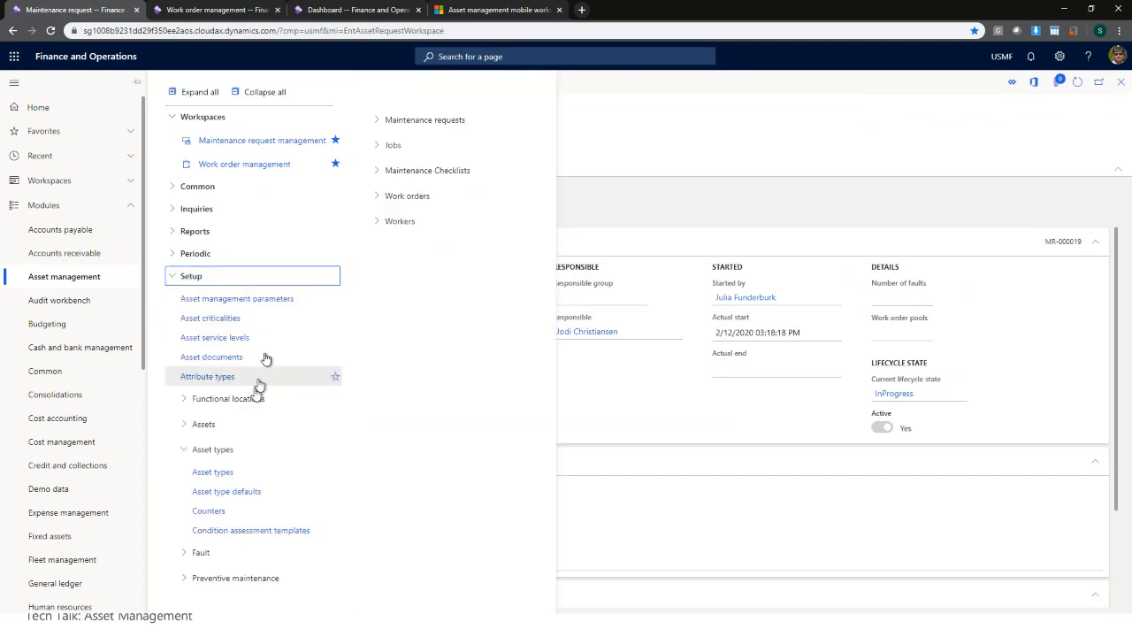
{"action": "left_click", "coordinate": [213, 451]}
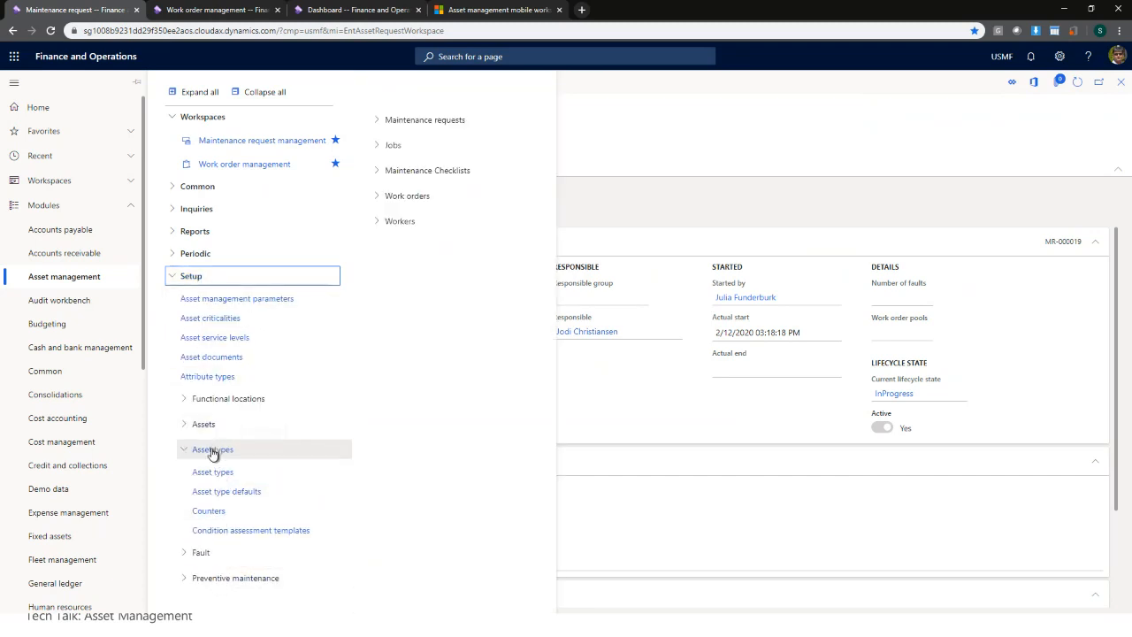
{"action": "left_click", "coordinate": [232, 528]}
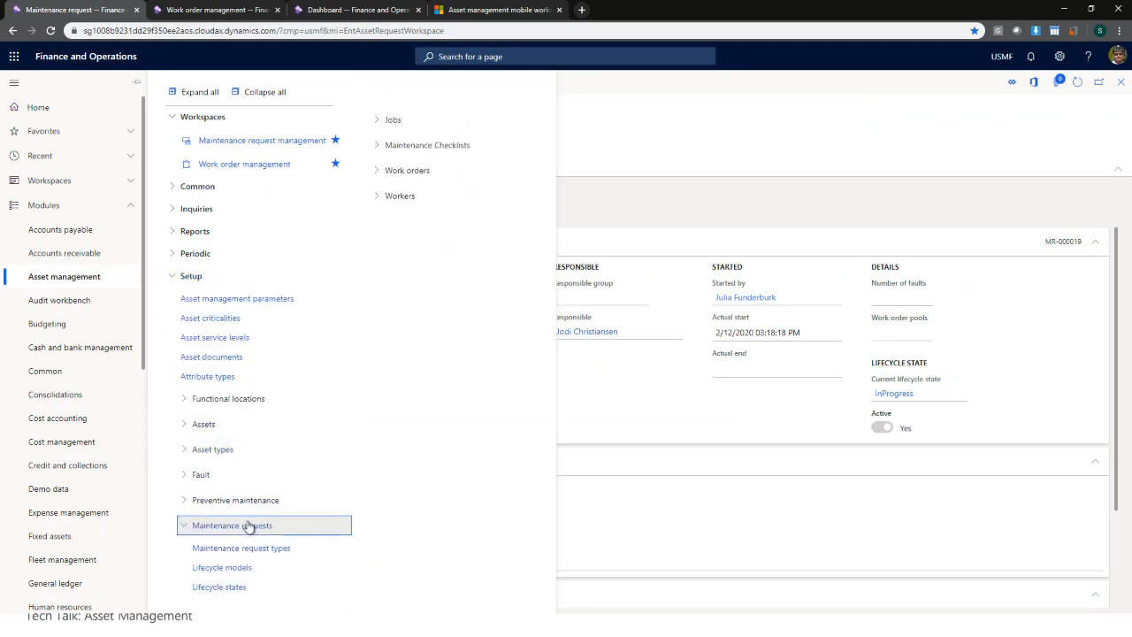
{"action": "left_click", "coordinate": [228, 591]}
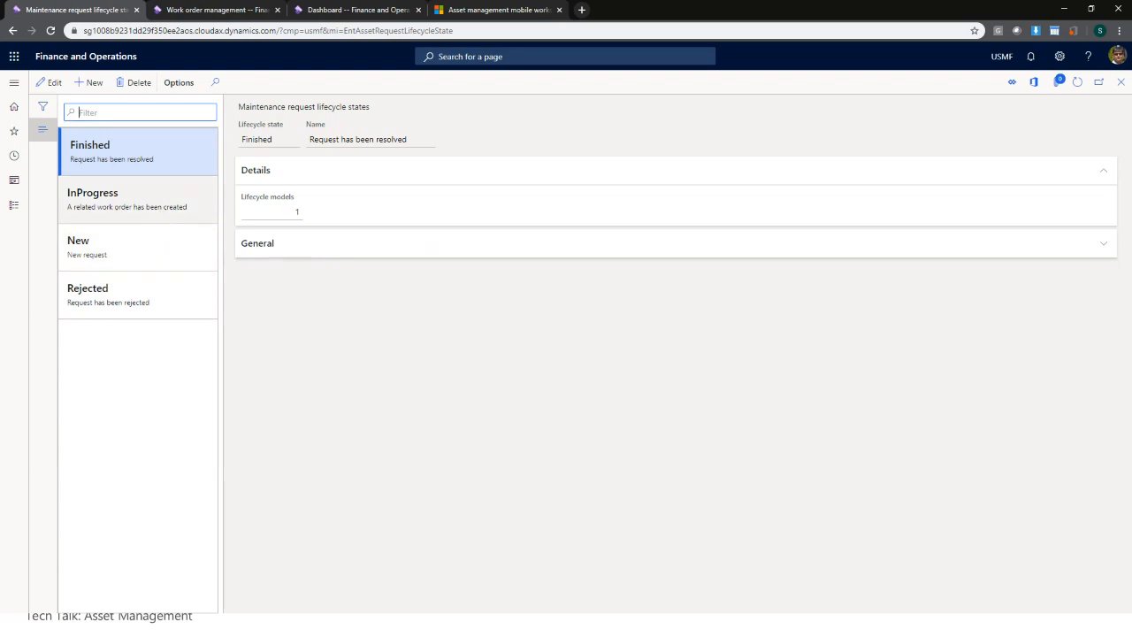
{"action": "left_click", "coordinate": [161, 202]}
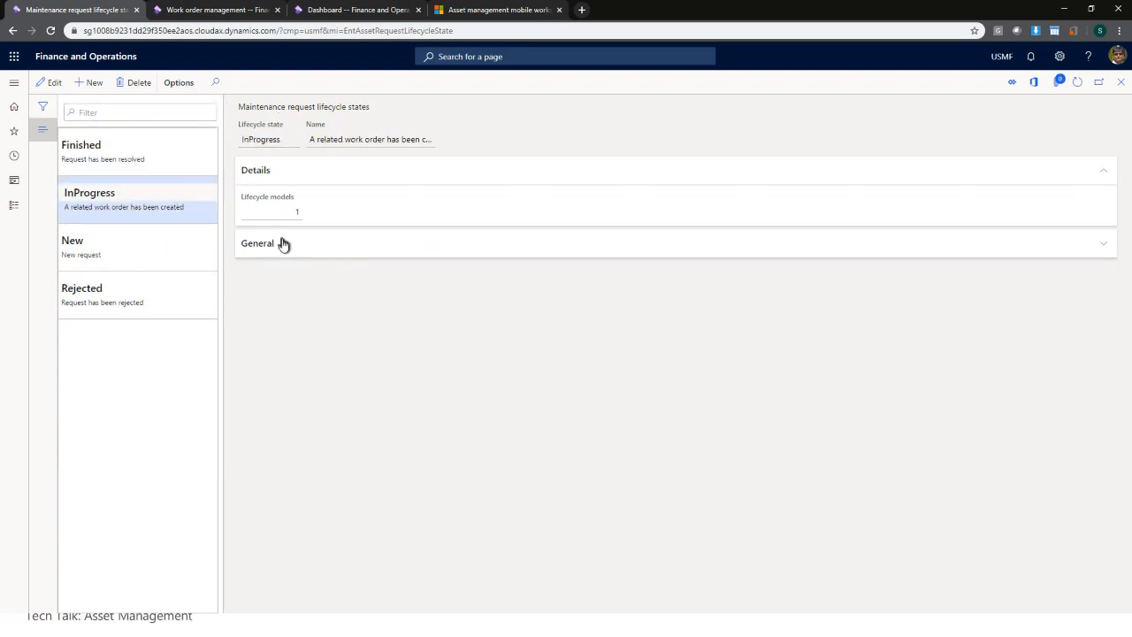
{"action": "left_click", "coordinate": [284, 244]}
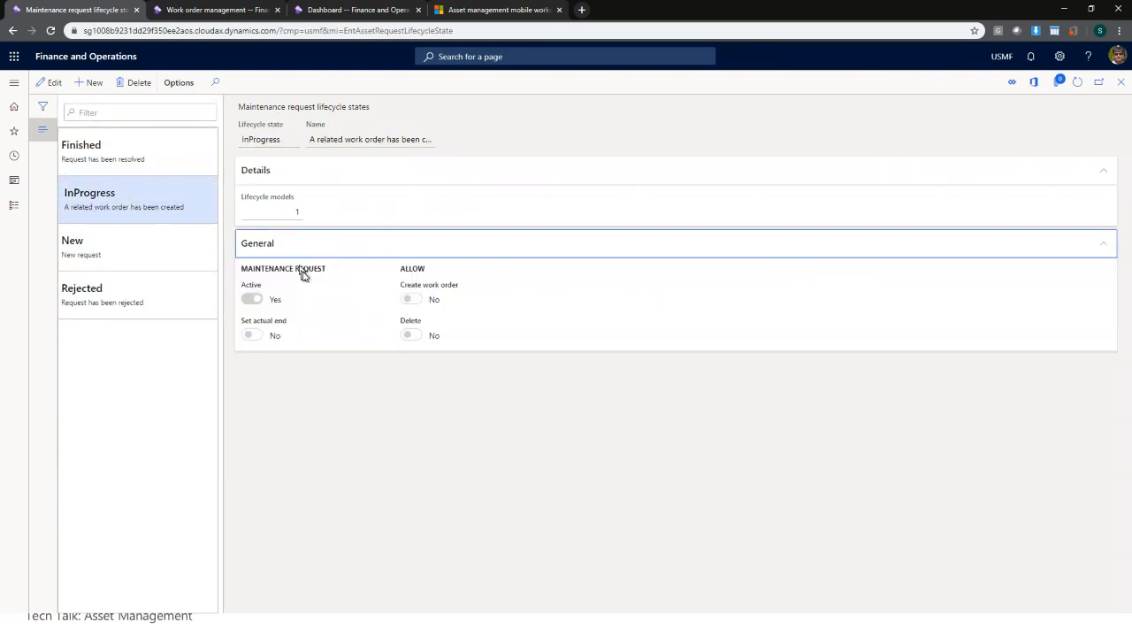
{"action": "left_click", "coordinate": [50, 83]}
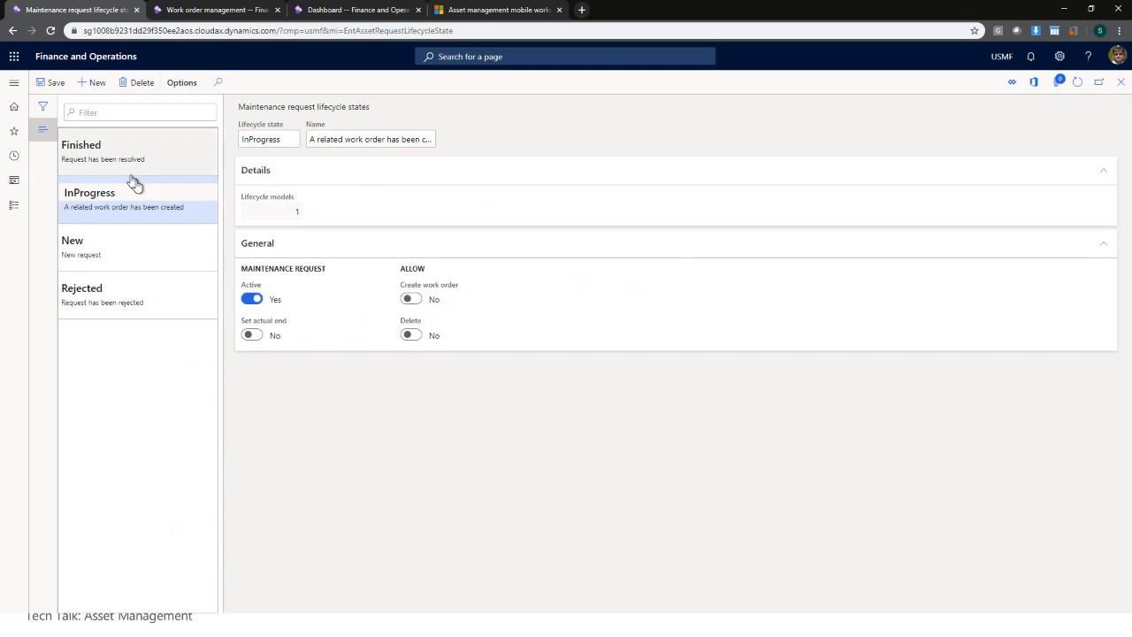
{"action": "left_click", "coordinate": [412, 300]}
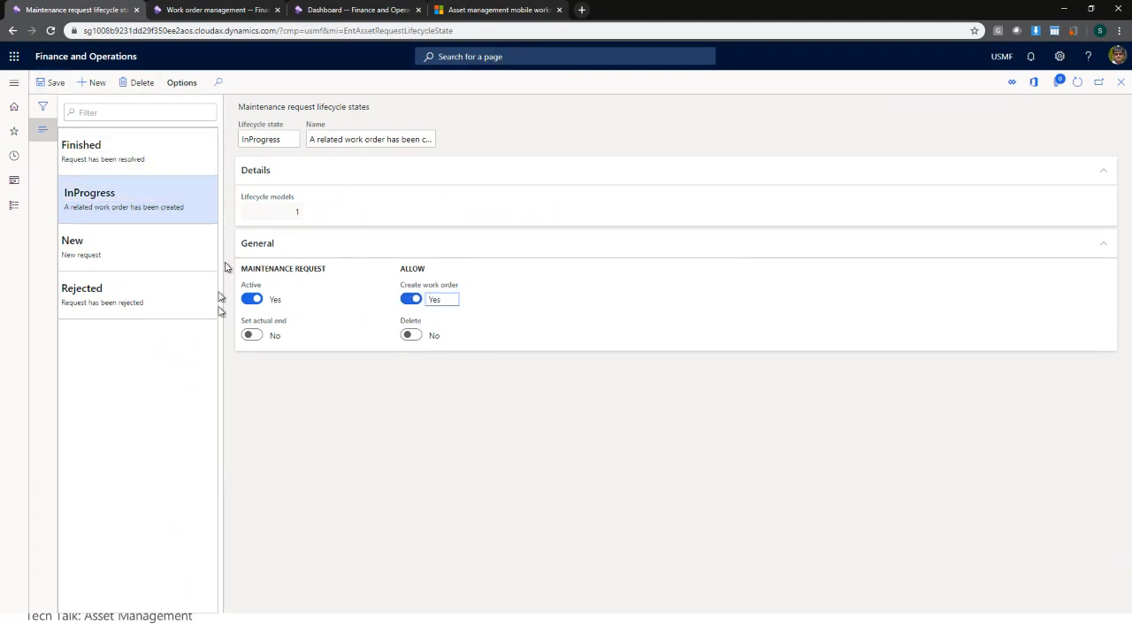
{"action": "left_click", "coordinate": [1125, 82]}
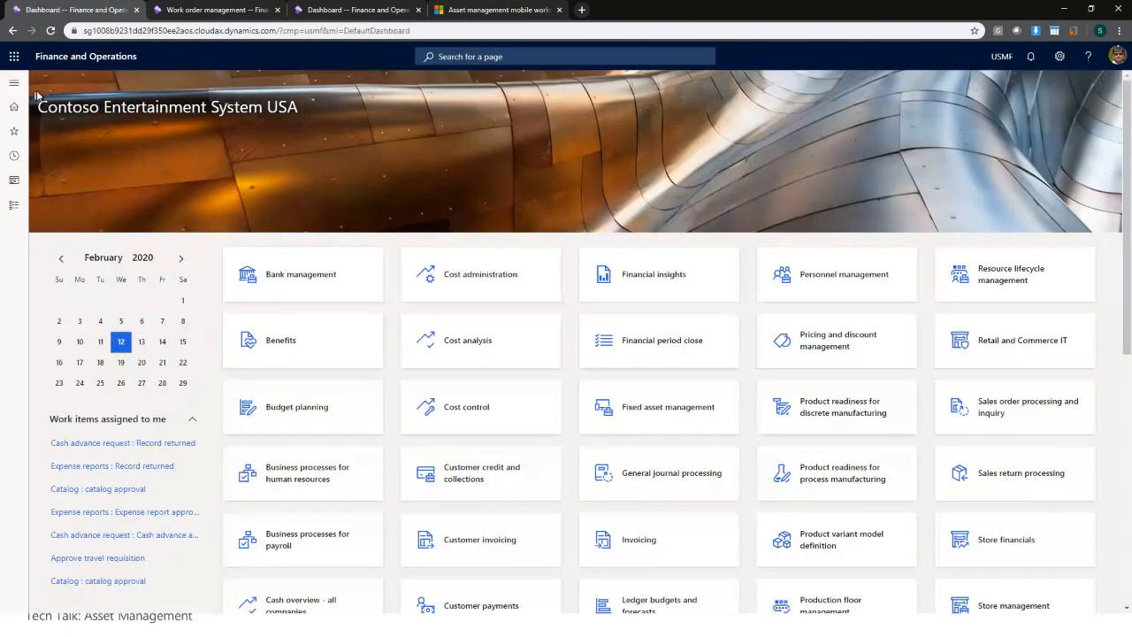
- From MR-000019, create a Corrective work order with maintenance job type Inspection
{"action": "left_click", "coordinate": [13, 82]}
{"action": "left_click", "coordinate": [246, 146]}
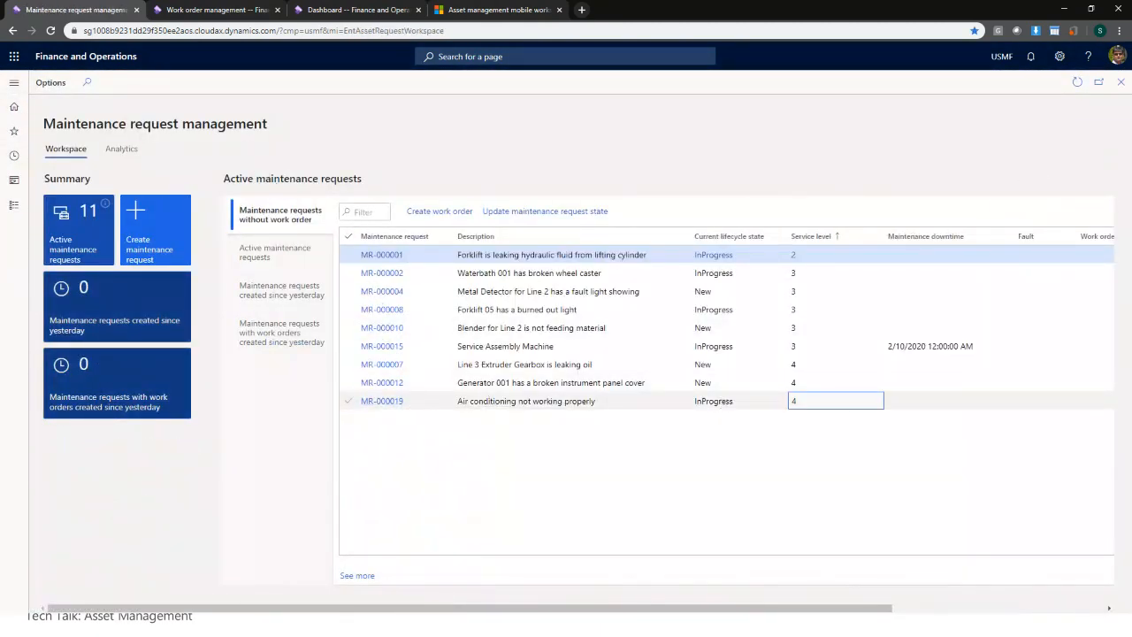
{"action": "left_click", "coordinate": [832, 404]}
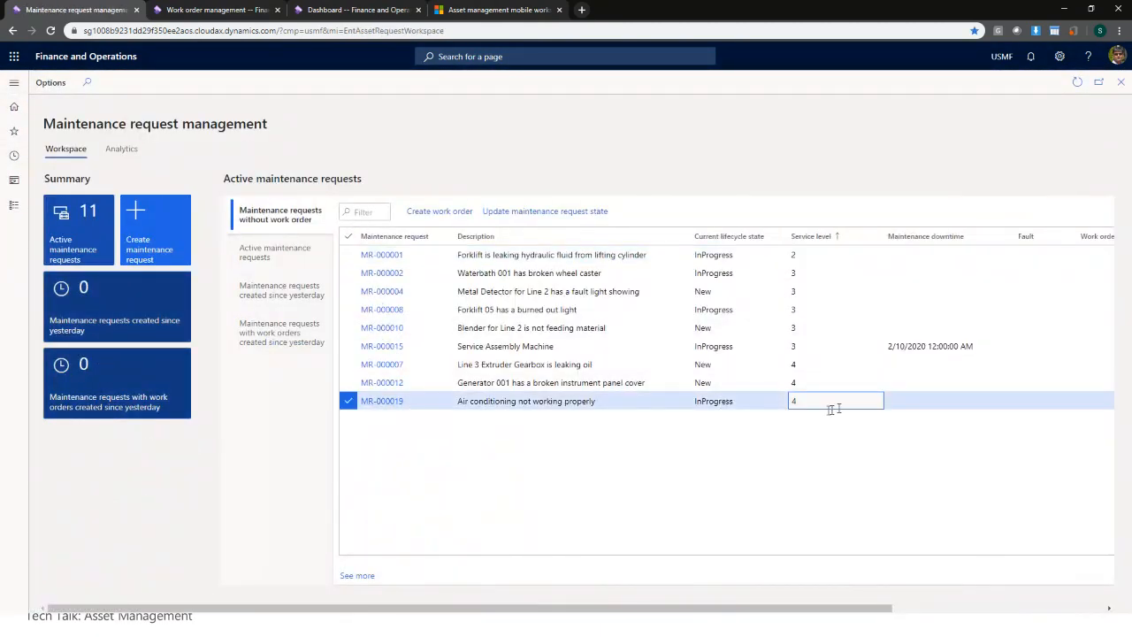
{"action": "left_click", "coordinate": [439, 211]}
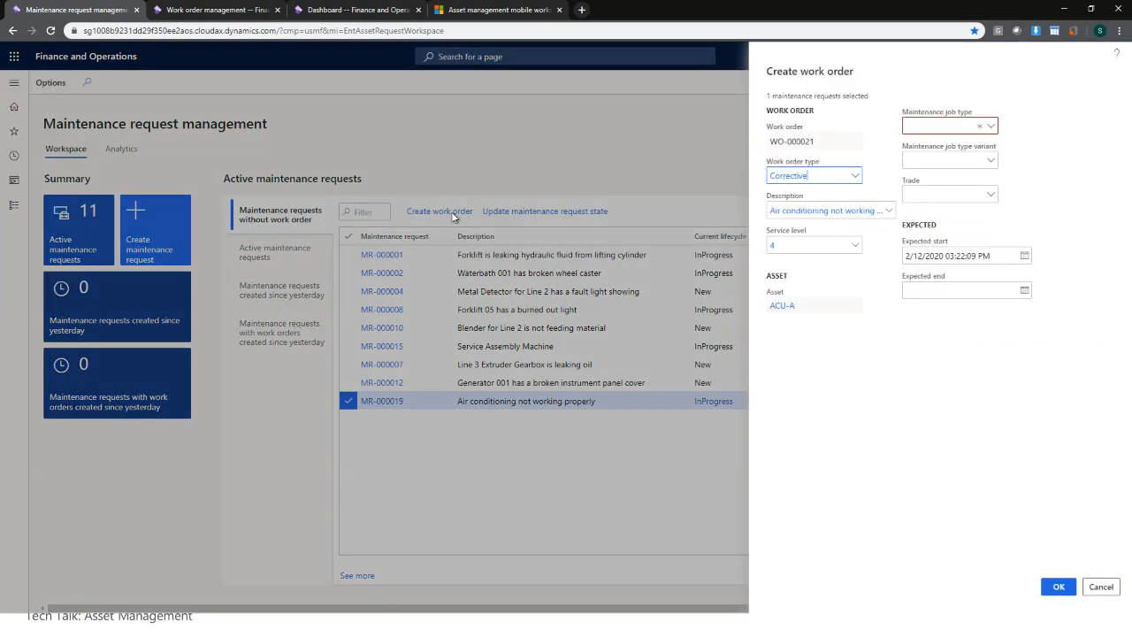
{"action": "left_click", "coordinate": [1064, 590]}
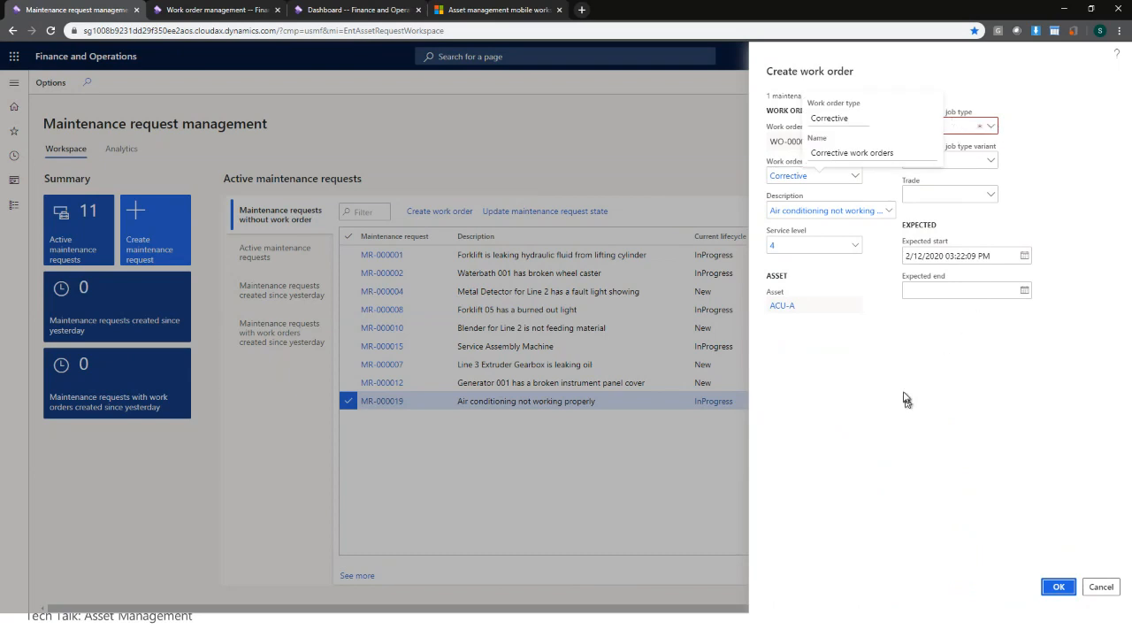
{"action": "left_click", "coordinate": [992, 128]}
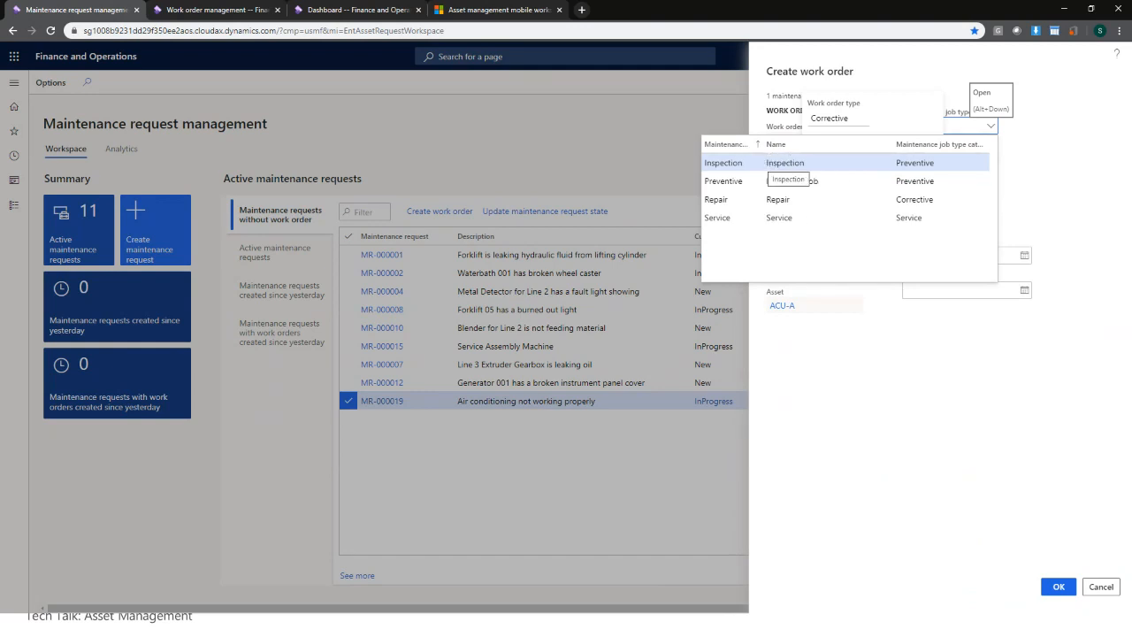
{"action": "left_click", "coordinate": [739, 162]}
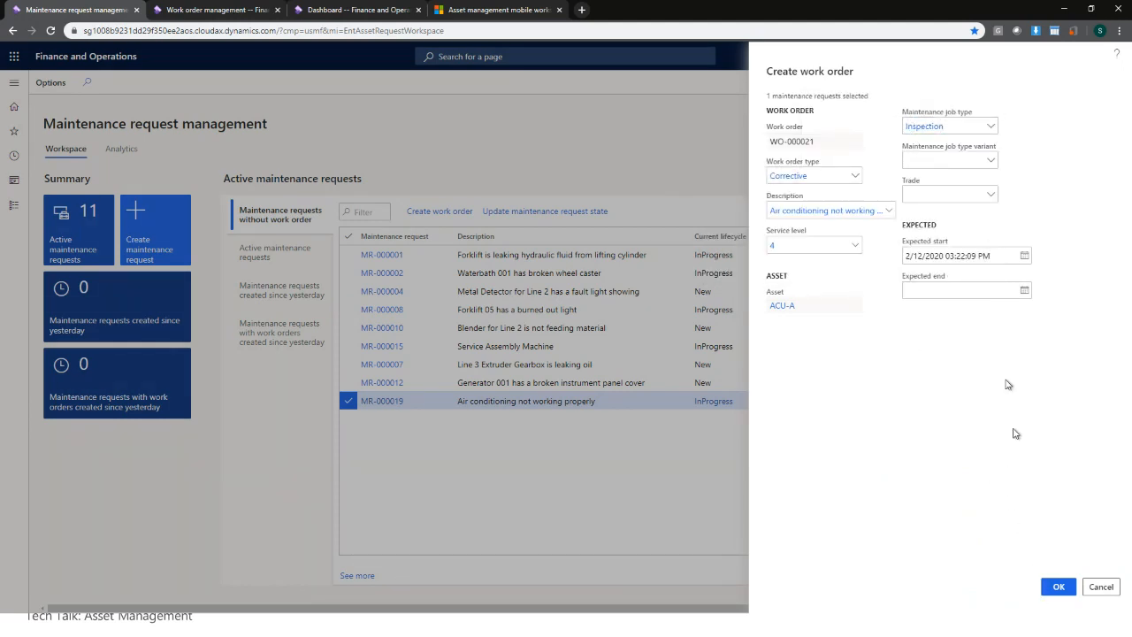
{"action": "left_click", "coordinate": [1060, 588]}
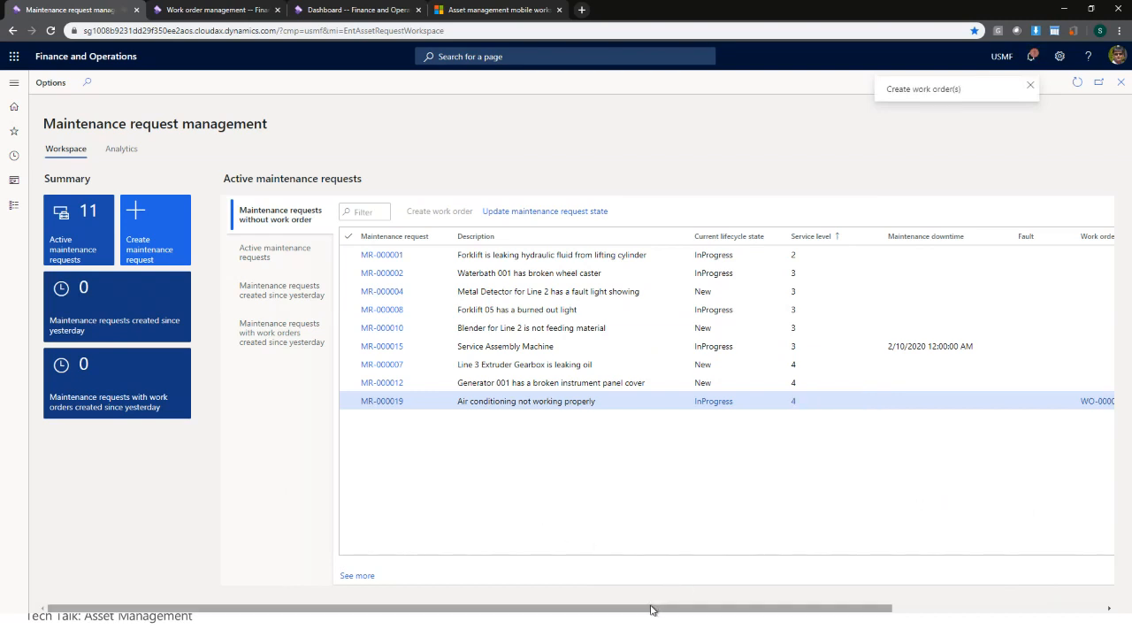
- Scroll the grid to WO-000021 and open the work order's header details
{"action": "left_click_drag", "start_coordinate": [651, 608], "coordinate": [799, 609]}
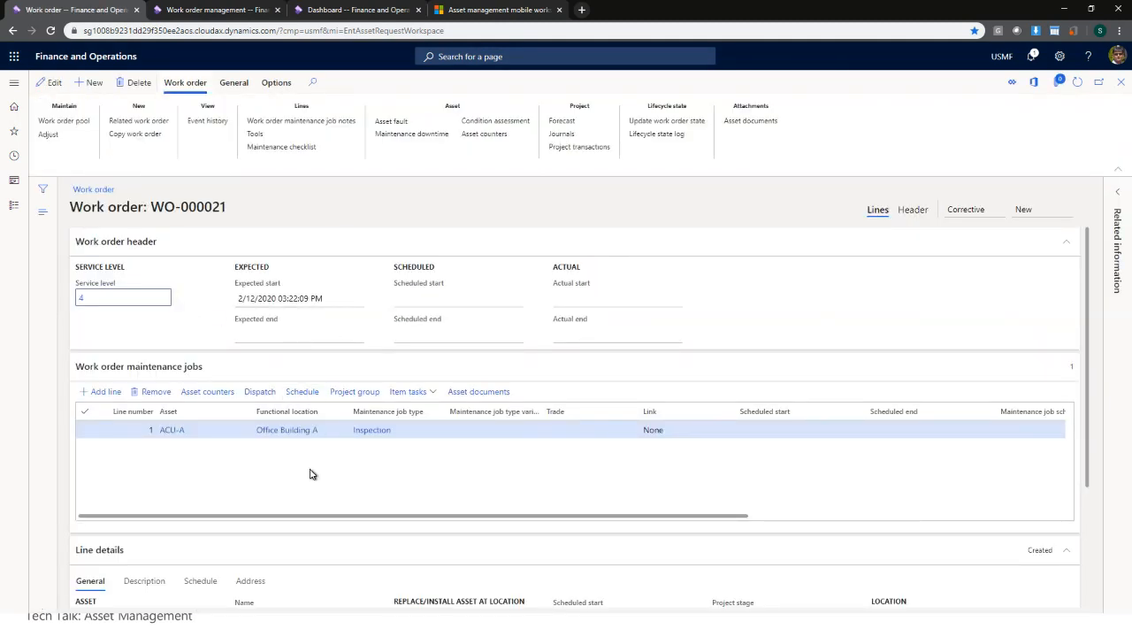
{"action": "left_click", "coordinate": [916, 211]}
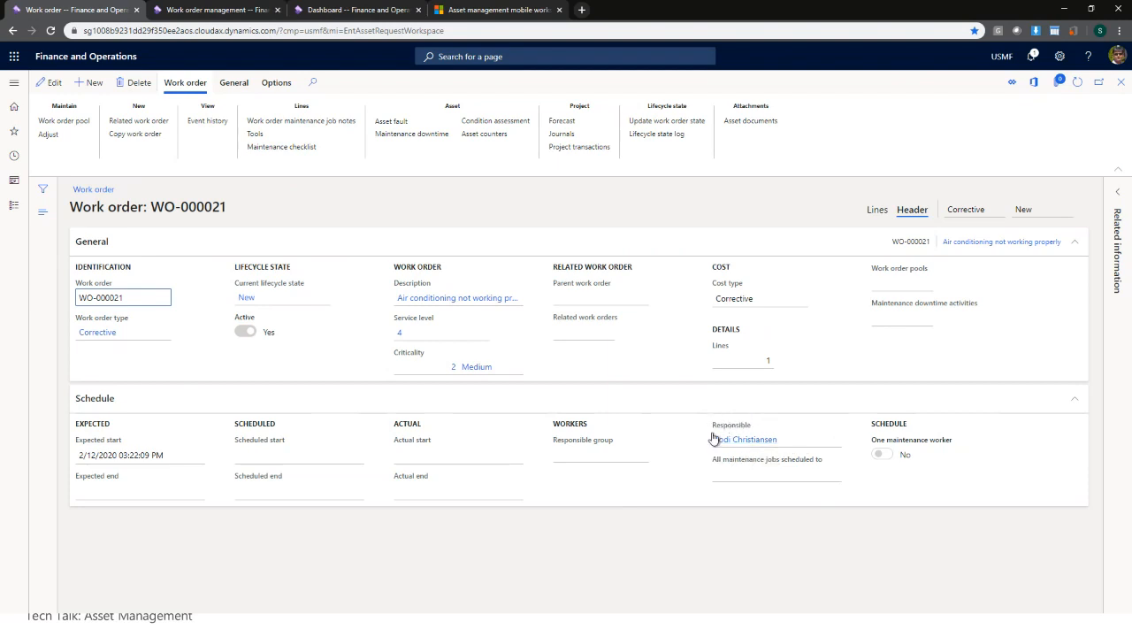
- Return to WO-000021's job lines and open scheduling for the Inspection job on ACU-A
{"action": "mouse_move", "coordinate": [743, 447]}
{"action": "left_click", "coordinate": [879, 212]}
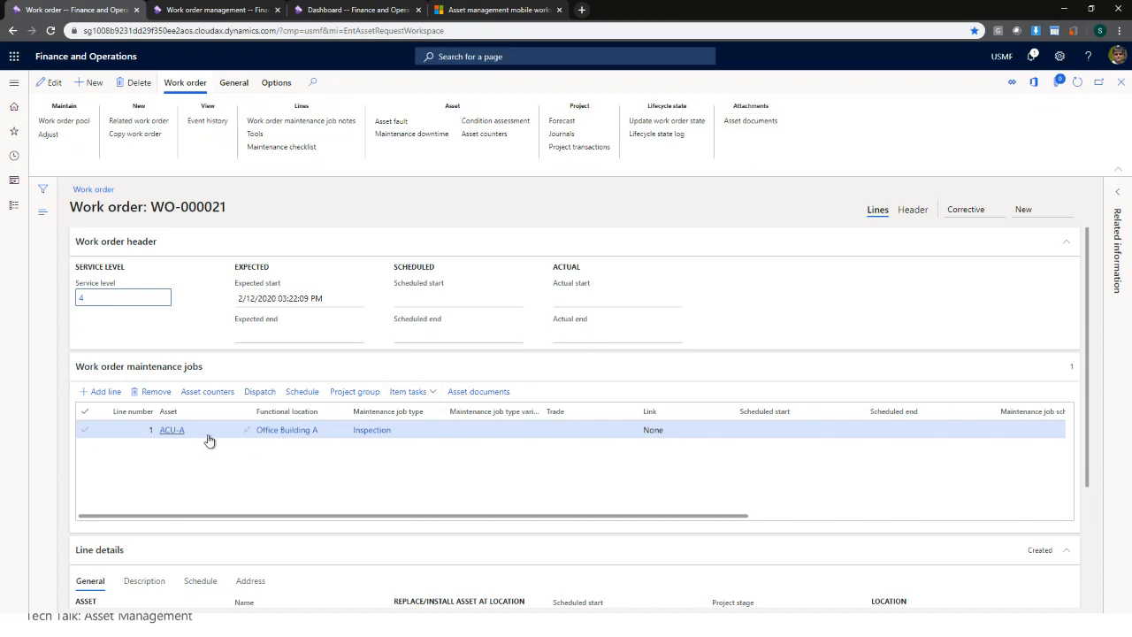
{"action": "mouse_move", "coordinate": [164, 433]}
{"action": "left_click_drag", "start_coordinate": [430, 519], "coordinate": [351, 513]}
{"action": "left_click", "coordinate": [260, 391]}
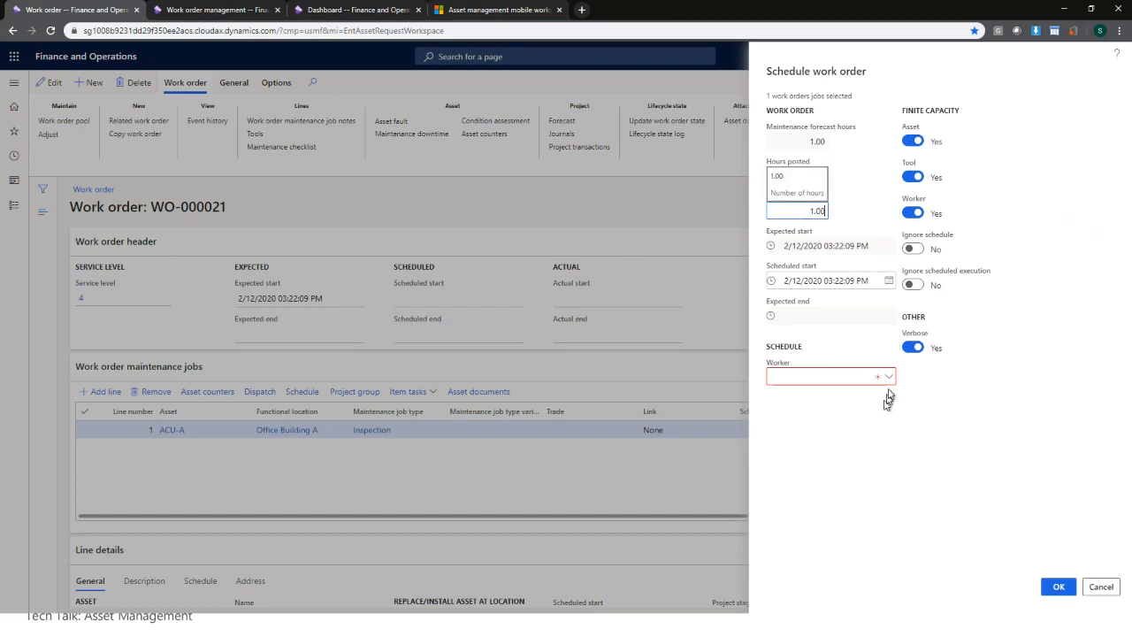
- Schedule the Inspection job for 1.50 hours, assign the first listed worker, and confirm
{"action": "double_click", "coordinate": [821, 211]}
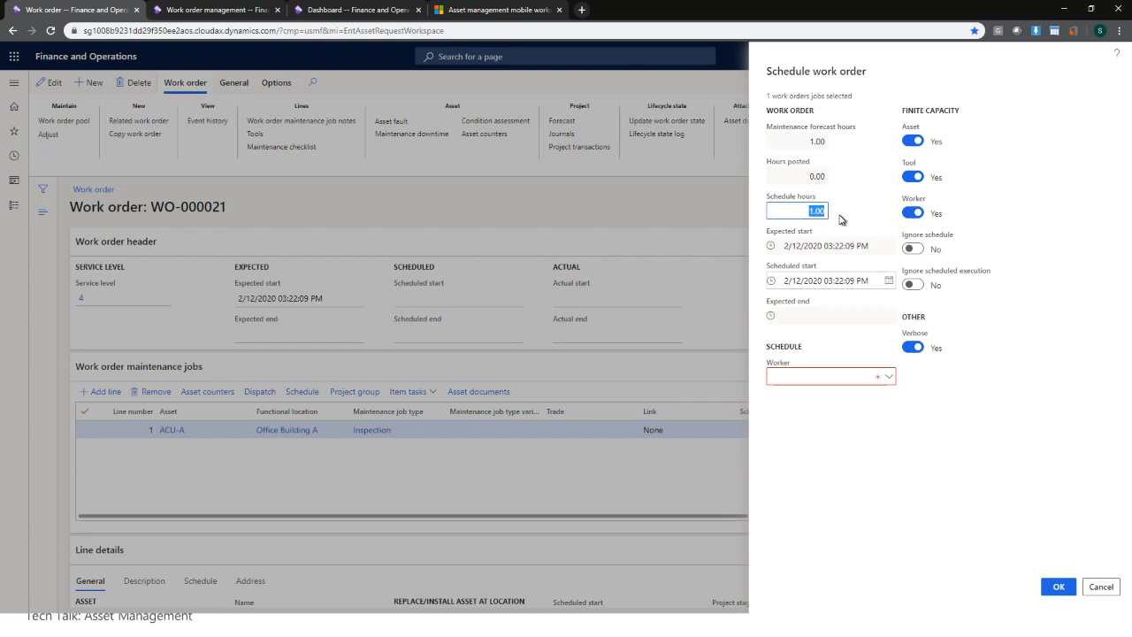
{"action": "double_click", "coordinate": [807, 144]}
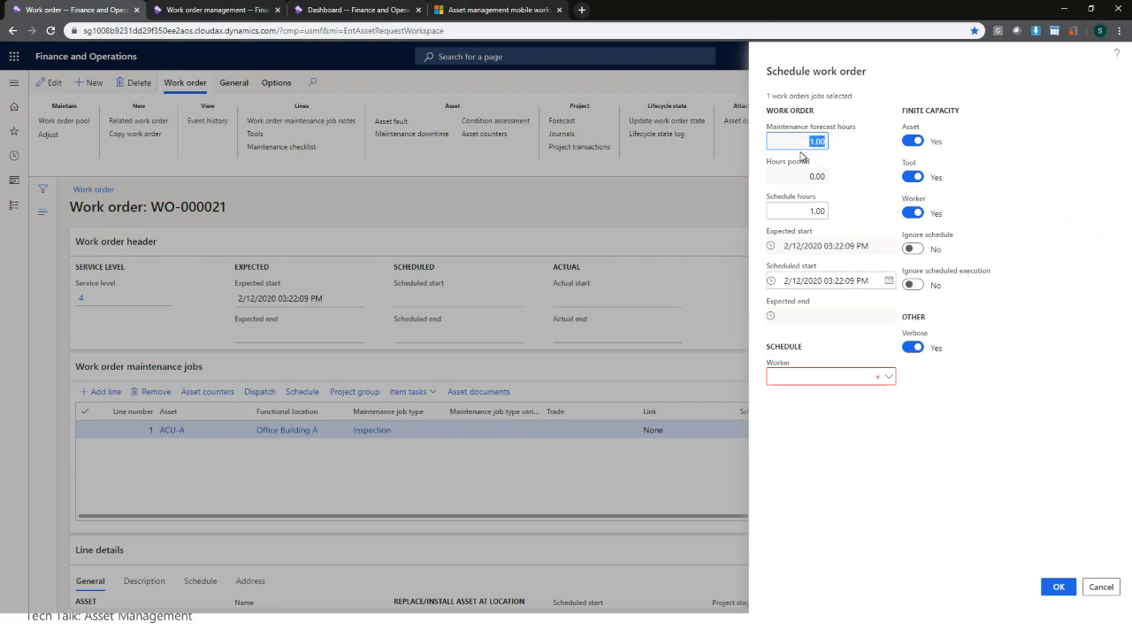
{"action": "key", "text": "Tab"}
{"action": "key", "text": "Tab"}
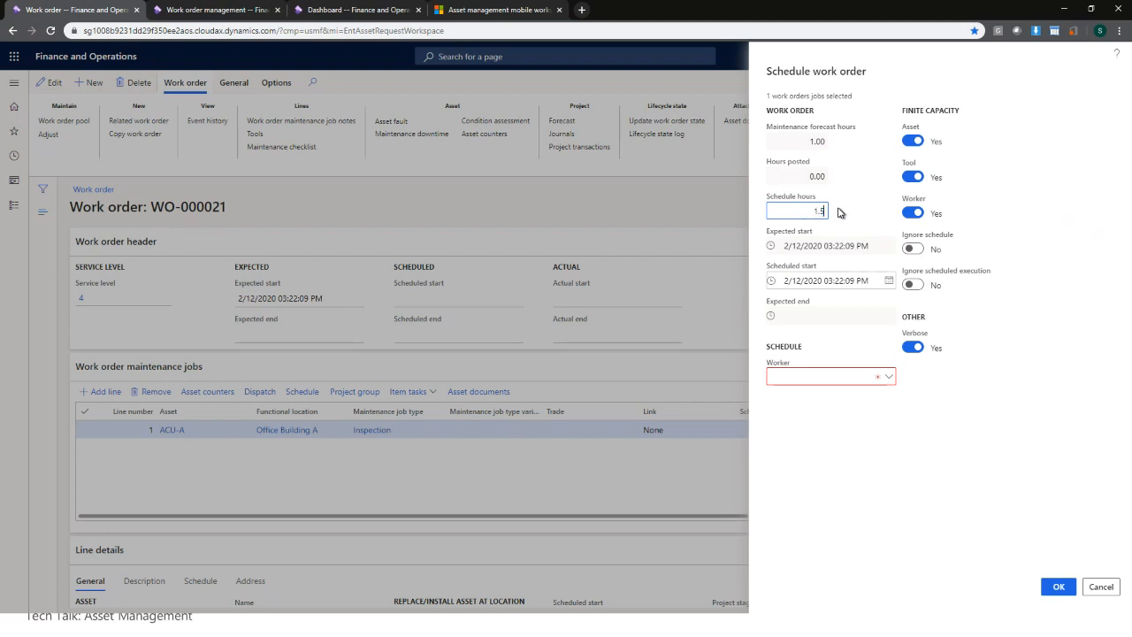
{"action": "left_click", "coordinate": [838, 212]}
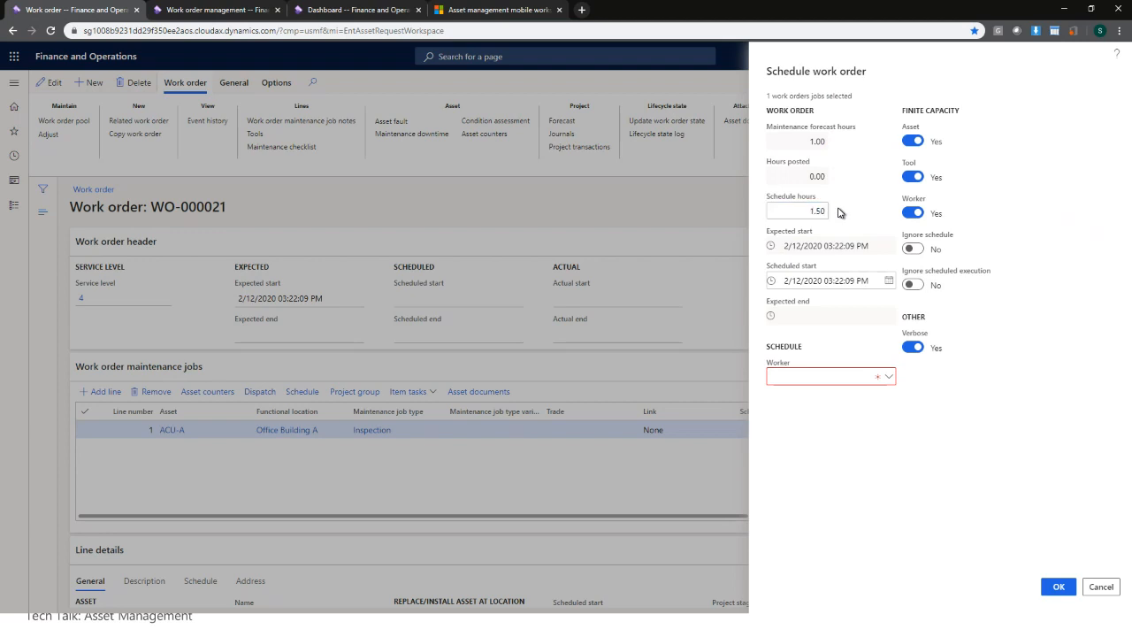
{"action": "left_click", "coordinate": [890, 379]}
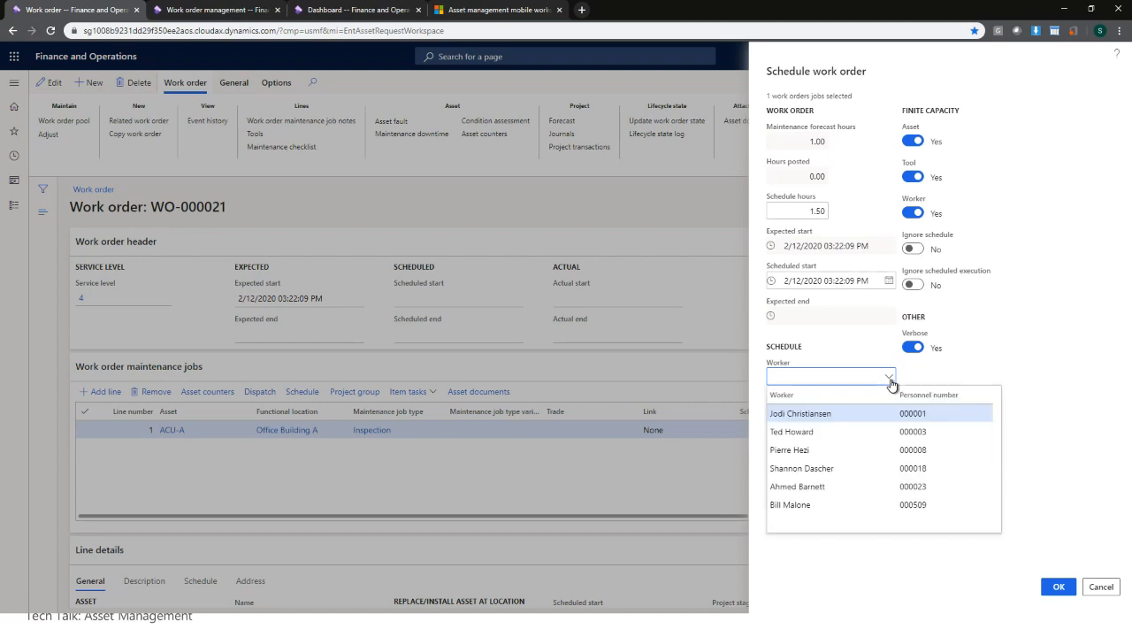
{"action": "left_click", "coordinate": [785, 414]}
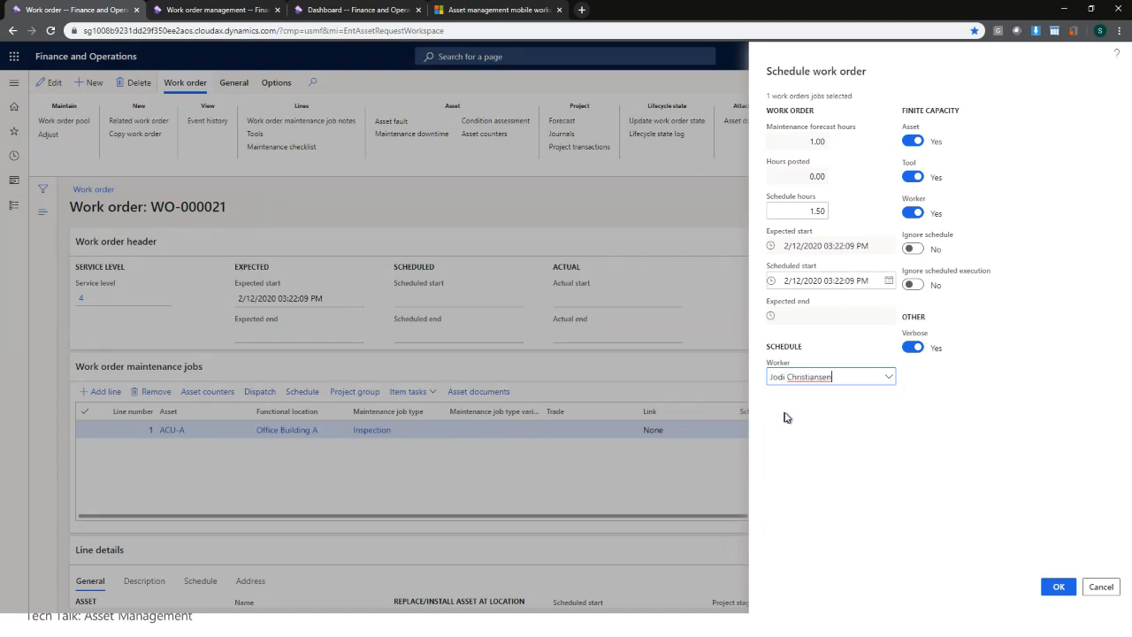
{"action": "left_click", "coordinate": [890, 378]}
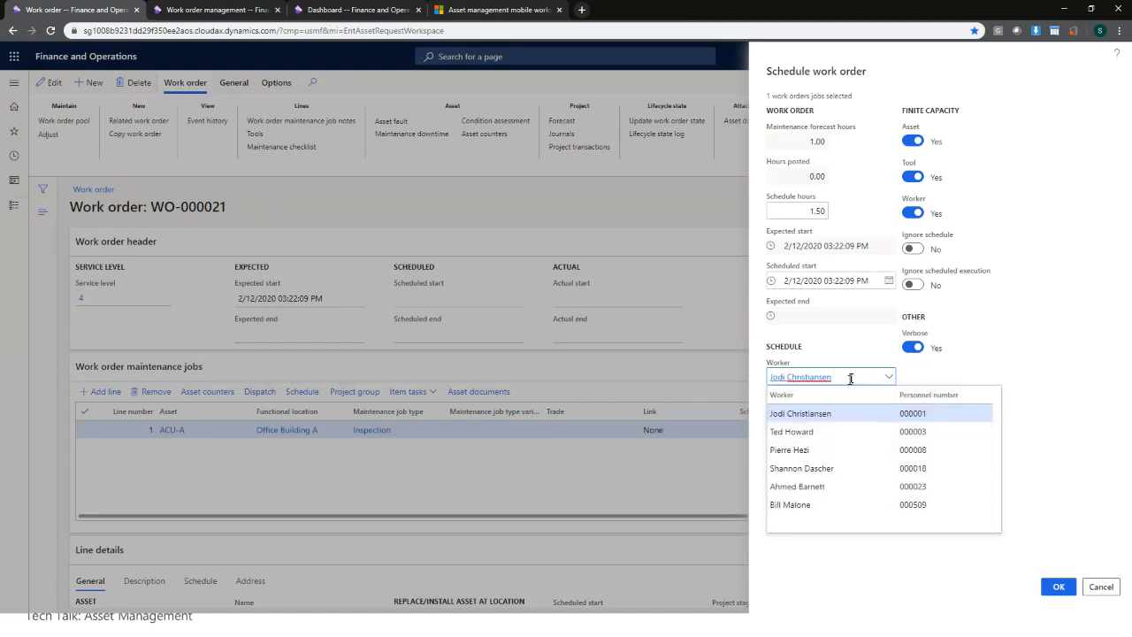
{"action": "left_click", "coordinate": [999, 372]}
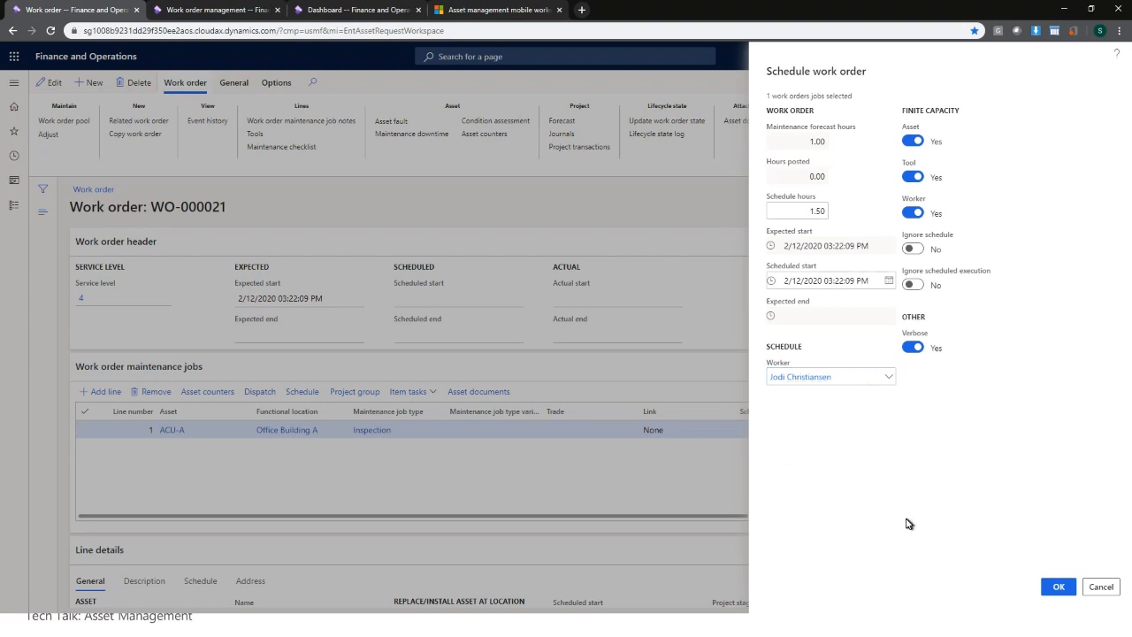
{"action": "left_click", "coordinate": [1060, 587]}
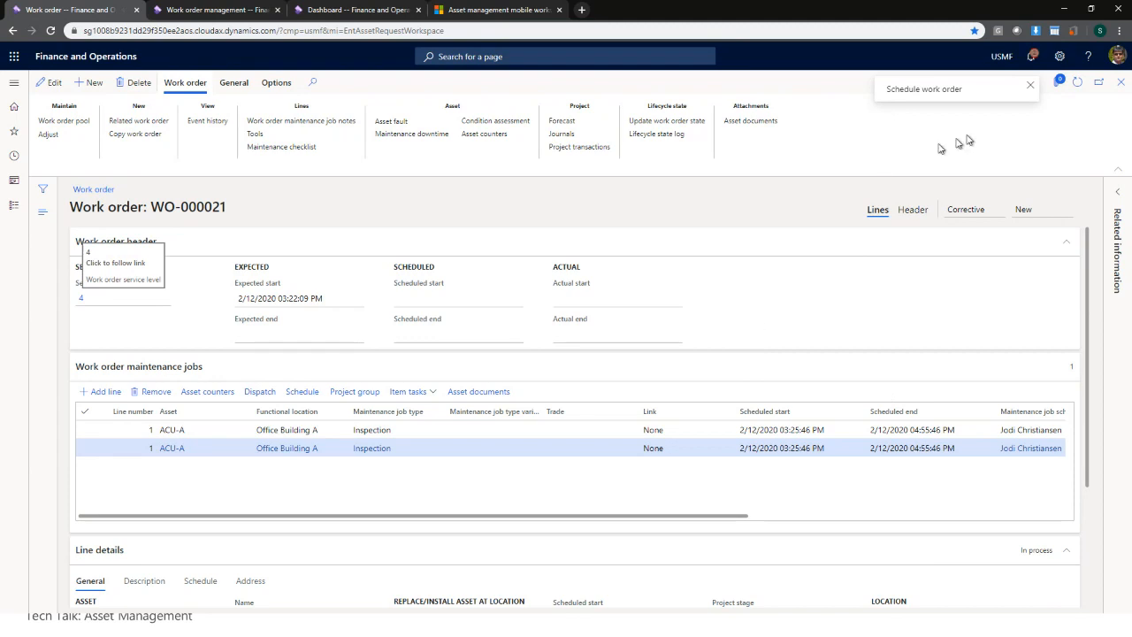
- Refresh WO-000021 to show Scheduled state and review the jobs grid's schedule columns
{"action": "left_click", "coordinate": [1078, 82]}
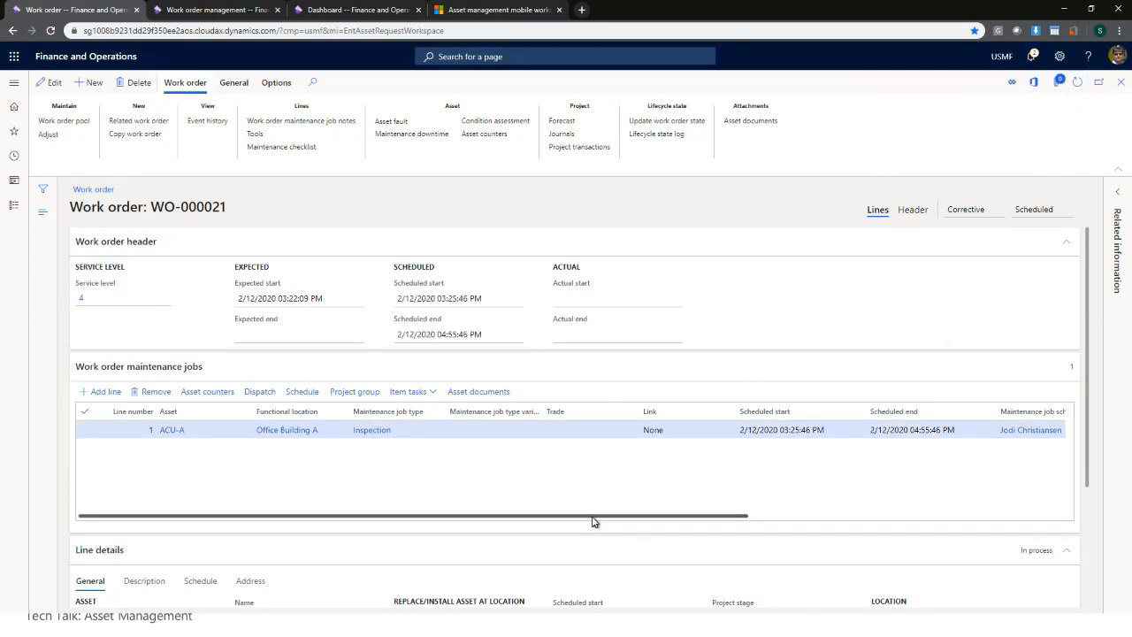
{"action": "left_click_drag", "start_coordinate": [594, 521], "coordinate": [738, 523]}
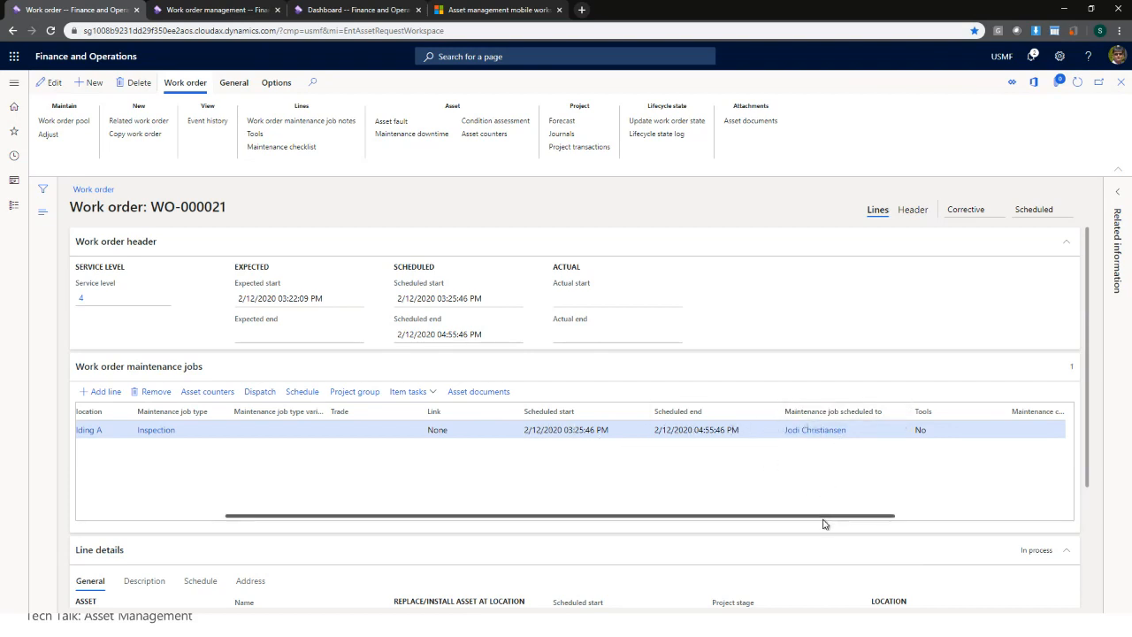
{"action": "left_click_drag", "start_coordinate": [823, 524], "coordinate": [531, 520]}
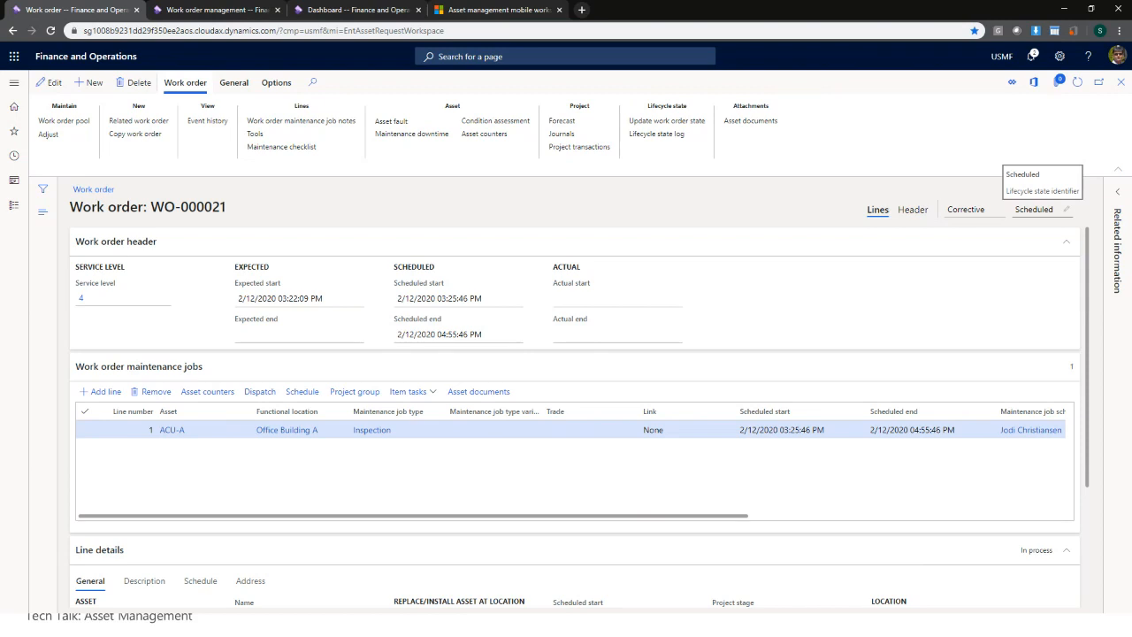
- Move WO-000021 to InProgress, accepting actual start 2/12/2020 03:25:46 PM
{"action": "left_click", "coordinate": [668, 123]}
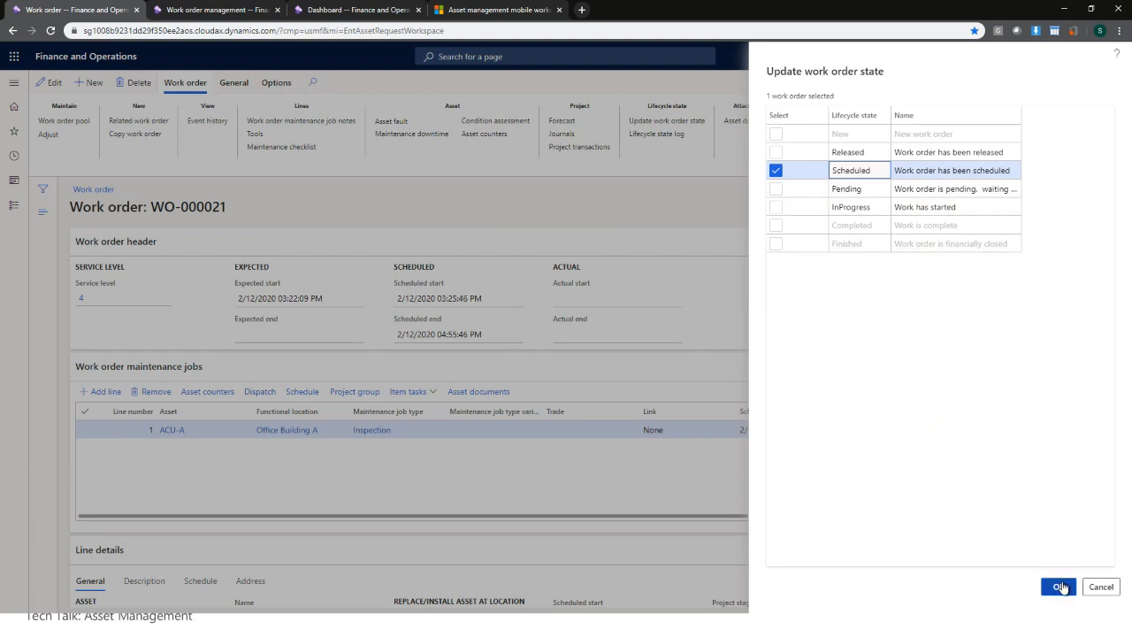
{"action": "left_click", "coordinate": [1060, 587]}
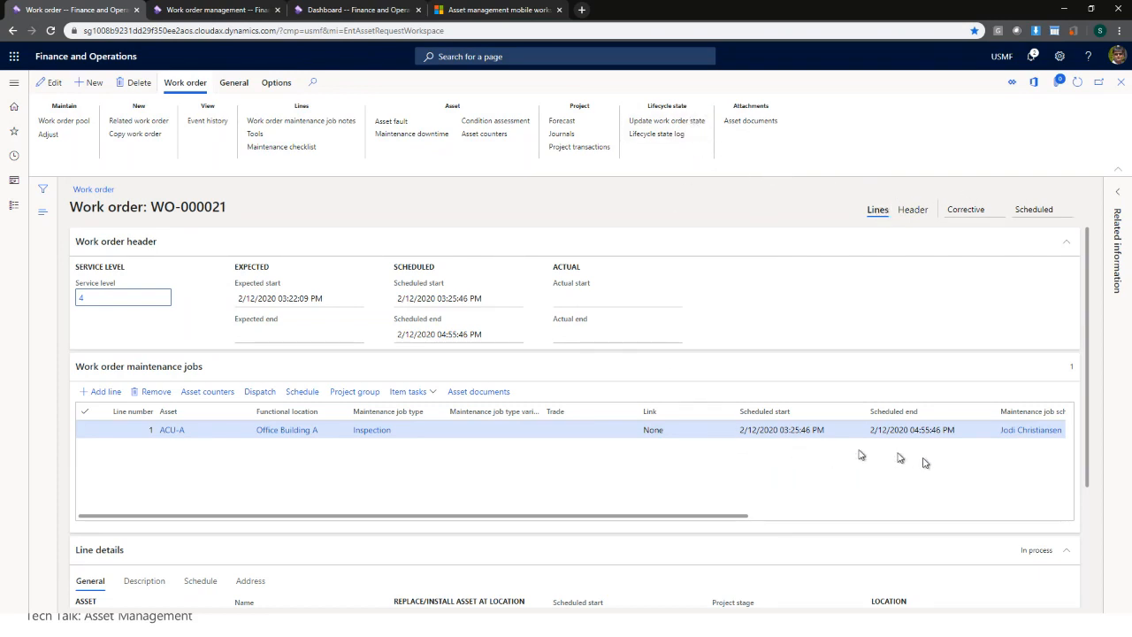
{"action": "mouse_move", "coordinate": [1026, 440]}
{"action": "left_click", "coordinate": [688, 121]}
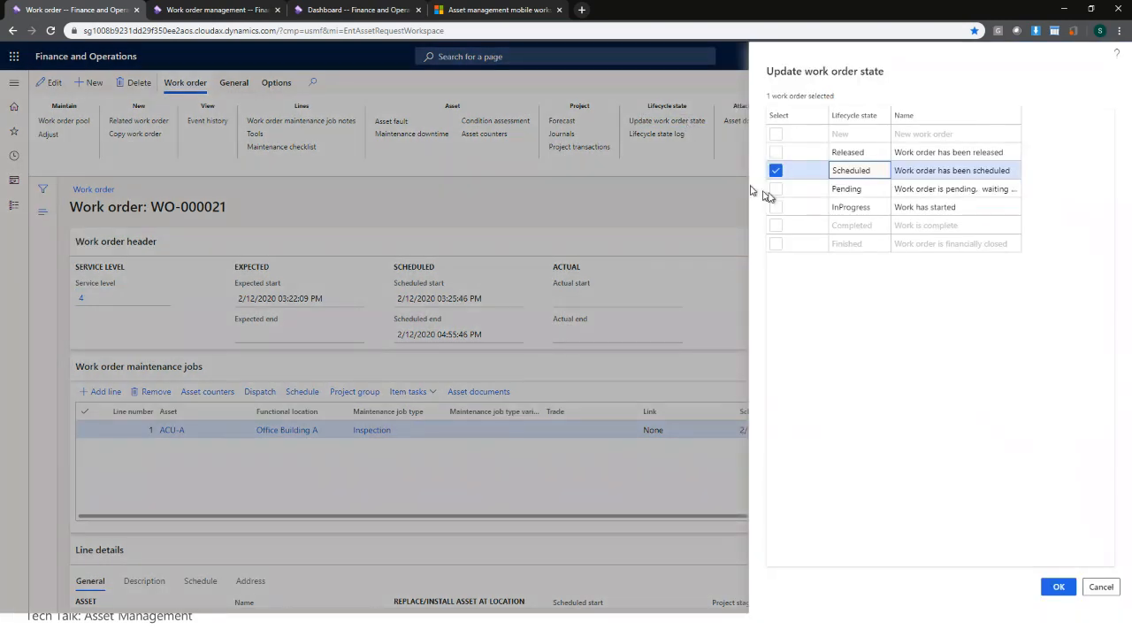
{"action": "left_click", "coordinate": [776, 207]}
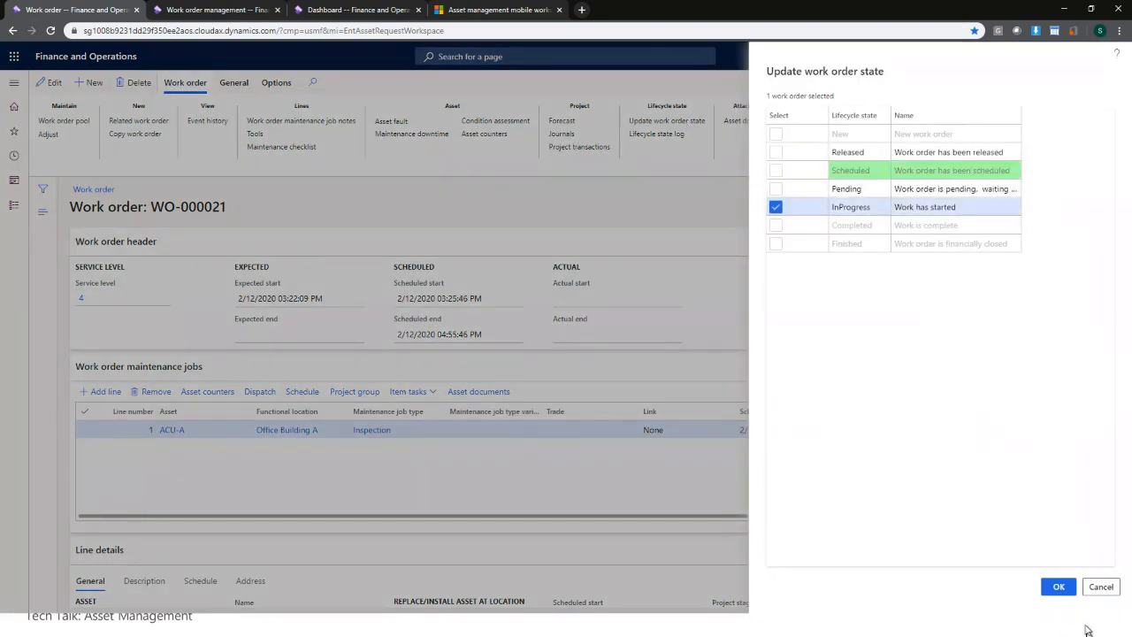
{"action": "left_click", "coordinate": [1066, 590]}
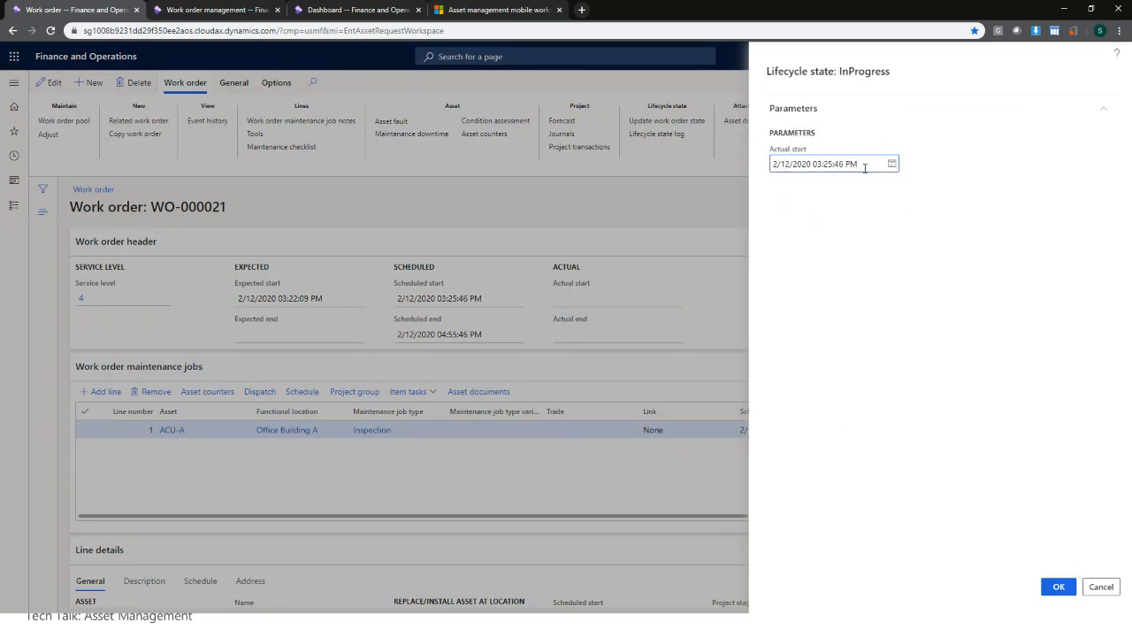
{"action": "left_click", "coordinate": [1059, 587]}
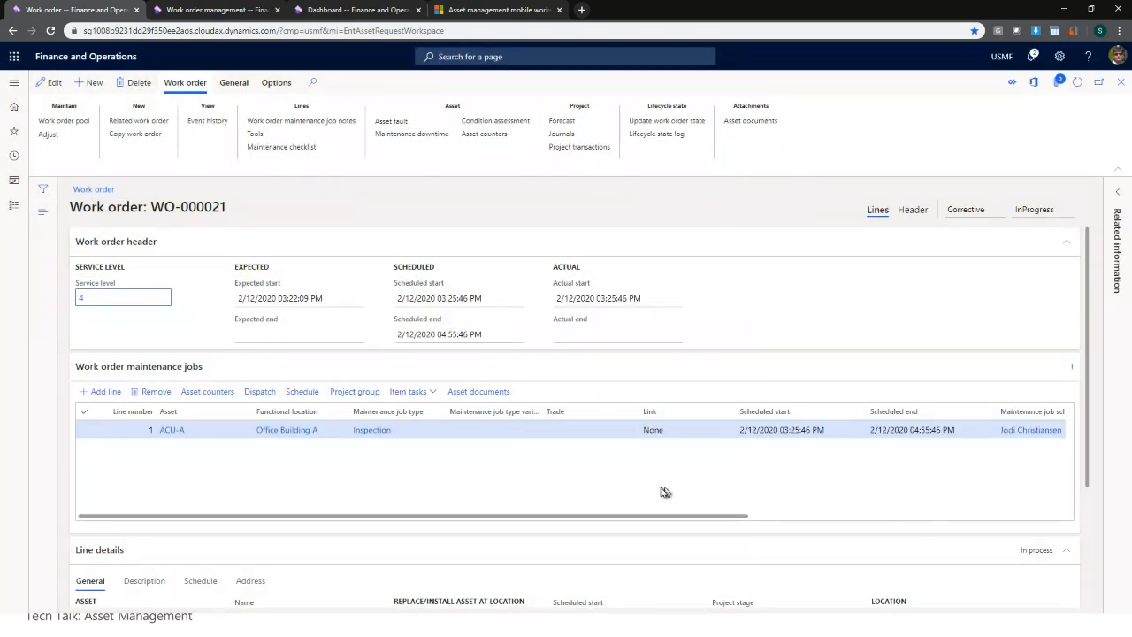
{"action": "scroll", "coordinate": [1089, 497], "scroll_direction": "down", "scroll_amount": 2}
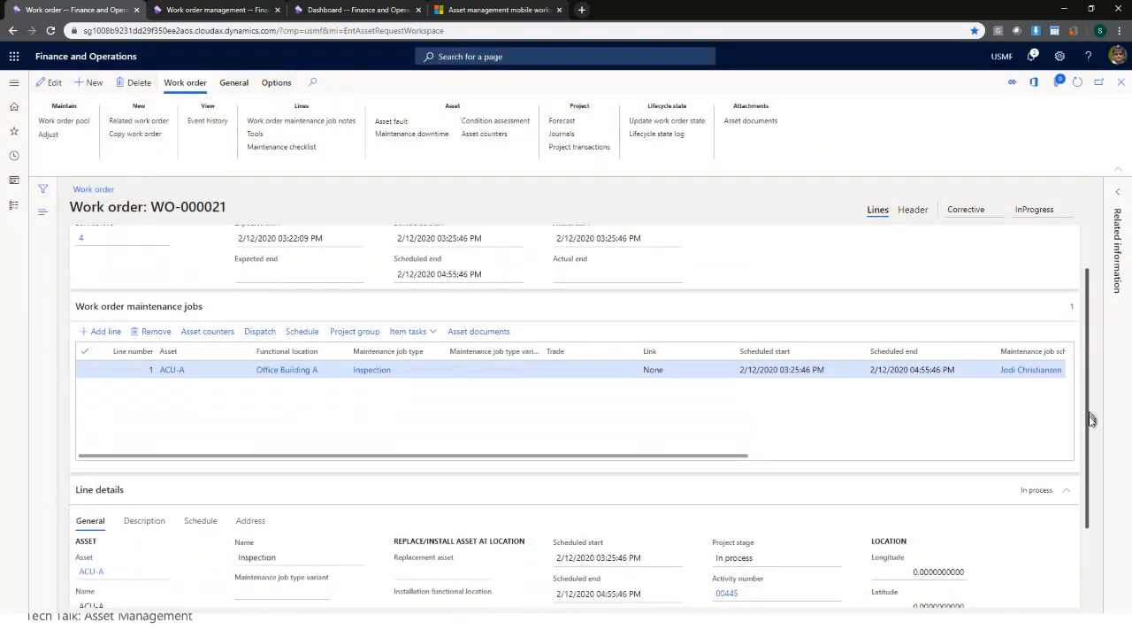
{"action": "scroll", "coordinate": [1089, 502], "scroll_direction": "up", "scroll_amount": 2}
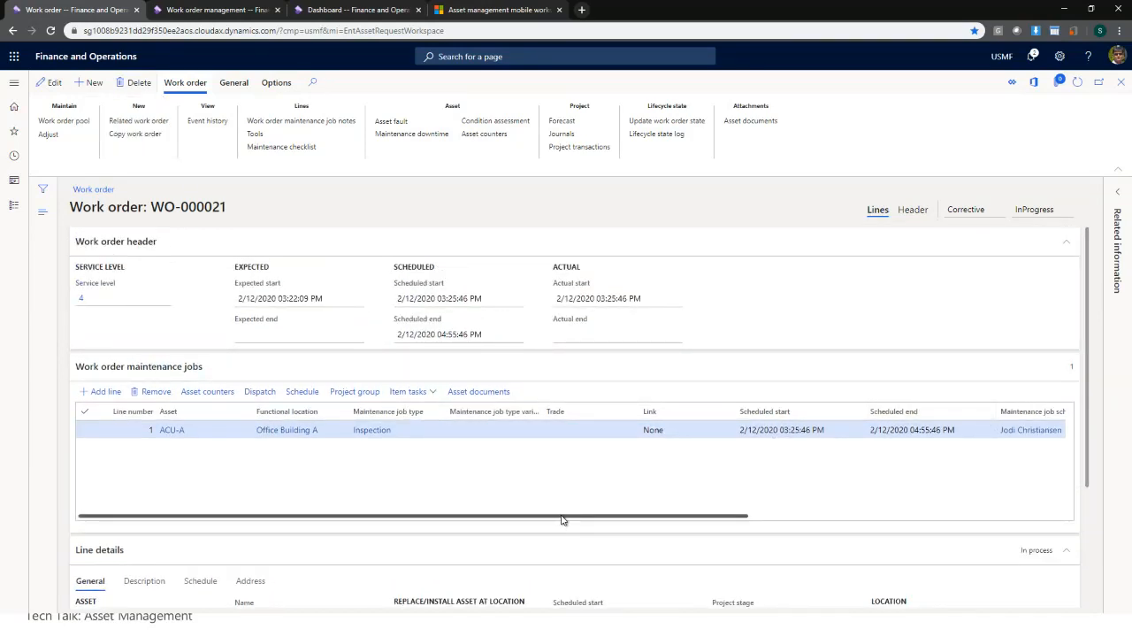
{"action": "left_click_drag", "start_coordinate": [562, 520], "coordinate": [437, 522]}
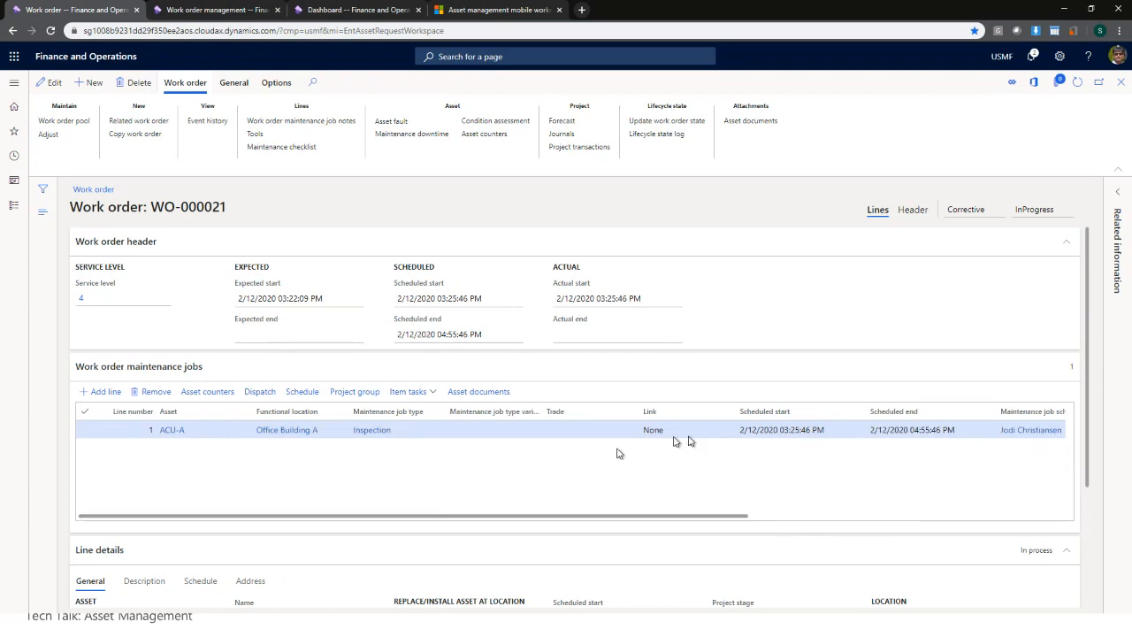
{"action": "scroll", "coordinate": [1090, 415], "scroll_direction": "down", "scroll_amount": 1}
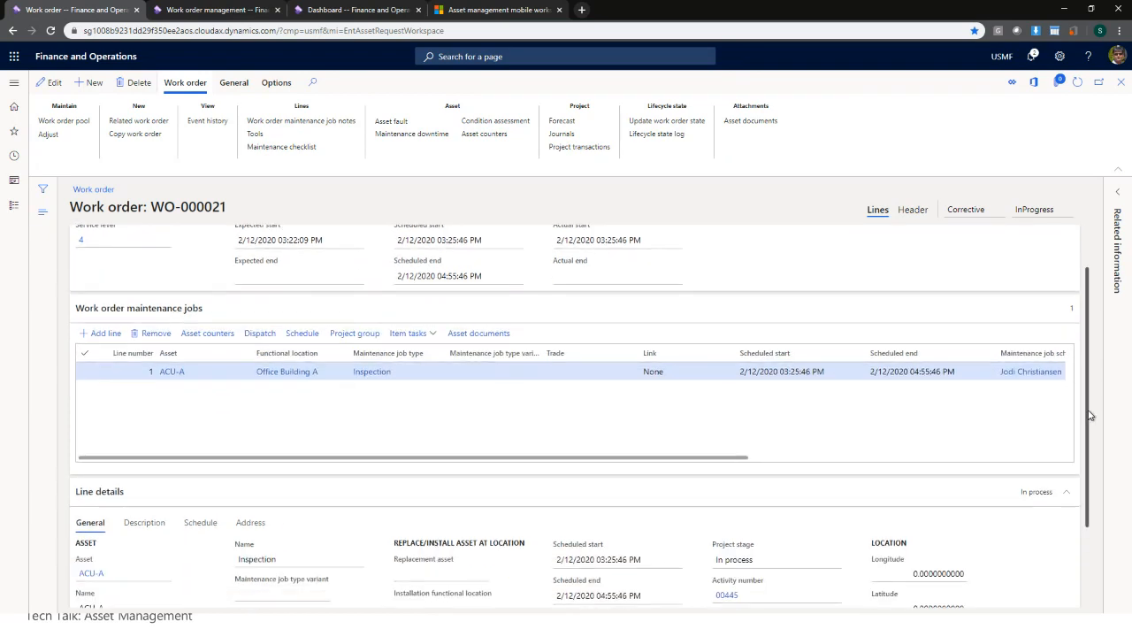
{"action": "scroll", "coordinate": [1090, 415], "scroll_direction": "up", "scroll_amount": 1}
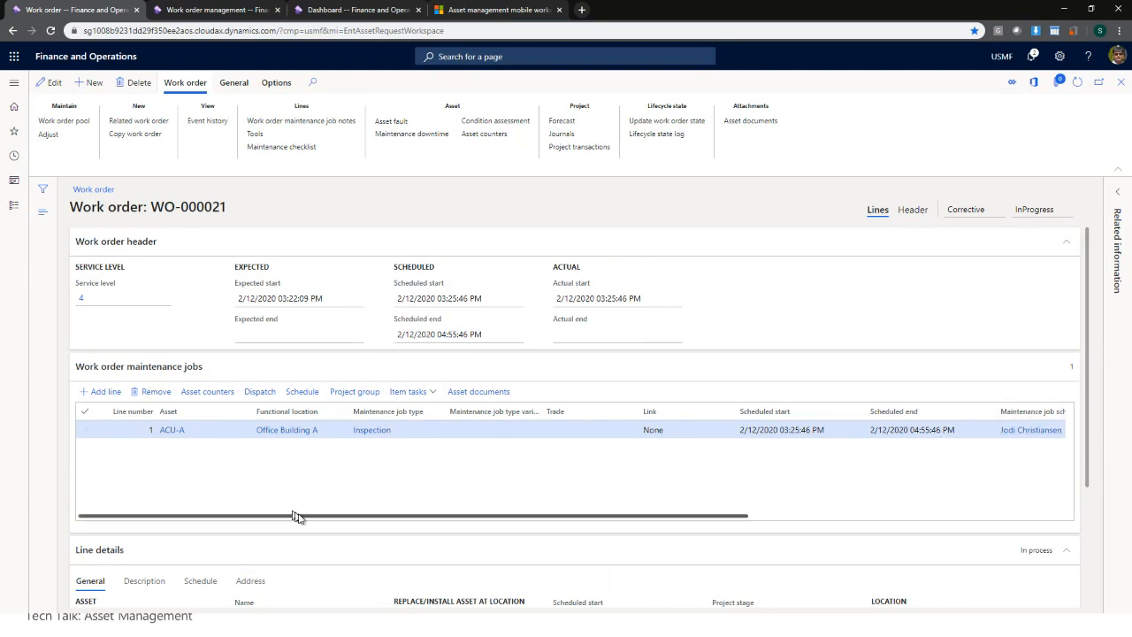
- Add and save a second job line: Repair on asset ACU-A at Office Building A
{"action": "left_click", "coordinate": [105, 392]}
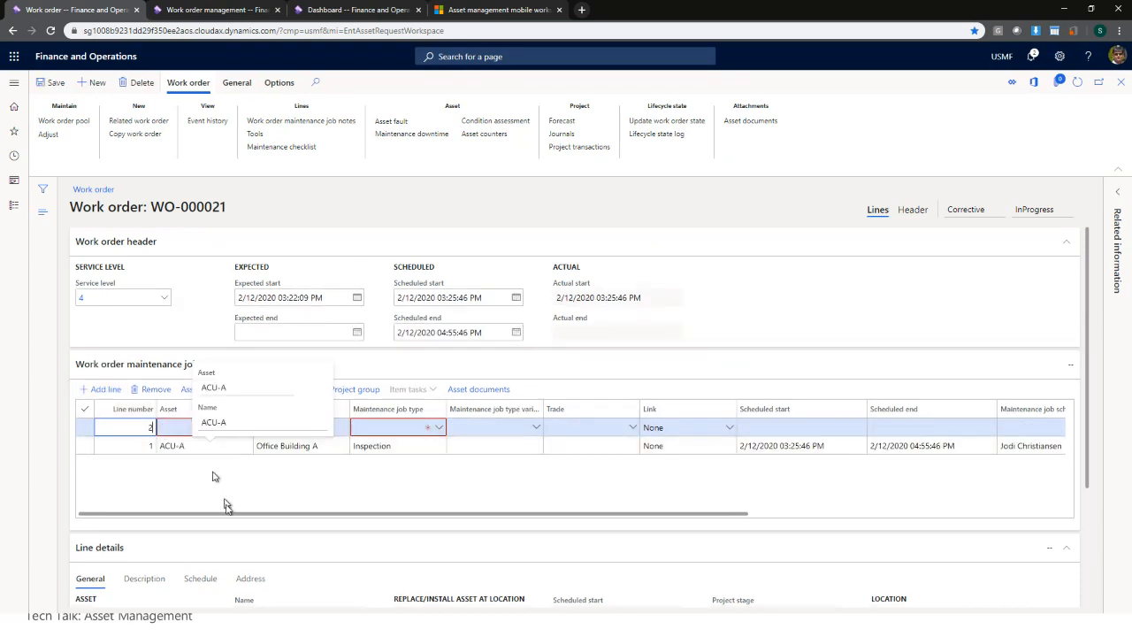
{"action": "left_click", "coordinate": [246, 429]}
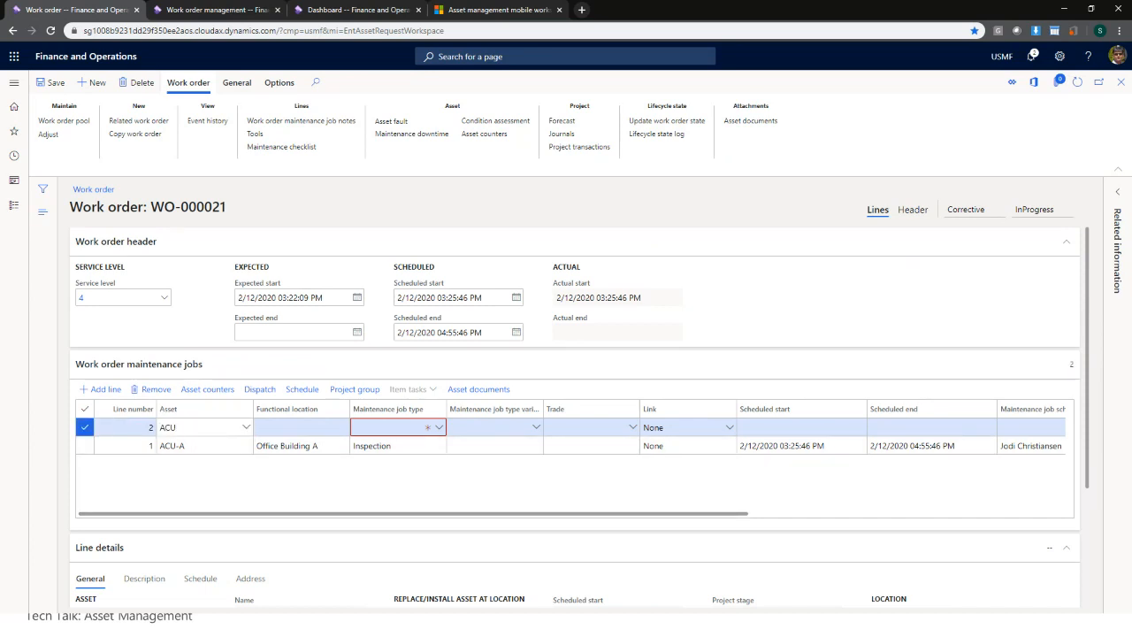
{"action": "type", "text": "ACU-A"}
{"action": "key", "text": "Tab"}
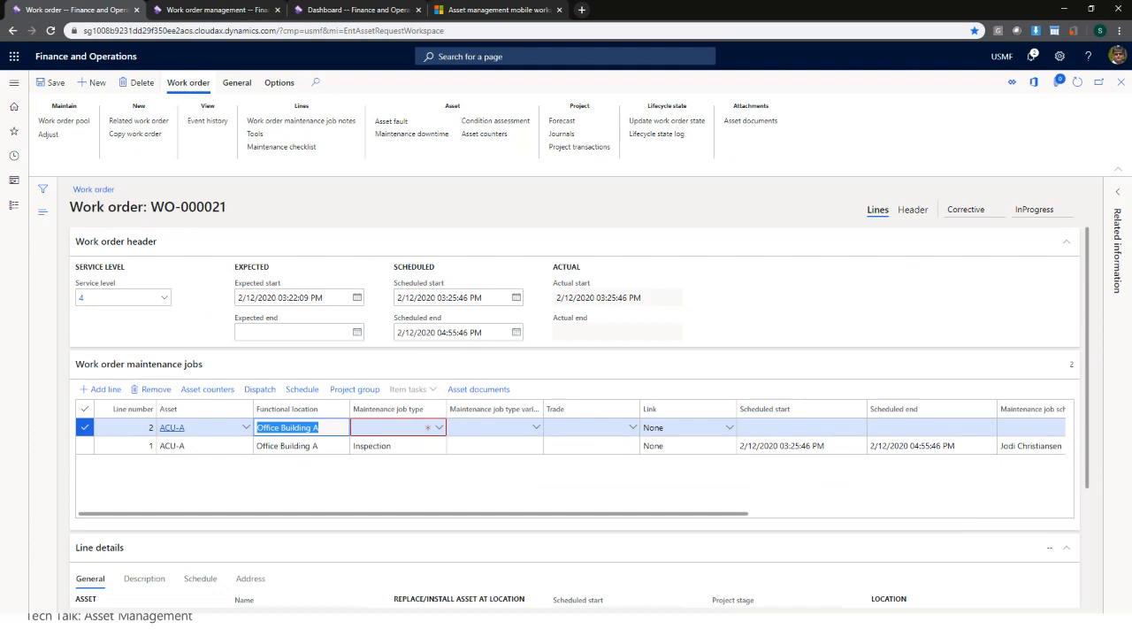
{"action": "key", "text": "Tab"}
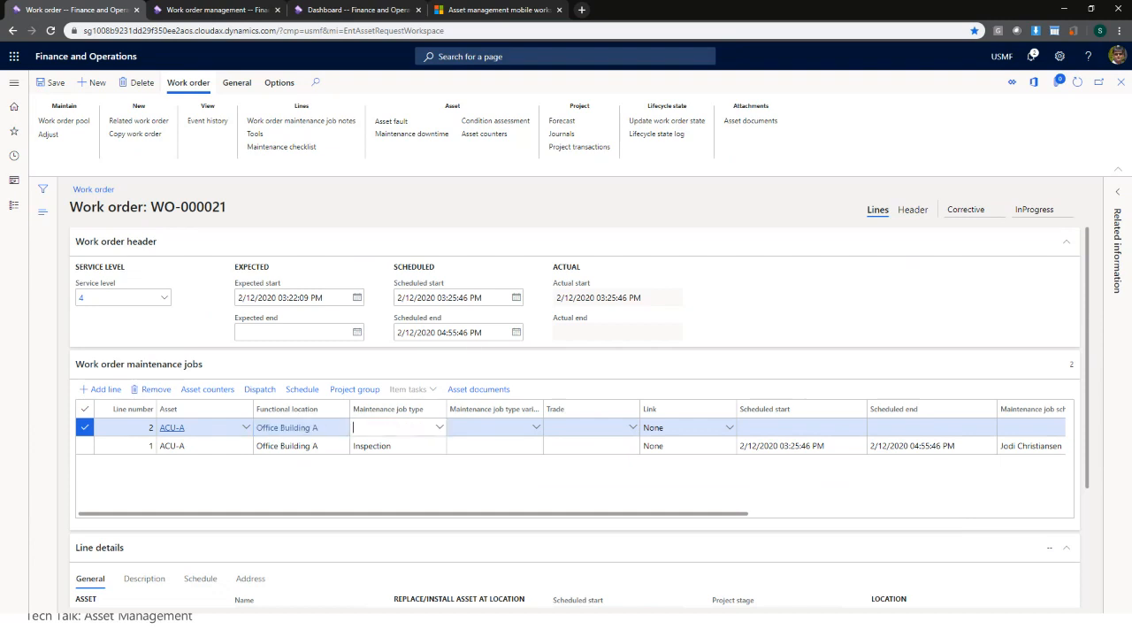
{"action": "left_click", "coordinate": [440, 427]}
{"action": "left_click", "coordinate": [413, 501]}
{"action": "left_click", "coordinate": [52, 82]}
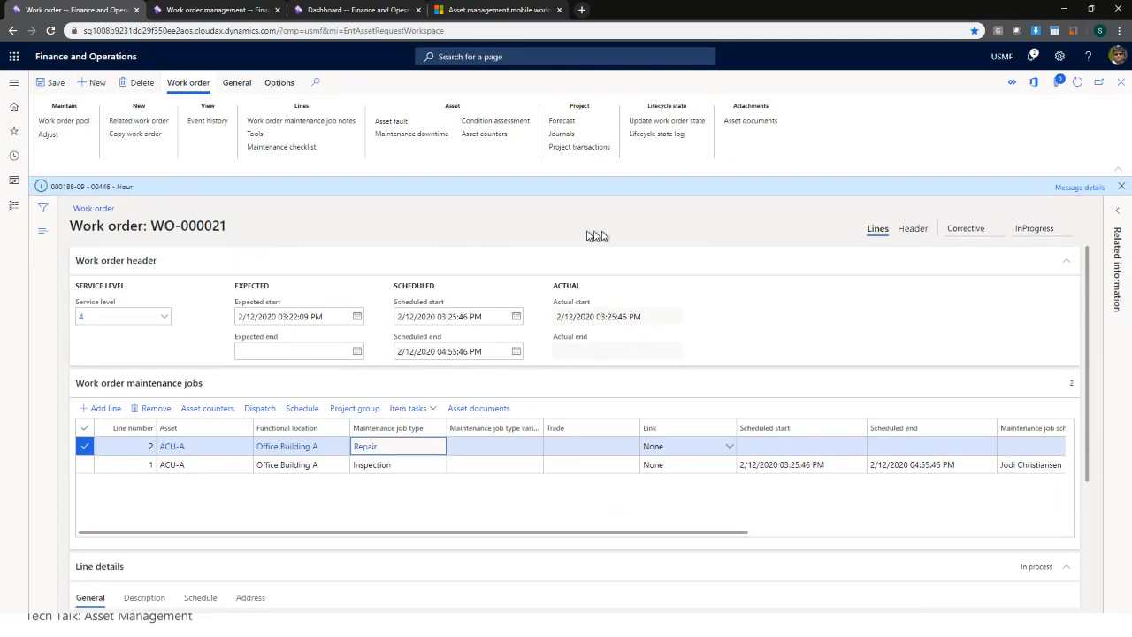
{"action": "left_click", "coordinate": [1122, 190]}
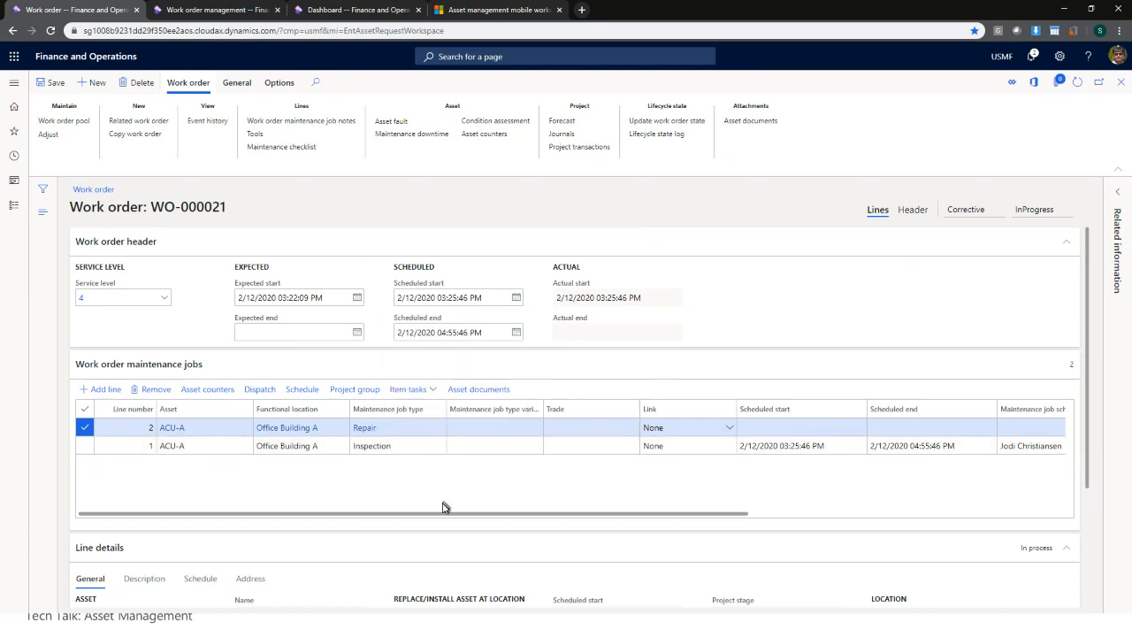
{"action": "left_click", "coordinate": [290, 446]}
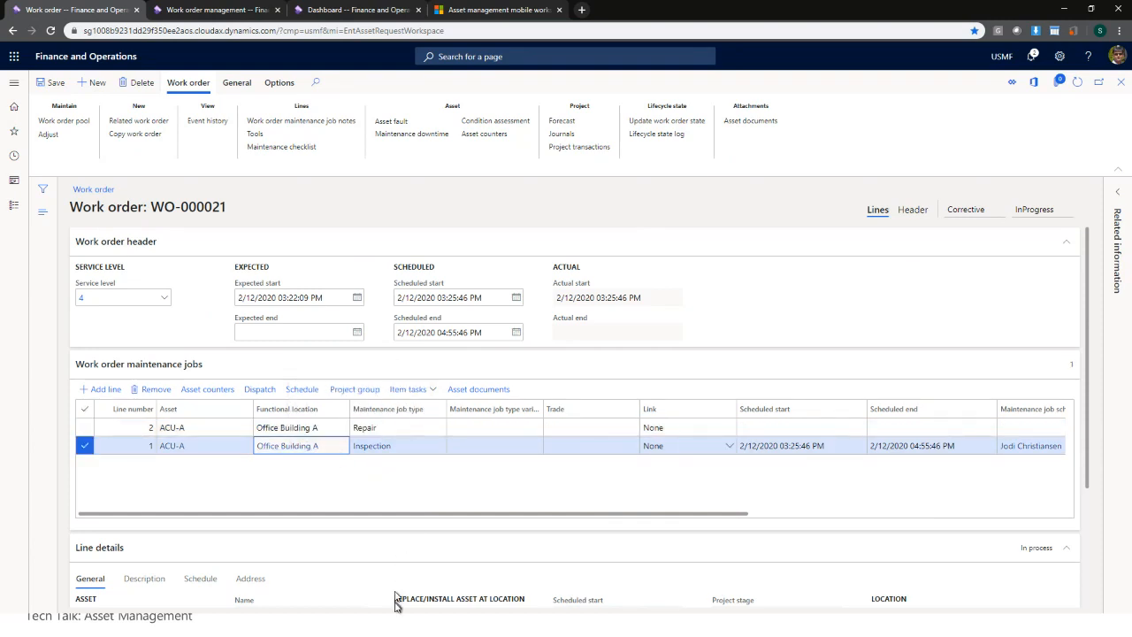
- Add and save a 0.50-hour journal line charged to the Inspection job
{"action": "left_click", "coordinate": [562, 134]}
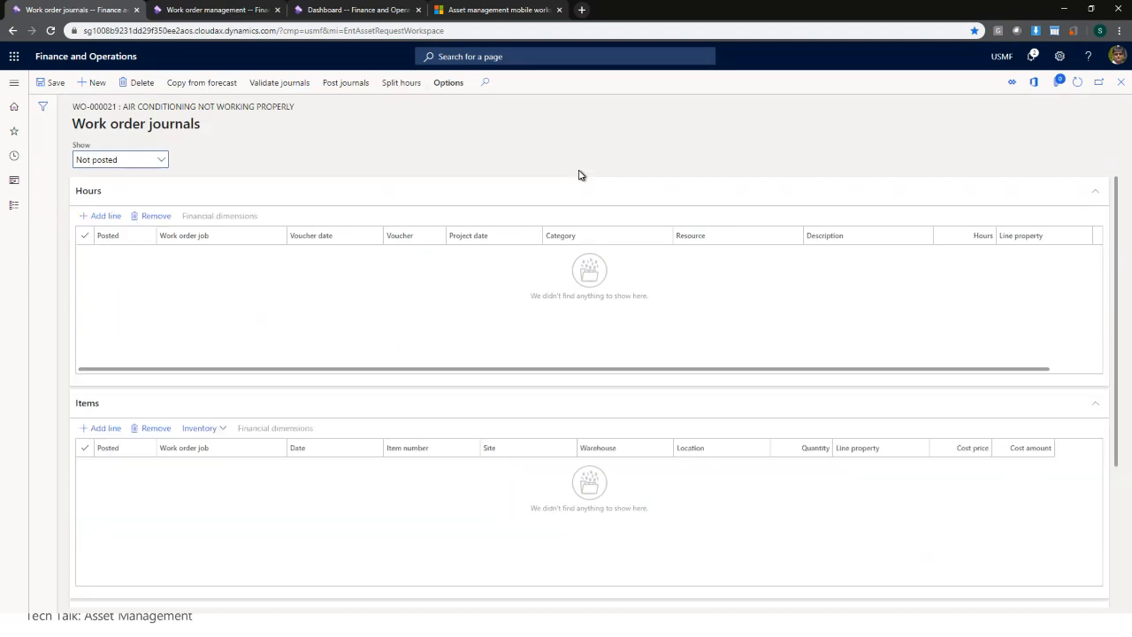
{"action": "left_click", "coordinate": [106, 215]}
{"action": "left_click", "coordinate": [281, 255]}
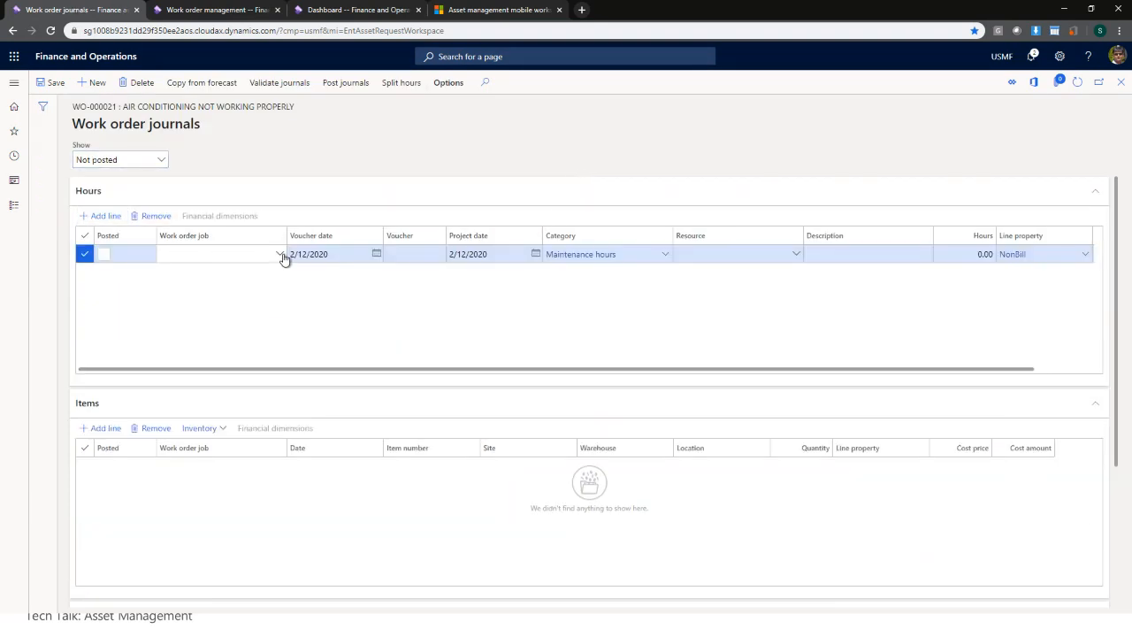
{"action": "left_click", "coordinate": [255, 295]}
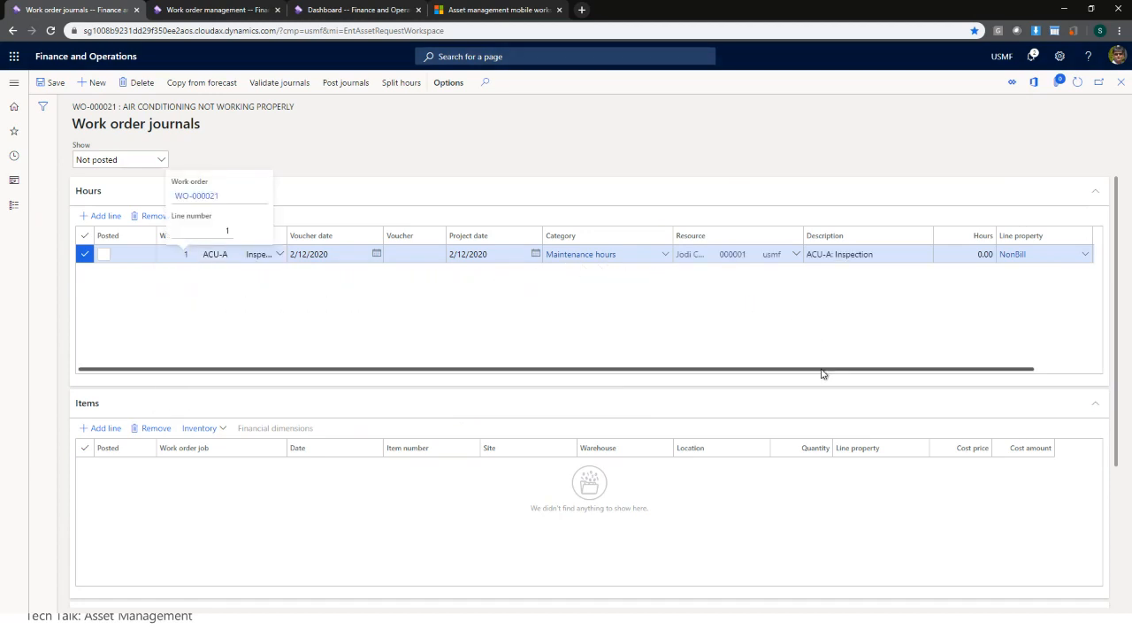
{"action": "left_click_drag", "start_coordinate": [822, 374], "coordinate": [933, 369]}
{"action": "left_click", "coordinate": [929, 254]}
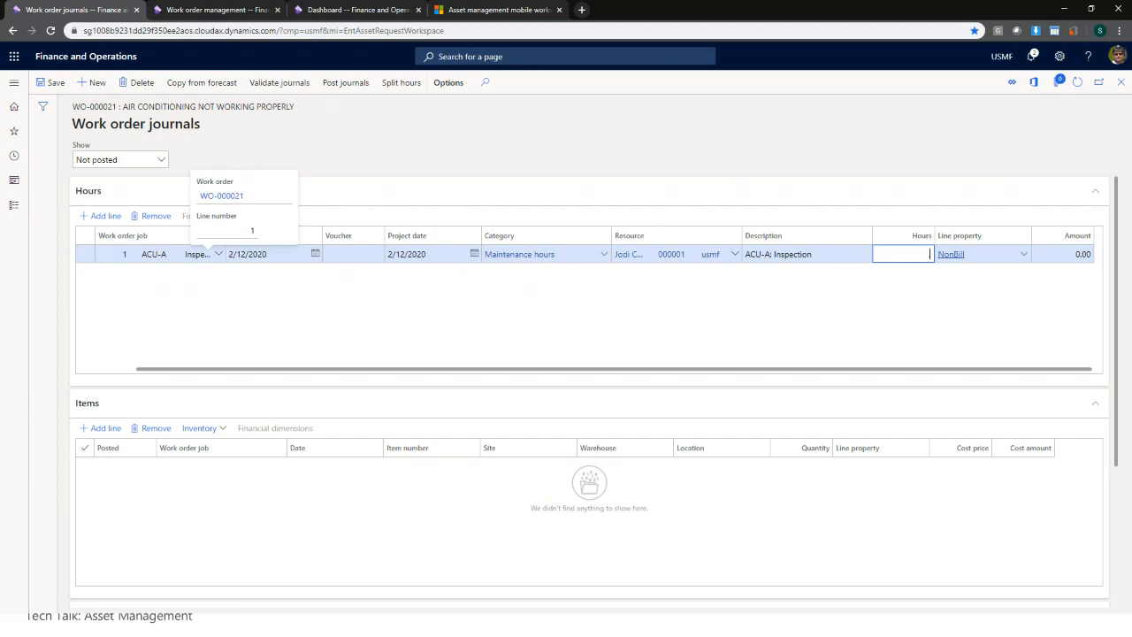
{"action": "key", "text": "Tab"}
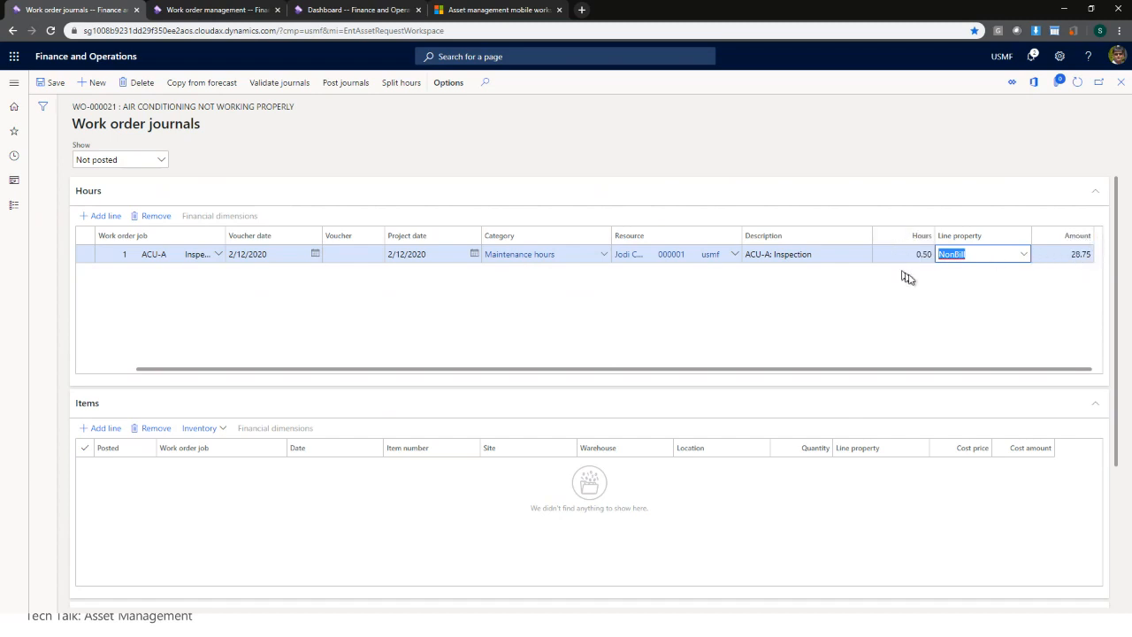
{"action": "left_click", "coordinate": [66, 89]}
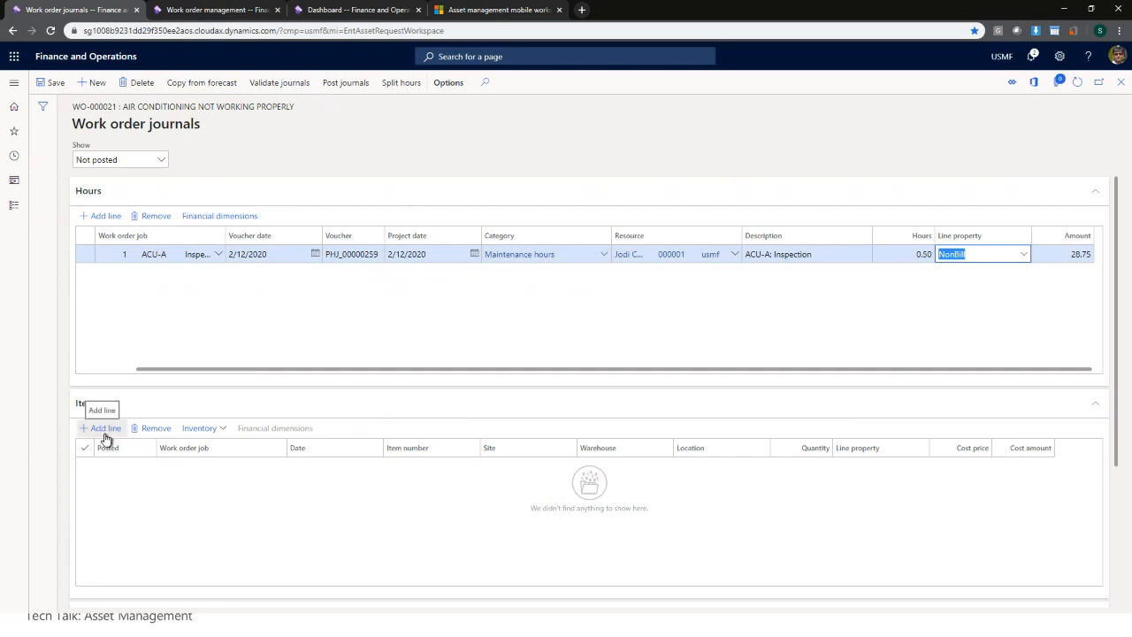
- Add an item line for the Repair job: 1.00 of D0012 Electrical Assembly
{"action": "left_click", "coordinate": [104, 433]}
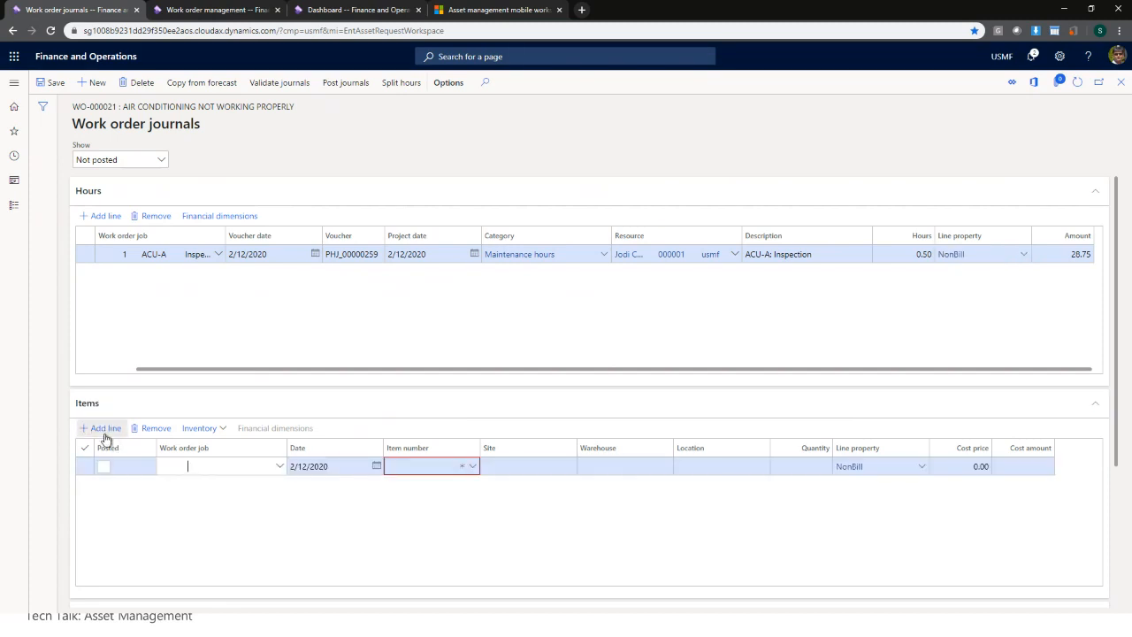
{"action": "left_click", "coordinate": [280, 467]}
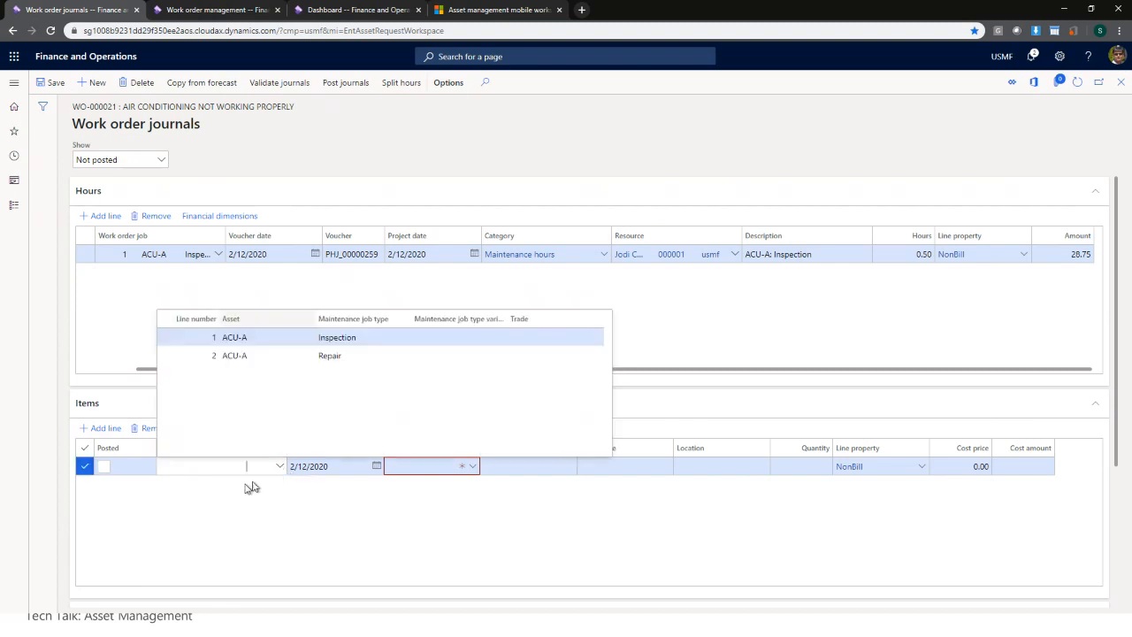
{"action": "left_click", "coordinate": [278, 355]}
{"action": "left_click", "coordinate": [472, 468]}
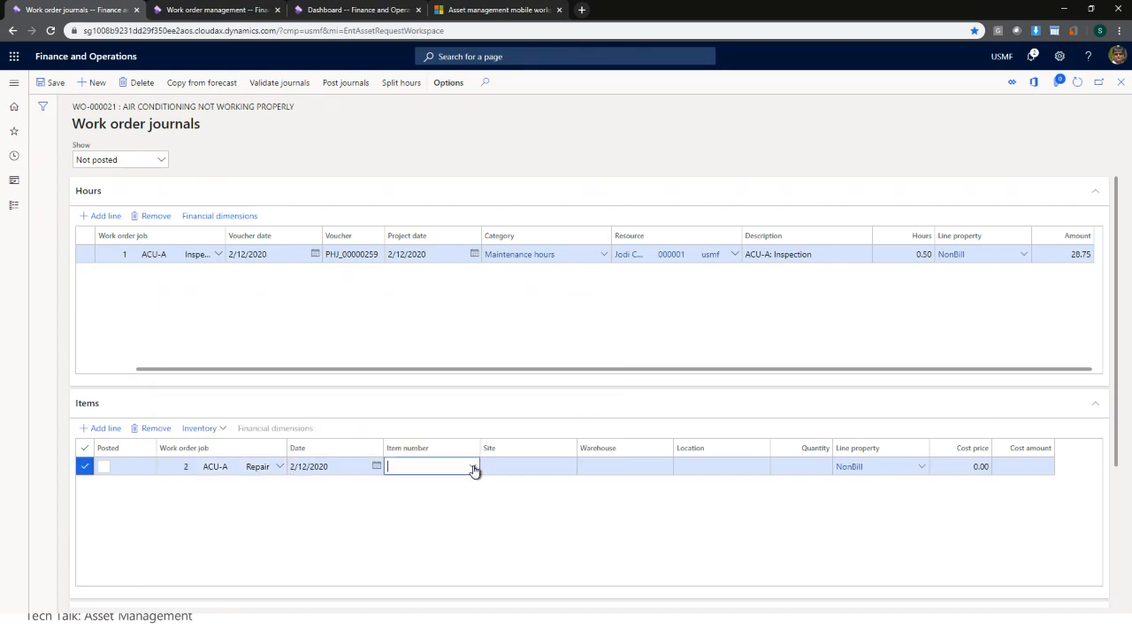
{"action": "left_click", "coordinate": [473, 468]}
{"action": "scroll", "coordinate": [655, 398], "scroll_direction": "down", "scroll_amount": 5}
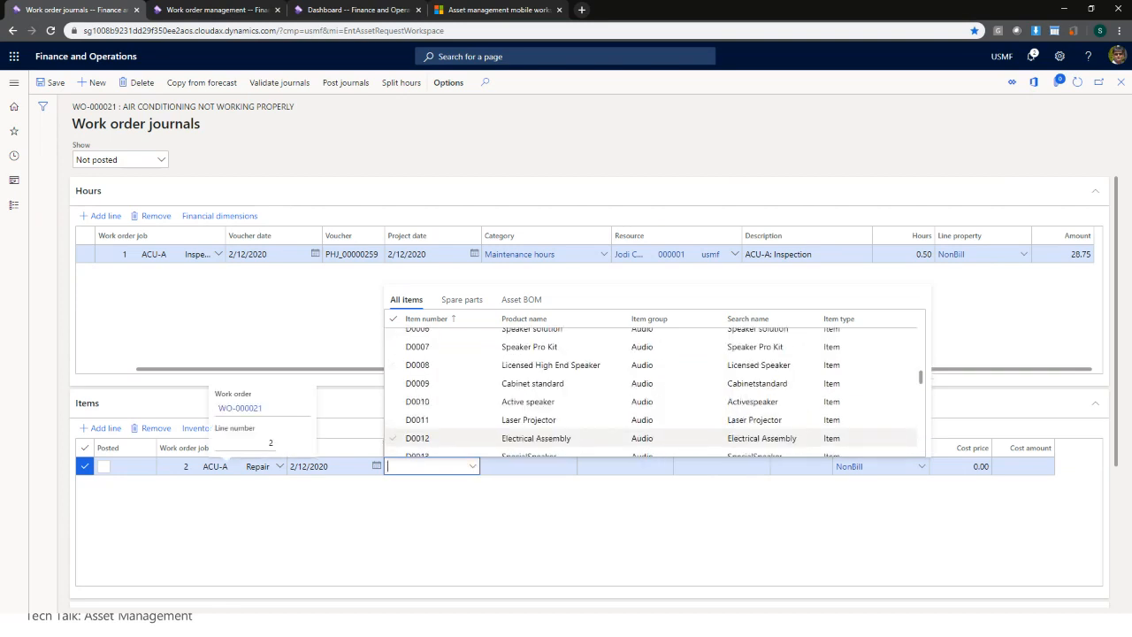
{"action": "scroll", "coordinate": [464, 377], "scroll_direction": "up", "scroll_amount": 2}
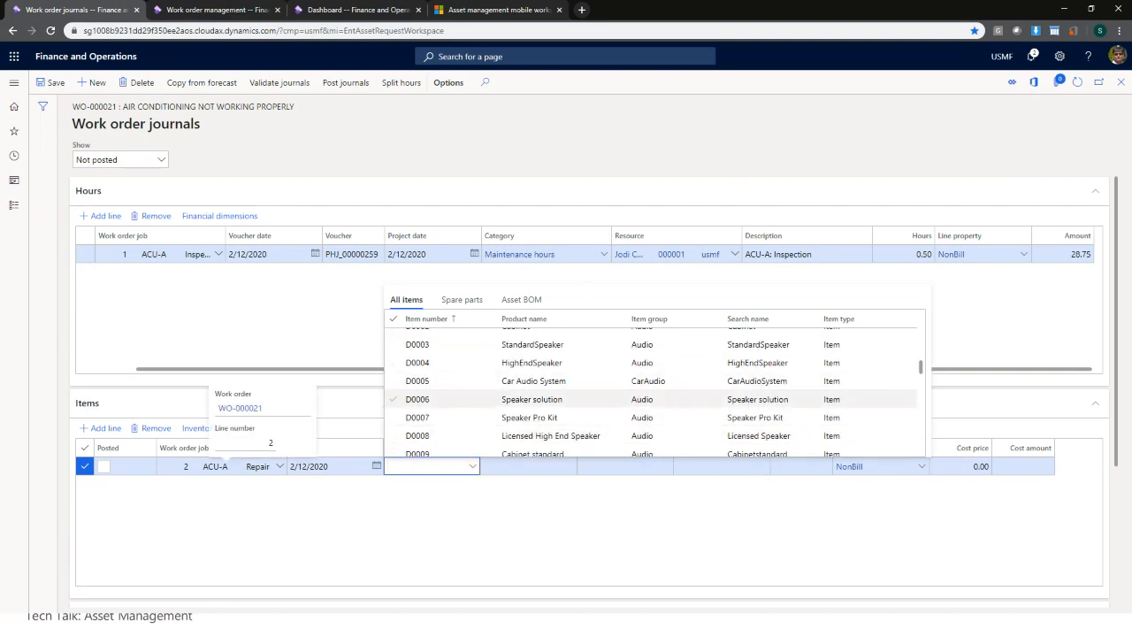
{"action": "scroll", "coordinate": [464, 400], "scroll_direction": "down", "scroll_amount": 2}
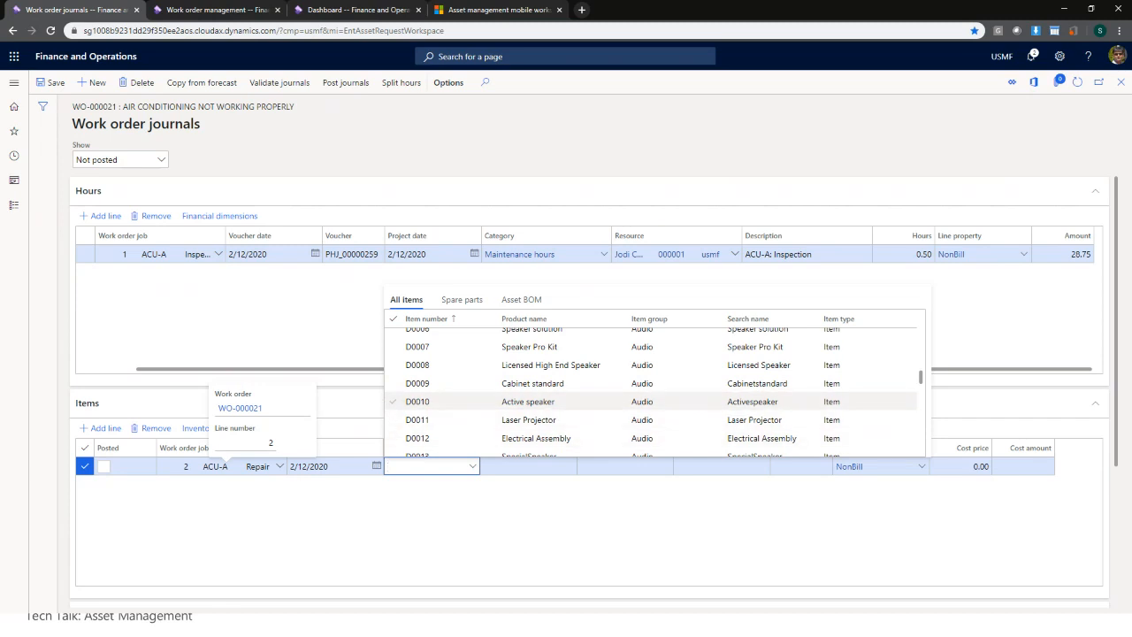
{"action": "scroll", "coordinate": [465, 403], "scroll_direction": "down", "scroll_amount": 2}
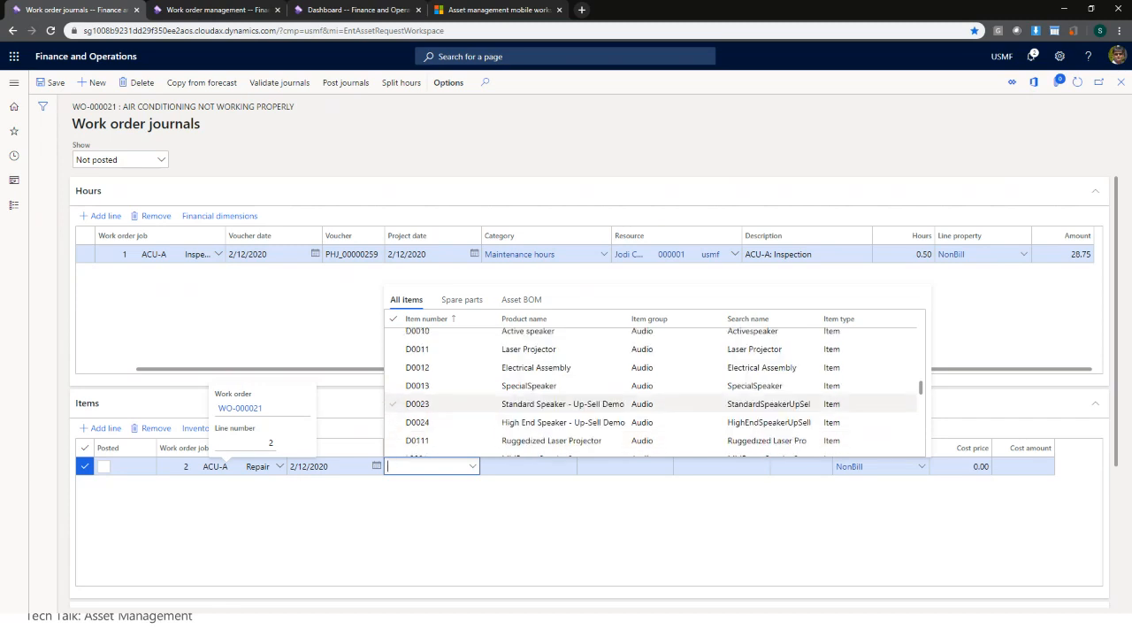
{"action": "left_click", "coordinate": [455, 367]}
{"action": "left_click", "coordinate": [534, 532]}
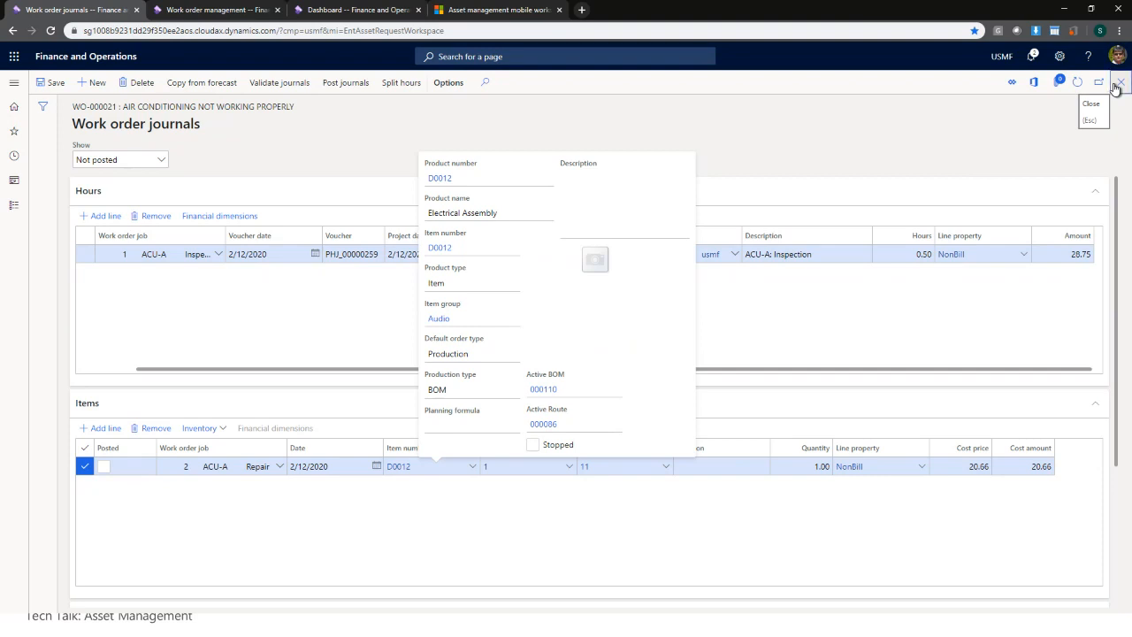
- Close the journals, compare Repair and Inspection line details, and open project 000188-09
{"action": "left_click", "coordinate": [1116, 85]}
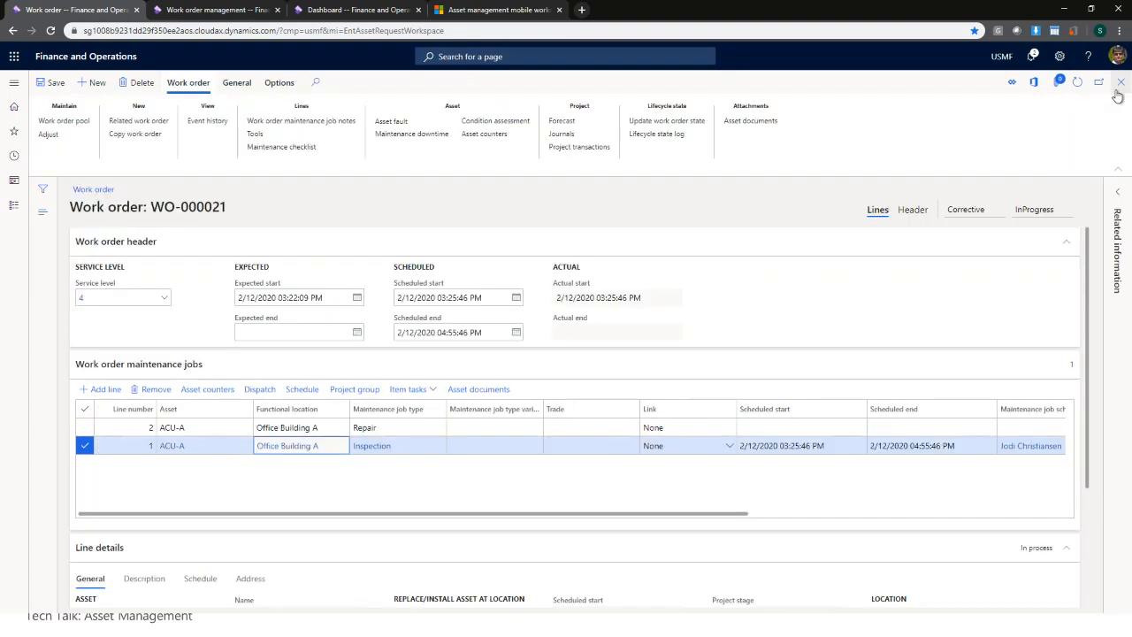
{"action": "scroll", "coordinate": [513, 537], "scroll_direction": "down", "scroll_amount": 3}
{"action": "scroll", "coordinate": [511, 537], "scroll_direction": "up", "scroll_amount": 2}
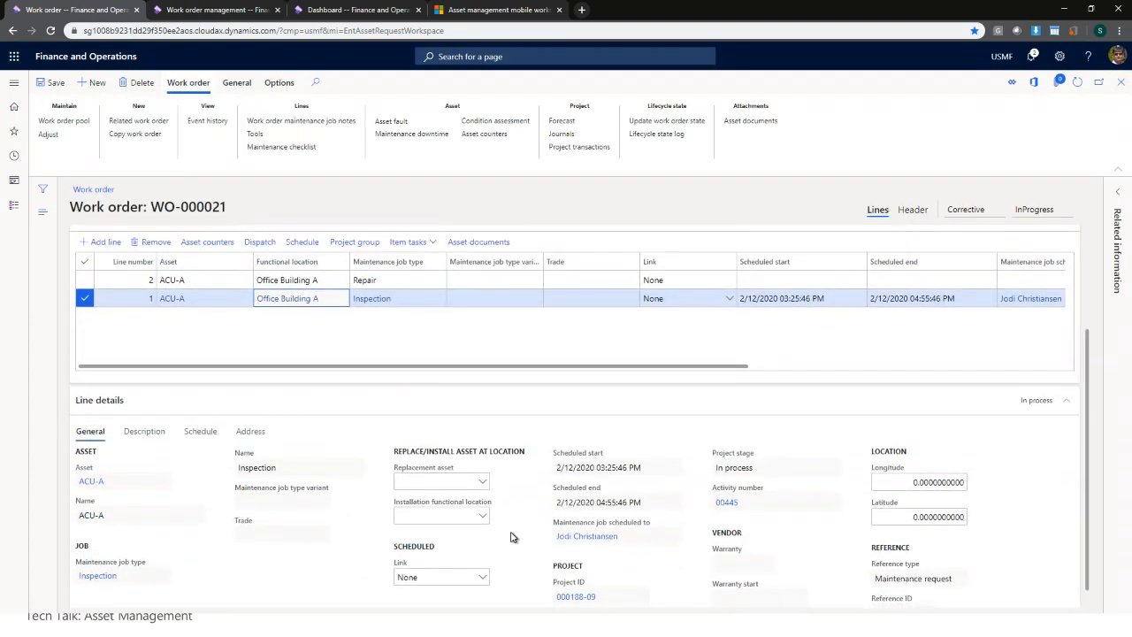
{"action": "scroll", "coordinate": [511, 537], "scroll_direction": "up", "scroll_amount": 1}
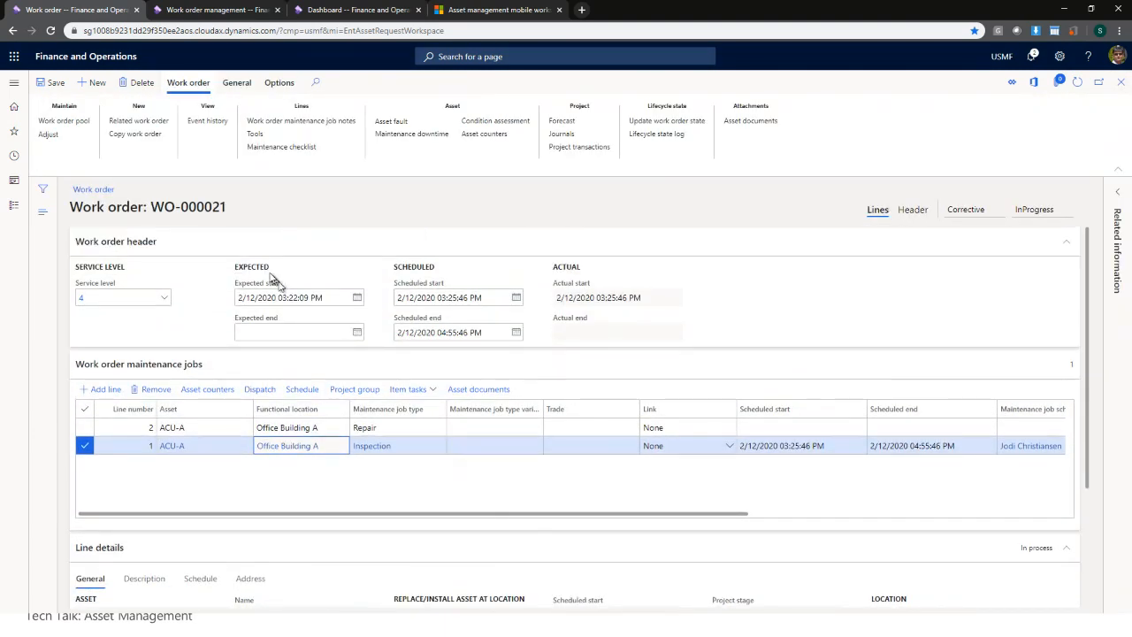
{"action": "scroll", "coordinate": [678, 490], "scroll_direction": "right", "scroll_amount": 5}
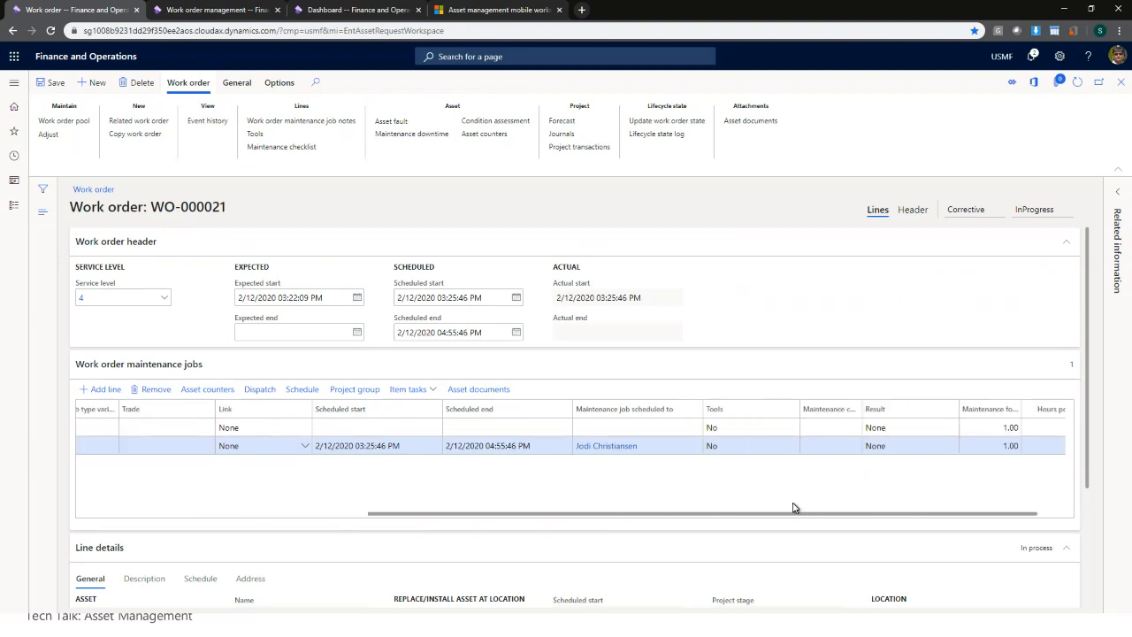
{"action": "scroll", "coordinate": [1092, 449], "scroll_direction": "down", "scroll_amount": 1}
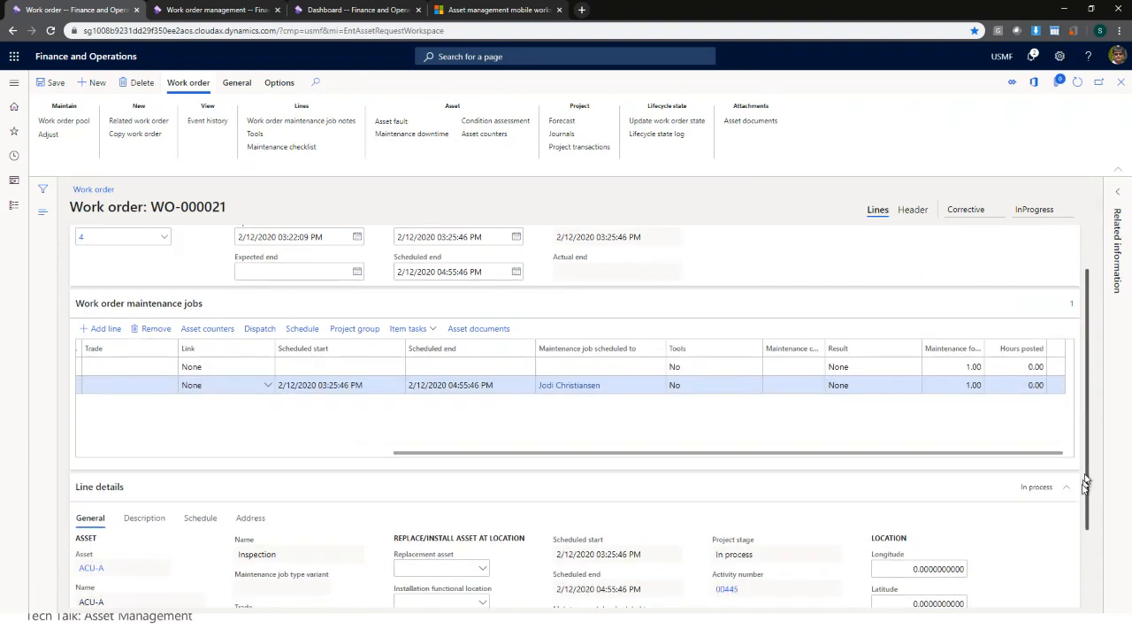
{"action": "left_click", "coordinate": [623, 346]}
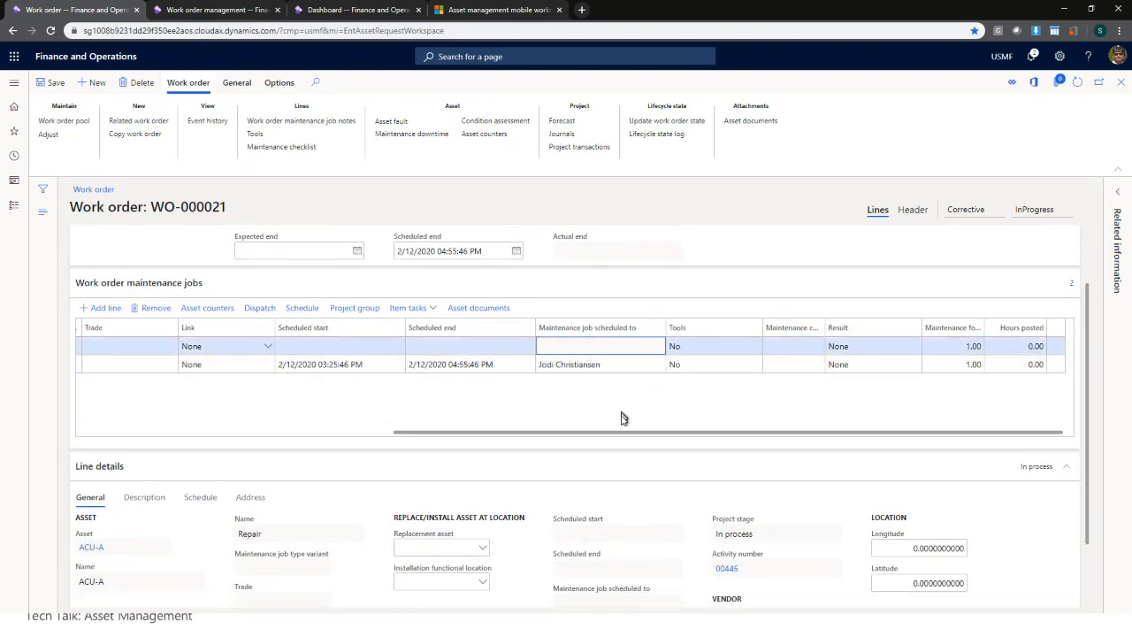
{"action": "left_click_drag", "start_coordinate": [618, 432], "coordinate": [278, 438]}
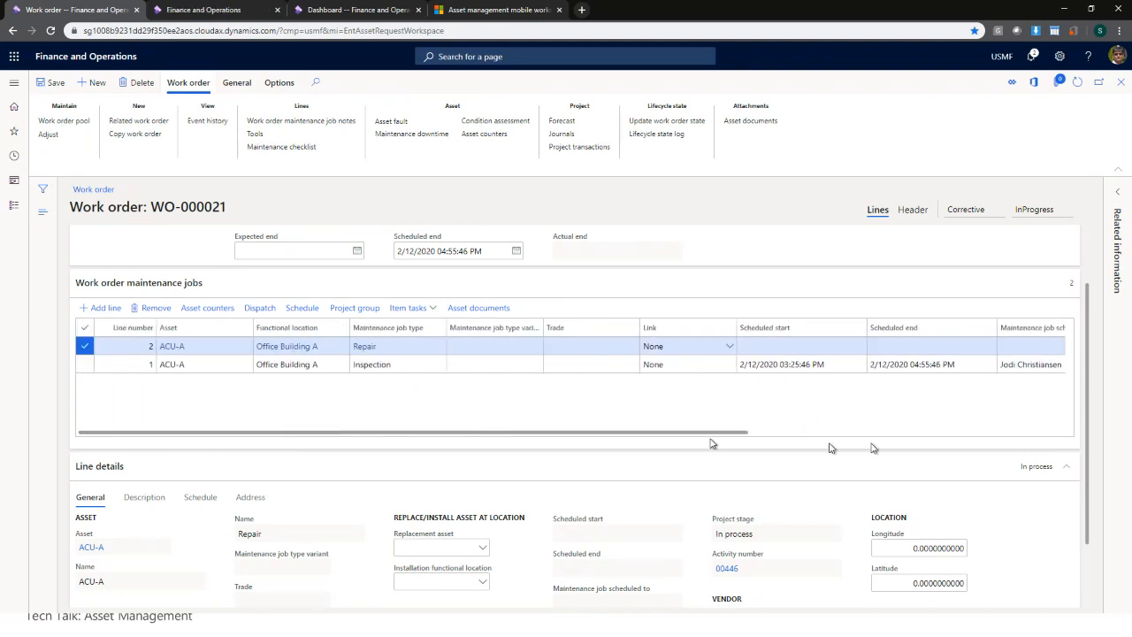
{"action": "scroll", "coordinate": [1090, 394], "scroll_direction": "down", "scroll_amount": 1}
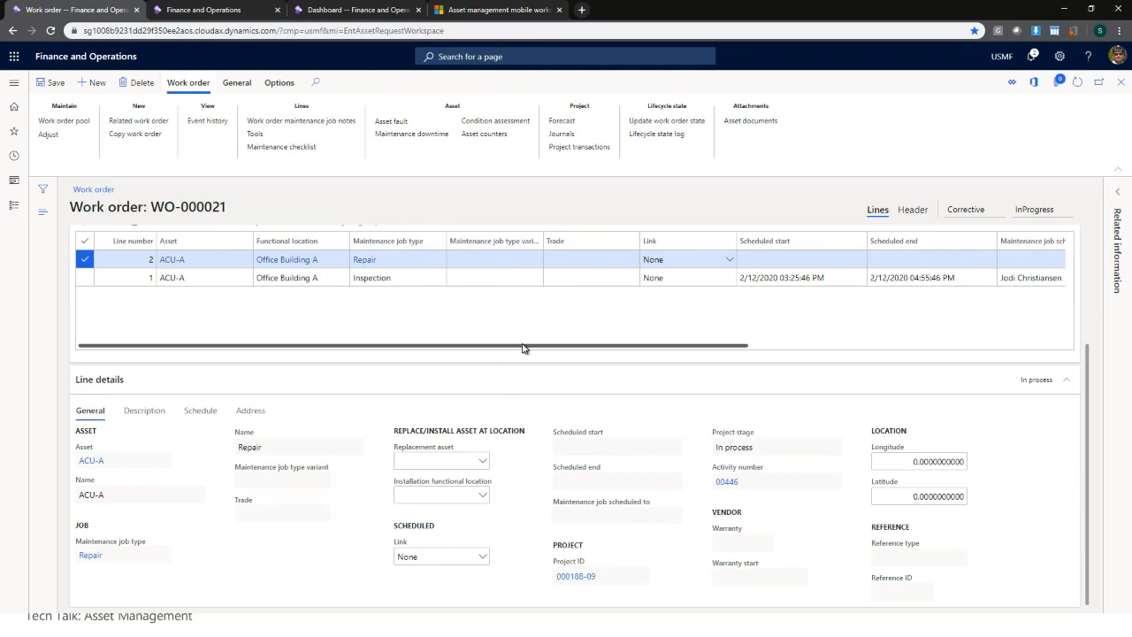
{"action": "left_click", "coordinate": [495, 278]}
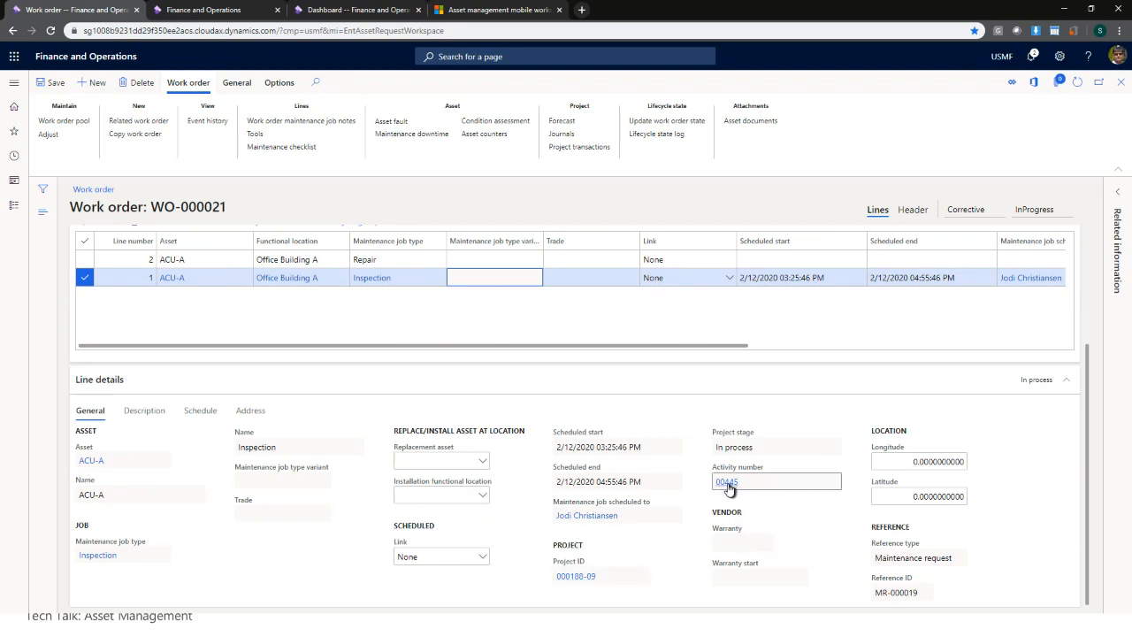
{"action": "left_click", "coordinate": [481, 259]}
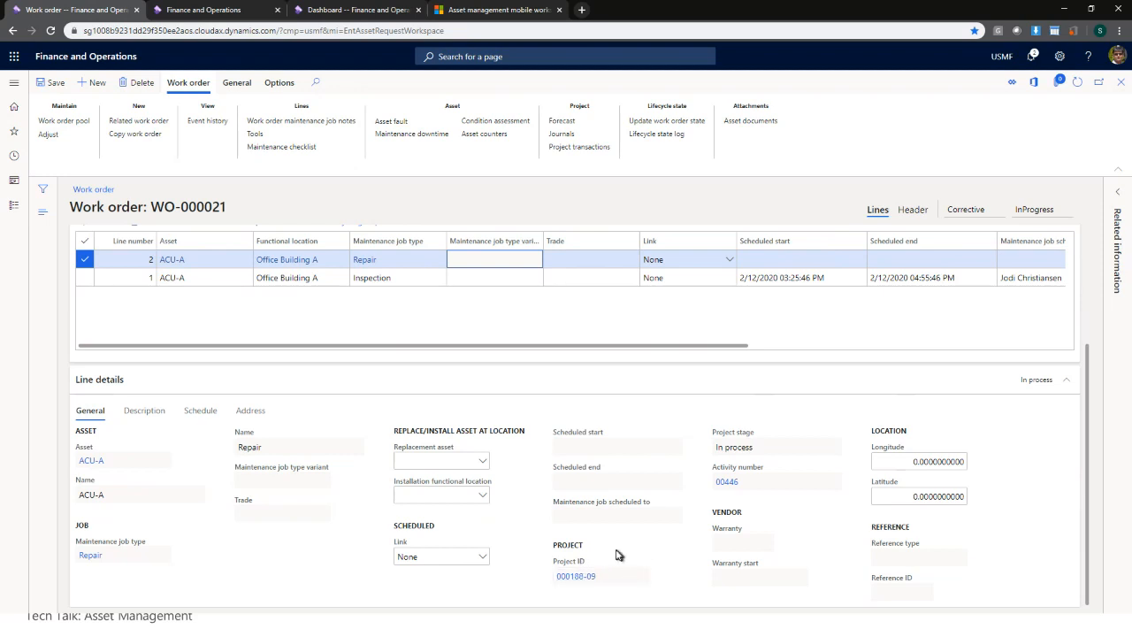
{"action": "left_click", "coordinate": [576, 580]}
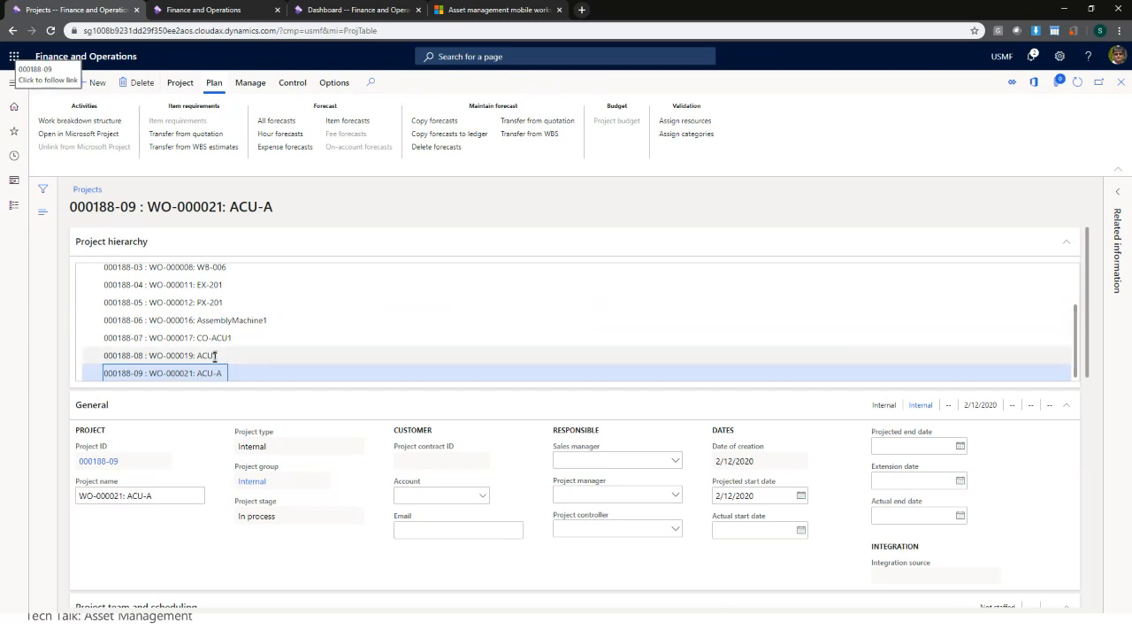
- Review project 000188-09's form and its Project and Manage actions, then close it
{"action": "scroll", "coordinate": [430, 397], "scroll_direction": "down", "scroll_amount": 3}
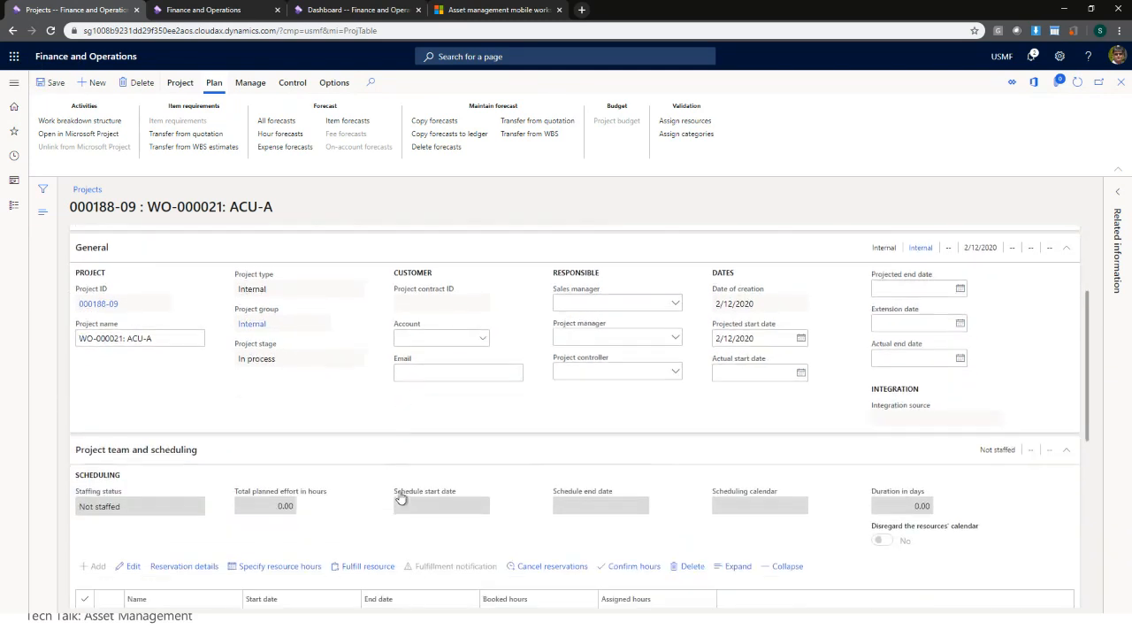
{"action": "scroll", "coordinate": [342, 359], "scroll_direction": "down", "scroll_amount": 5}
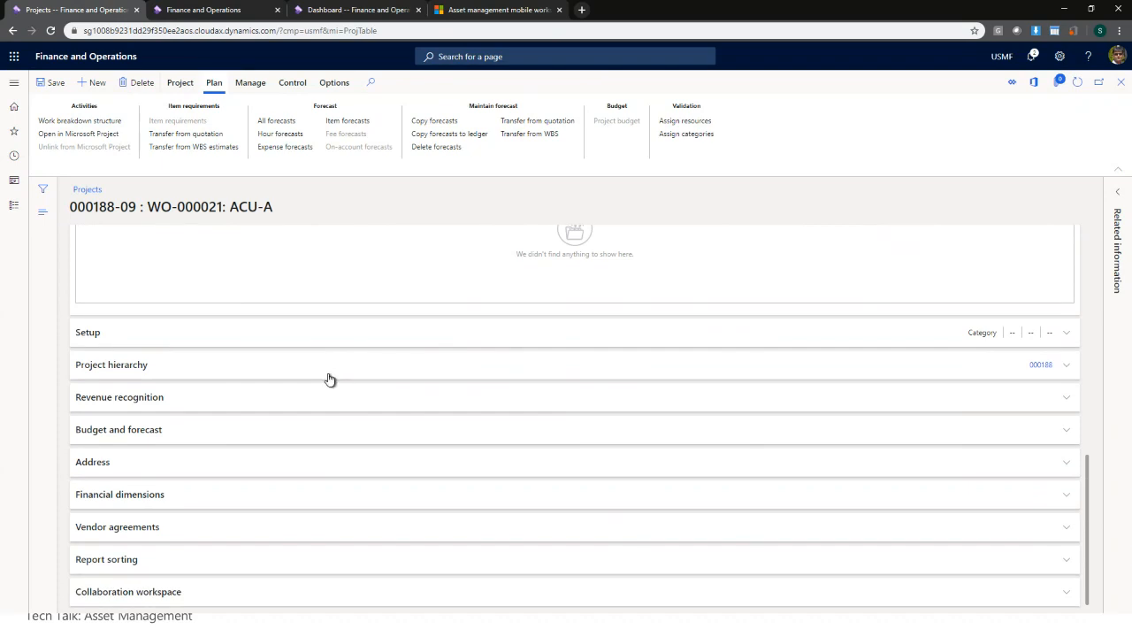
{"action": "scroll", "coordinate": [329, 379], "scroll_direction": "up", "scroll_amount": 5}
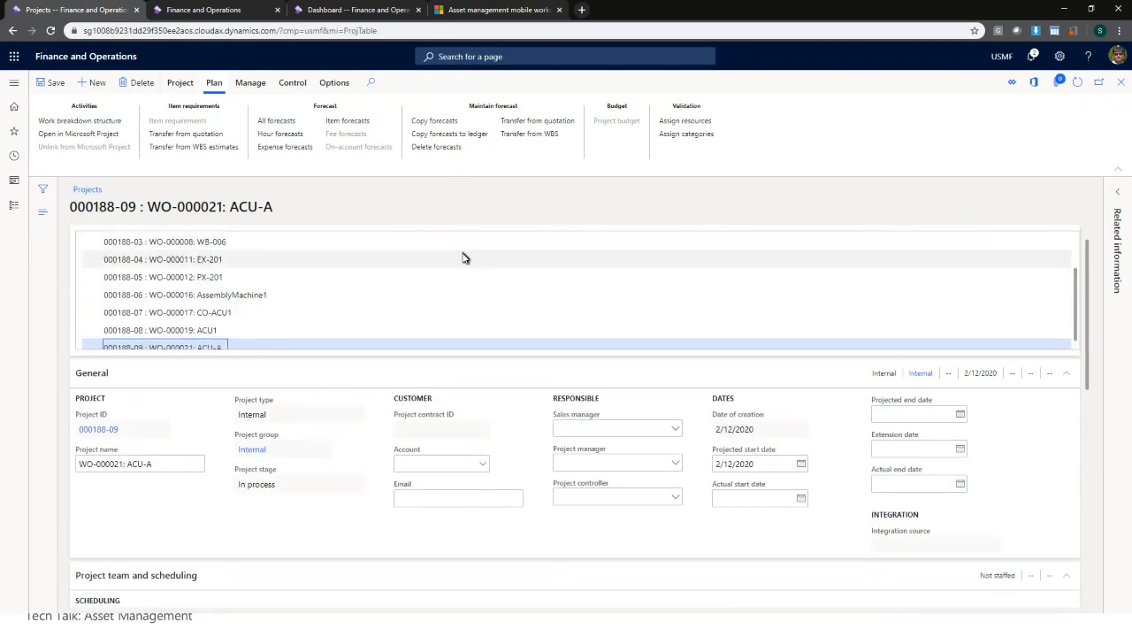
{"action": "scroll", "coordinate": [462, 258], "scroll_direction": "up", "scroll_amount": 2}
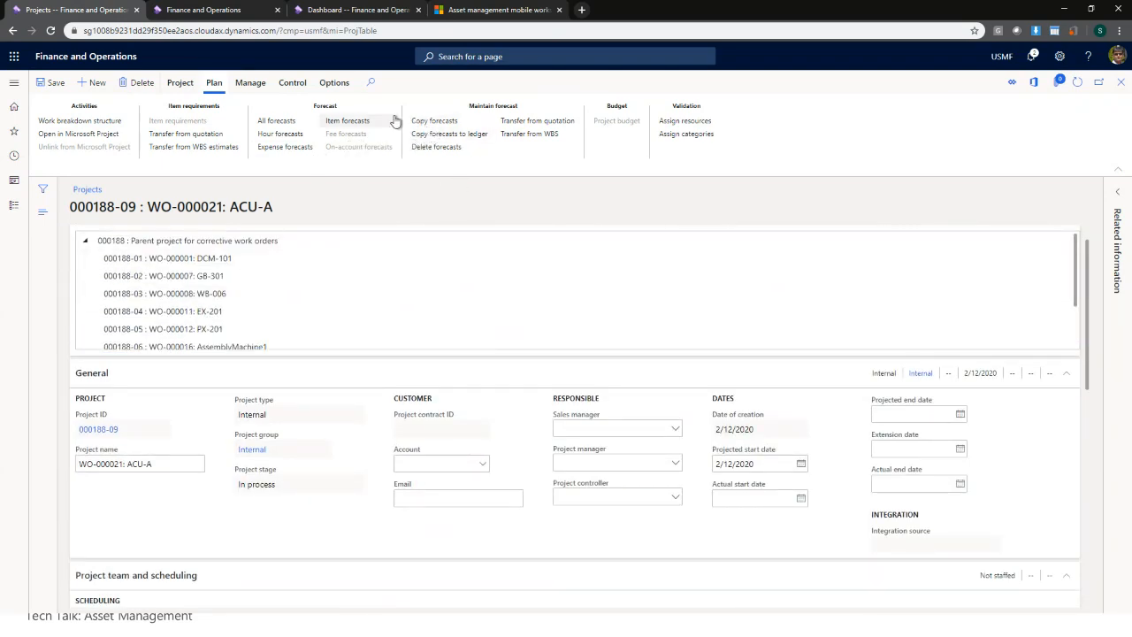
{"action": "left_click", "coordinate": [189, 86]}
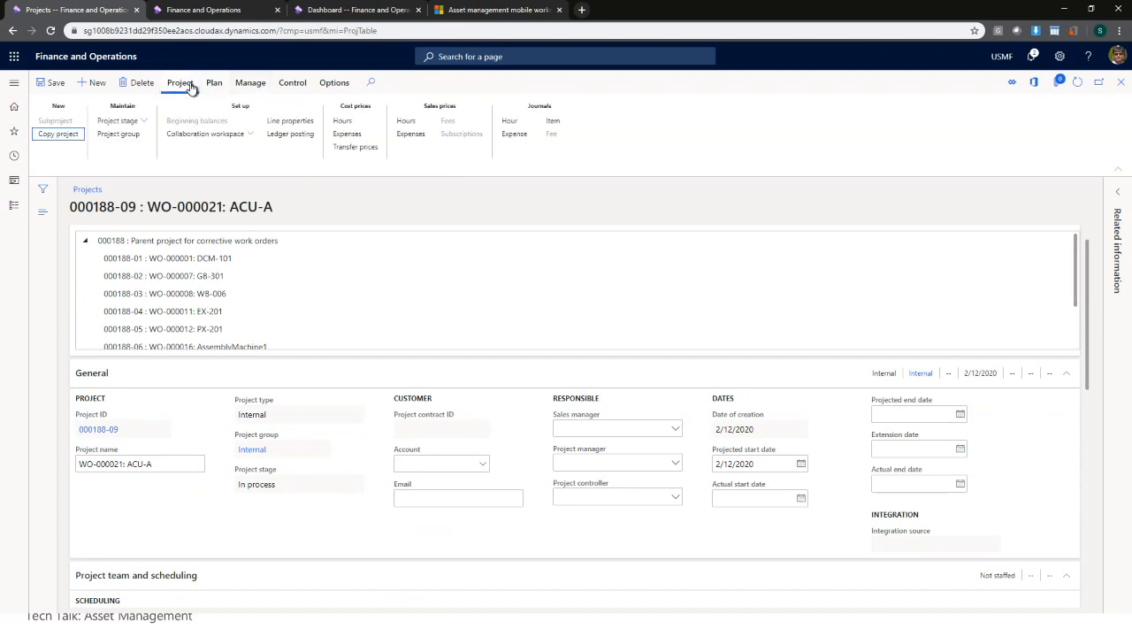
{"action": "left_click", "coordinate": [253, 85]}
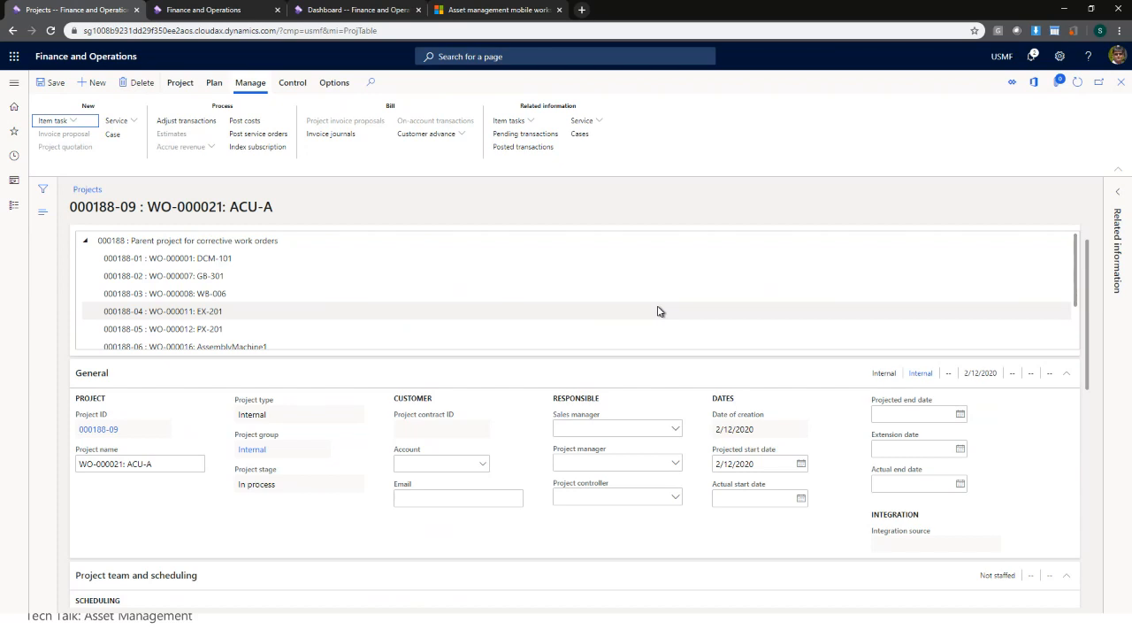
{"action": "left_click", "coordinate": [1123, 83]}
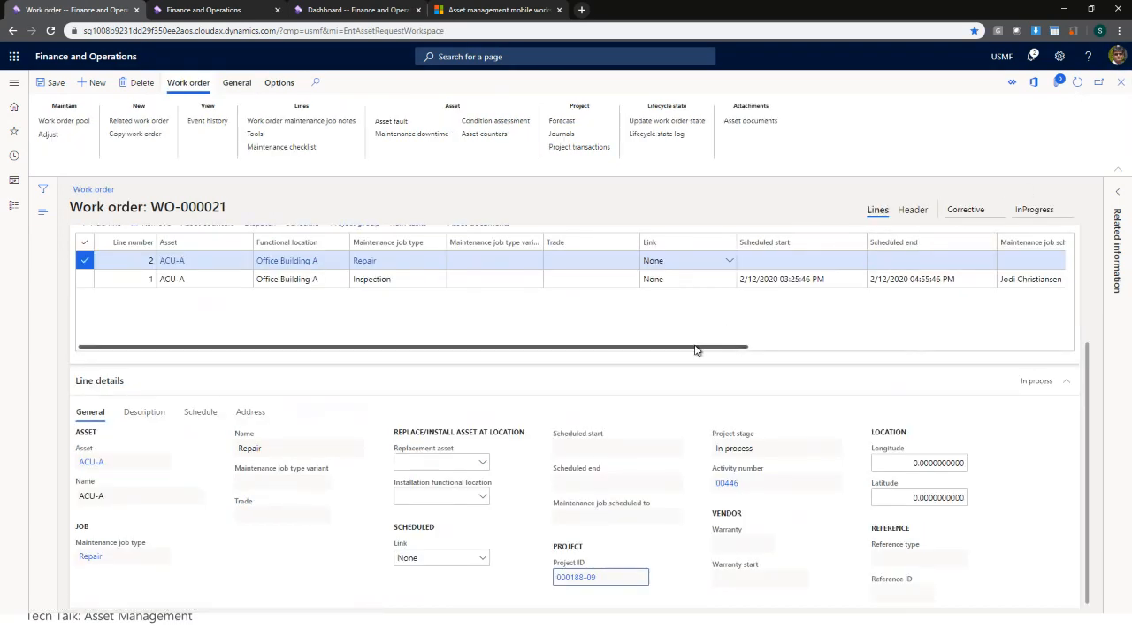
- Cancel a state update so WO-000021 stays InProgress, then open Asset management navigation
{"action": "left_click_drag", "start_coordinate": [695, 346], "coordinate": [644, 345]}
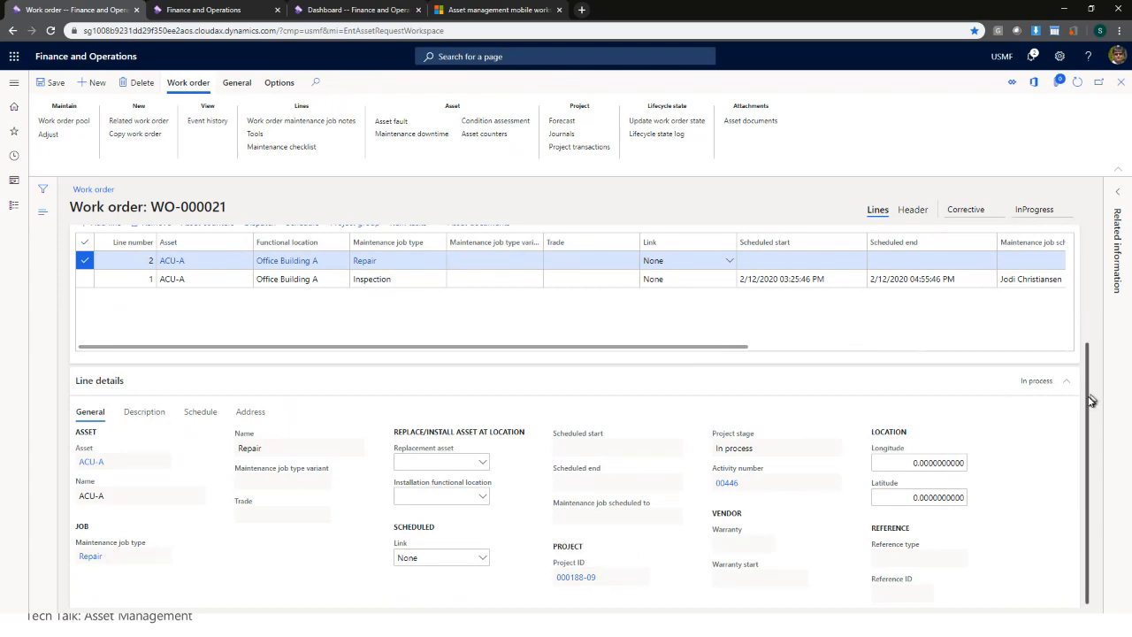
{"action": "left_click_drag", "start_coordinate": [1093, 399], "coordinate": [1089, 258]}
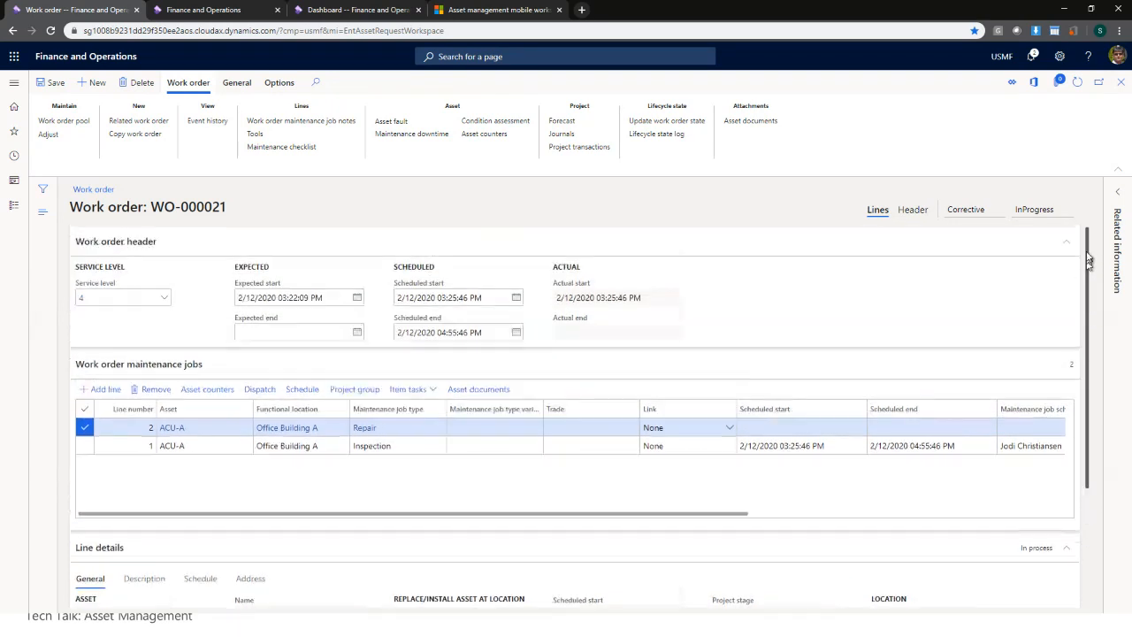
{"action": "left_click", "coordinate": [686, 121]}
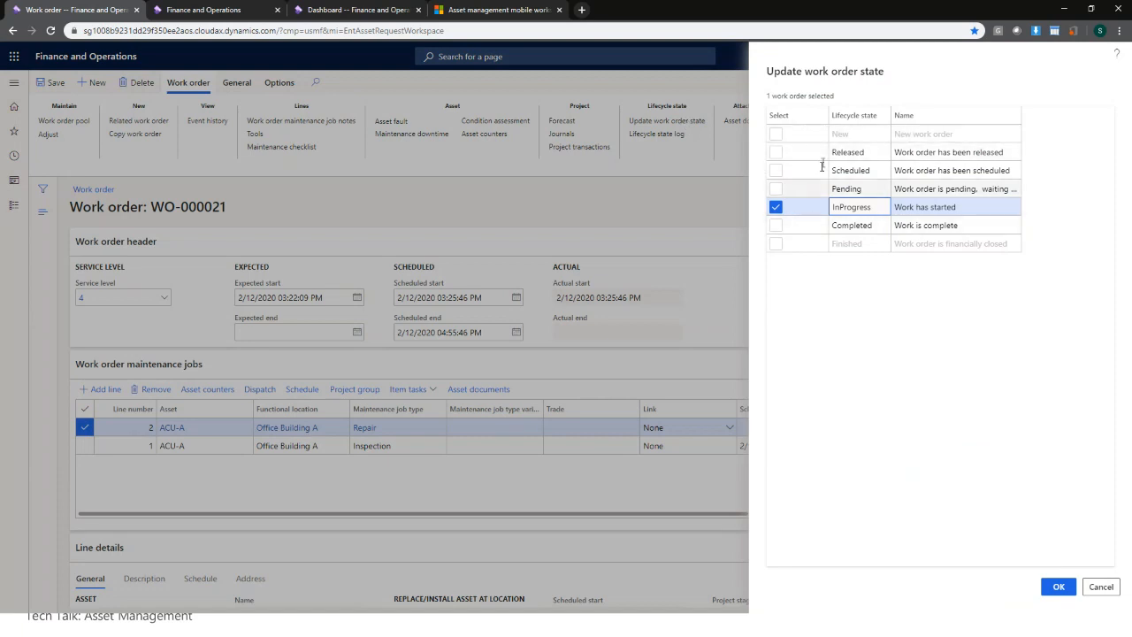
{"action": "left_click", "coordinate": [1098, 590]}
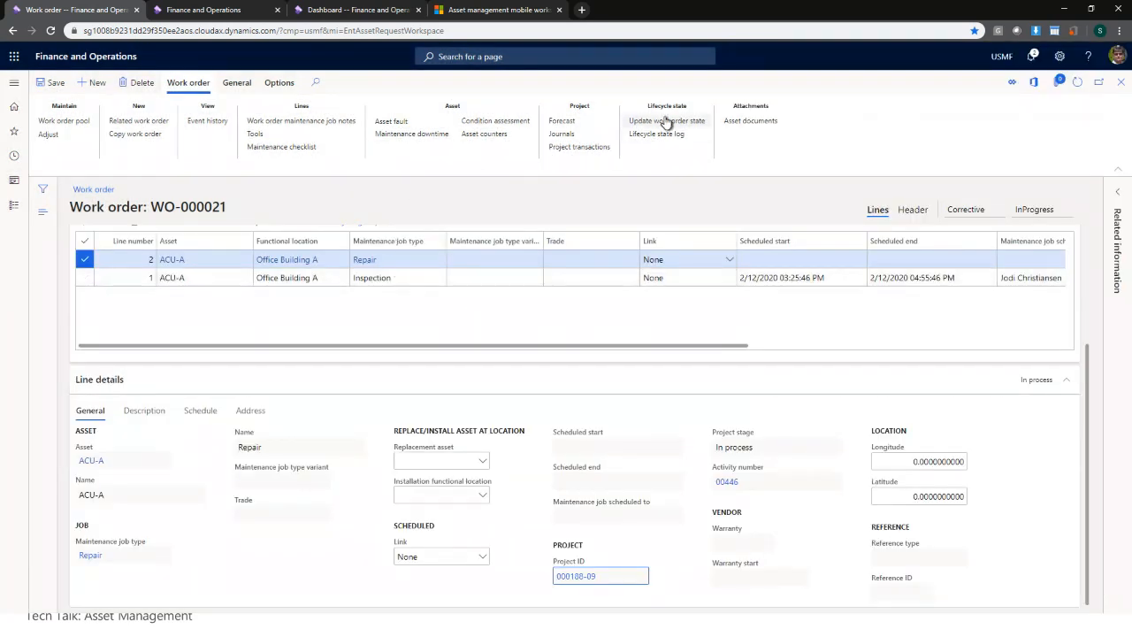
{"action": "left_click", "coordinate": [14, 83]}
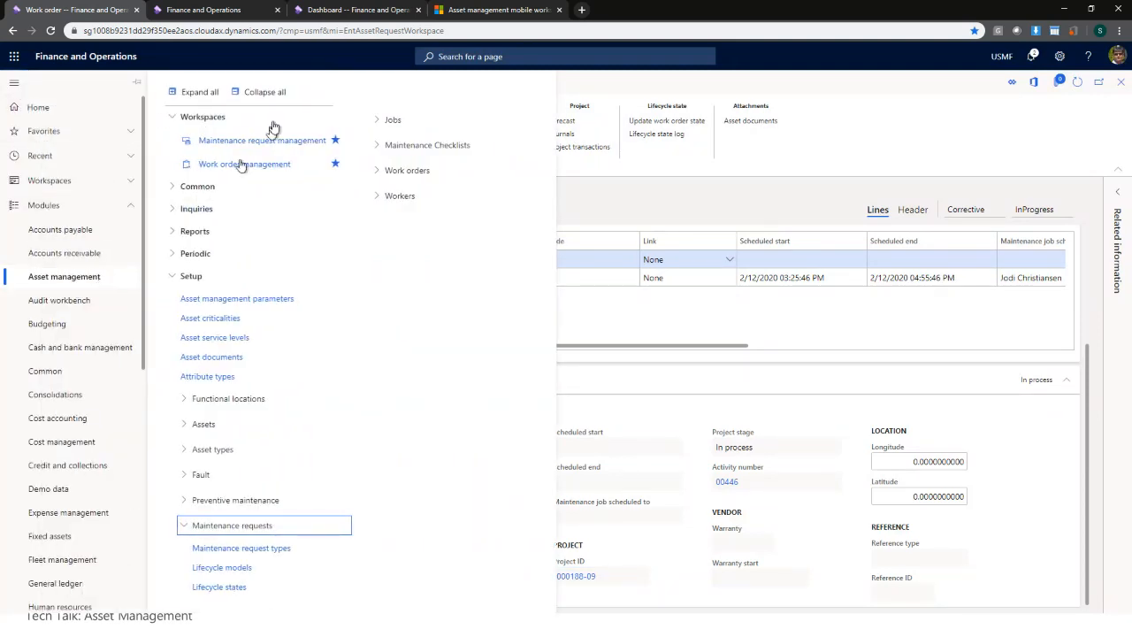
- Open the work order lifecycle states, switch Completed to edit mode, and close the page unchanged
{"action": "left_click", "coordinate": [271, 92]}
{"action": "left_click", "coordinate": [212, 231]}
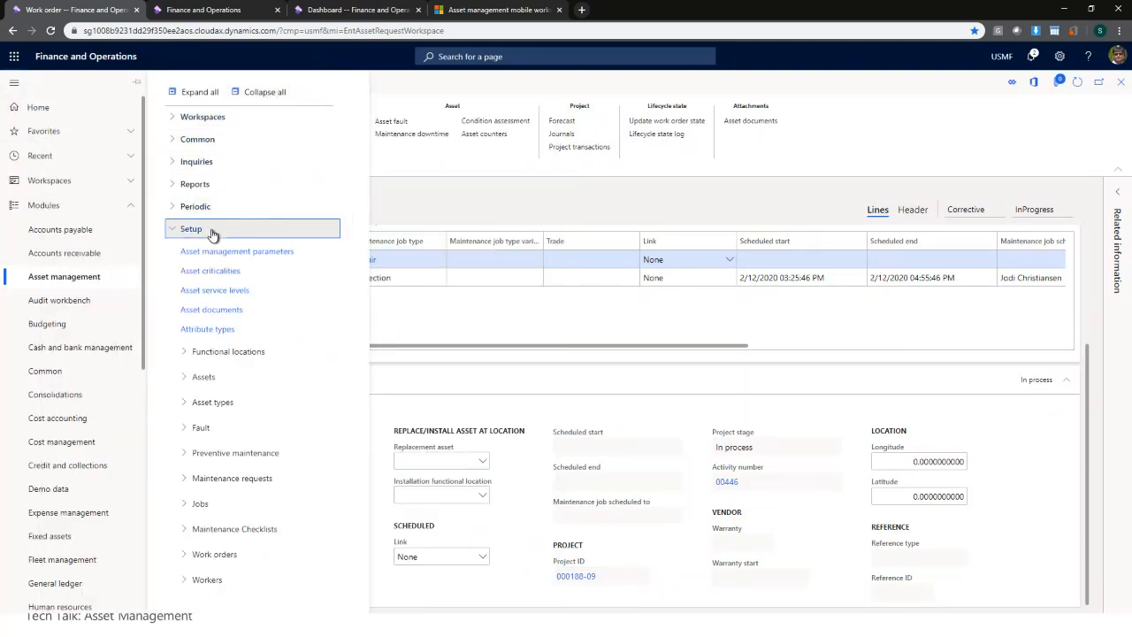
{"action": "left_click", "coordinate": [233, 559]}
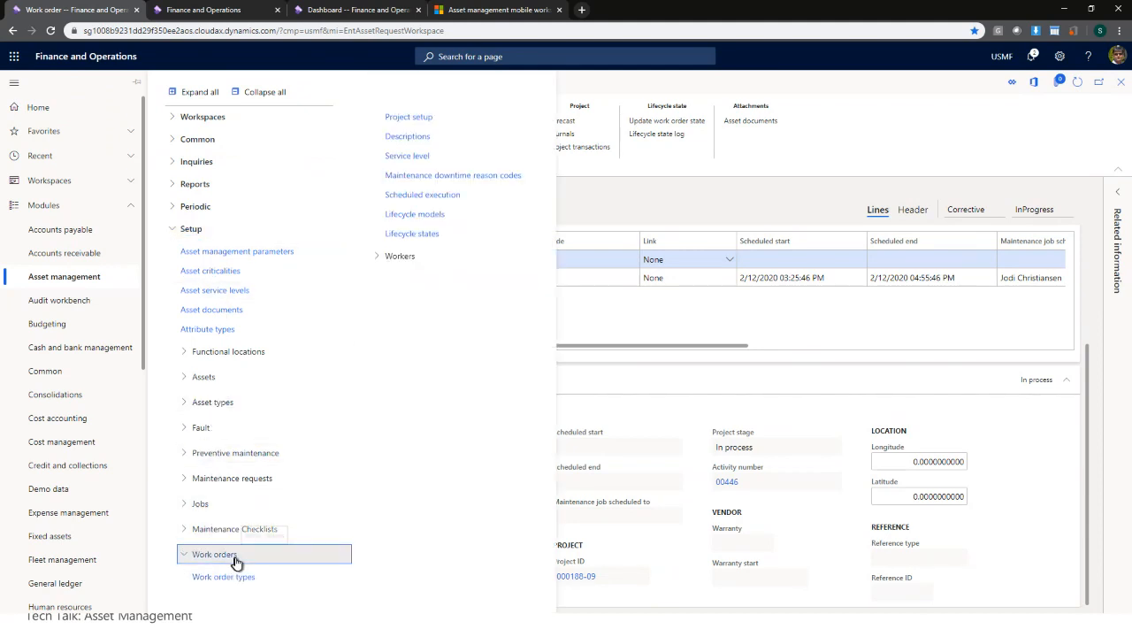
{"action": "left_click", "coordinate": [436, 235]}
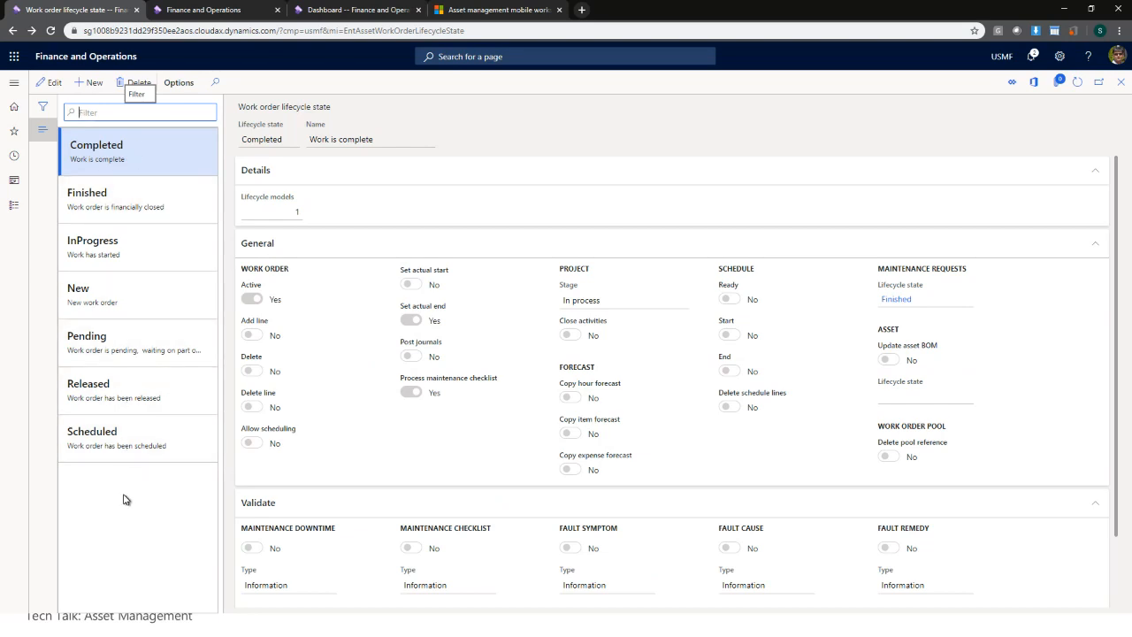
{"action": "left_click", "coordinate": [51, 84]}
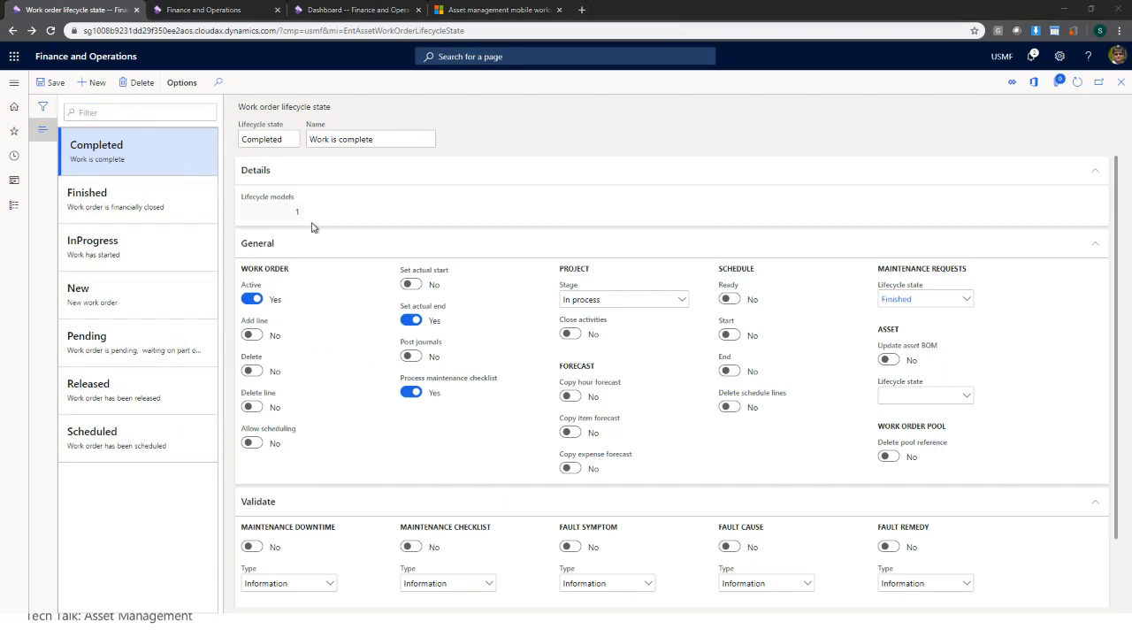
{"action": "left_click", "coordinate": [1120, 83]}
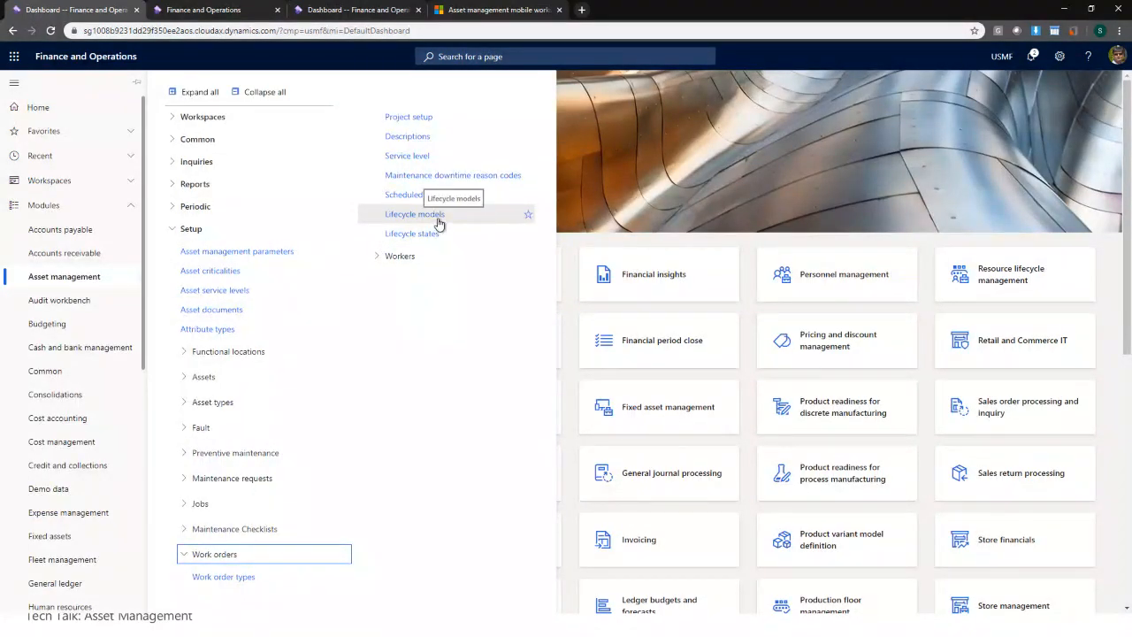
- Review the Standard lifecycle model's allowed state updates, cancel without changes, and close the models page
{"action": "left_click", "coordinate": [438, 222]}
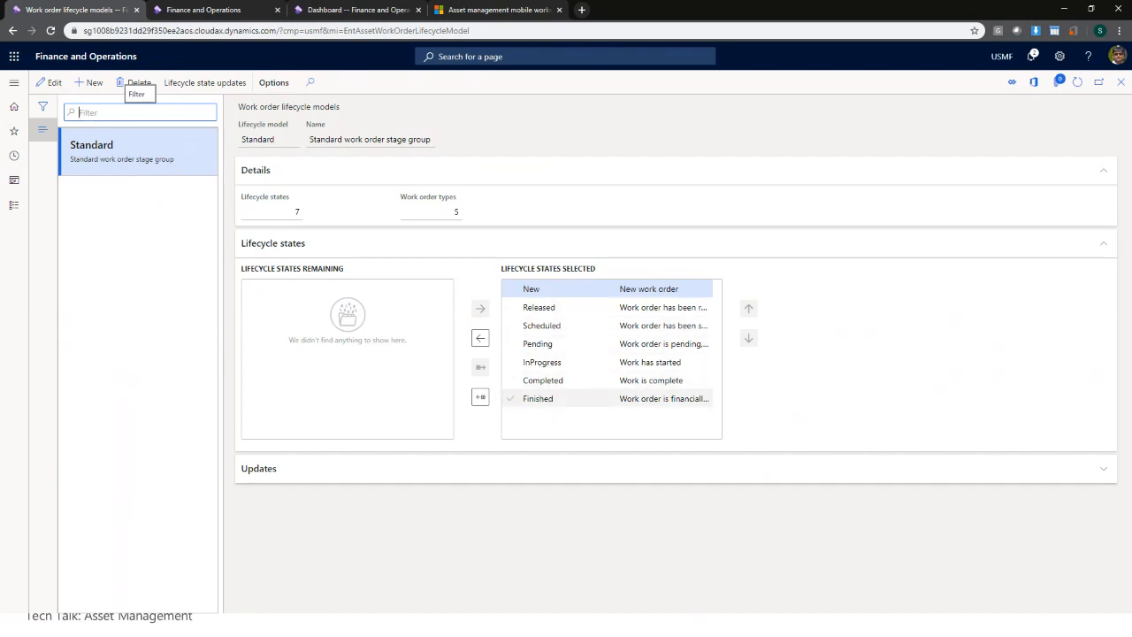
{"action": "left_click", "coordinate": [235, 86]}
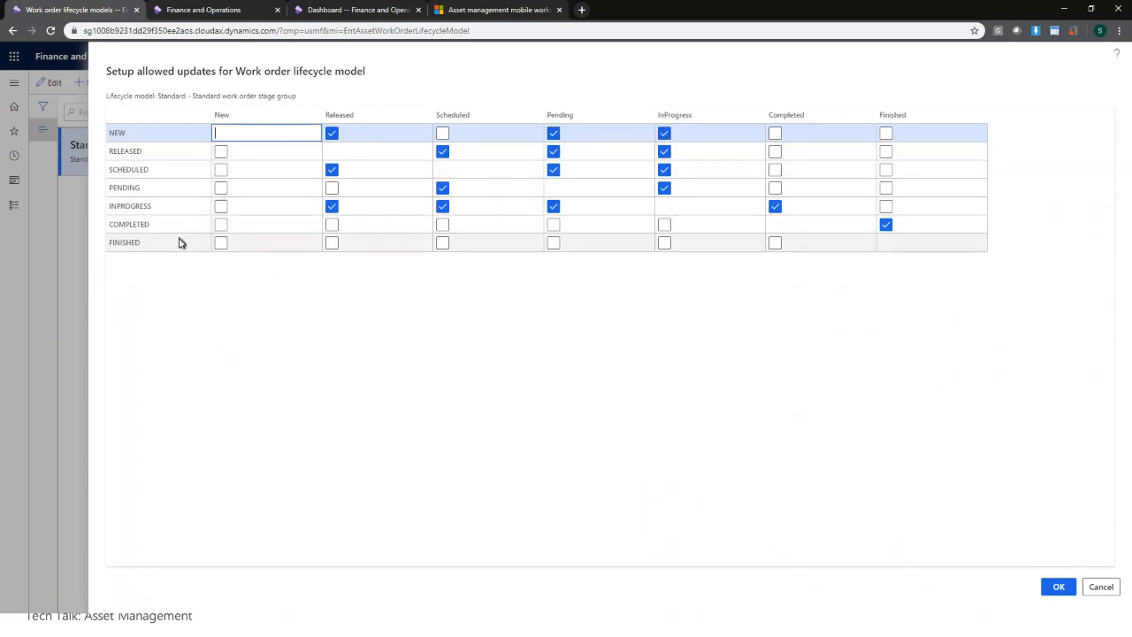
{"action": "left_click", "coordinate": [1100, 588]}
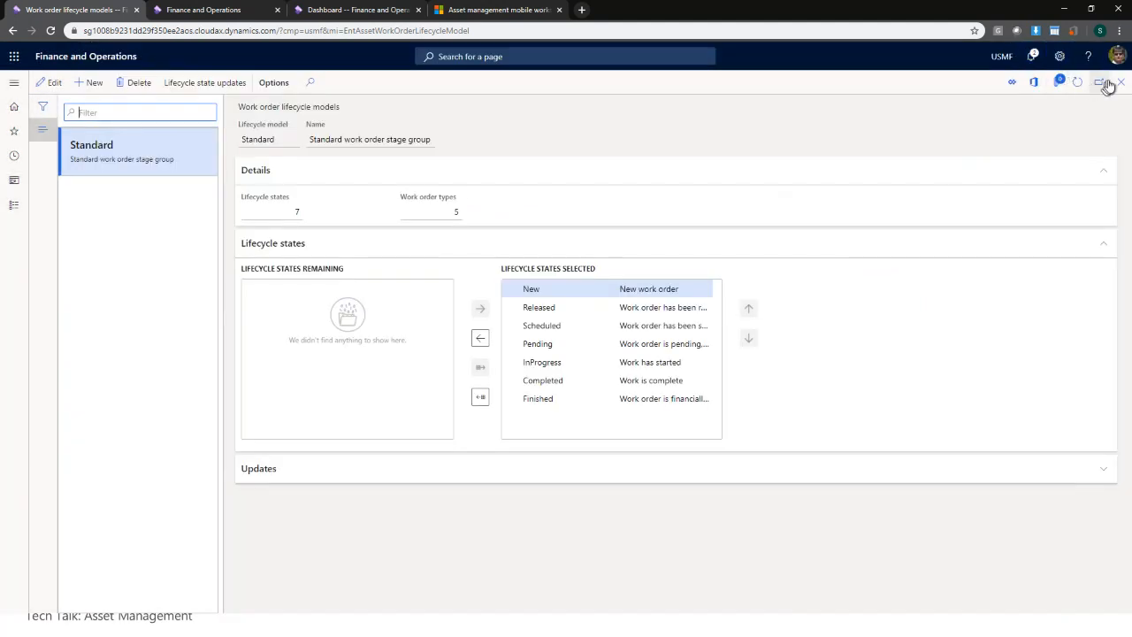
{"action": "left_click", "coordinate": [1120, 82]}
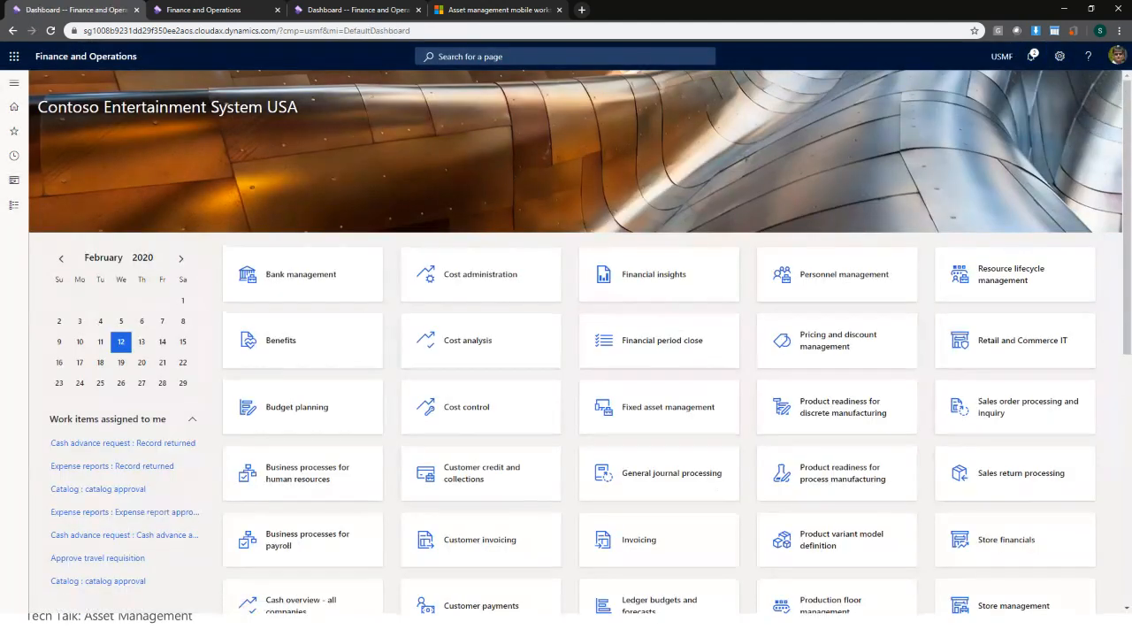
- Navigate the Asset management menu to Common > Work orders > Active work orders
{"action": "left_click", "coordinate": [14, 82]}
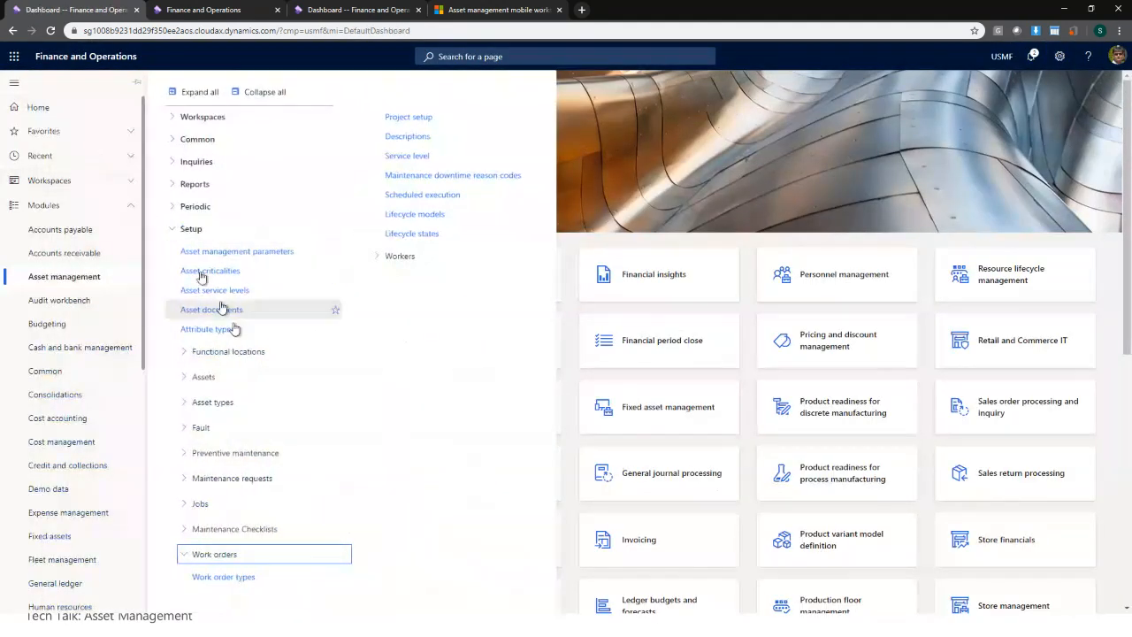
{"action": "left_click", "coordinate": [233, 379]}
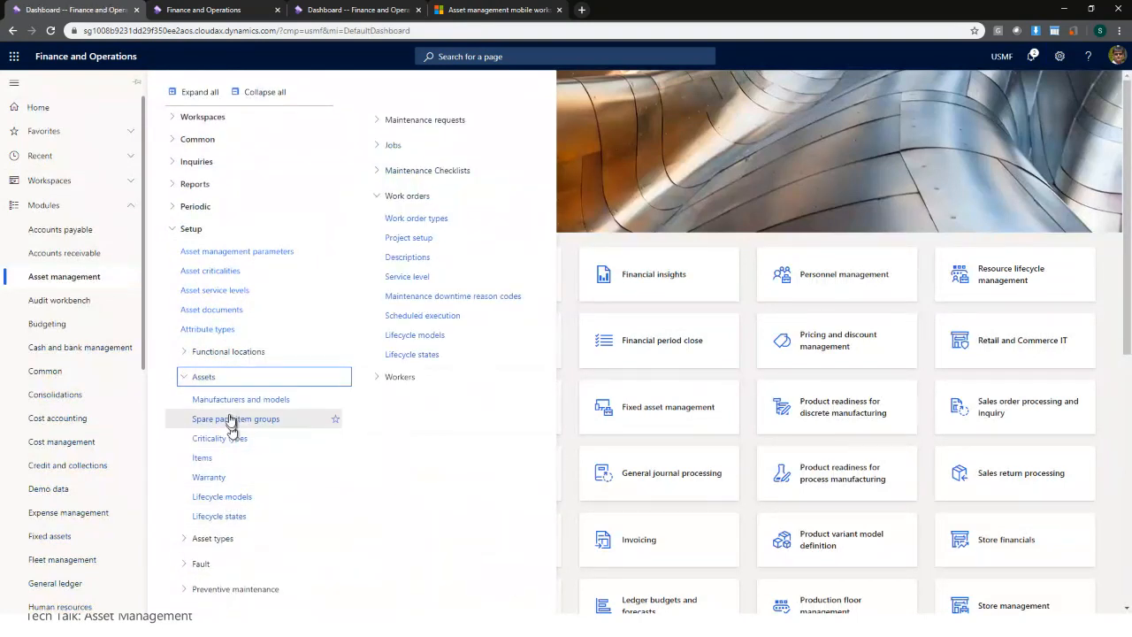
{"action": "left_click", "coordinate": [184, 229]}
{"action": "left_click", "coordinate": [208, 140]}
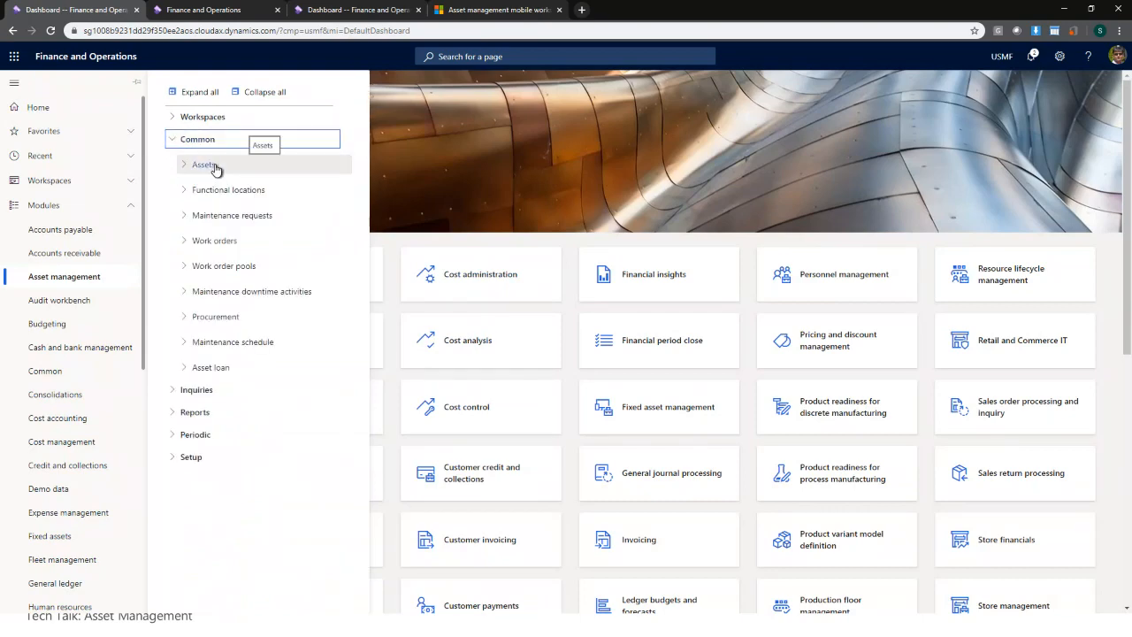
{"action": "left_click", "coordinate": [213, 168]}
{"action": "left_click", "coordinate": [214, 168]}
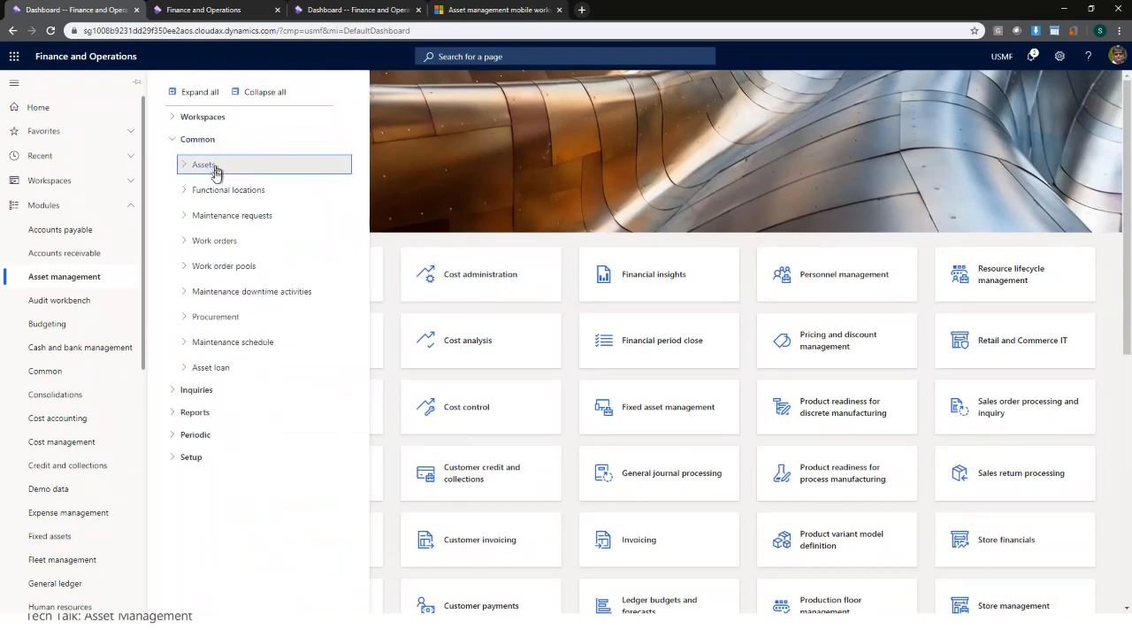
{"action": "left_click", "coordinate": [215, 242]}
{"action": "left_click", "coordinate": [245, 291]}
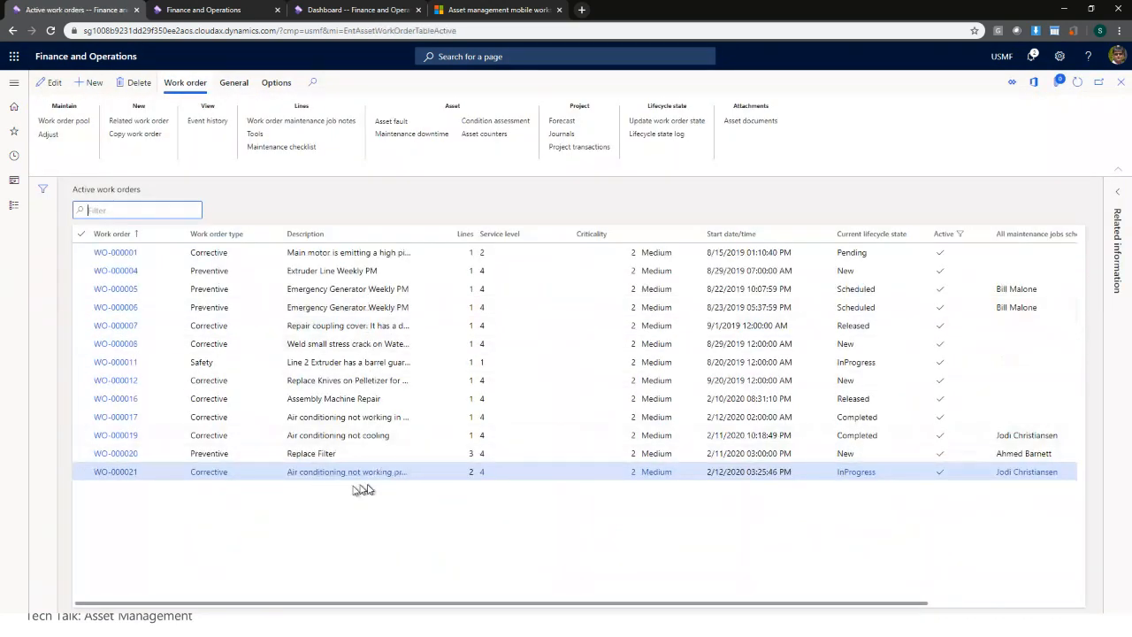
- Open work order WO-000021 and select its Repair job line
{"action": "left_click", "coordinate": [133, 475]}
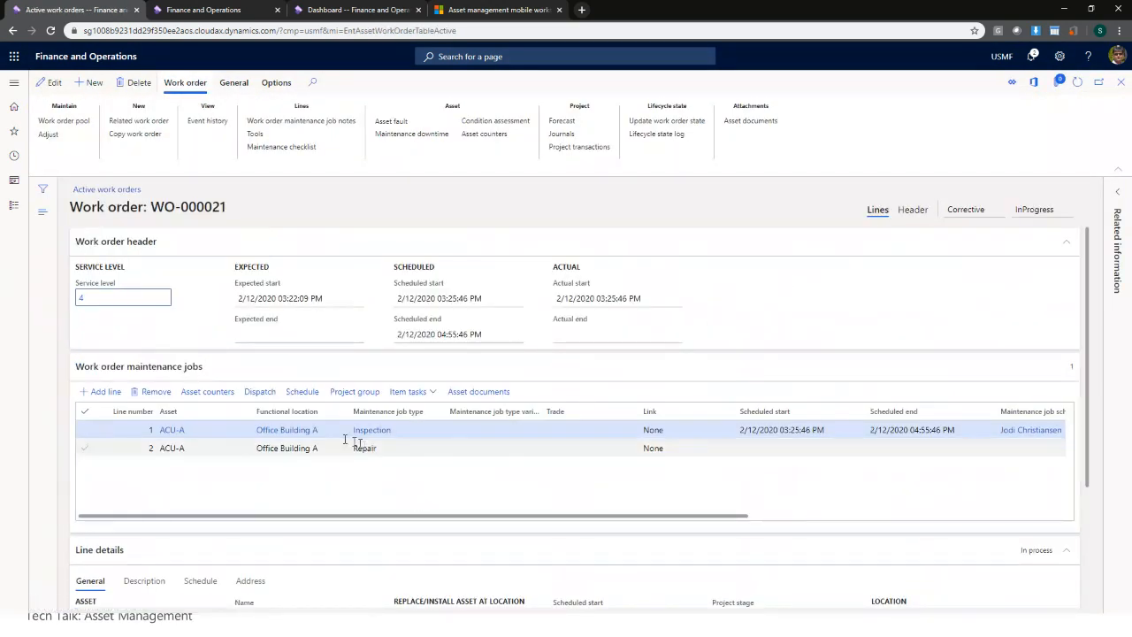
{"action": "left_click", "coordinate": [383, 448]}
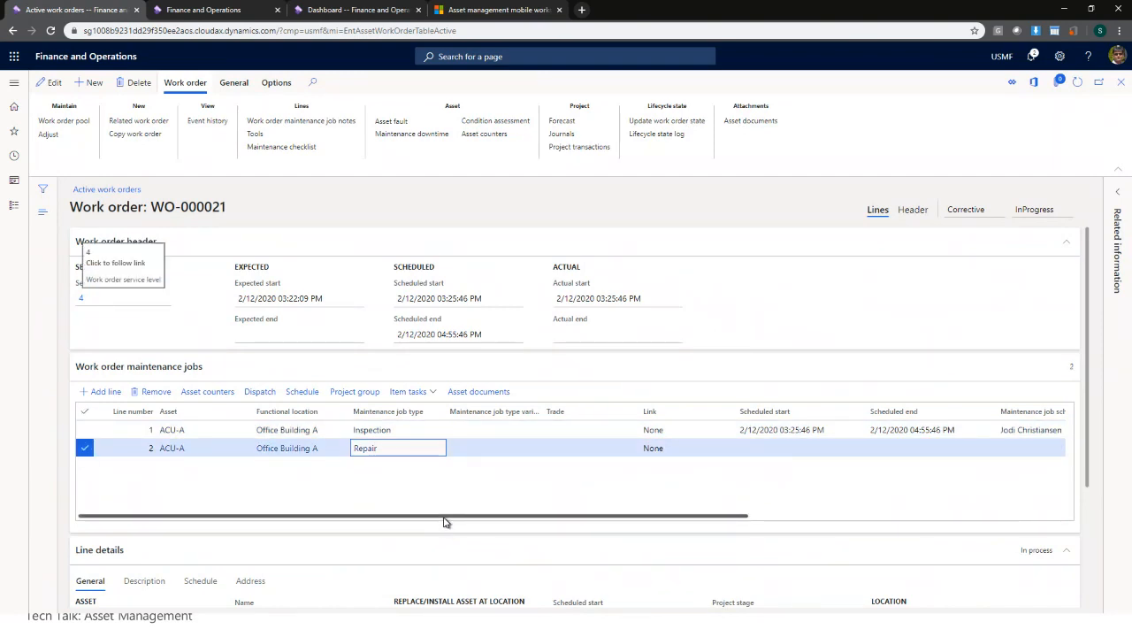
{"action": "left_click_drag", "start_coordinate": [444, 525], "coordinate": [392, 526]}
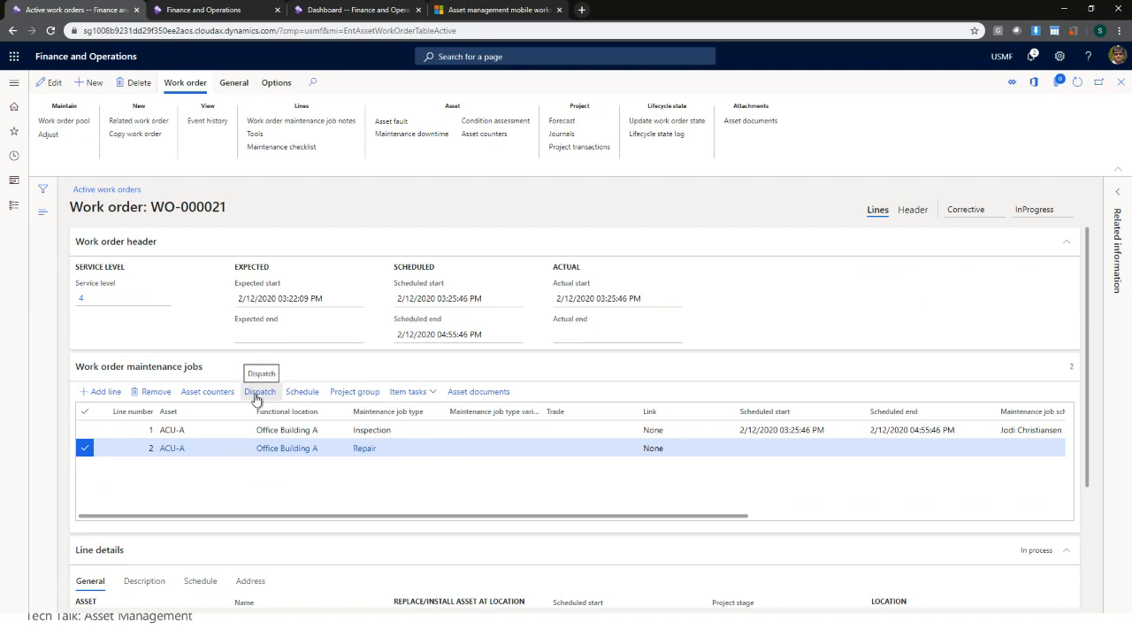
- Schedule the Repair job in group 4110 with 2.00 hours for resource 4112 on 2/12/2020
{"action": "left_click", "coordinate": [302, 391]}
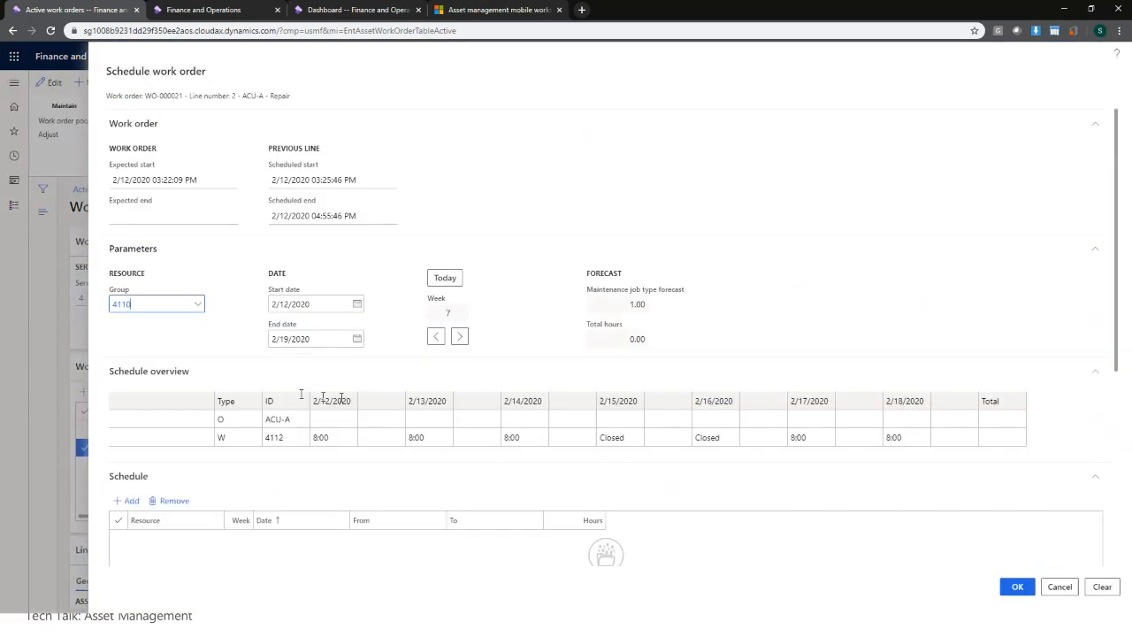
{"action": "left_click", "coordinate": [199, 304]}
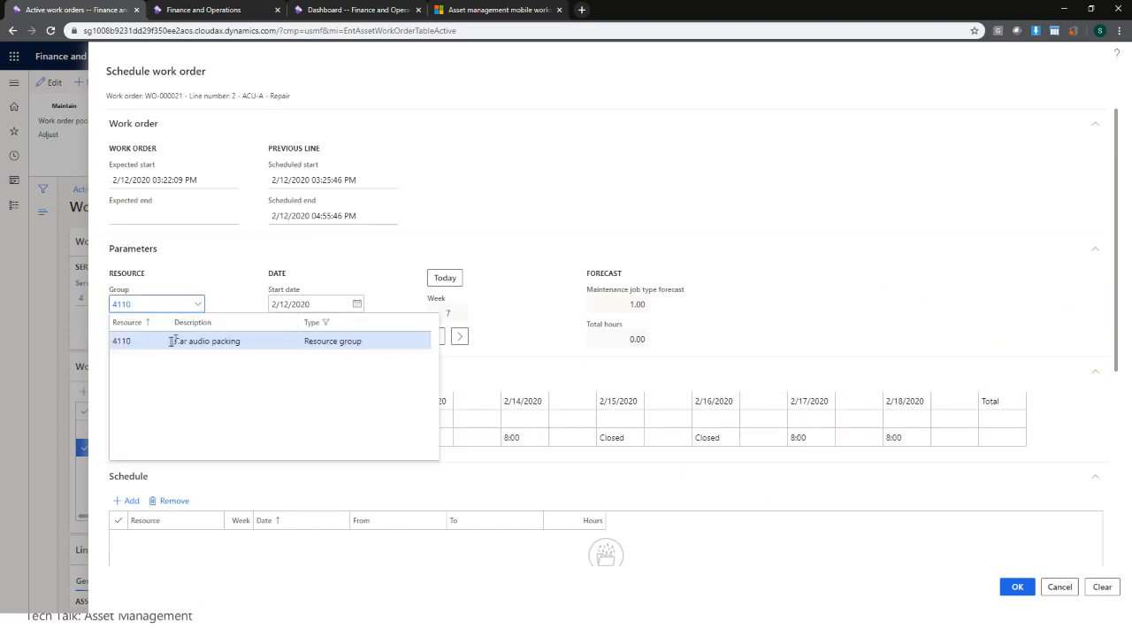
{"action": "left_click", "coordinate": [235, 304]}
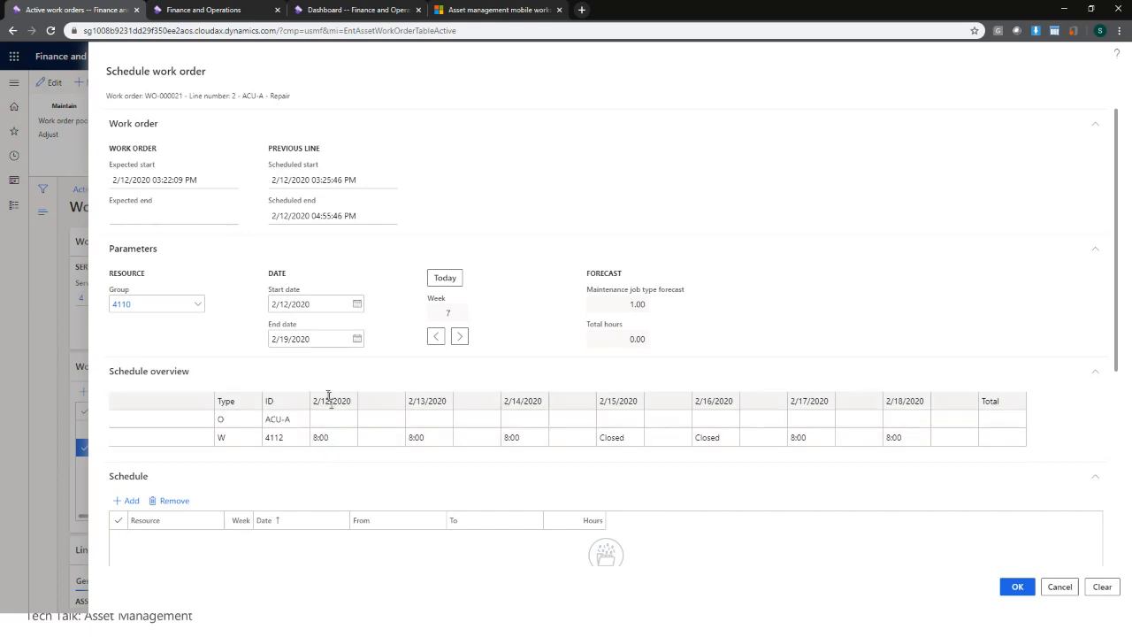
{"action": "left_click", "coordinate": [373, 437]}
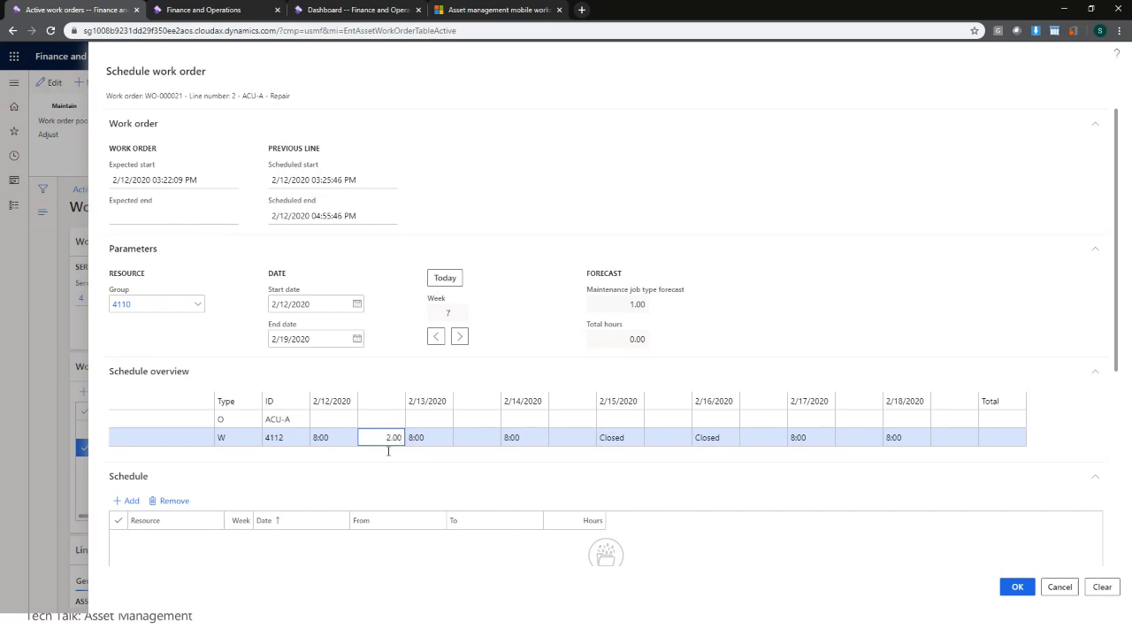
{"action": "left_click", "coordinate": [423, 486]}
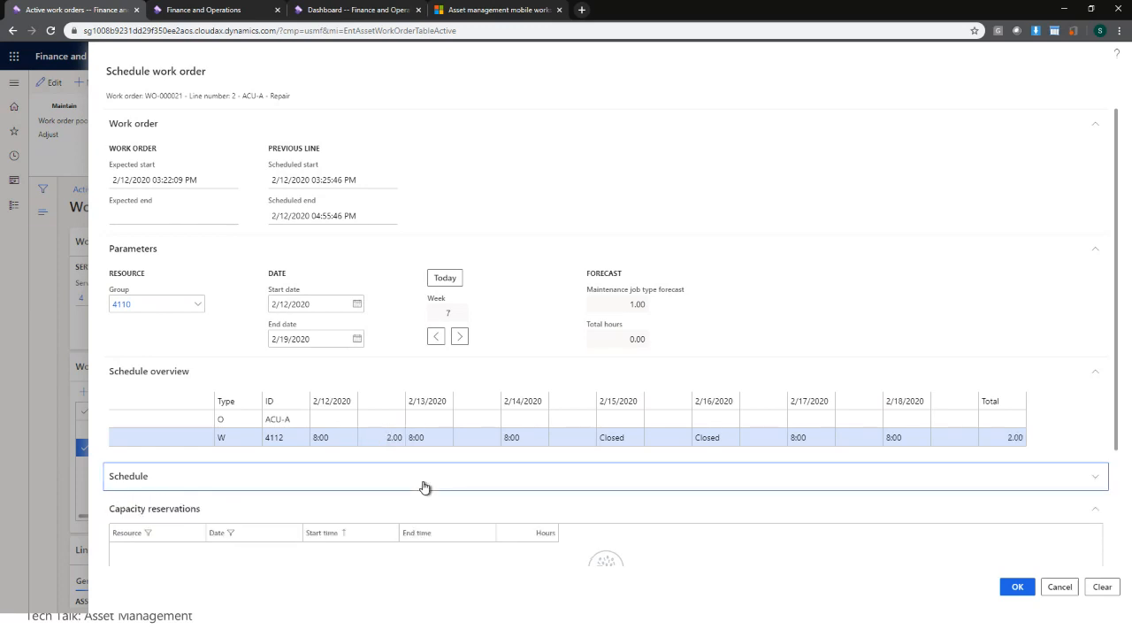
{"action": "left_click", "coordinate": [423, 486]}
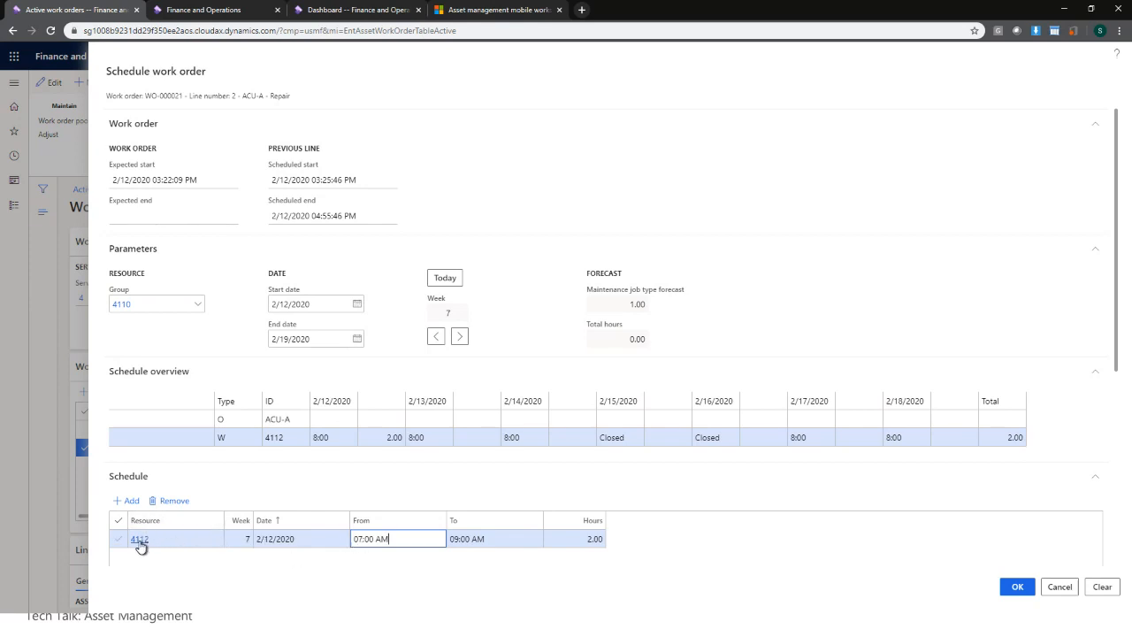
{"action": "left_click", "coordinate": [1018, 588]}
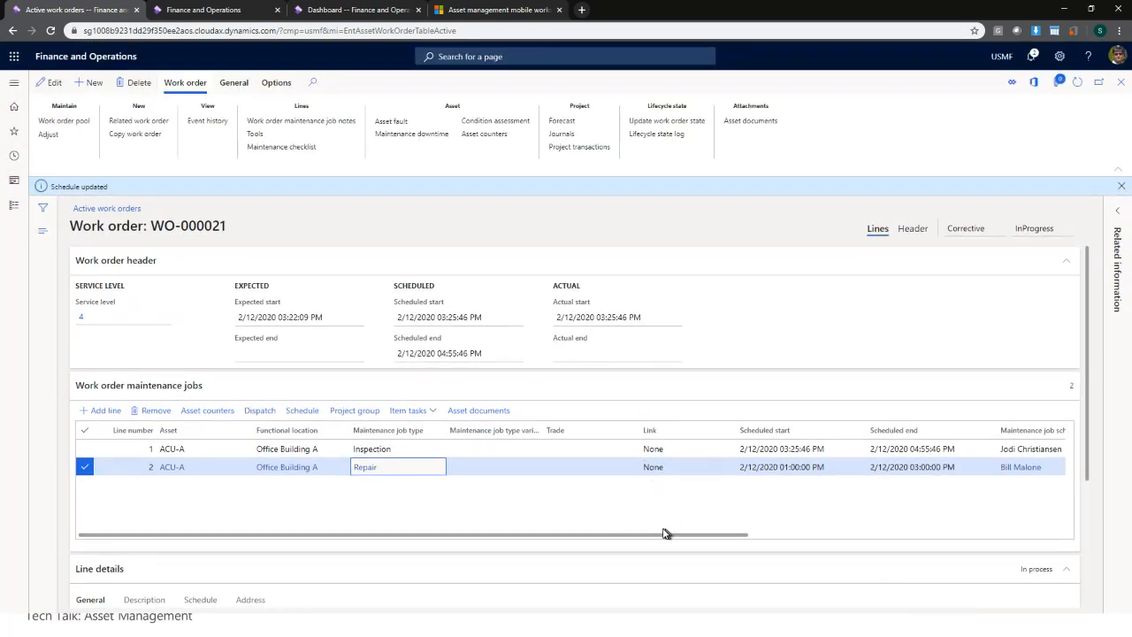
{"action": "left_click_drag", "start_coordinate": [649, 536], "coordinate": [782, 536]}
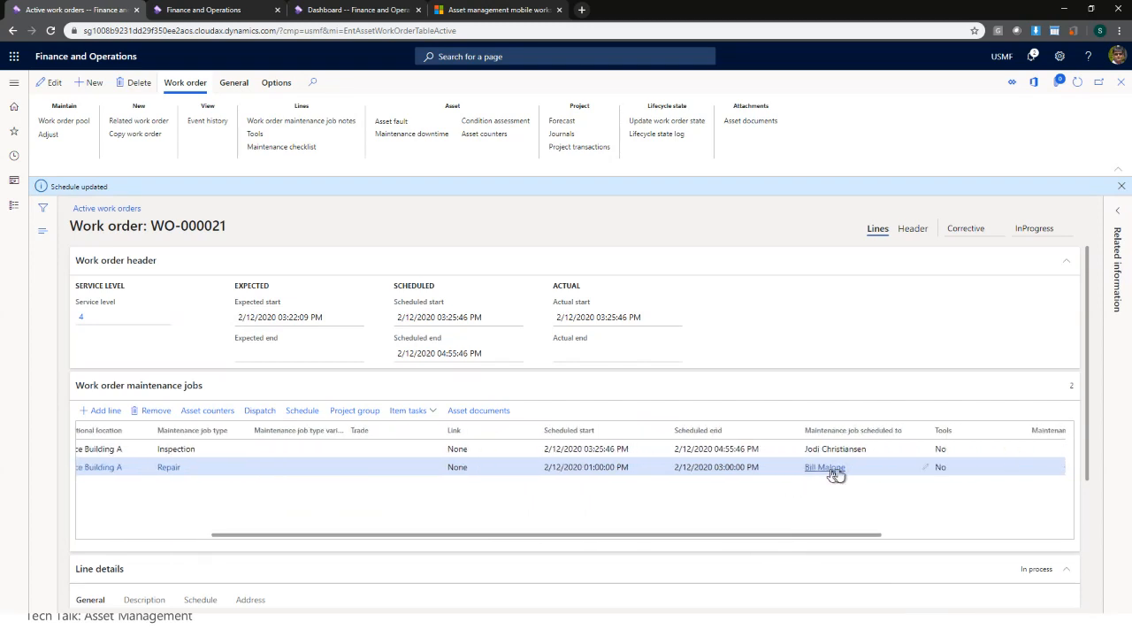
{"action": "mouse_move", "coordinate": [823, 472]}
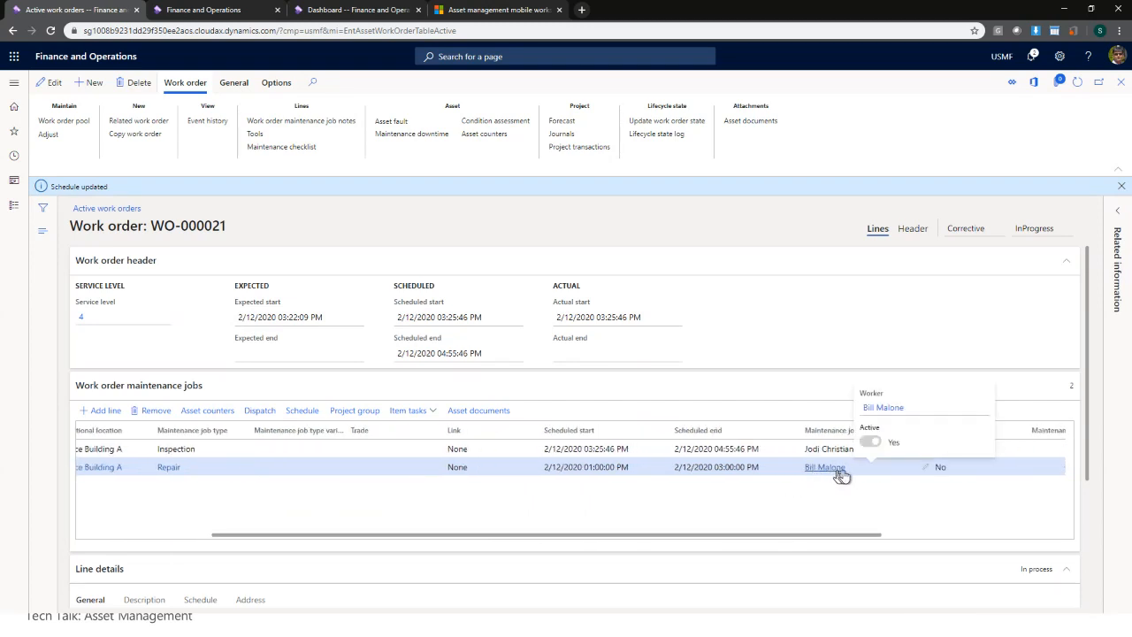
{"action": "left_click_drag", "start_coordinate": [799, 537], "coordinate": [652, 539]}
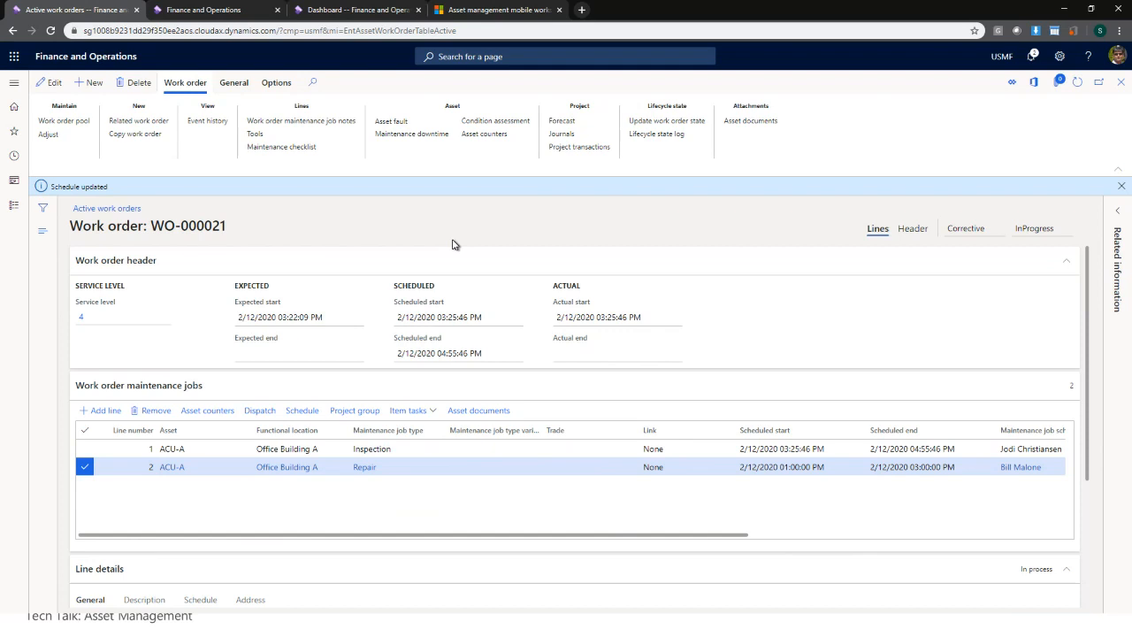
- Open WO-000021's project journals and scroll down to the empty Expense section
{"action": "left_click", "coordinate": [557, 141]}
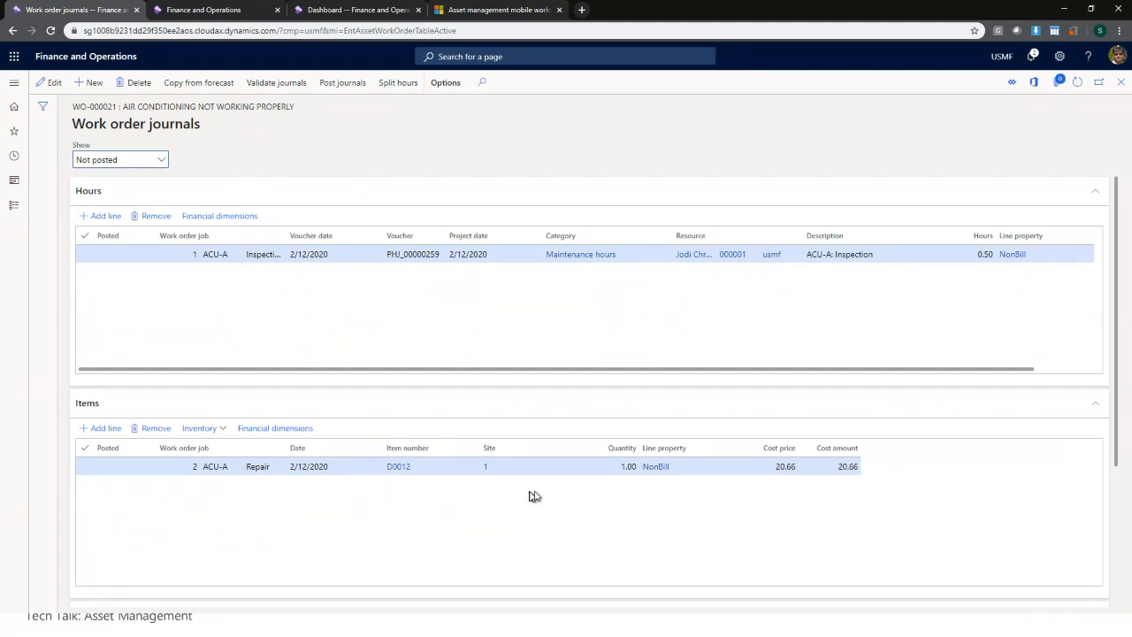
{"action": "scroll", "coordinate": [863, 502], "scroll_direction": "down", "scroll_amount": 2}
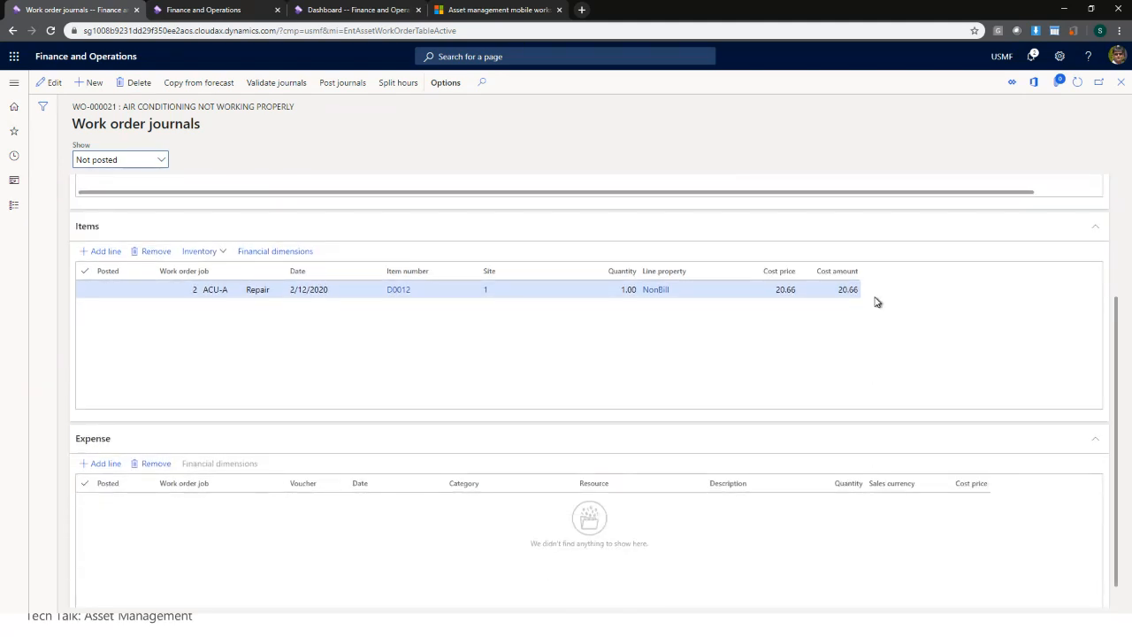
{"action": "scroll", "coordinate": [877, 300], "scroll_direction": "up", "scroll_amount": 2}
{"action": "scroll", "coordinate": [877, 299], "scroll_direction": "down", "scroll_amount": 2}
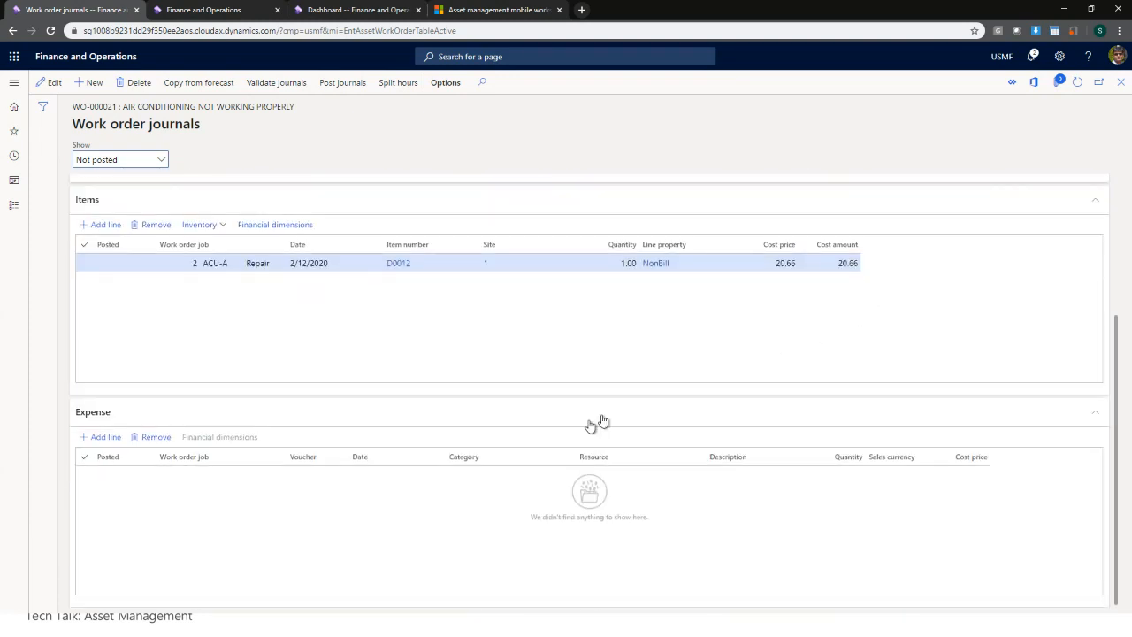
- Add an expense journal line for the Repair job with category Travel
{"action": "left_click", "coordinate": [106, 438]}
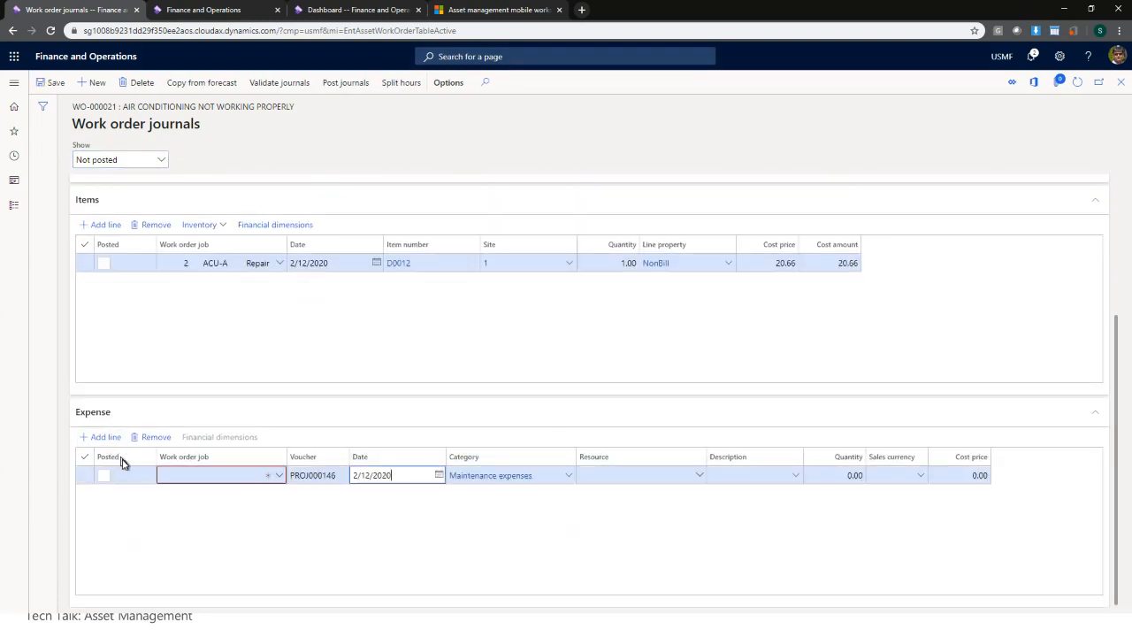
{"action": "left_click", "coordinate": [277, 475]}
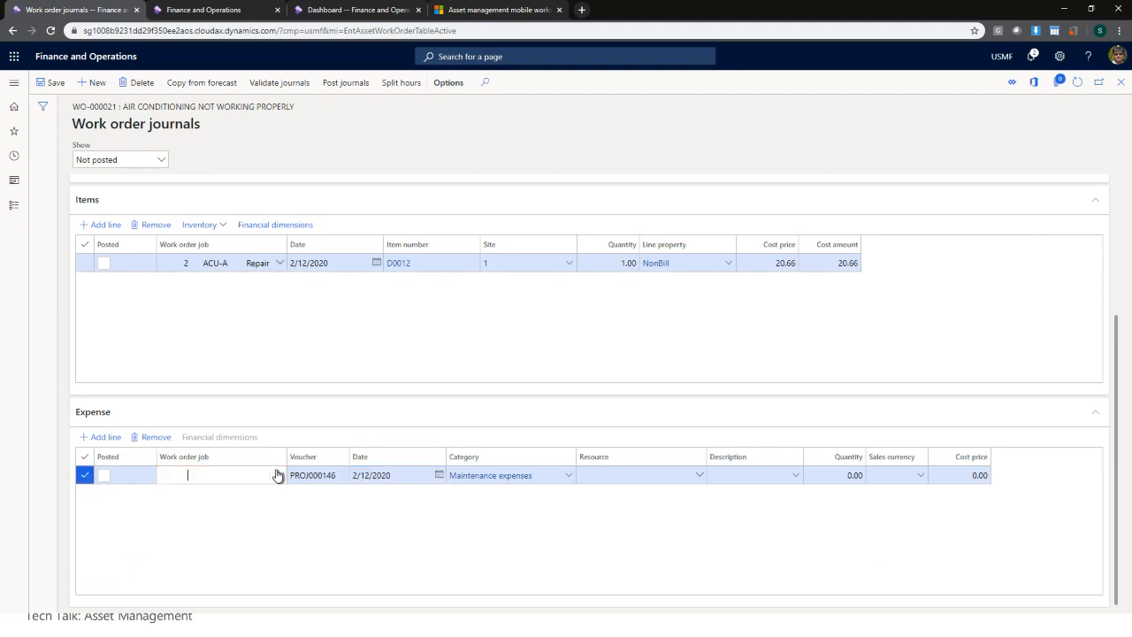
{"action": "left_click", "coordinate": [277, 476]}
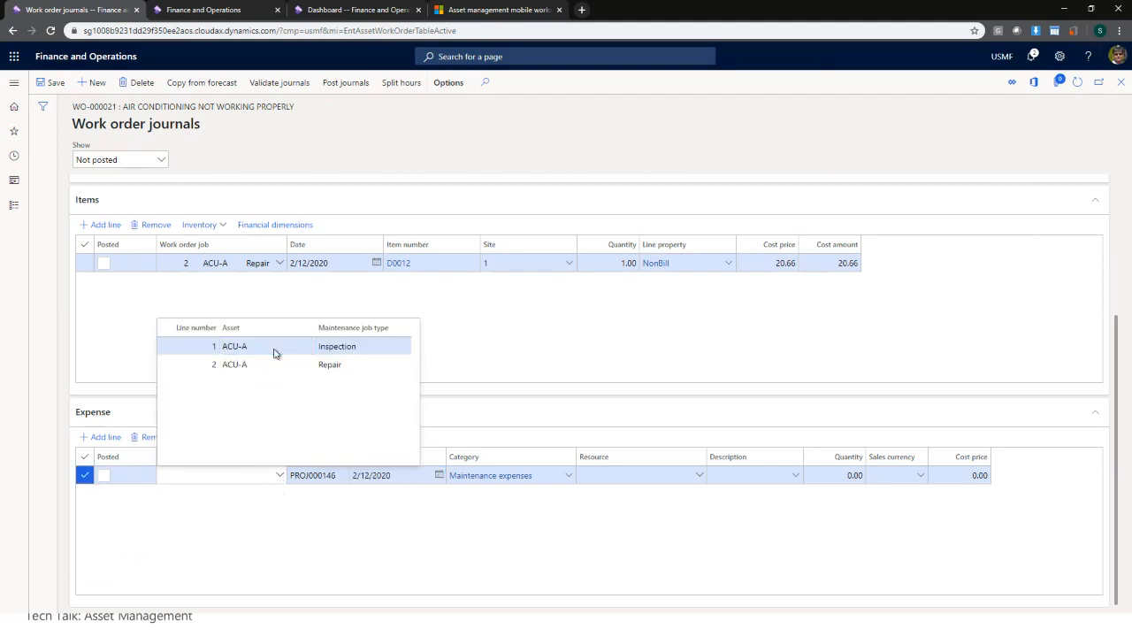
{"action": "left_click", "coordinate": [274, 353]}
{"action": "left_click", "coordinate": [281, 476]}
{"action": "left_click", "coordinate": [309, 366]}
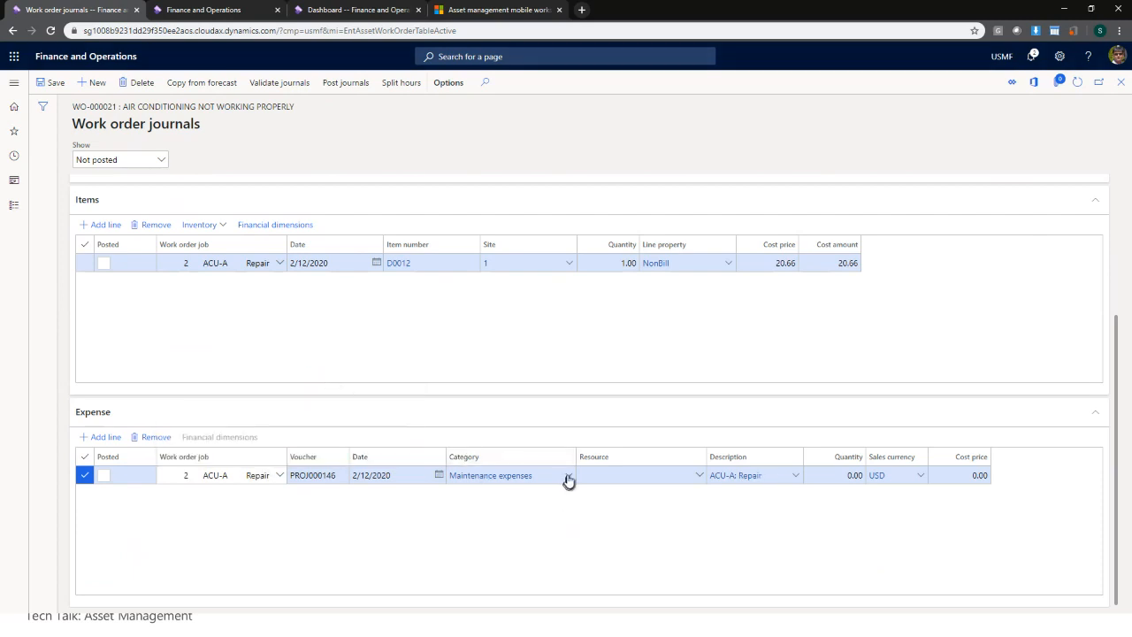
{"action": "left_click", "coordinate": [569, 478]}
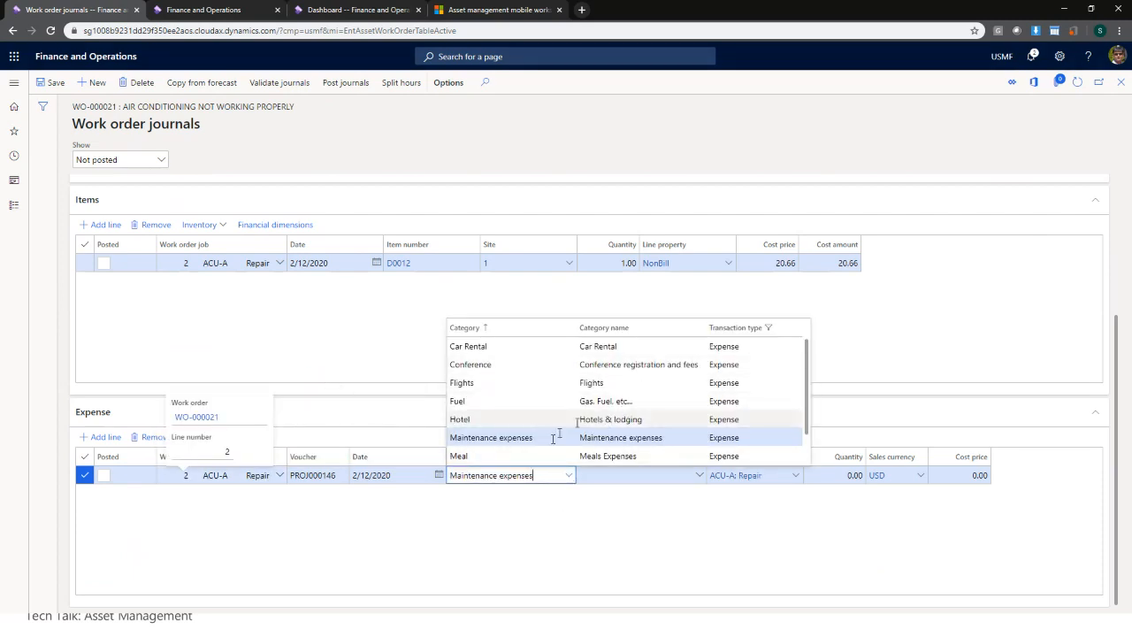
{"action": "scroll", "coordinate": [531, 419], "scroll_direction": "down", "scroll_amount": 2}
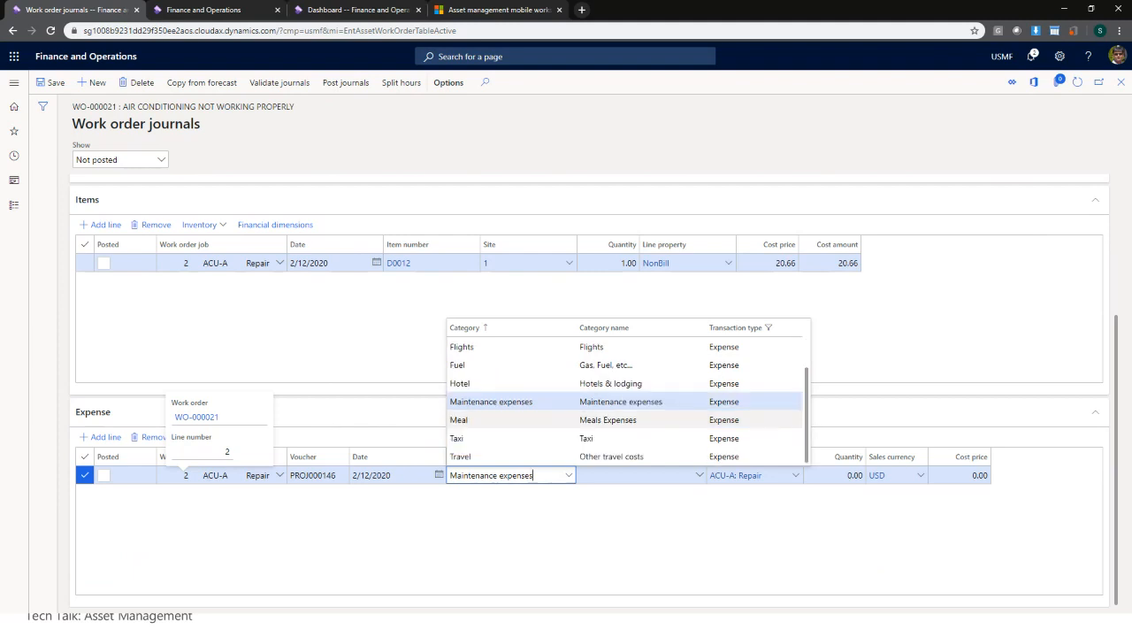
{"action": "left_click", "coordinate": [553, 457]}
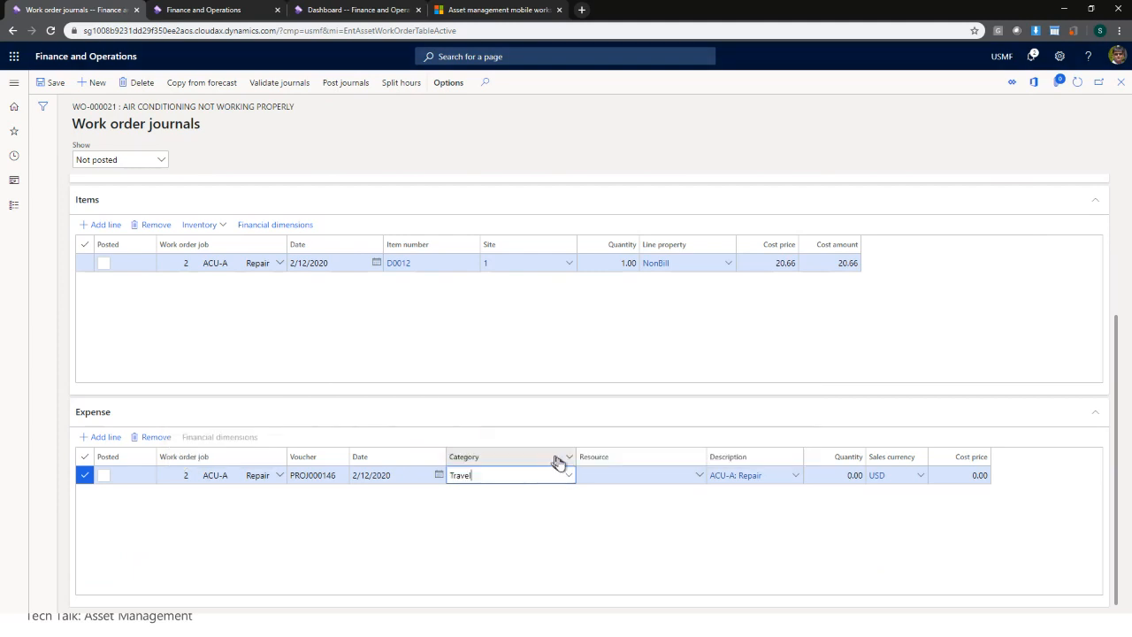
- Set resource 000007, quantity 1 and cost price 50 on the Travel line, then save
{"action": "left_click", "coordinate": [699, 476]}
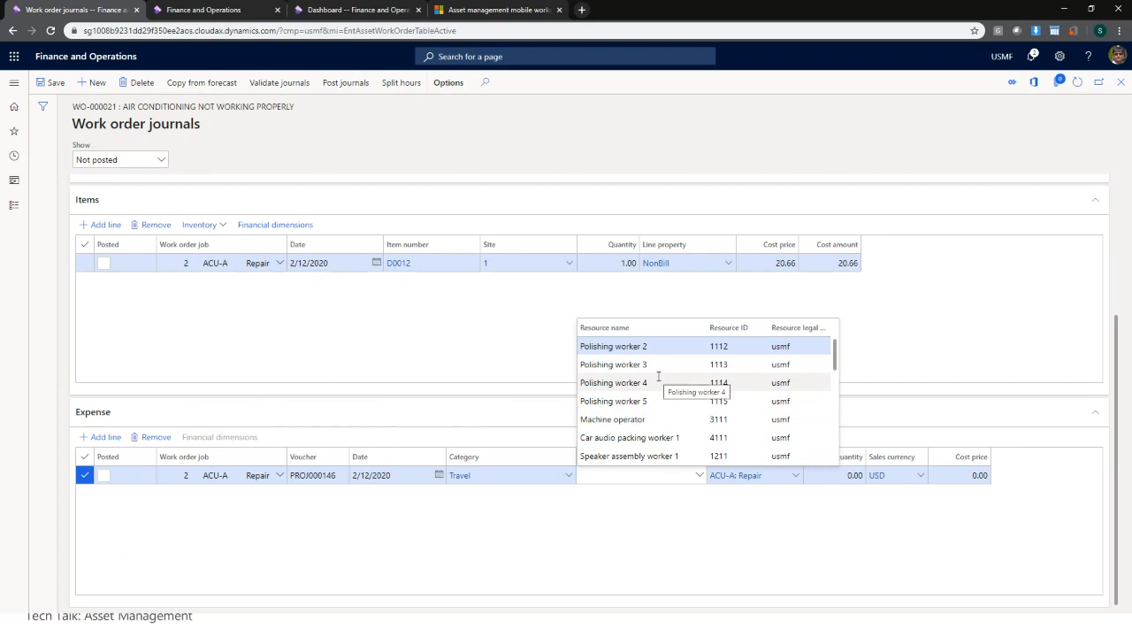
{"action": "scroll", "coordinate": [658, 376], "scroll_direction": "down", "scroll_amount": 5}
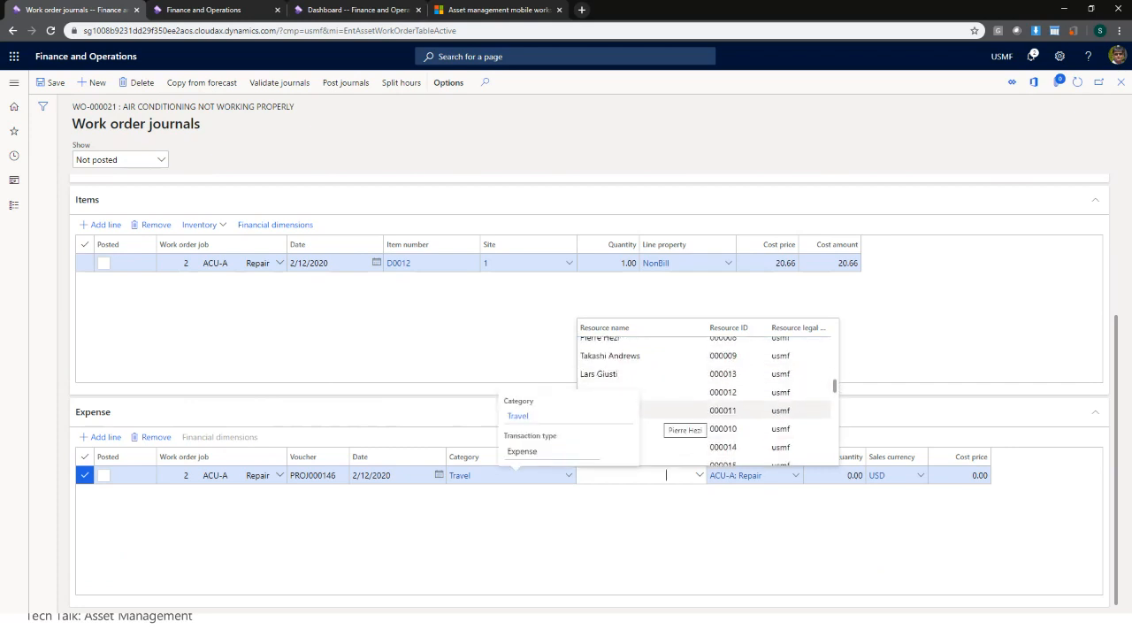
{"action": "scroll", "coordinate": [664, 423], "scroll_direction": "down", "scroll_amount": 4}
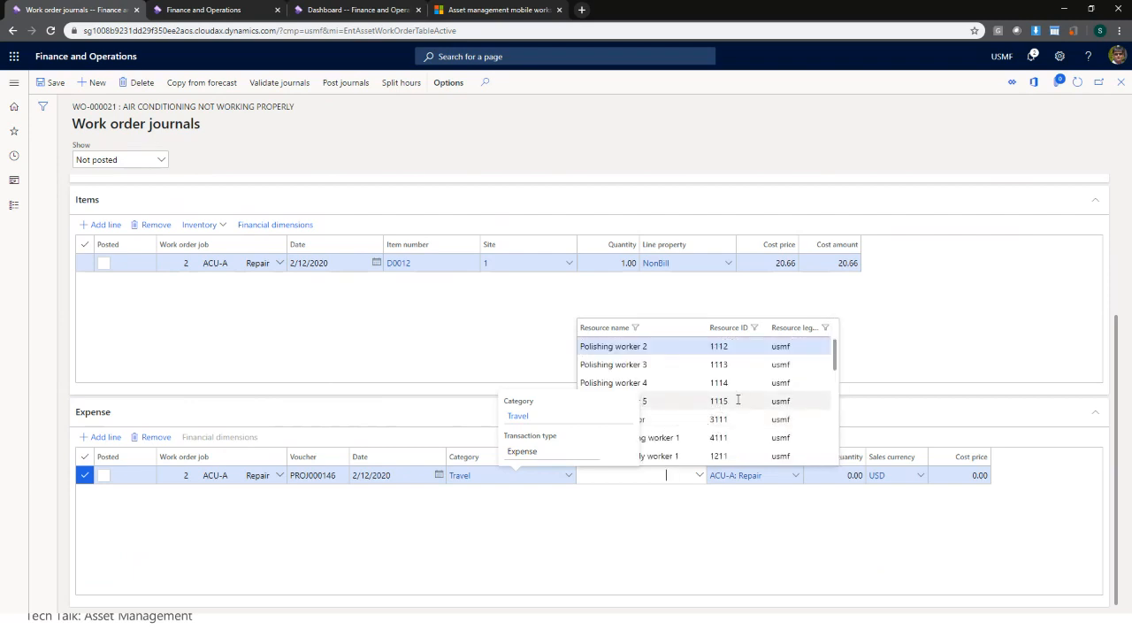
{"action": "scroll", "coordinate": [742, 398], "scroll_direction": "down", "scroll_amount": 2}
{"action": "scroll", "coordinate": [785, 401], "scroll_direction": "up", "scroll_amount": 1}
{"action": "scroll", "coordinate": [793, 400], "scroll_direction": "up", "scroll_amount": 1}
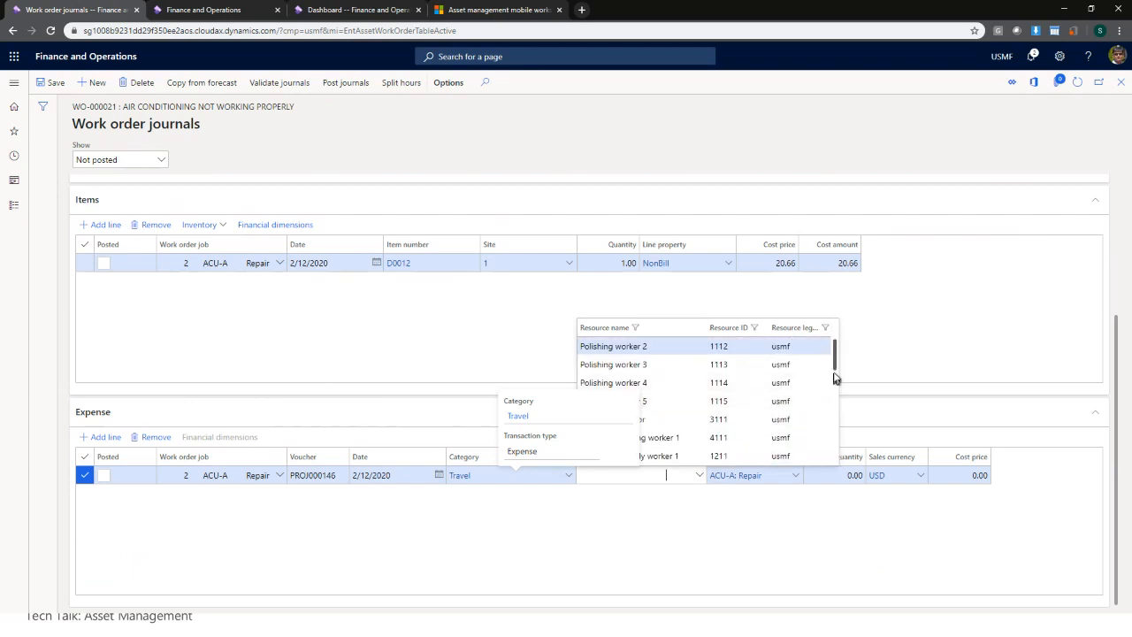
{"action": "left_click_drag", "start_coordinate": [835, 365], "coordinate": [836, 430]}
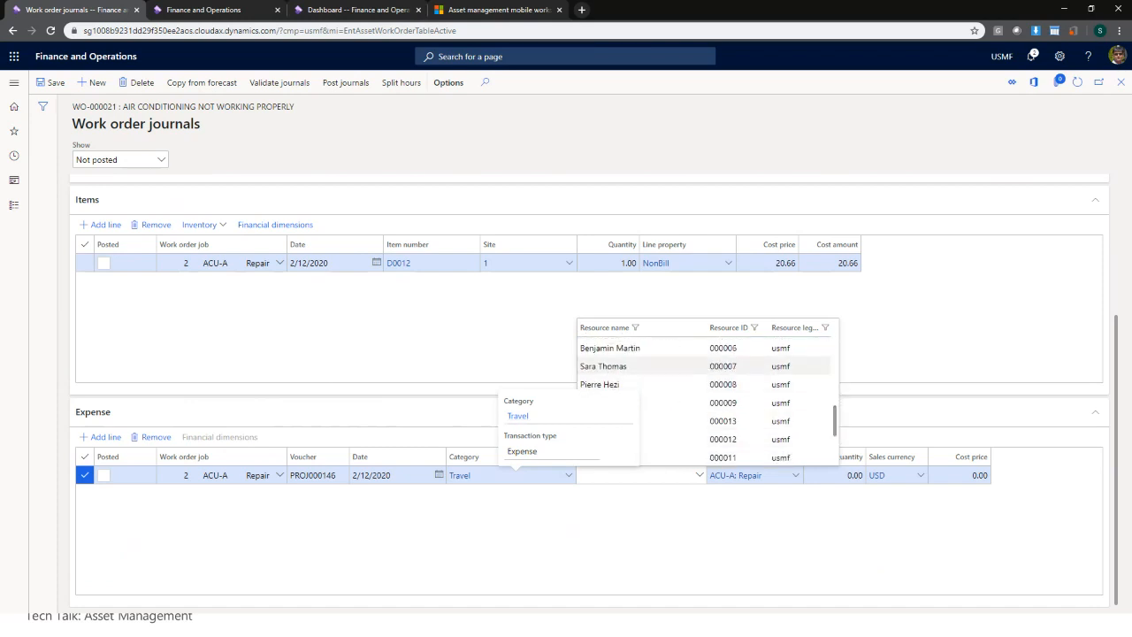
{"action": "left_click", "coordinate": [610, 368]}
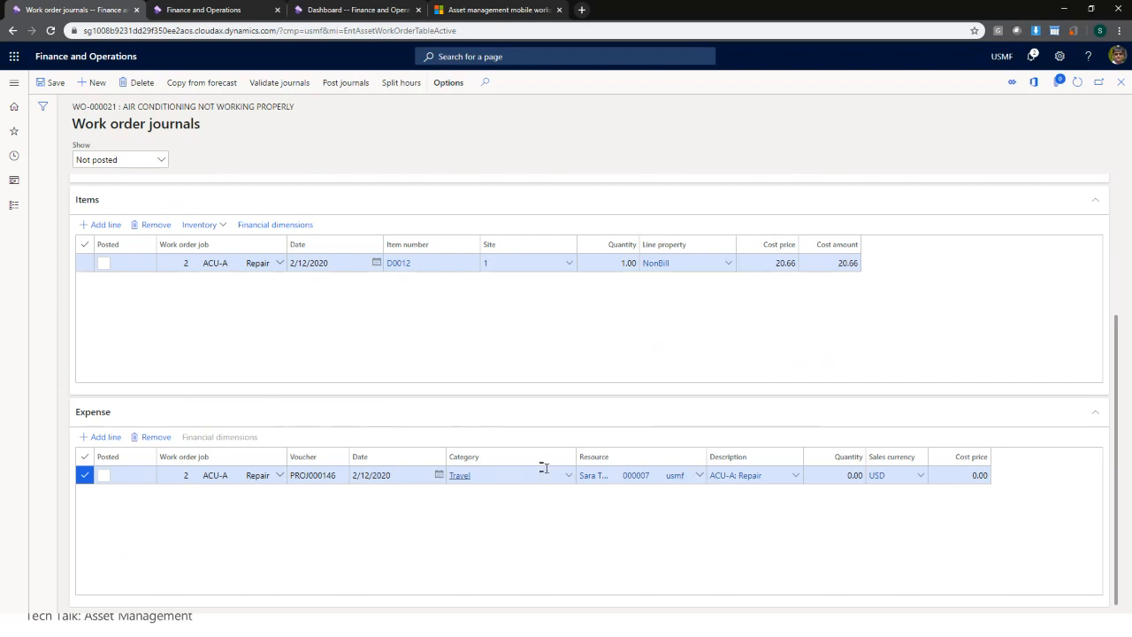
{"action": "left_click", "coordinate": [821, 476]}
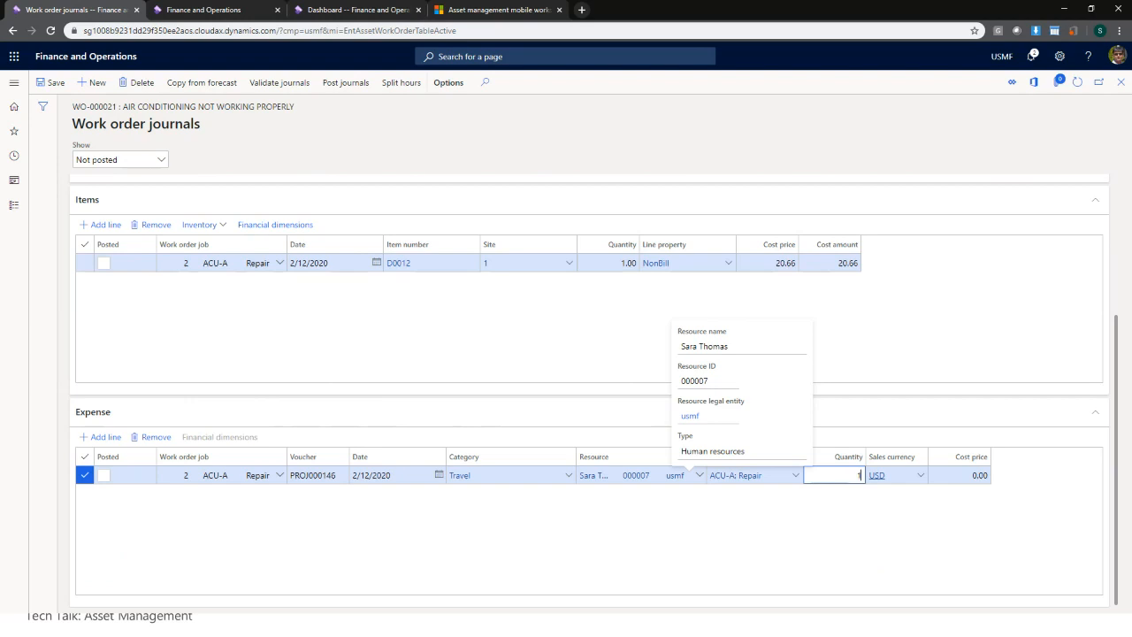
{"action": "type", "text": "1"}
{"action": "key", "text": "Tab"}
{"action": "key", "text": "Tab"}
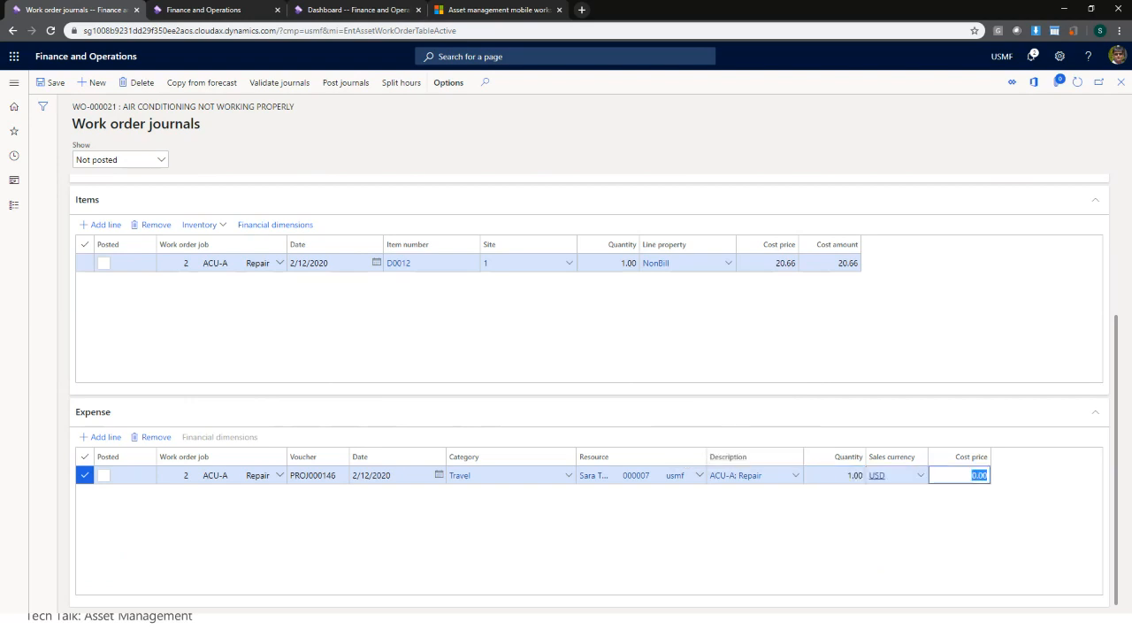
{"action": "type", "text": "50"}
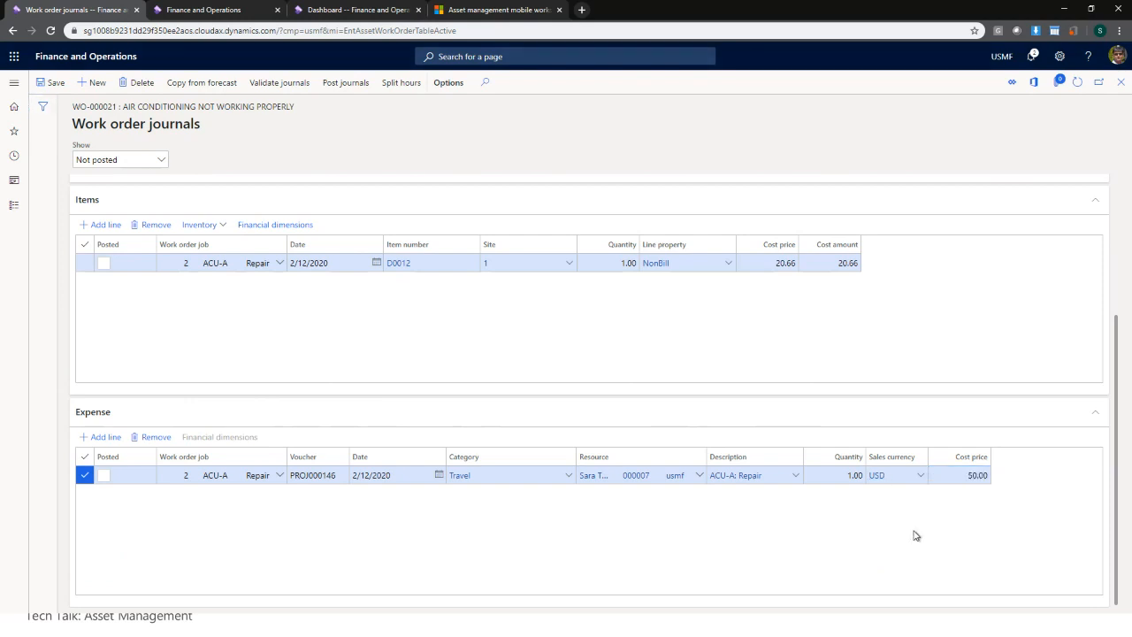
{"action": "left_click", "coordinate": [53, 82]}
- Review the Hours, Items and Expense journal grids, then close the work order journals
{"action": "scroll", "coordinate": [784, 408], "scroll_direction": "up", "scroll_amount": 3}
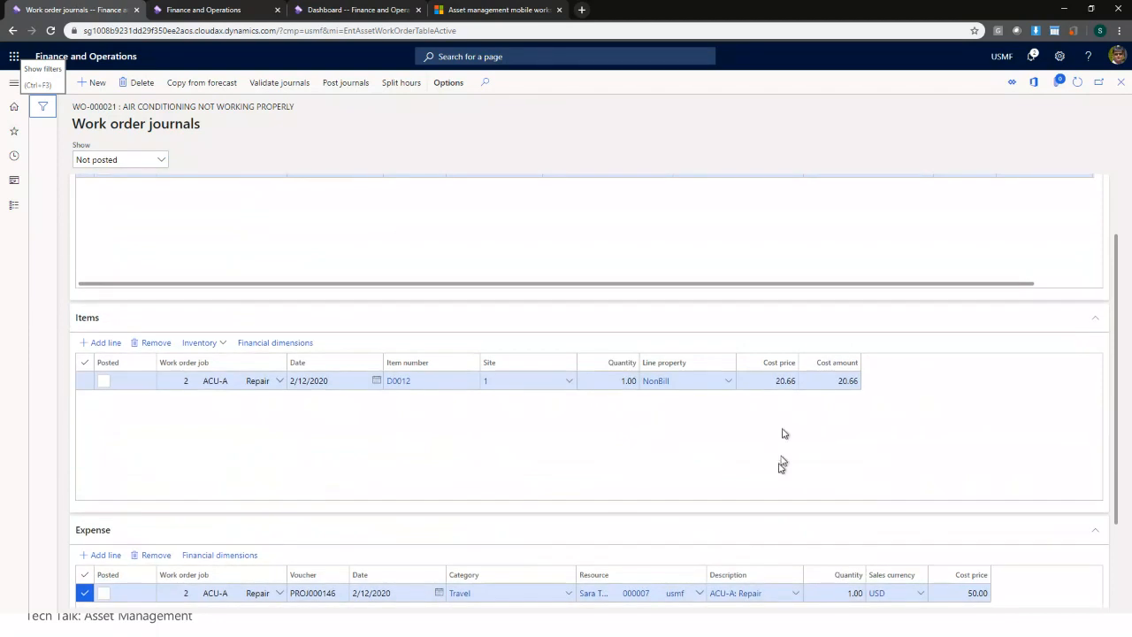
{"action": "scroll", "coordinate": [771, 478], "scroll_direction": "up", "scroll_amount": 1}
{"action": "scroll", "coordinate": [614, 327], "scroll_direction": "right", "scroll_amount": 2}
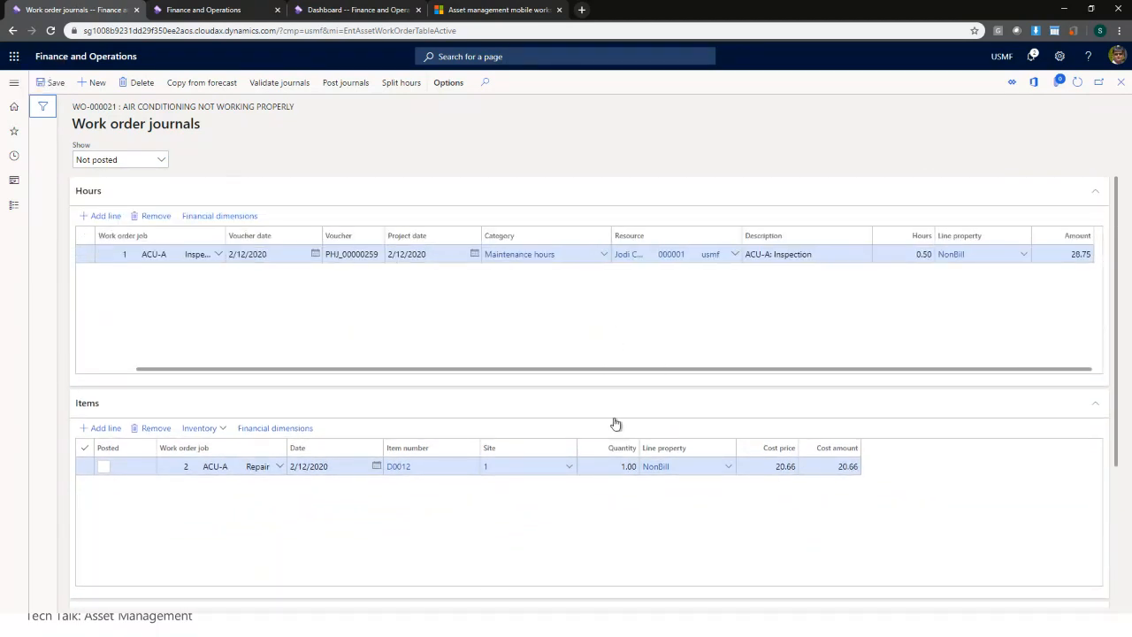
{"action": "scroll", "coordinate": [777, 545], "scroll_direction": "down", "scroll_amount": 3}
{"action": "scroll", "coordinate": [776, 545], "scroll_direction": "down", "scroll_amount": 1}
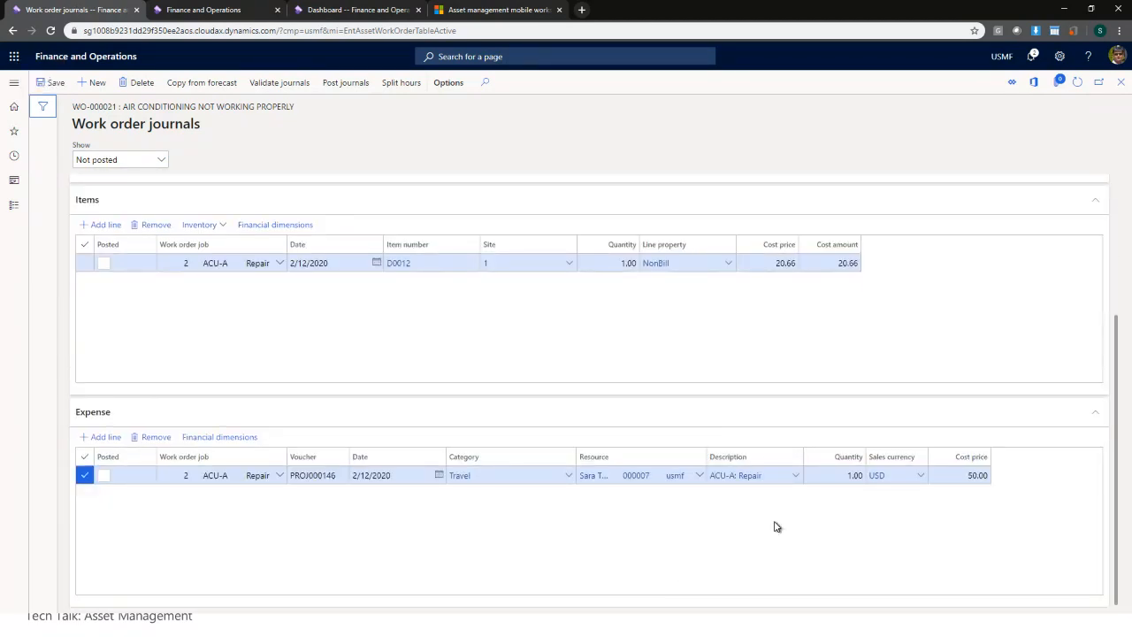
{"action": "scroll", "coordinate": [773, 525], "scroll_direction": "up", "scroll_amount": 2}
{"action": "scroll", "coordinate": [777, 526], "scroll_direction": "up", "scroll_amount": 1}
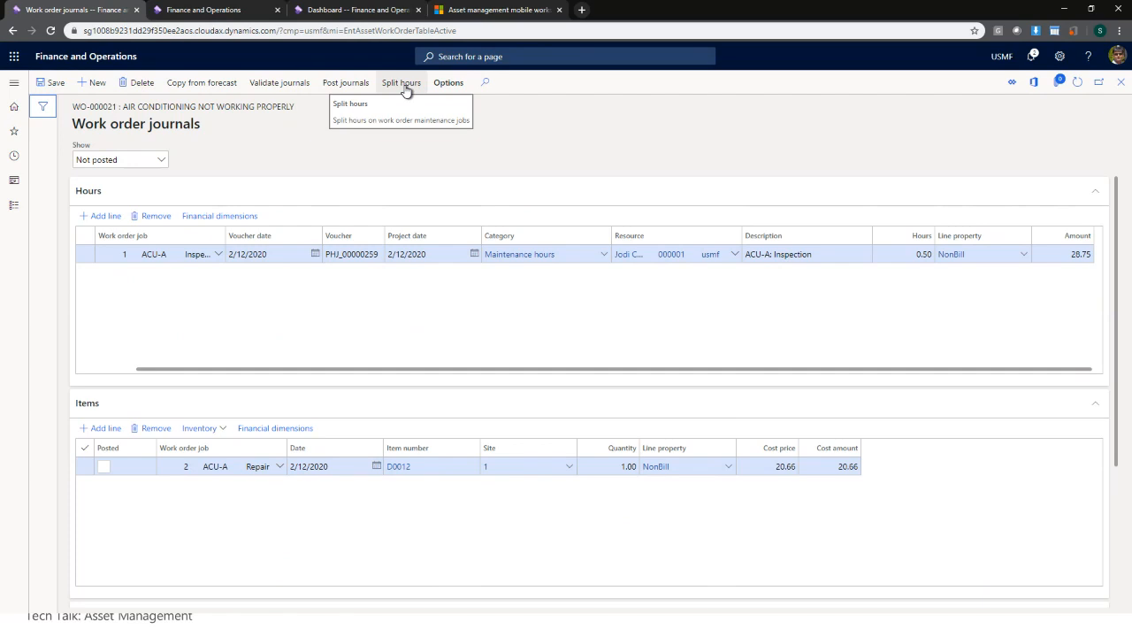
{"action": "left_click", "coordinate": [1122, 83]}
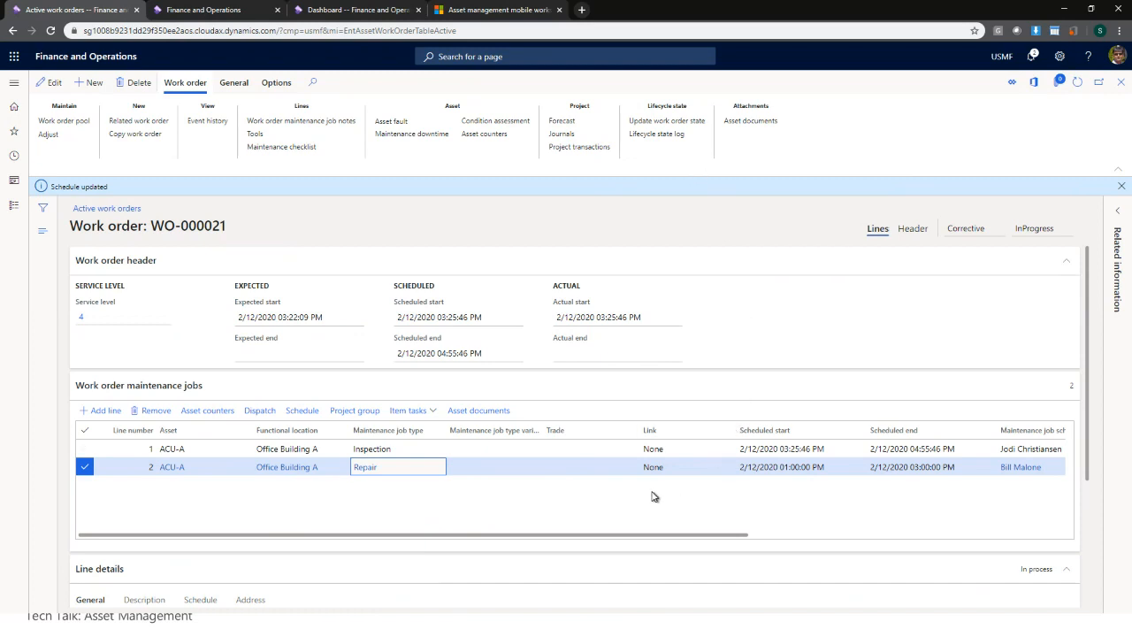
- Try updating WO-000021's lifecycle state to InProgress, then cancel a second attempt
{"action": "left_click", "coordinate": [684, 129]}
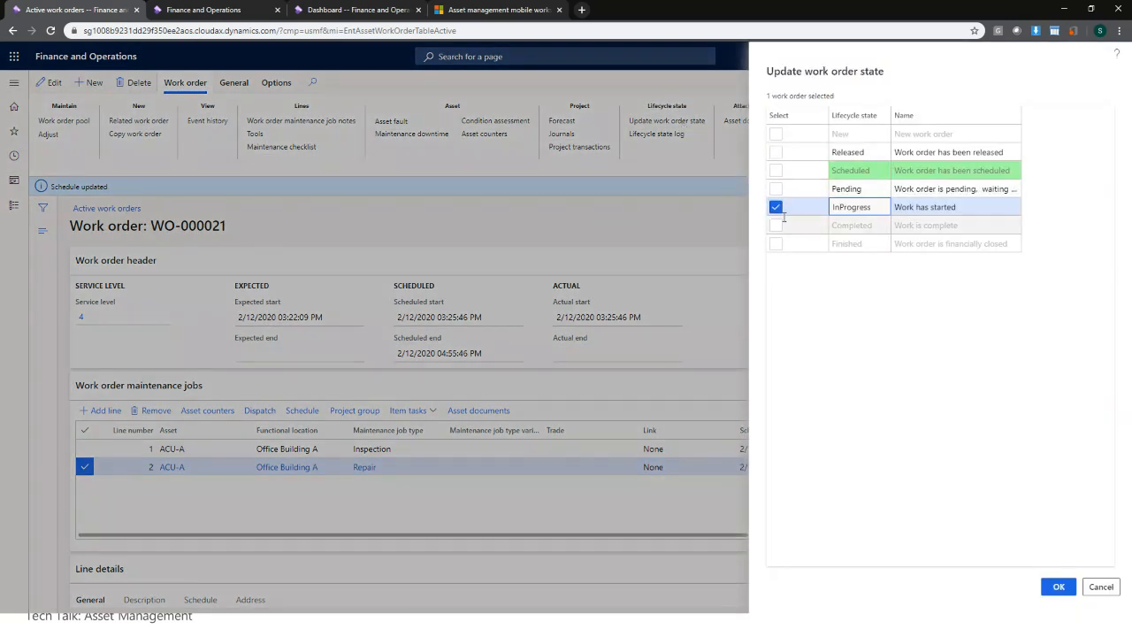
{"action": "left_click", "coordinate": [1059, 588]}
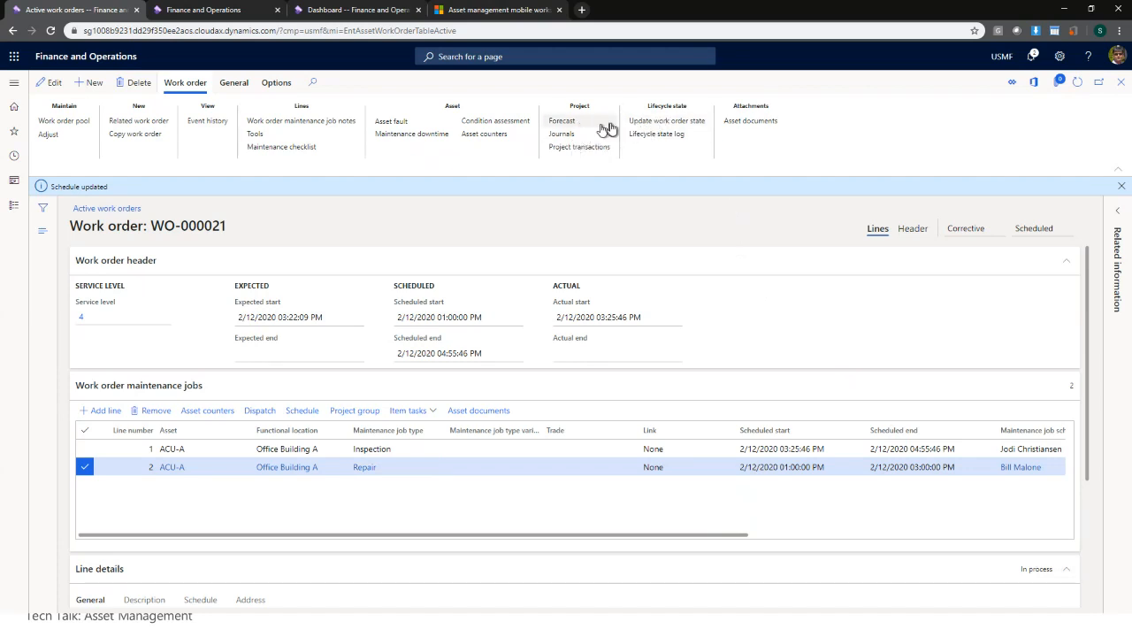
{"action": "left_click", "coordinate": [667, 120]}
{"action": "left_click", "coordinate": [776, 207]}
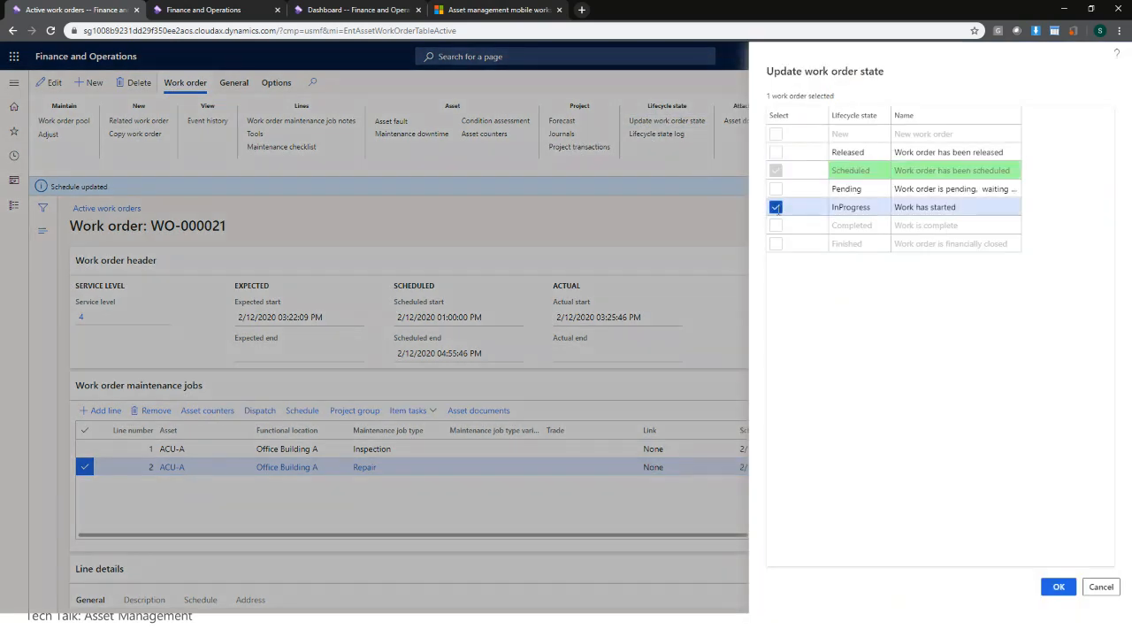
{"action": "left_click", "coordinate": [1059, 587]}
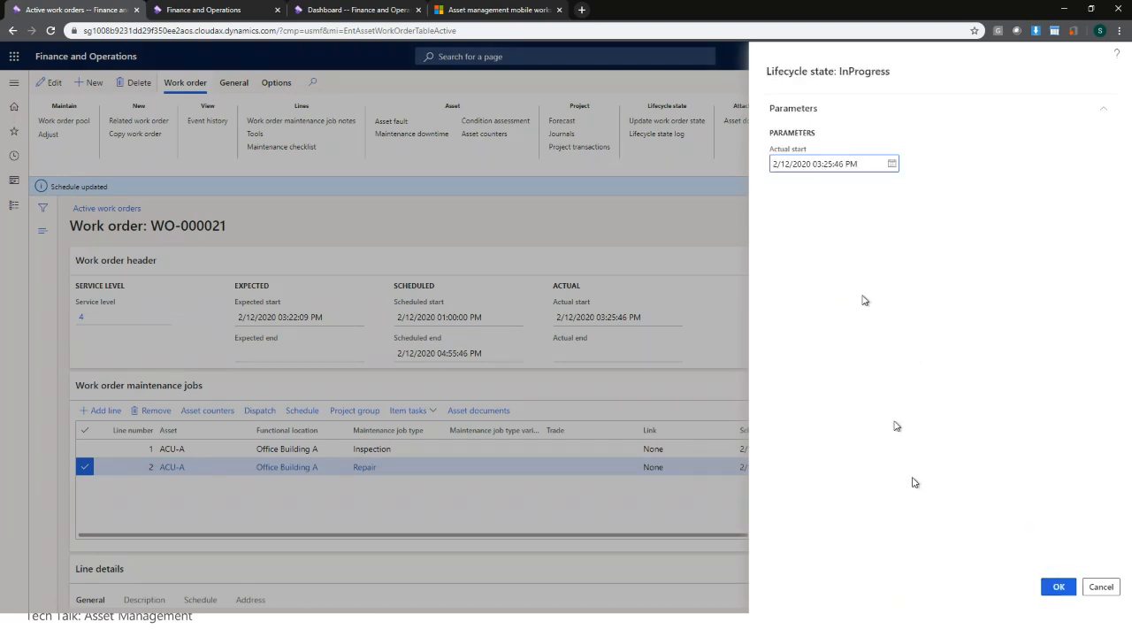
{"action": "left_click", "coordinate": [1059, 588]}
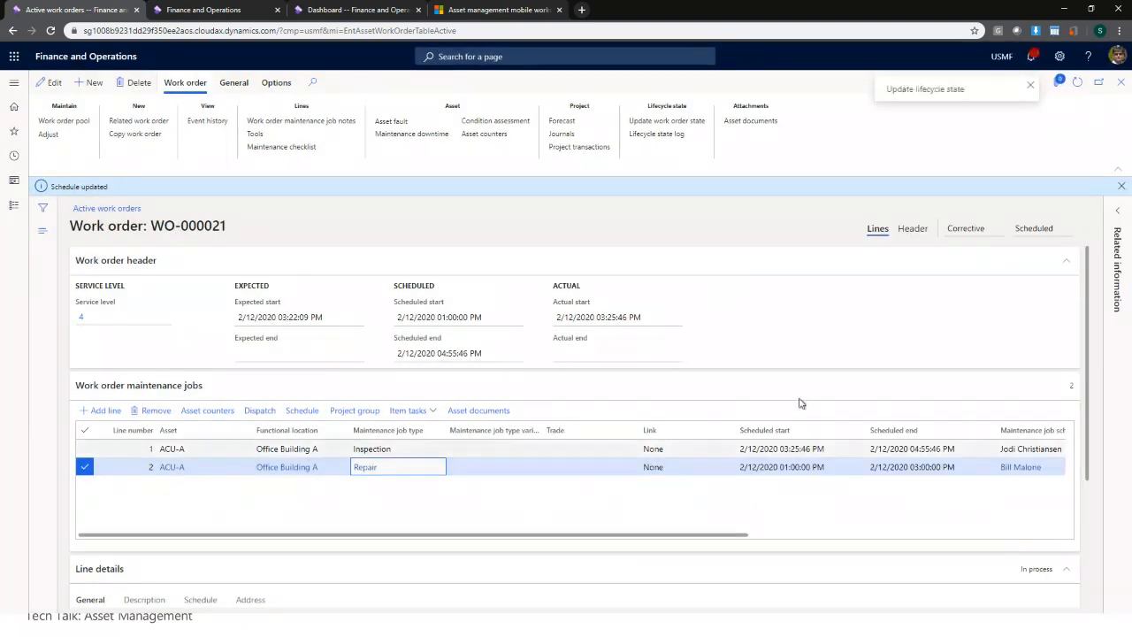
{"action": "left_click", "coordinate": [667, 120]}
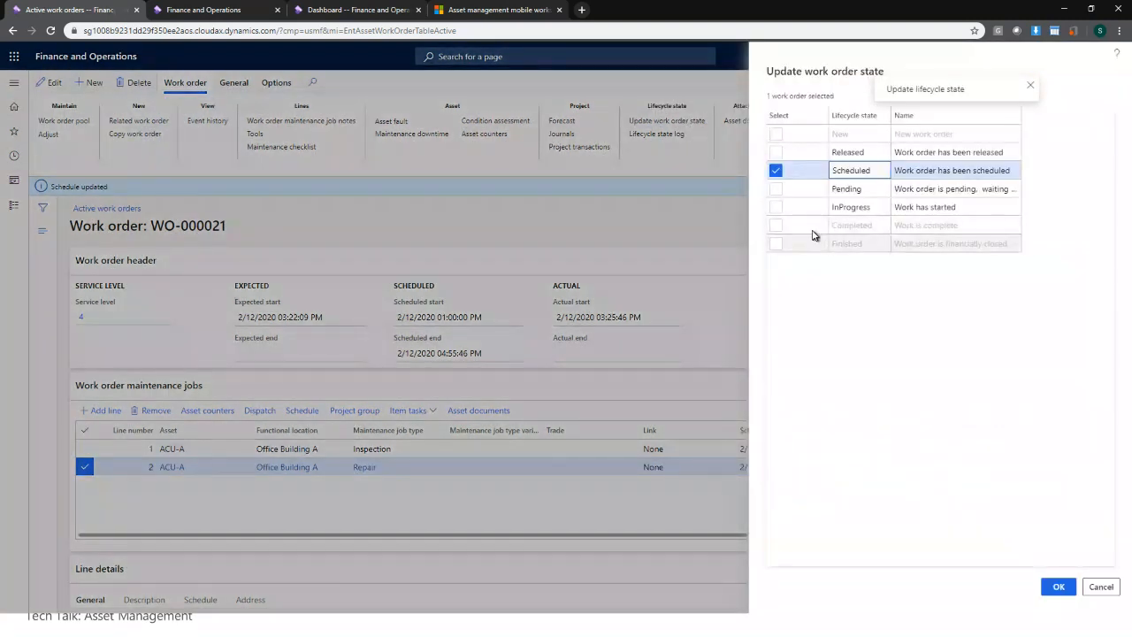
{"action": "left_click", "coordinate": [776, 207]}
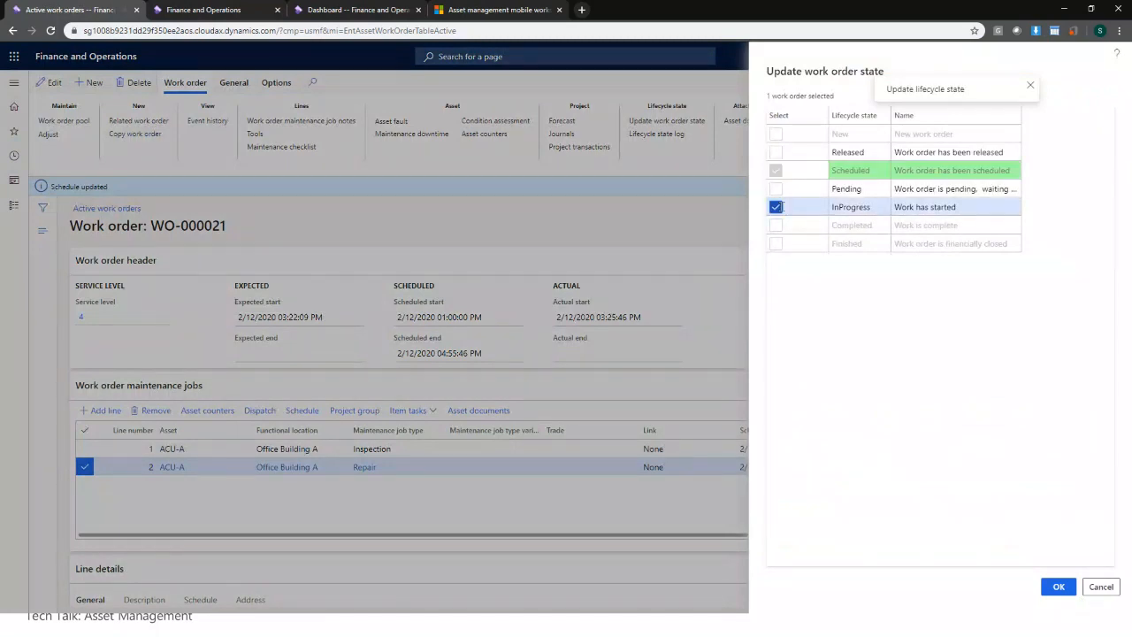
{"action": "left_click", "coordinate": [1101, 588]}
- Inspect the Action center's error details for the failed update, then close them
{"action": "left_click", "coordinate": [1030, 57]}
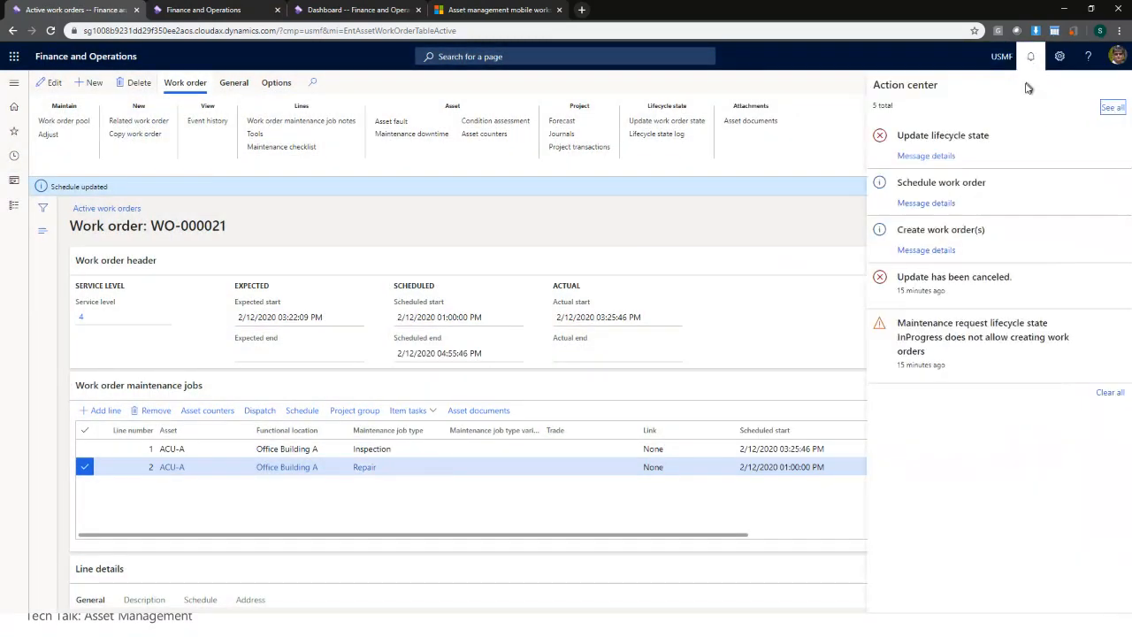
{"action": "left_click", "coordinate": [948, 157]}
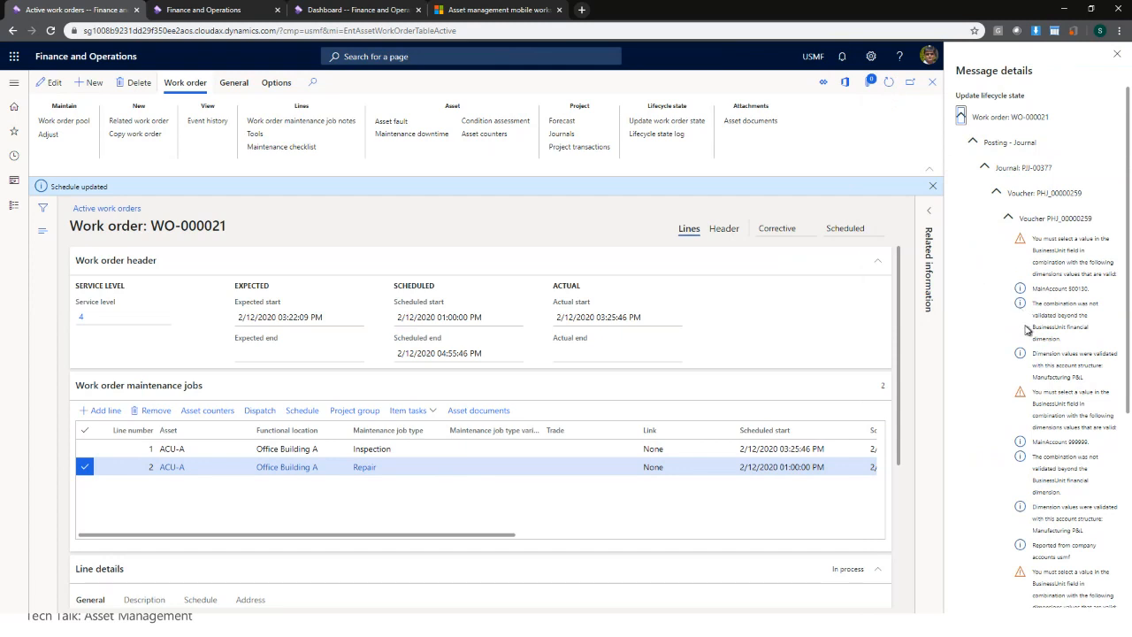
{"action": "double_click", "coordinate": [1076, 287]}
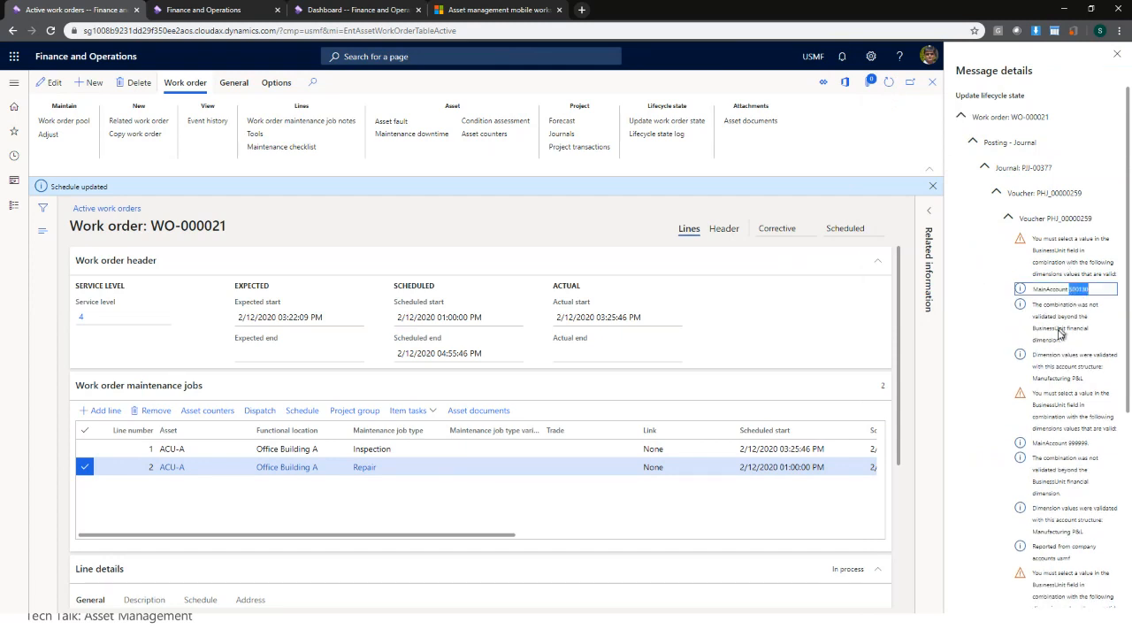
{"action": "scroll", "coordinate": [1053, 420], "scroll_direction": "down", "scroll_amount": 2}
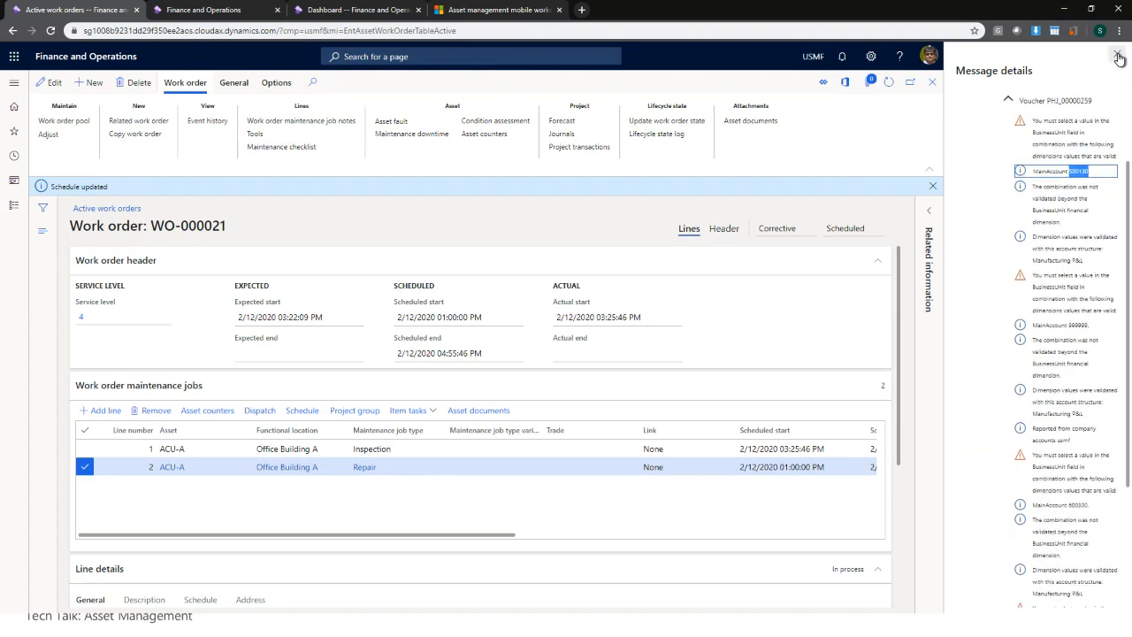
{"action": "left_click", "coordinate": [1116, 55]}
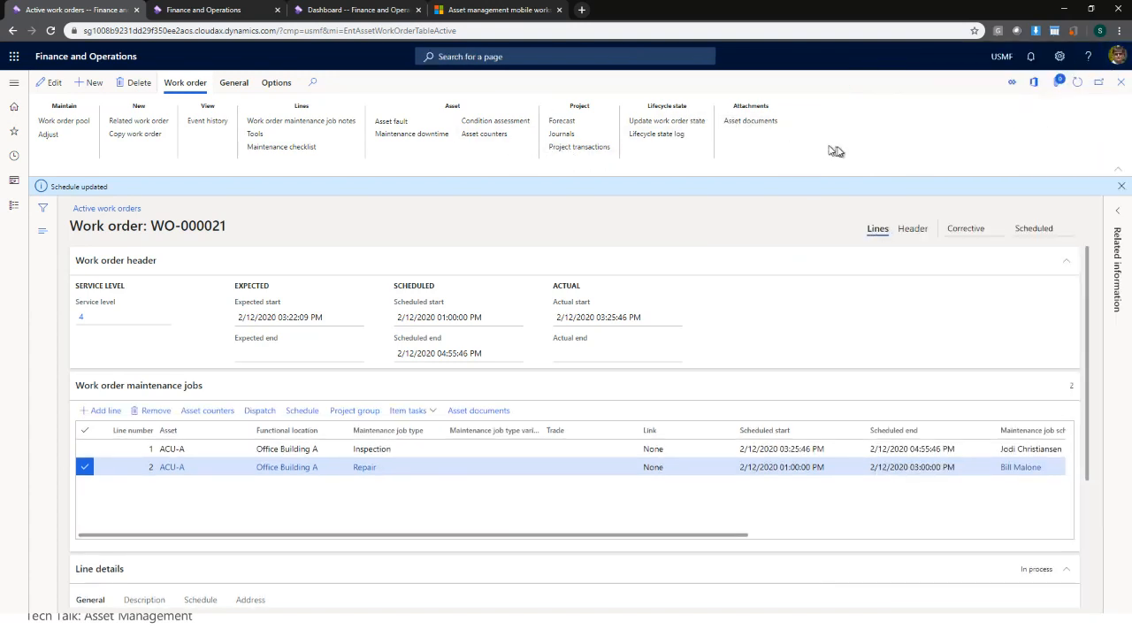
- Cancel the lifecycle state update, keeping WO-000021 Scheduled, and close the work order
{"action": "left_click", "coordinate": [678, 121]}
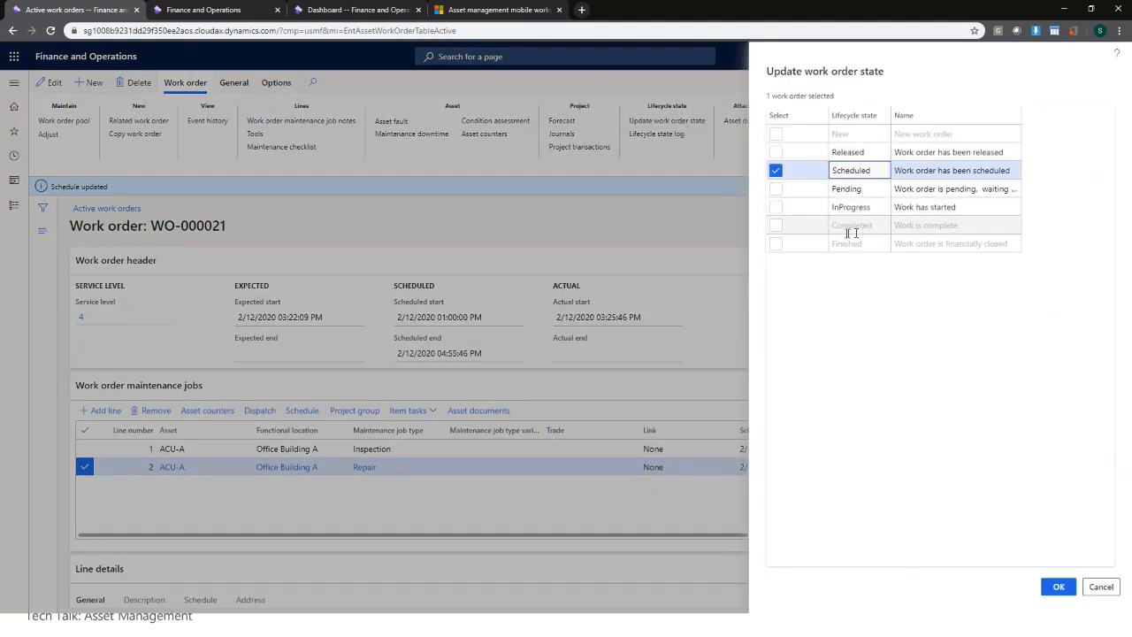
{"action": "left_click", "coordinate": [1100, 587]}
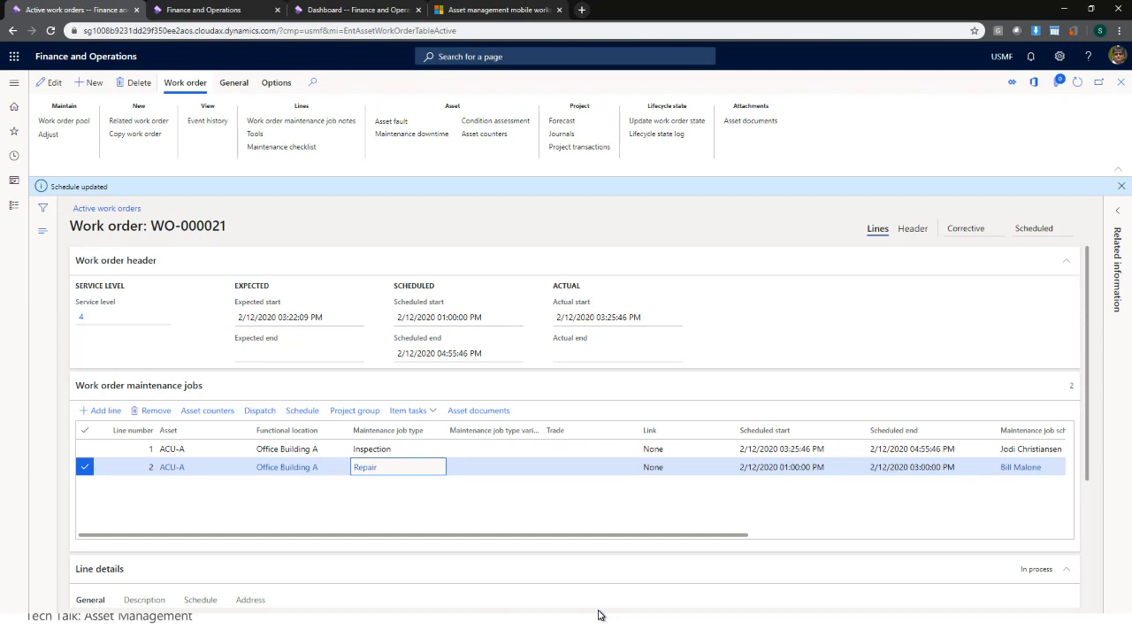
{"action": "left_click", "coordinate": [1121, 86]}
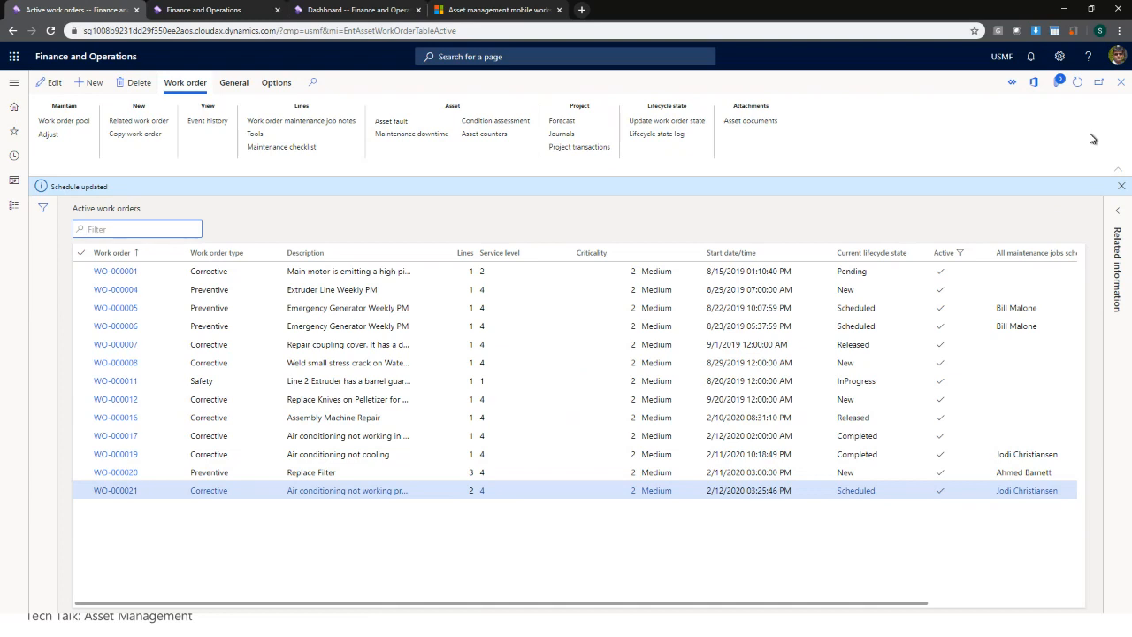
- Close Active work orders and expand Asset management's Setup and Preventive maintenance groups
{"action": "left_click", "coordinate": [1125, 85]}
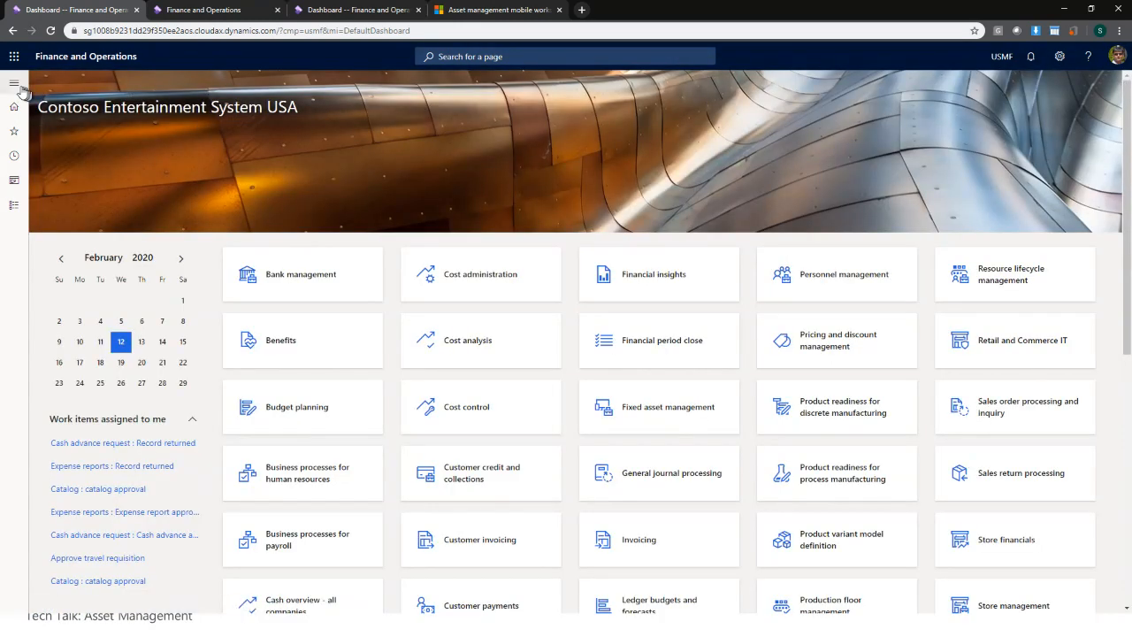
{"action": "left_click", "coordinate": [16, 84]}
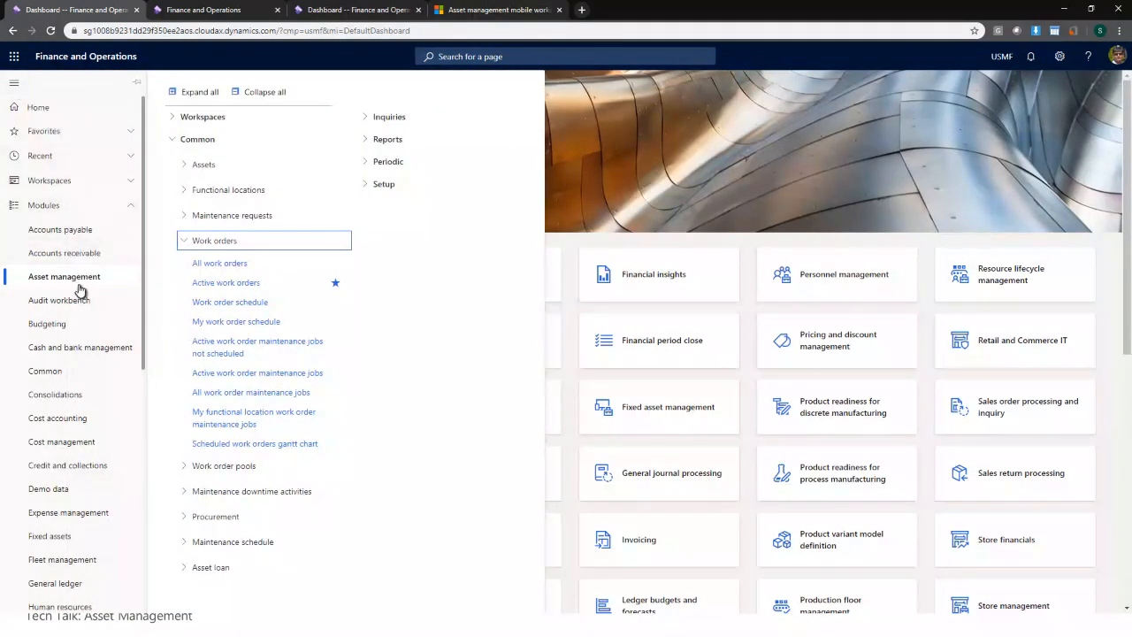
{"action": "left_click", "coordinate": [252, 92]}
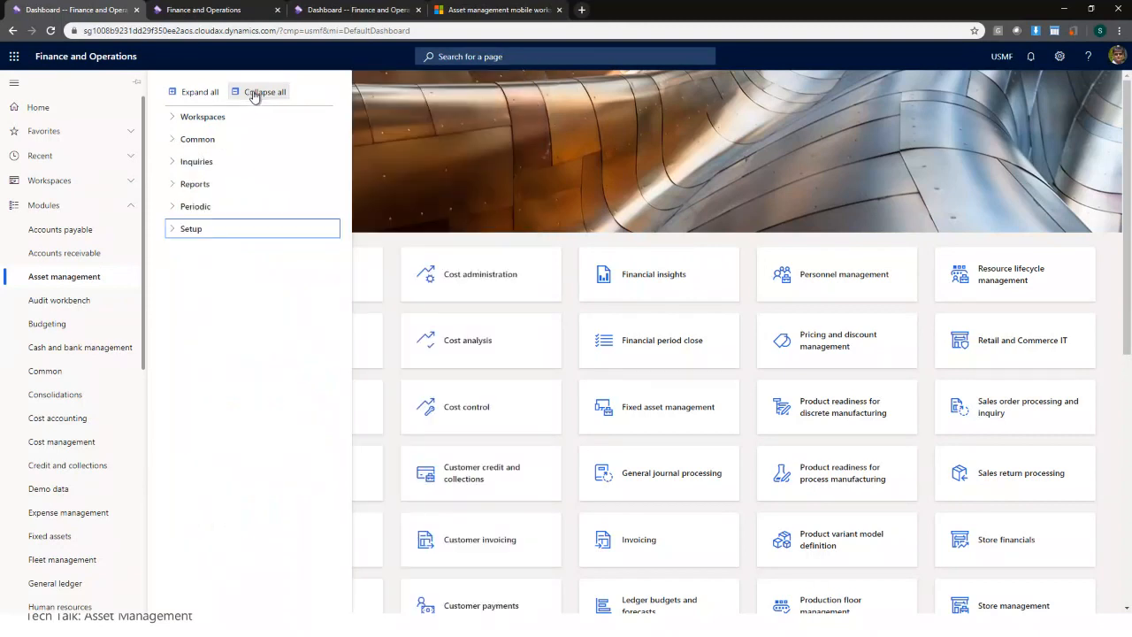
{"action": "left_click", "coordinate": [188, 232]}
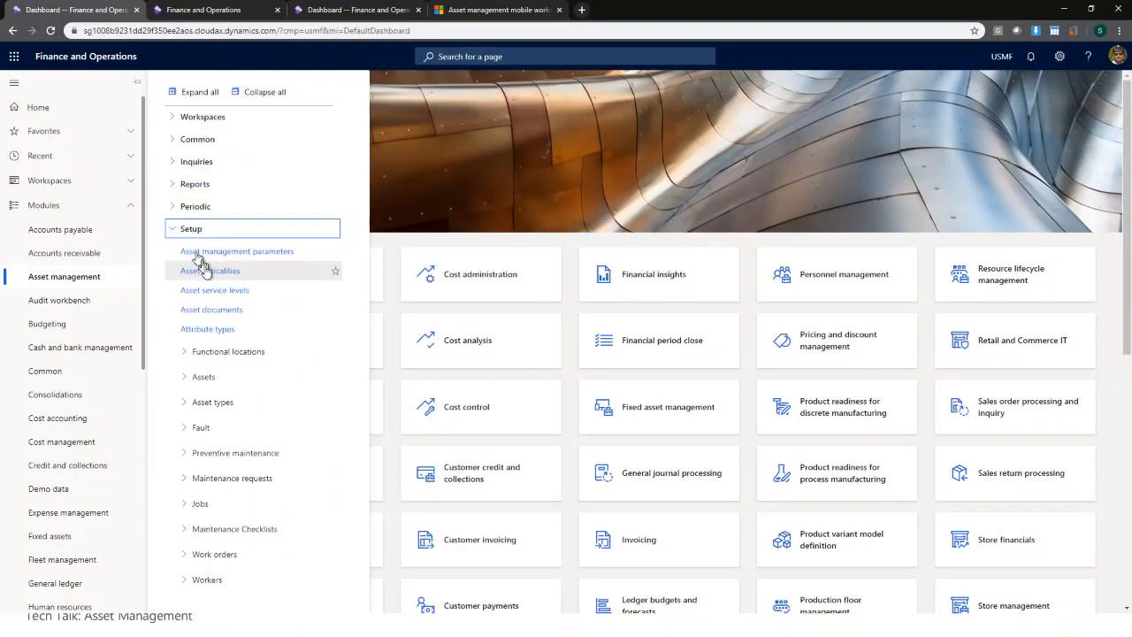
{"action": "left_click", "coordinate": [224, 453]}
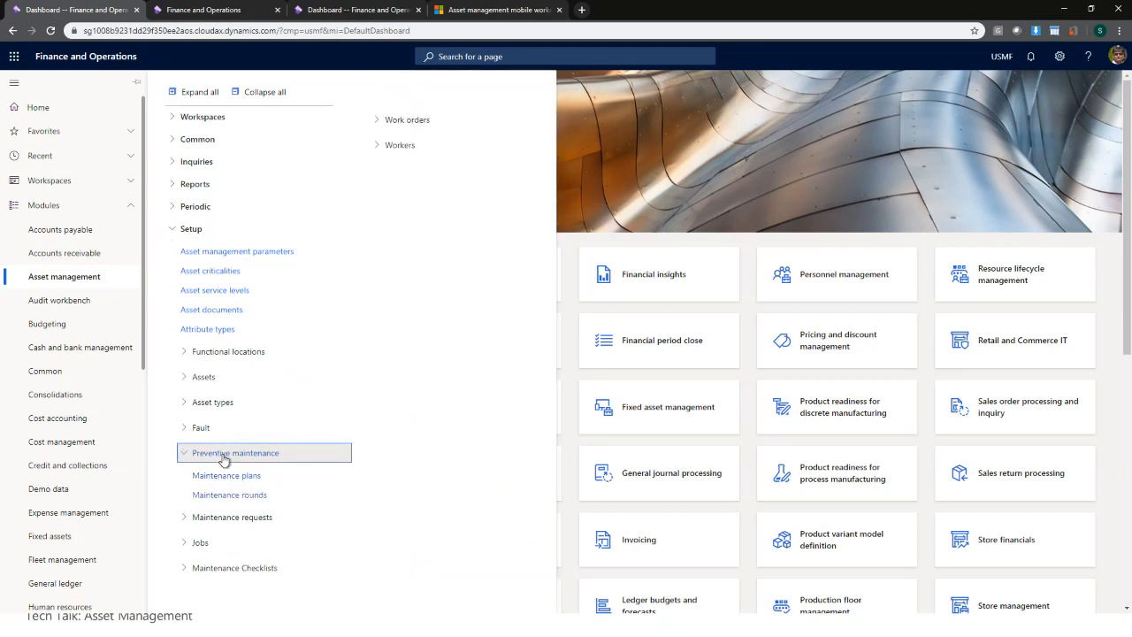
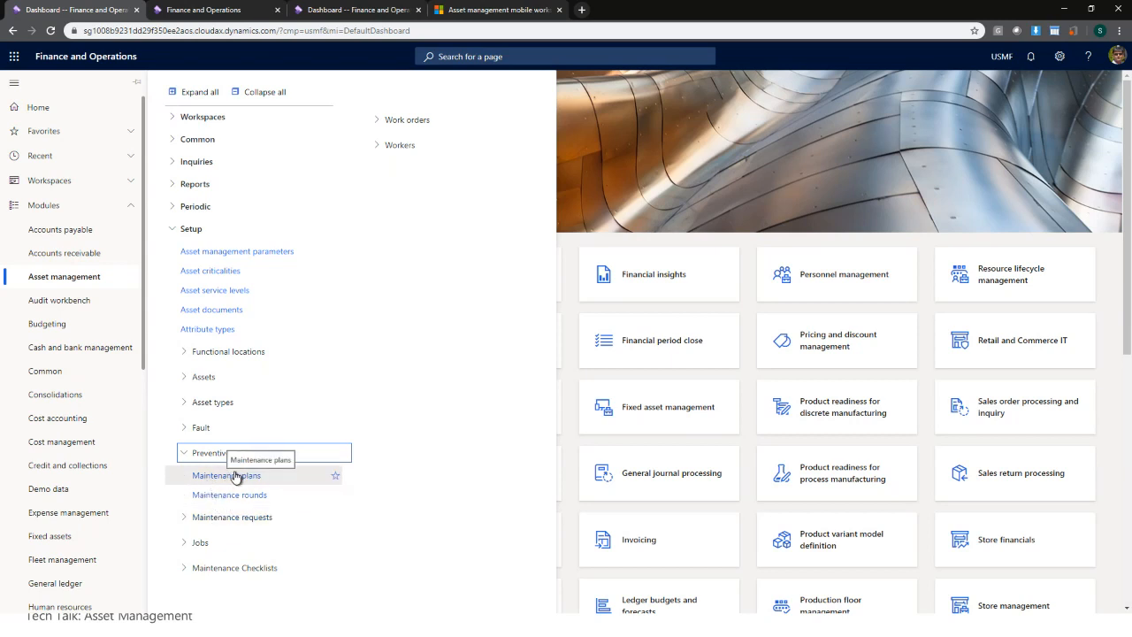
- Open Maintenance plans under Preventive maintenance to view the existing ACU-RF Replace Air Filter plan
{"action": "left_click", "coordinate": [236, 476]}
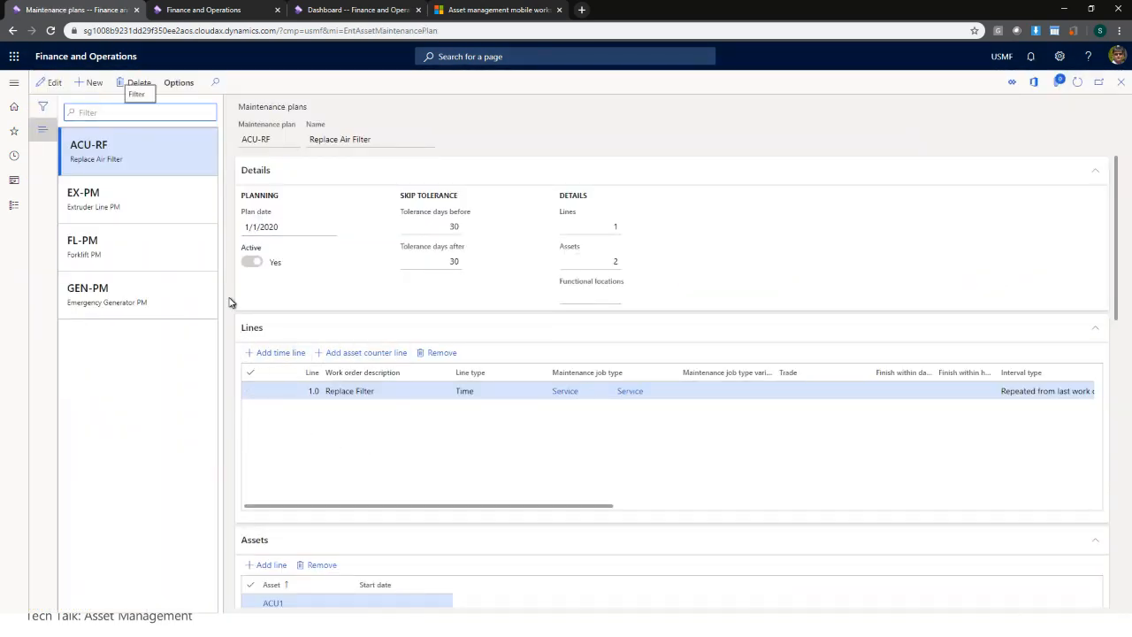
- Create maintenance plan BC-MP1 with plan date 1/1/2020
{"action": "left_click", "coordinate": [95, 82]}
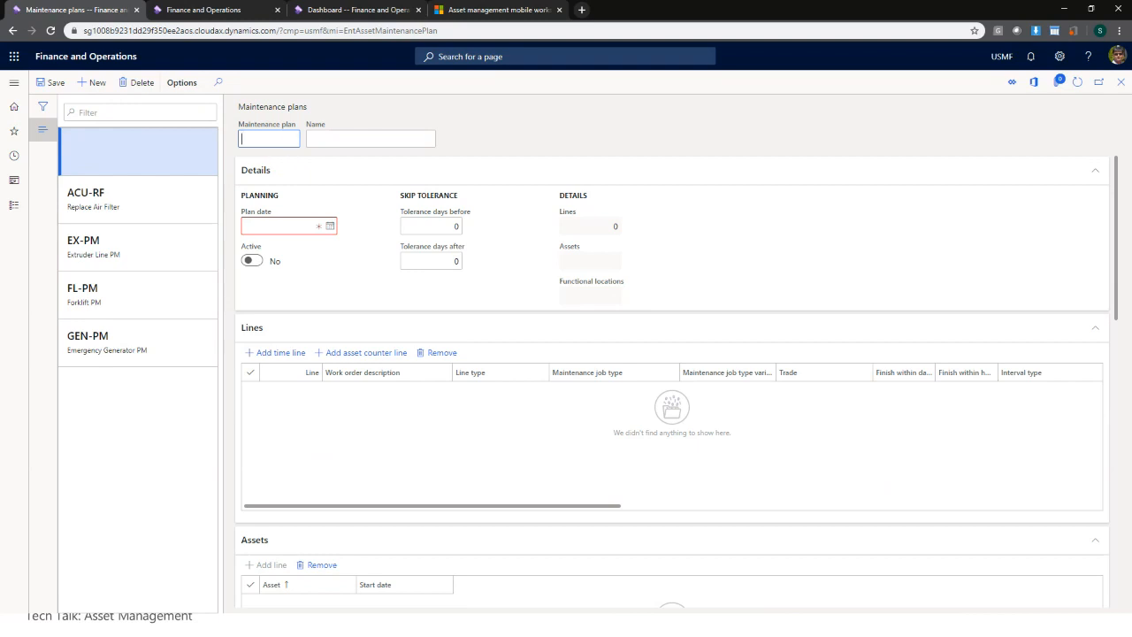
{"action": "type", "text": "BC-MP1"}
{"action": "key", "text": "Tab"}
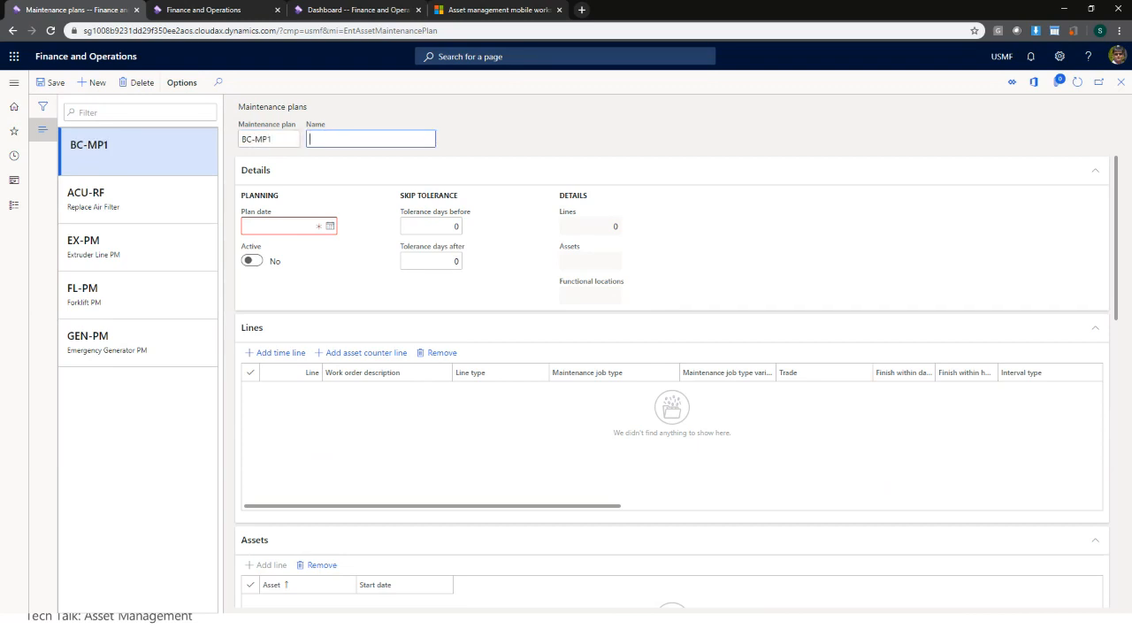
{"action": "type", "text": "BC-MP1"}
{"action": "key", "text": "Tab"}
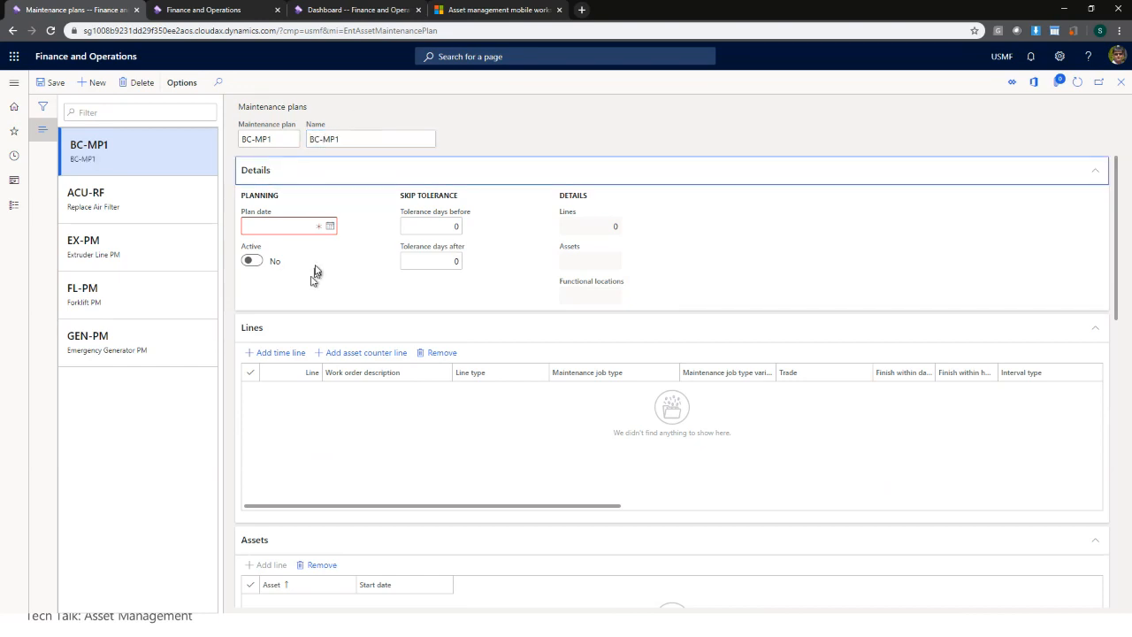
{"action": "left_click", "coordinate": [329, 228]}
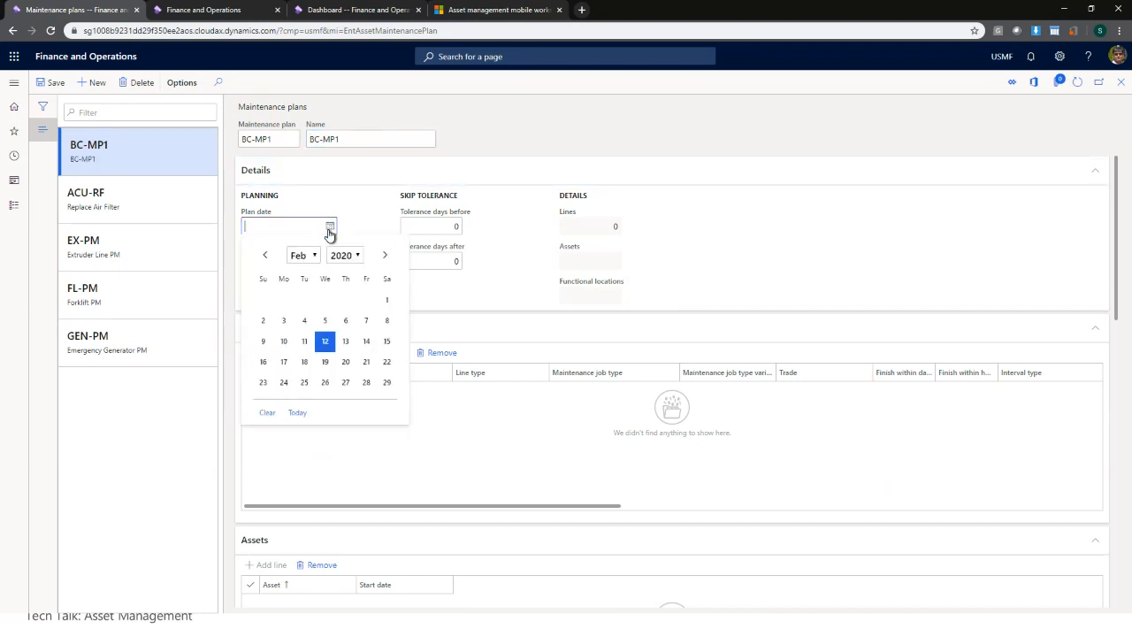
{"action": "left_click", "coordinate": [267, 257]}
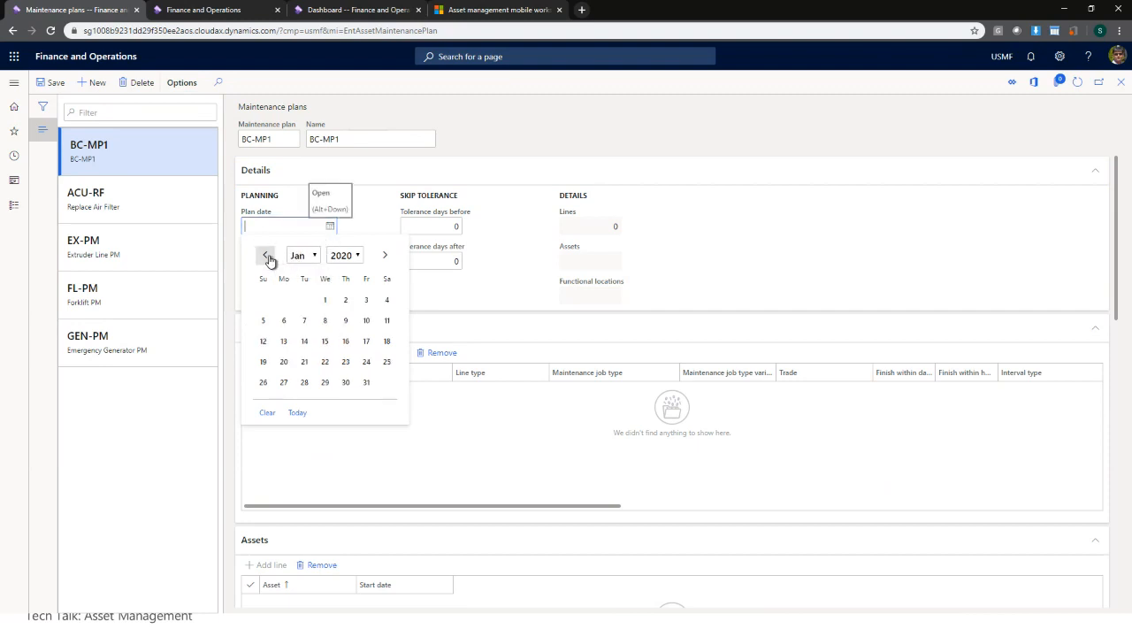
{"action": "left_click", "coordinate": [326, 304]}
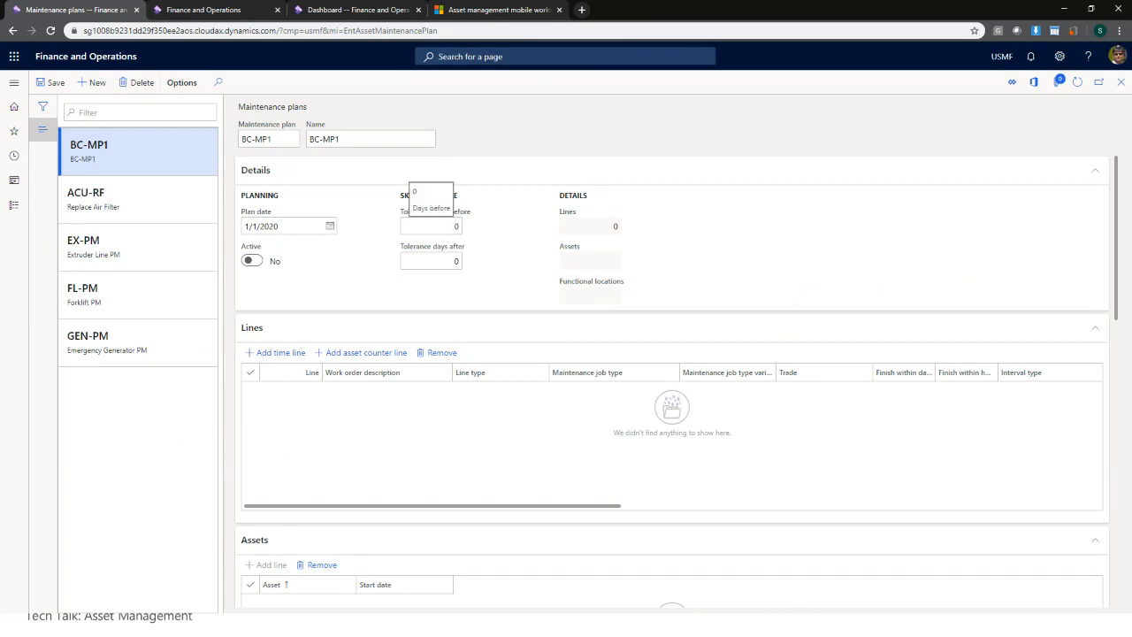
- Set tolerance days before and after to 30 each
{"action": "left_click", "coordinate": [459, 234]}
{"action": "type", "text": "30"}
{"action": "left_click", "coordinate": [456, 261]}
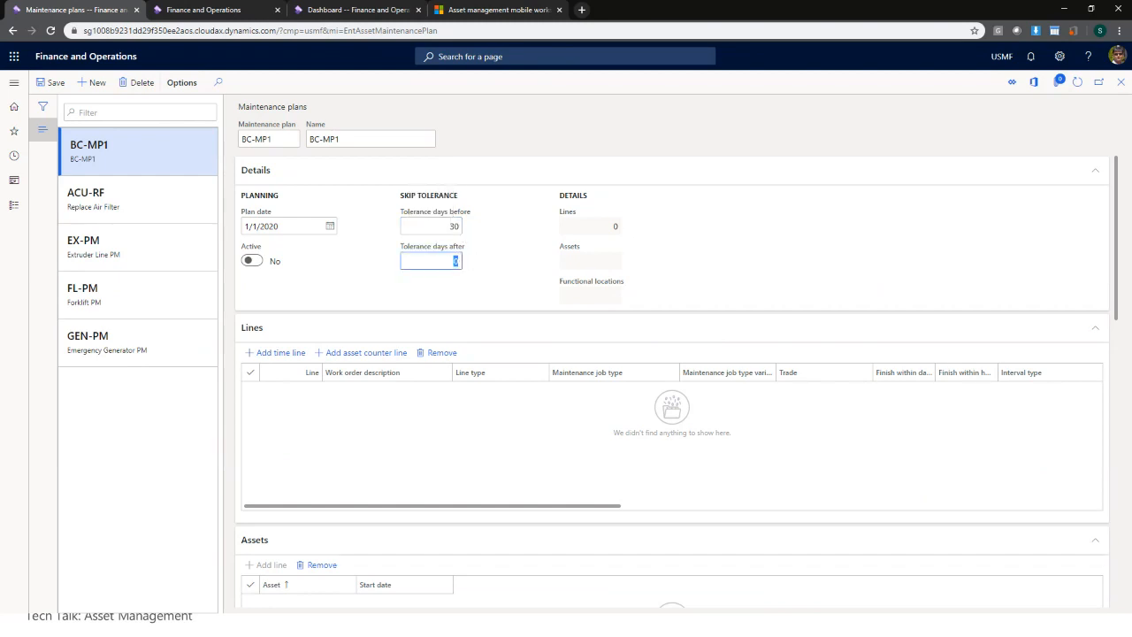
{"action": "type", "text": "30"}
{"action": "left_click", "coordinate": [486, 301]}
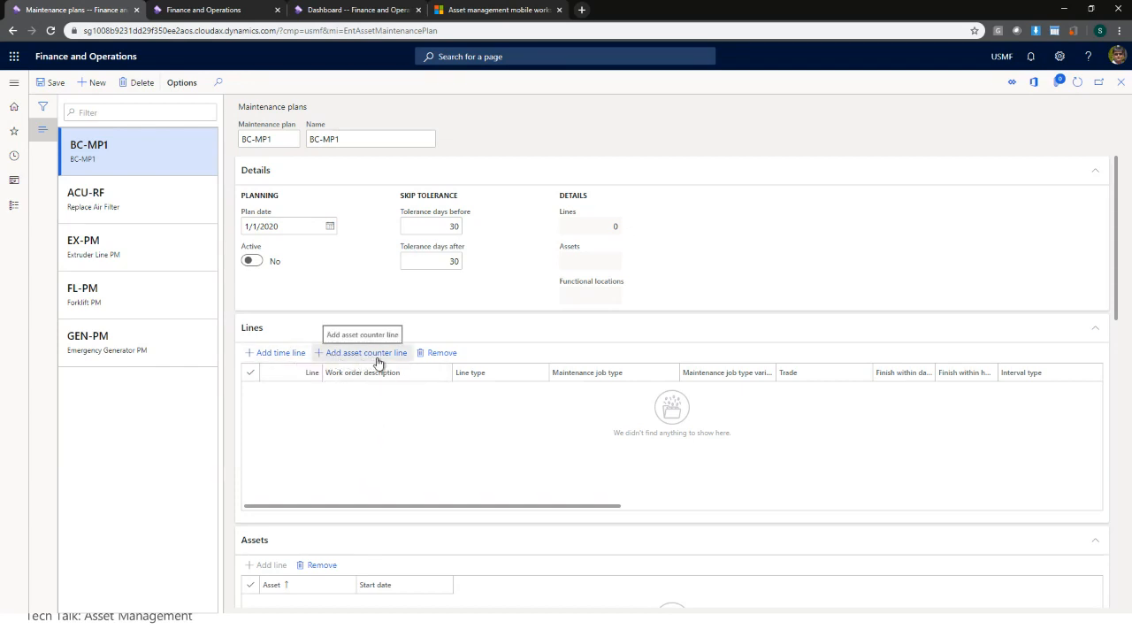
- Add a time line for Inspection jobs repeating every 1 Quarter
{"action": "left_click", "coordinate": [276, 356]}
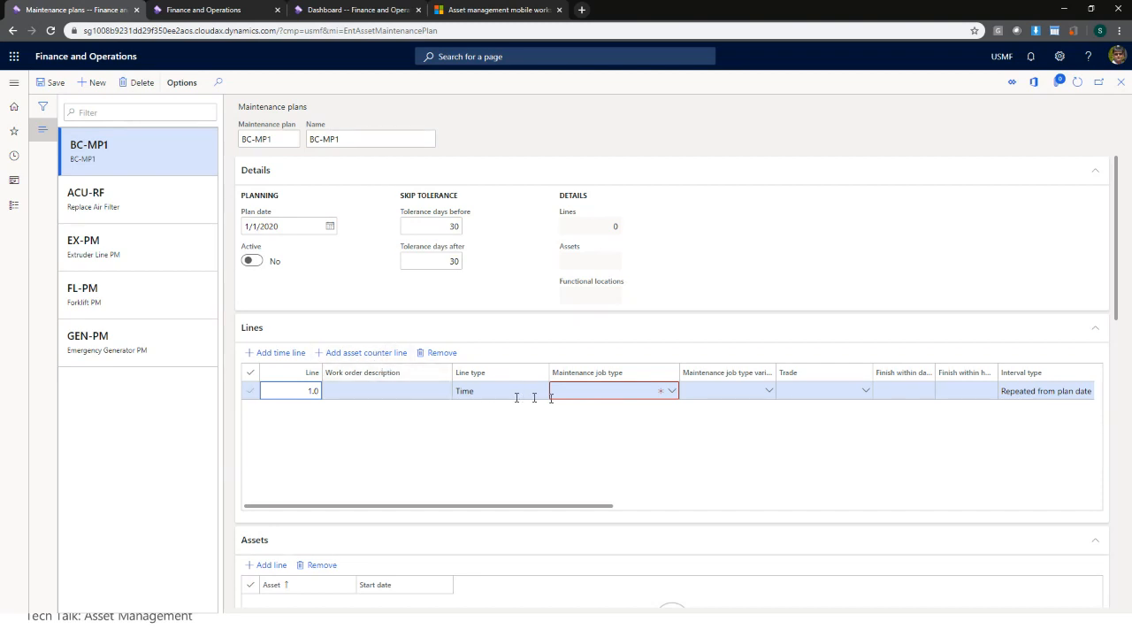
{"action": "left_click", "coordinate": [675, 394]}
{"action": "left_click", "coordinate": [674, 393]}
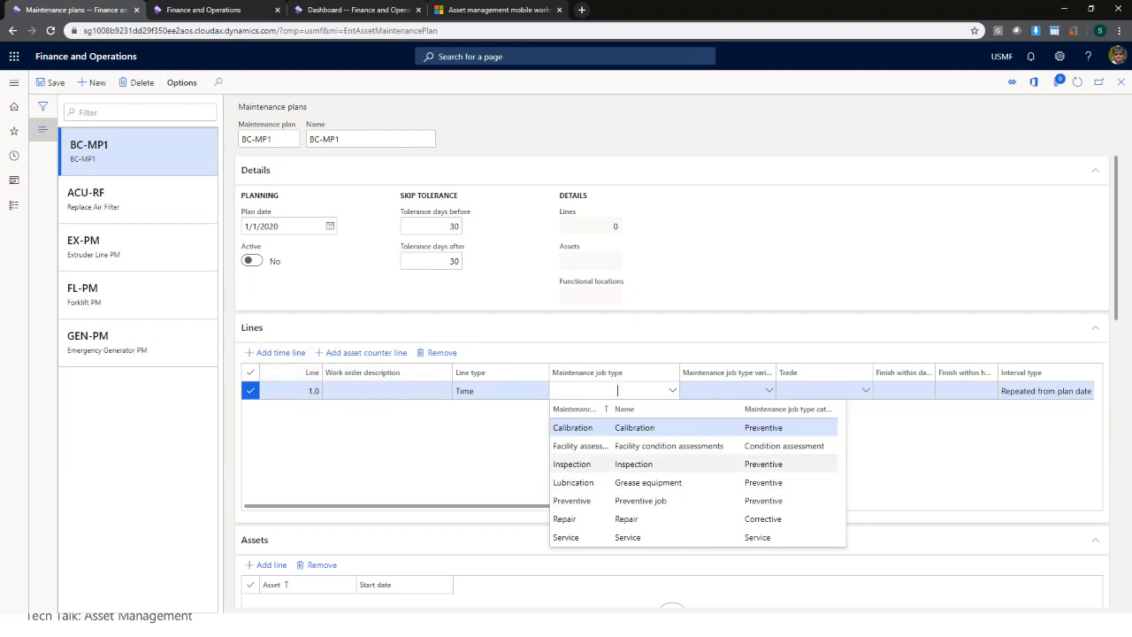
{"action": "left_click", "coordinate": [590, 463]}
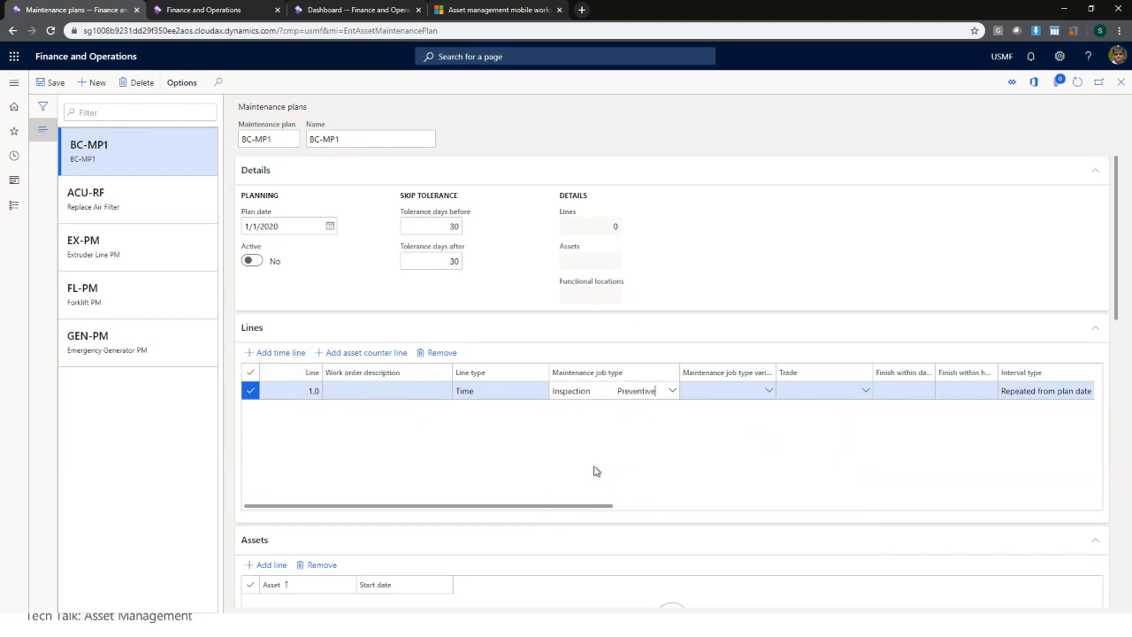
{"action": "left_click_drag", "start_coordinate": [546, 511], "coordinate": [713, 516]}
{"action": "left_click", "coordinate": [832, 391]}
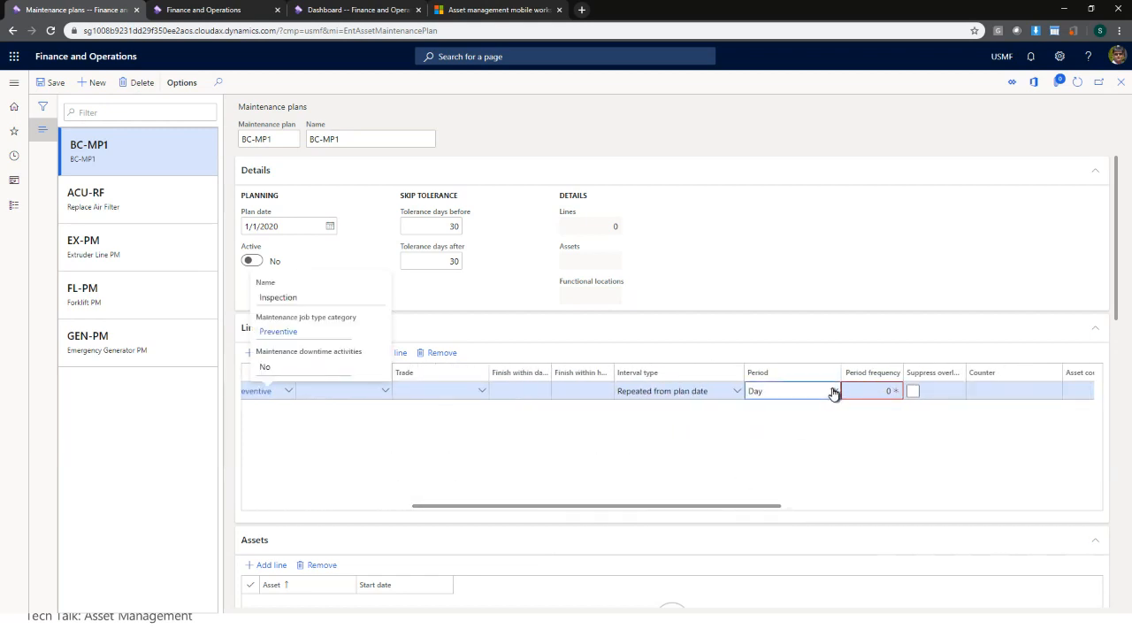
{"action": "left_click", "coordinate": [789, 461]}
{"action": "left_click", "coordinate": [871, 391]}
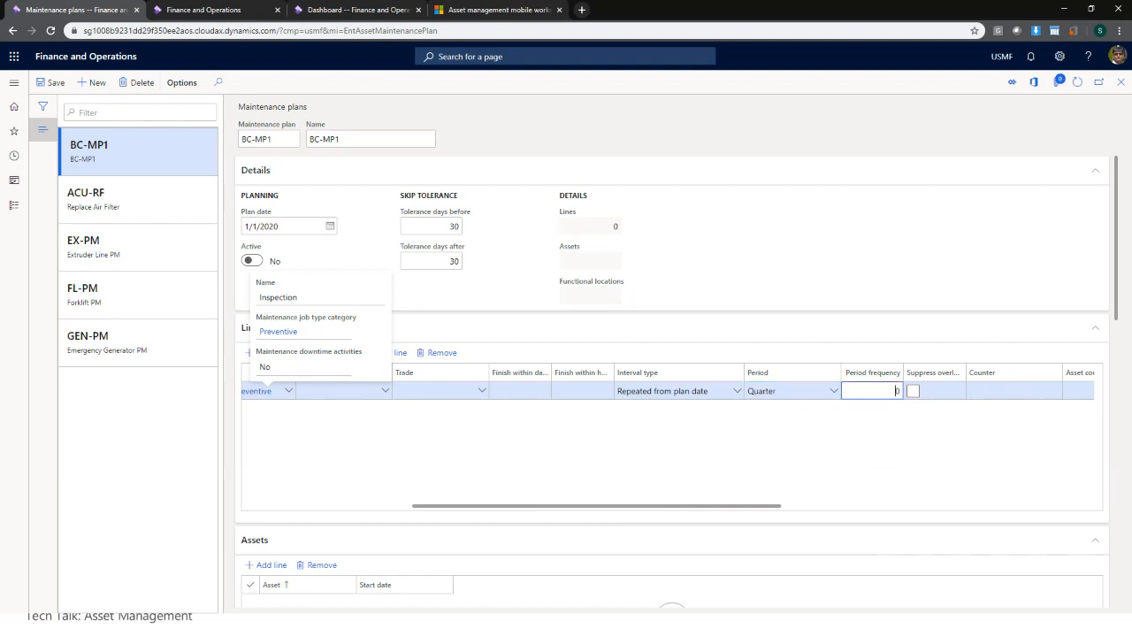
{"action": "double_click", "coordinate": [896, 391]}
{"action": "type", "text": "1"}
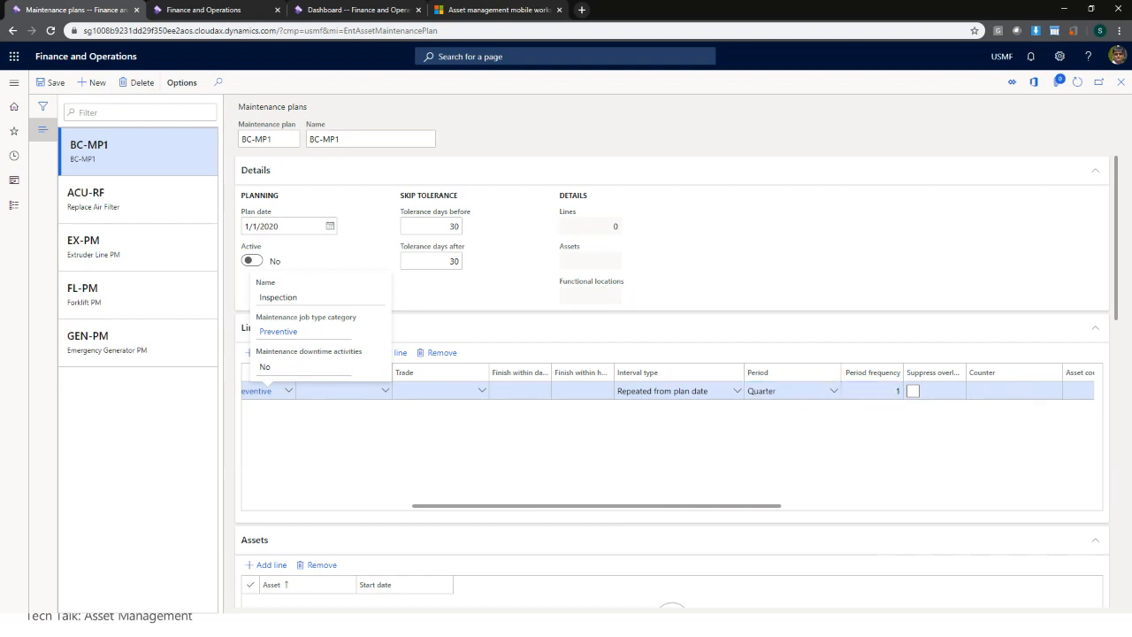
{"action": "left_click_drag", "start_coordinate": [775, 514], "coordinate": [1008, 510]}
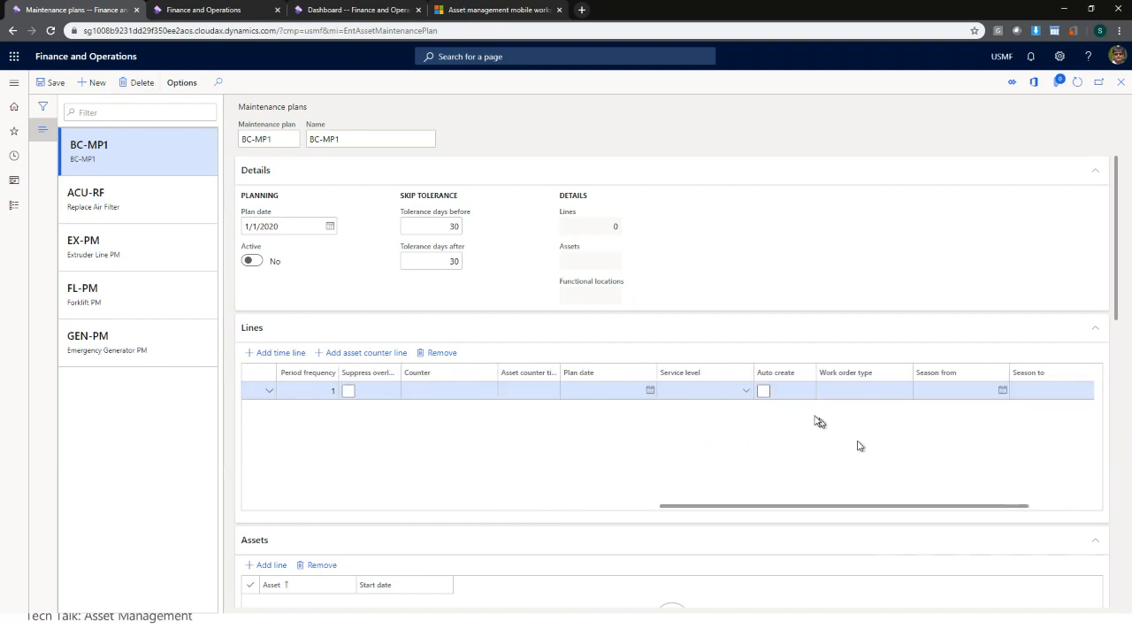
- Check automatic work order creation with Preventive type, then leave Auto create unchecked
{"action": "left_click", "coordinate": [764, 391]}
{"action": "left_click", "coordinate": [765, 392]}
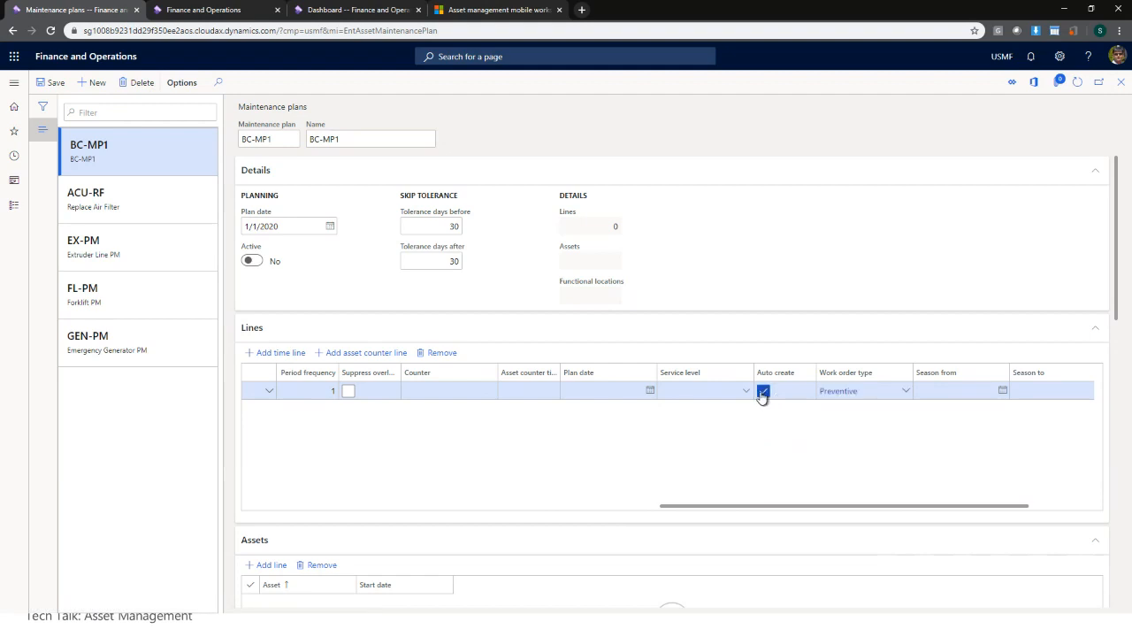
{"action": "left_click", "coordinate": [907, 391]}
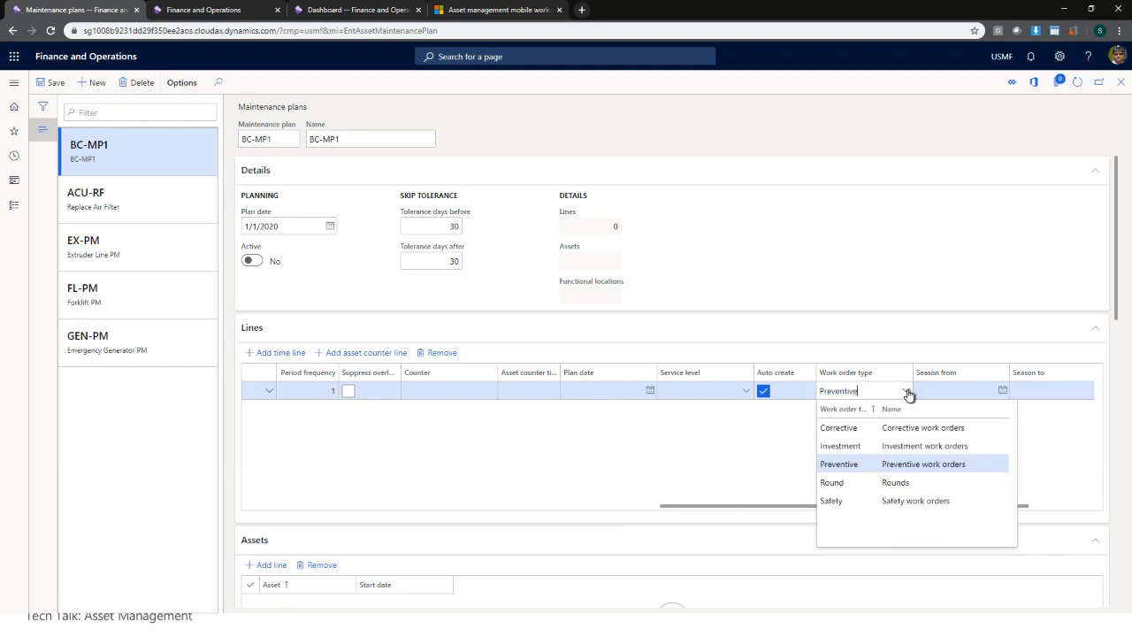
{"action": "left_click", "coordinate": [908, 394]}
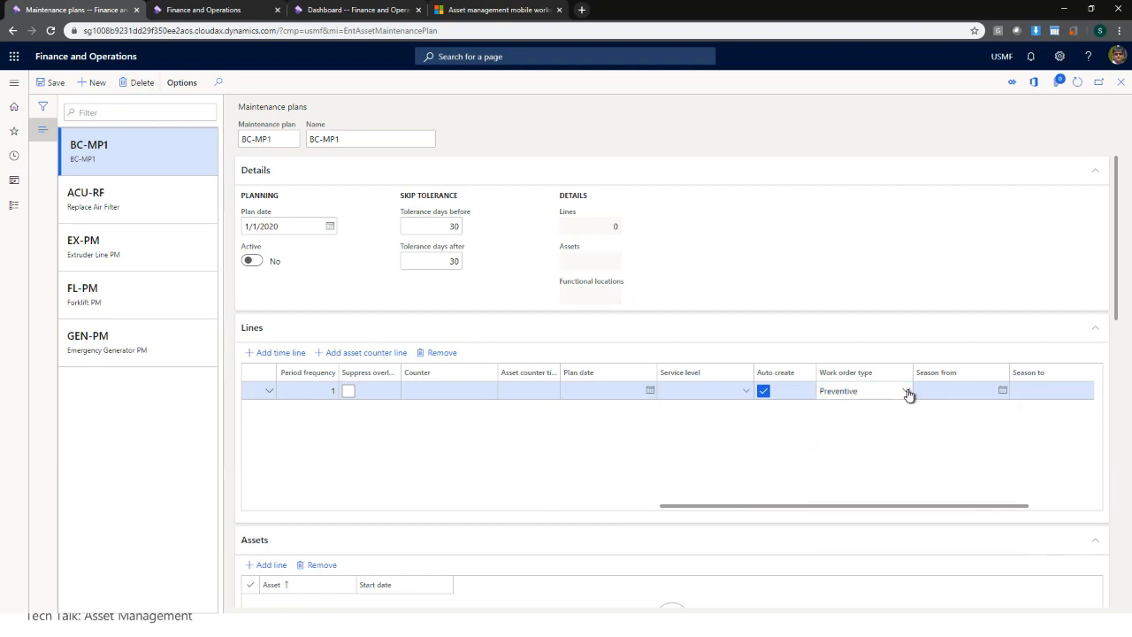
{"action": "left_click", "coordinate": [764, 392]}
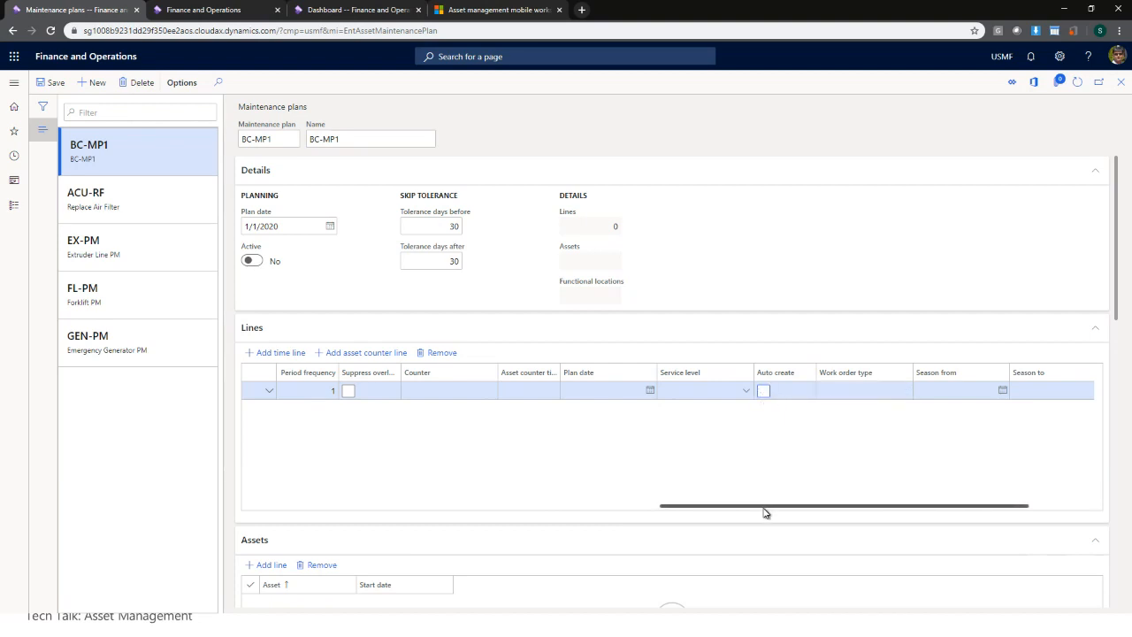
{"action": "left_click_drag", "start_coordinate": [766, 505], "coordinate": [839, 508]}
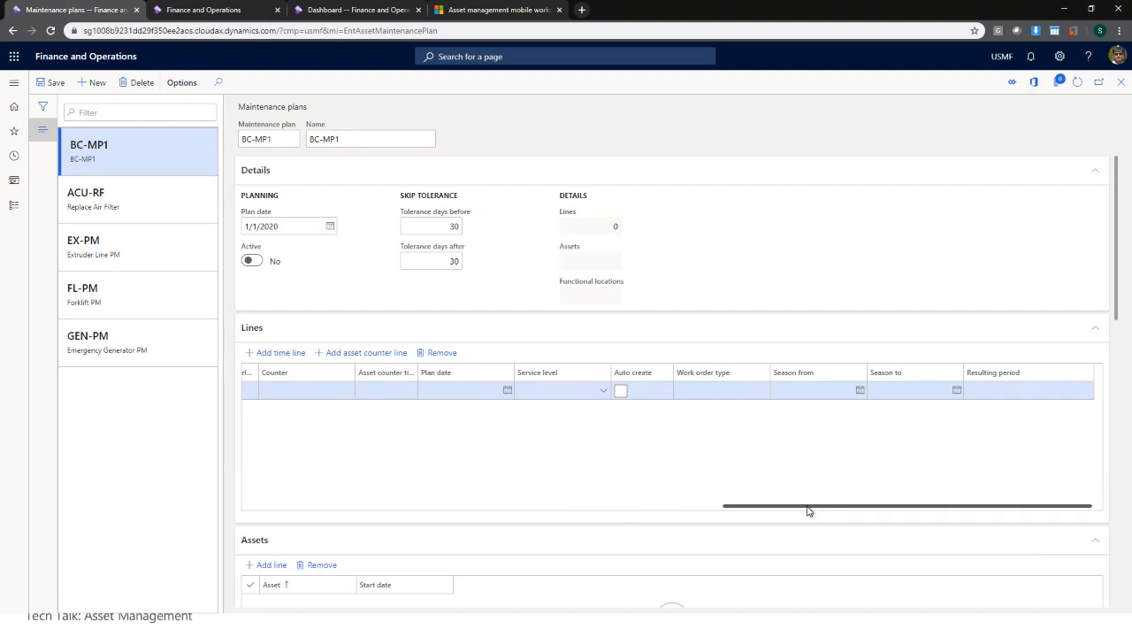
{"action": "left_click_drag", "start_coordinate": [812, 507], "coordinate": [289, 511]}
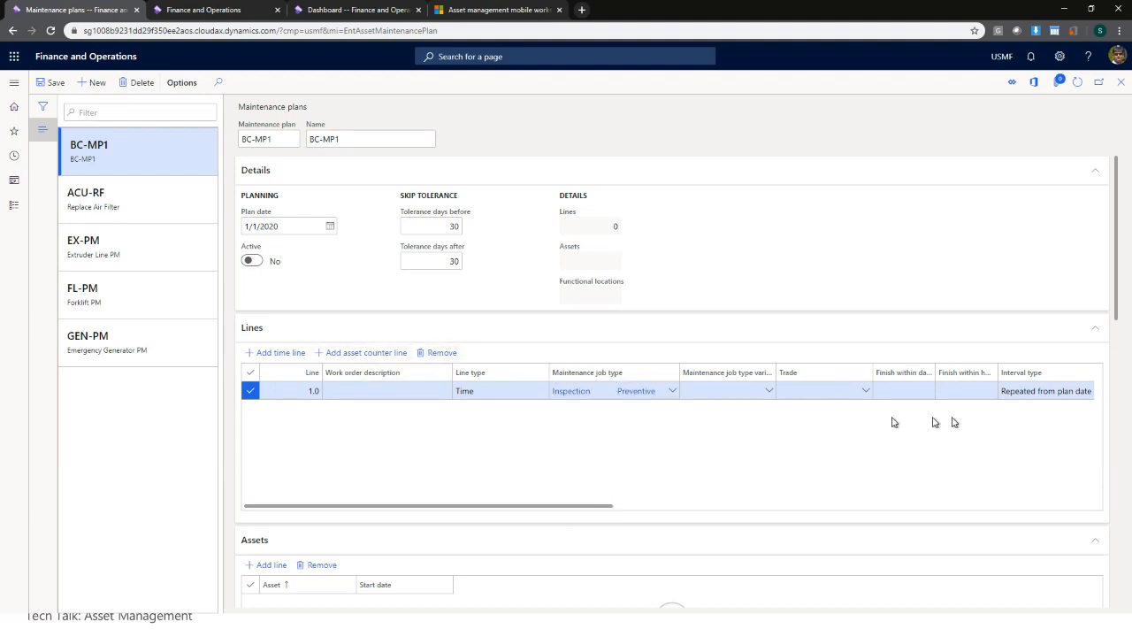
- Review the plan's empty Asset types and Functional locations grids, trying to add a functional location
{"action": "scroll", "coordinate": [958, 434], "scroll_direction": "right", "scroll_amount": 2}
{"action": "scroll", "coordinate": [958, 431], "scroll_direction": "left", "scroll_amount": 2}
{"action": "left_click_drag", "start_coordinate": [1117, 301], "coordinate": [1124, 391]}
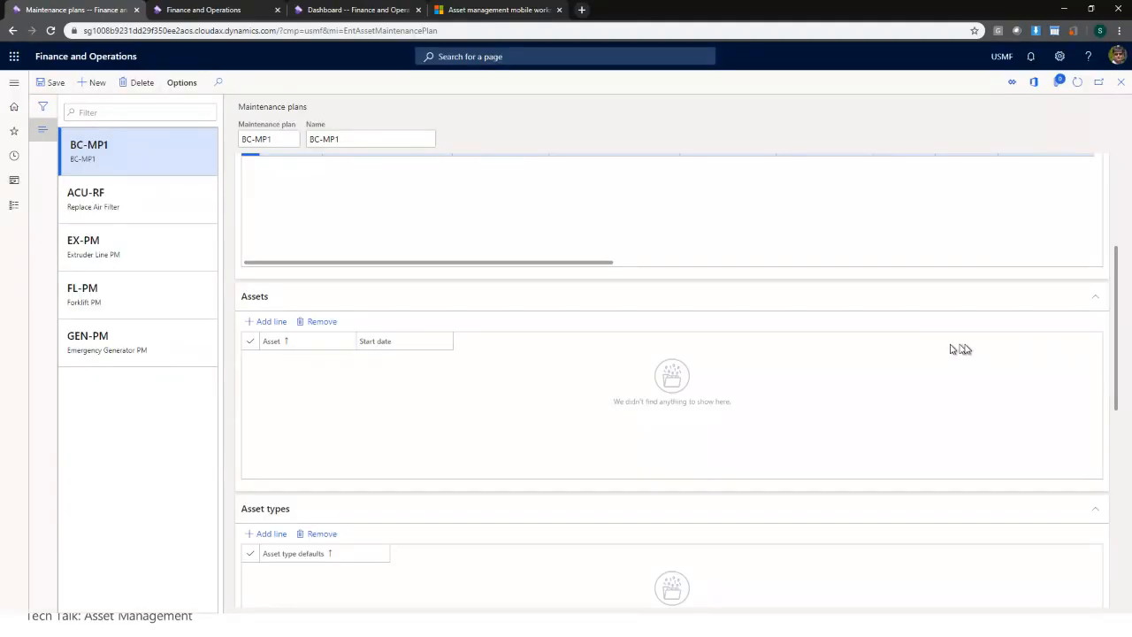
{"action": "left_click_drag", "start_coordinate": [1116, 321], "coordinate": [1116, 365]}
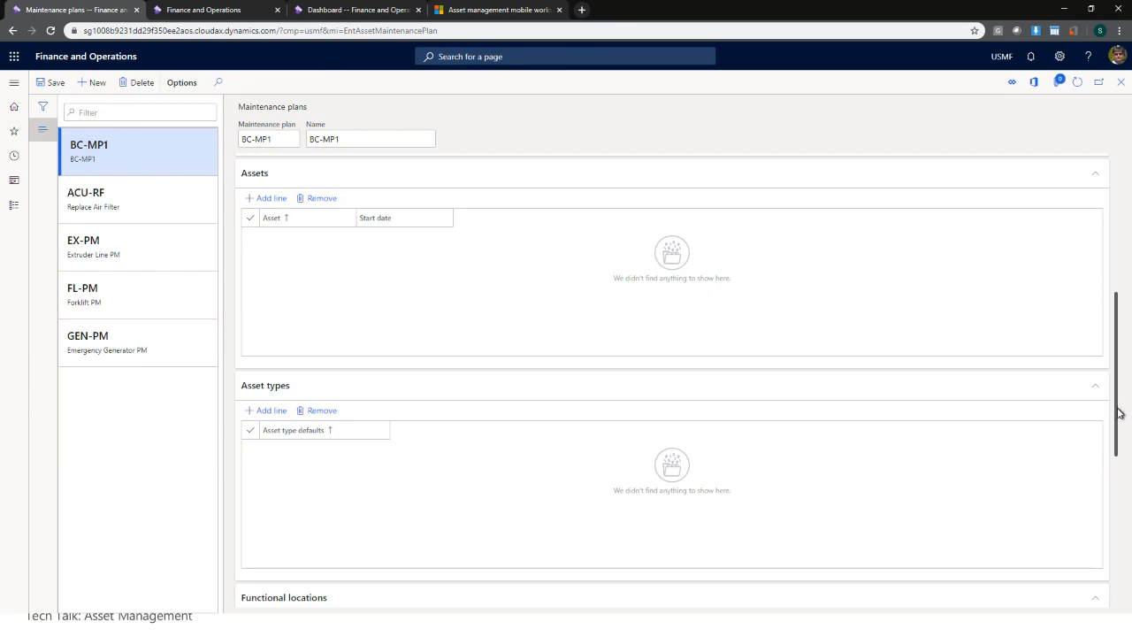
{"action": "left_click_drag", "start_coordinate": [1120, 412], "coordinate": [1113, 487]}
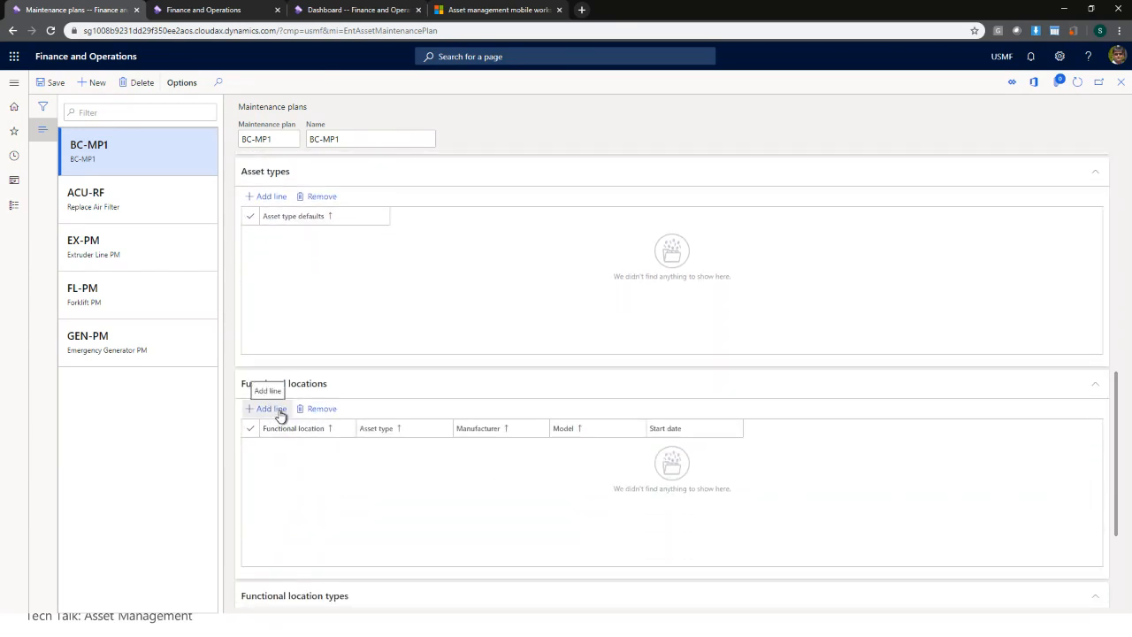
{"action": "left_click", "coordinate": [278, 412]}
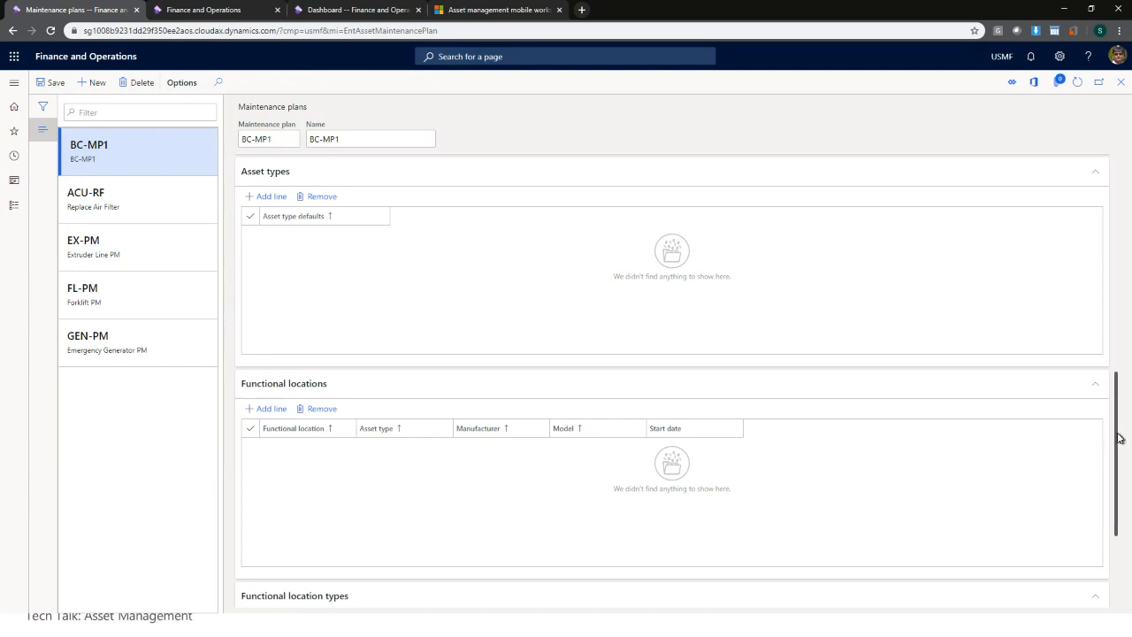
{"action": "left_click_drag", "start_coordinate": [1120, 438], "coordinate": [1099, 287]}
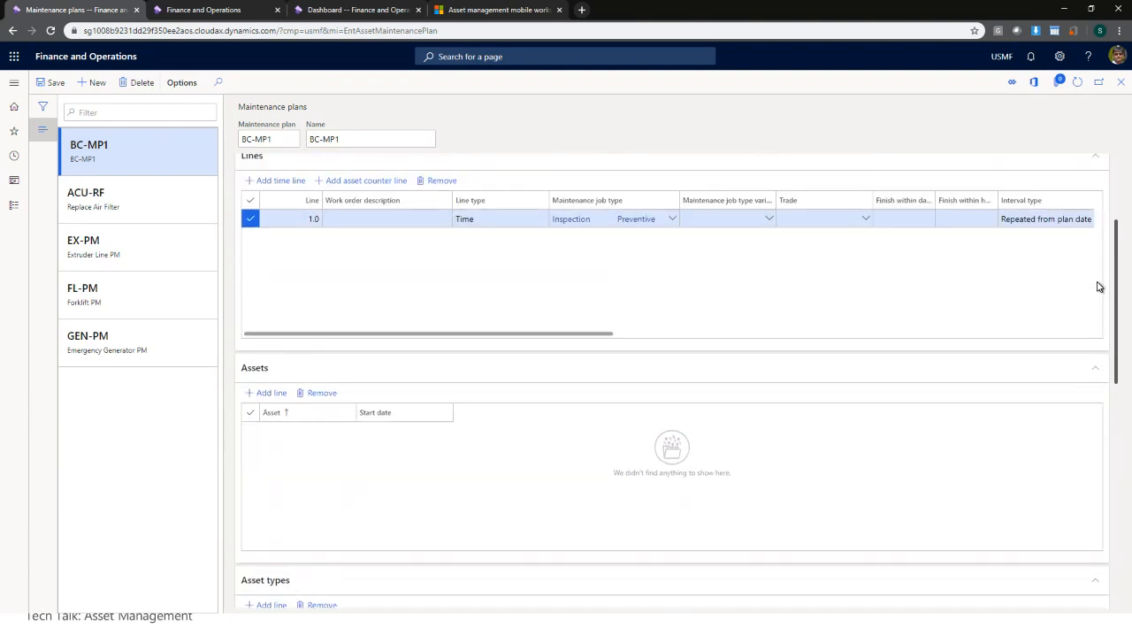
- Add assets ACU-A and ACU-B to plan BC-MP1 and save
{"action": "left_click", "coordinate": [268, 393]}
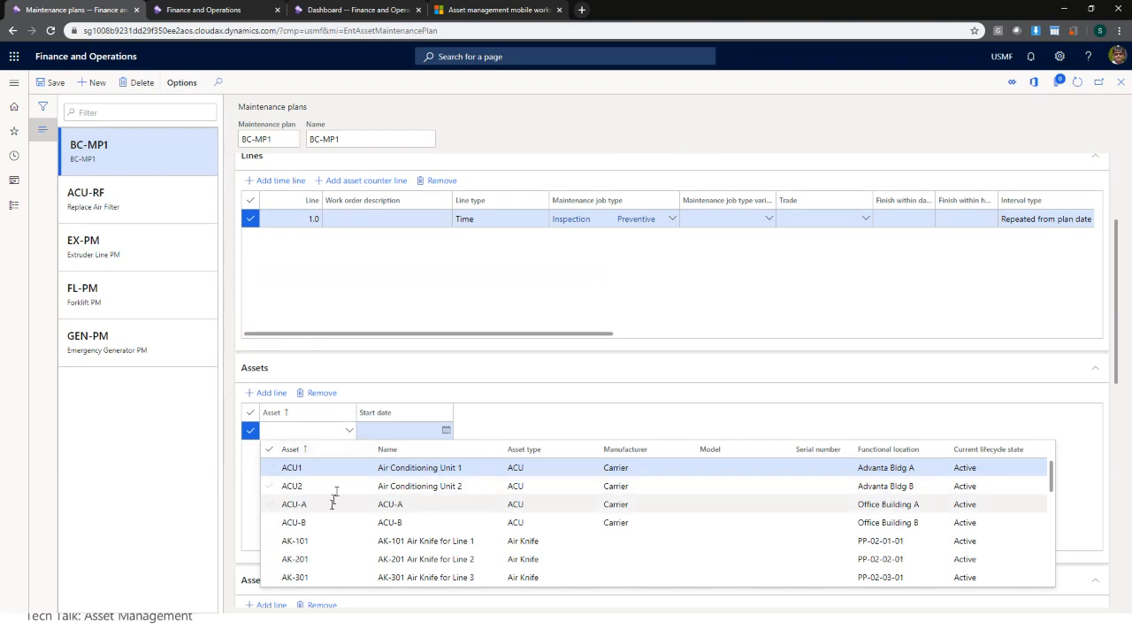
{"action": "left_click", "coordinate": [329, 504]}
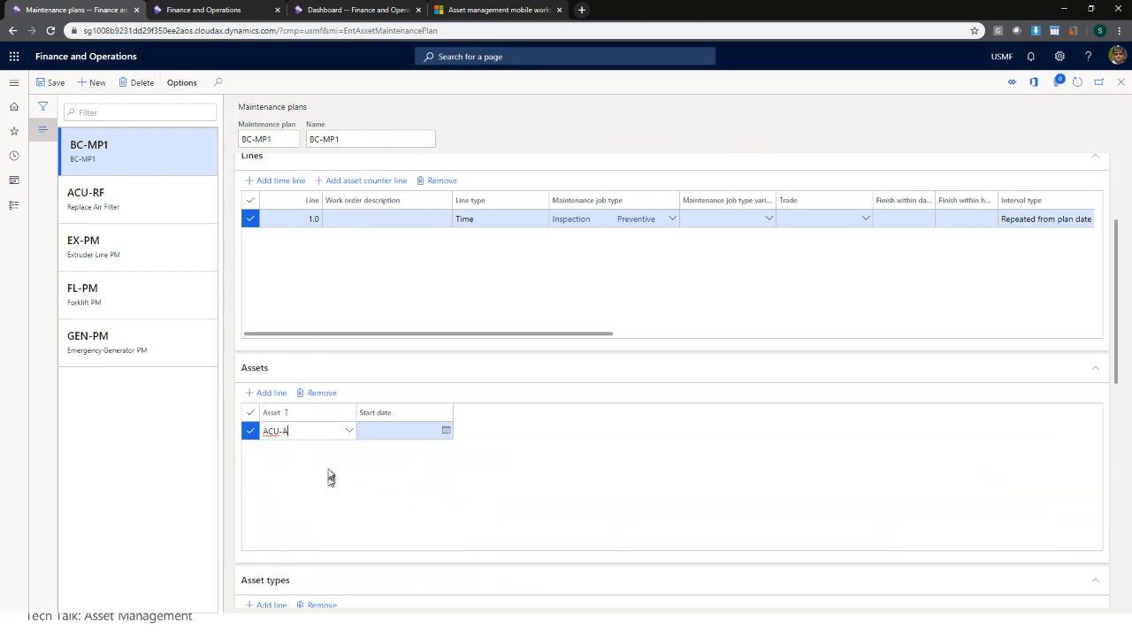
{"action": "left_click", "coordinate": [271, 392]}
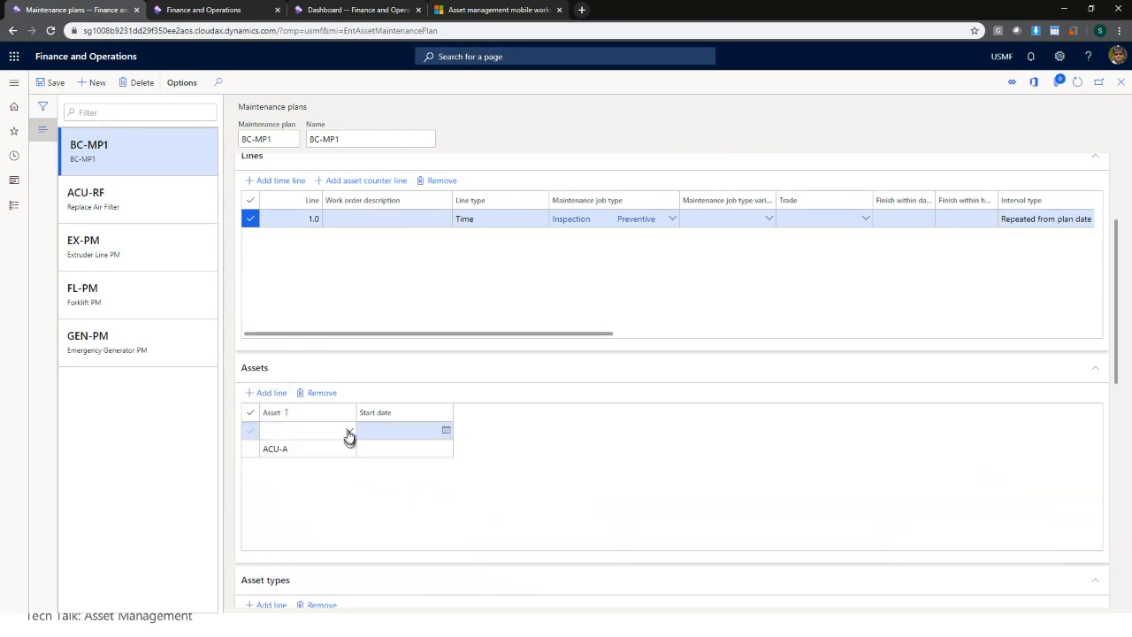
{"action": "left_click", "coordinate": [349, 429]}
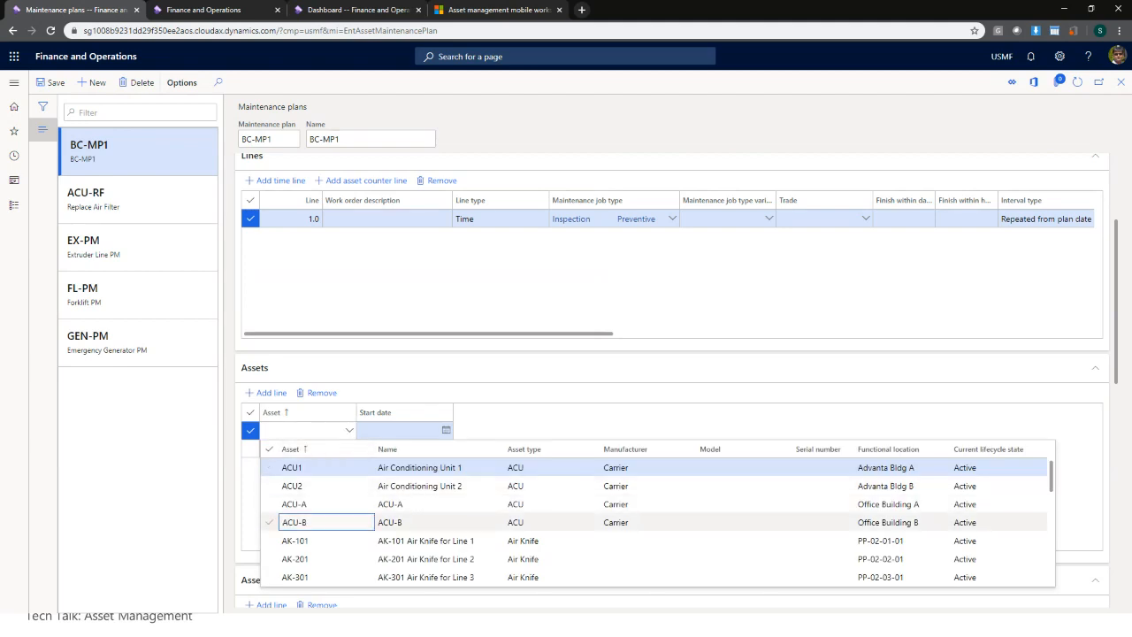
{"action": "left_click", "coordinate": [344, 521]}
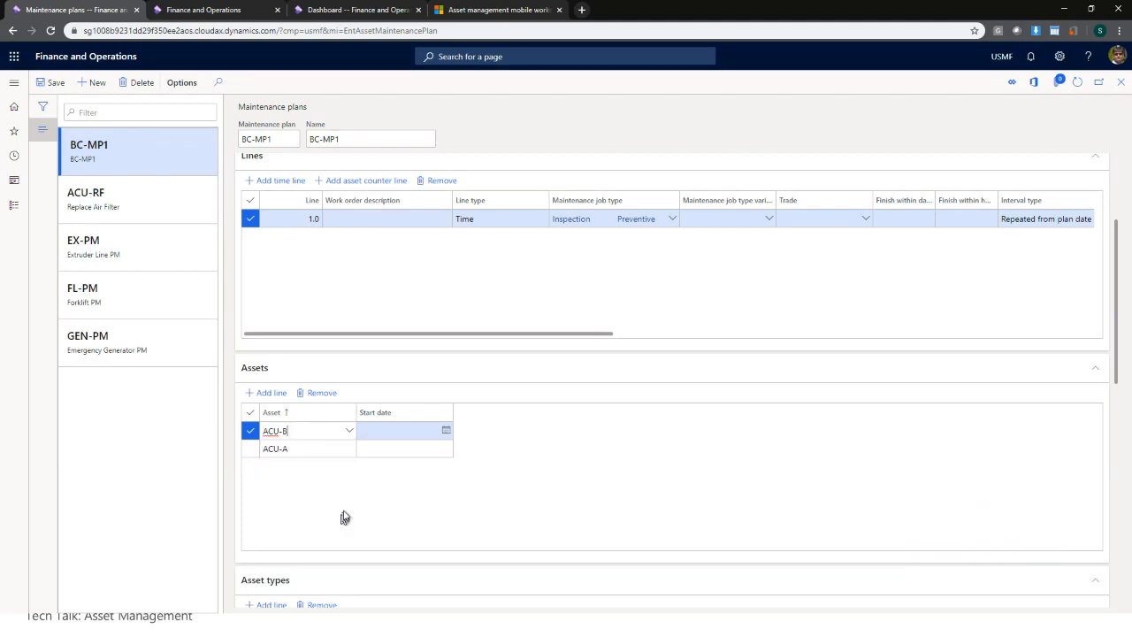
{"action": "left_click", "coordinate": [49, 82]}
- Set the plan Active to Yes, save it, and close the page
{"action": "scroll", "coordinate": [1119, 364], "scroll_direction": "up", "scroll_amount": 2}
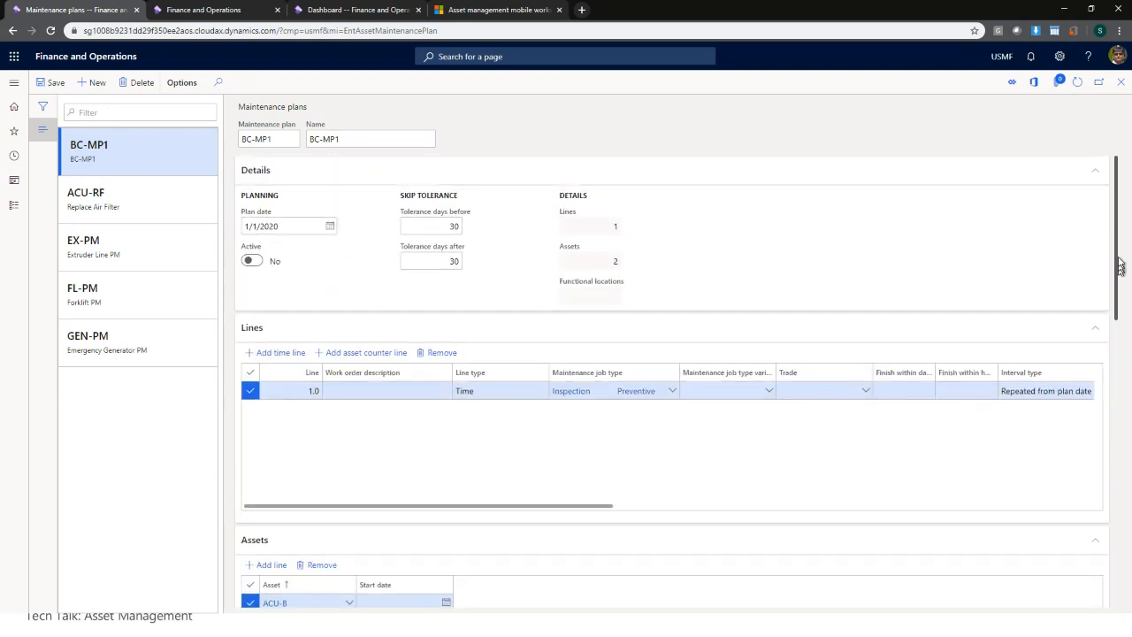
{"action": "left_click", "coordinate": [253, 262]}
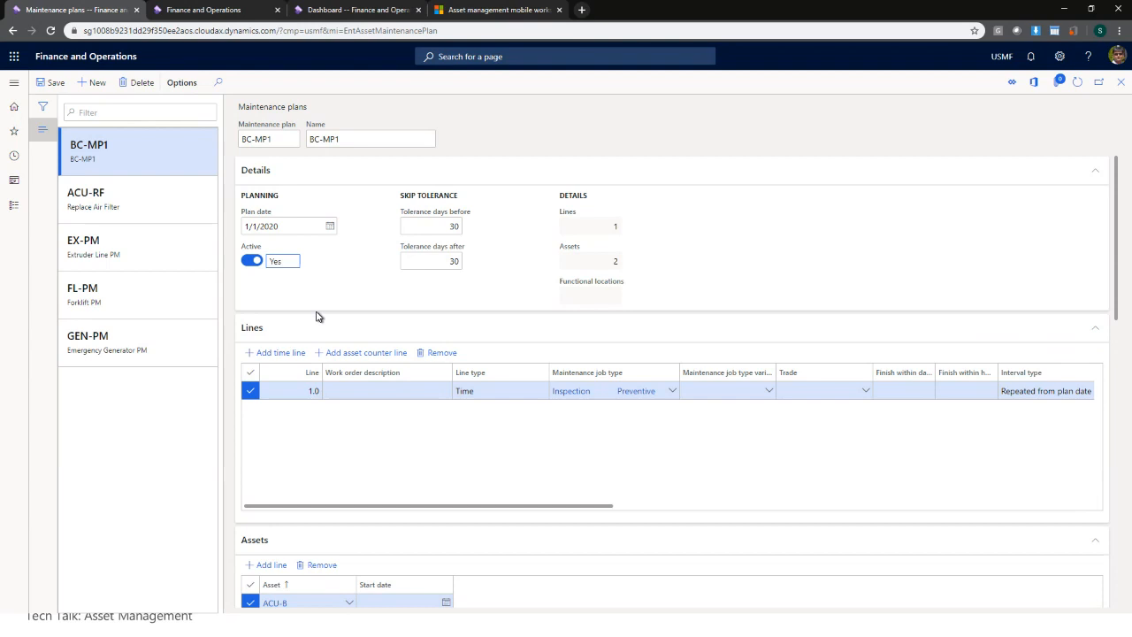
{"action": "left_click", "coordinate": [62, 85]}
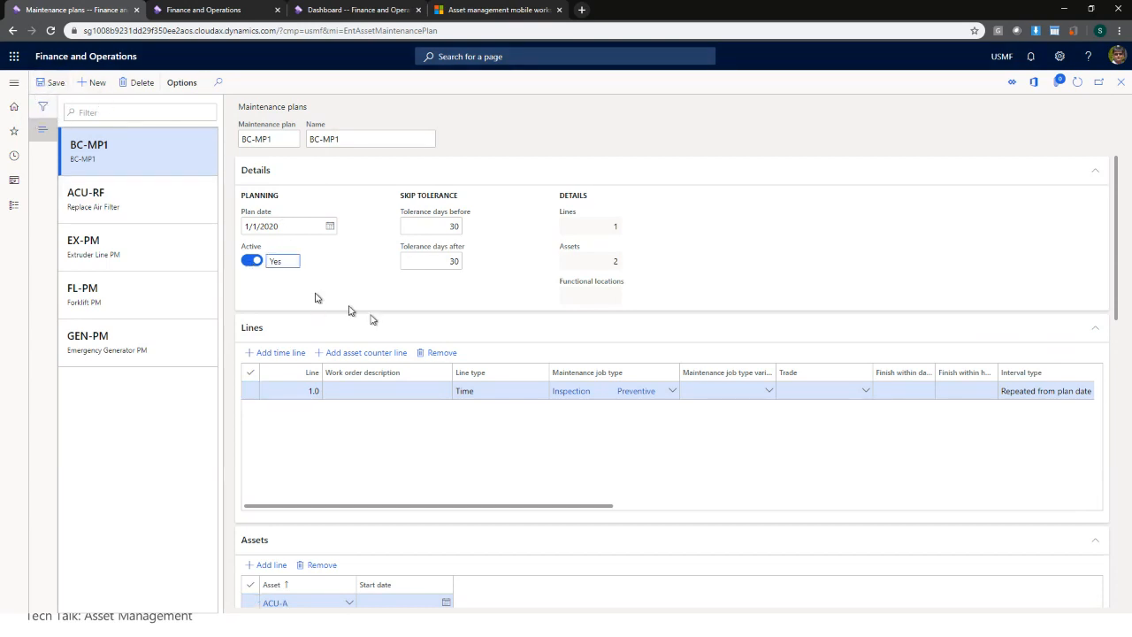
{"action": "left_click", "coordinate": [1123, 86]}
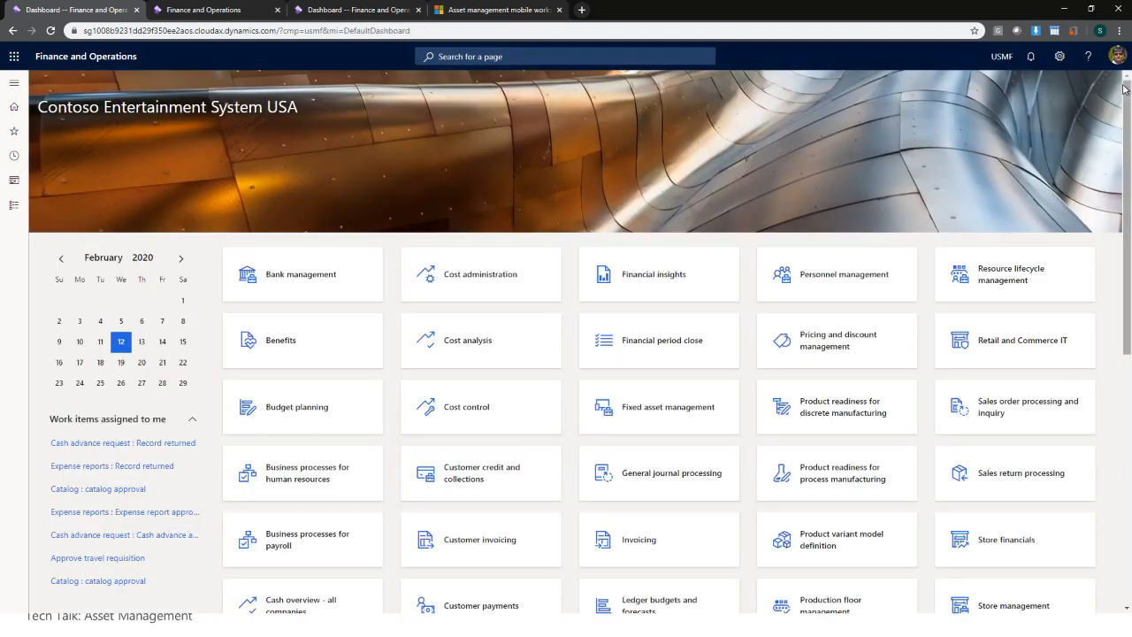
- Launch Schedule maintenance plans for asset type ACU over one year, keeping the records query unchanged
{"action": "left_click", "coordinate": [14, 83]}
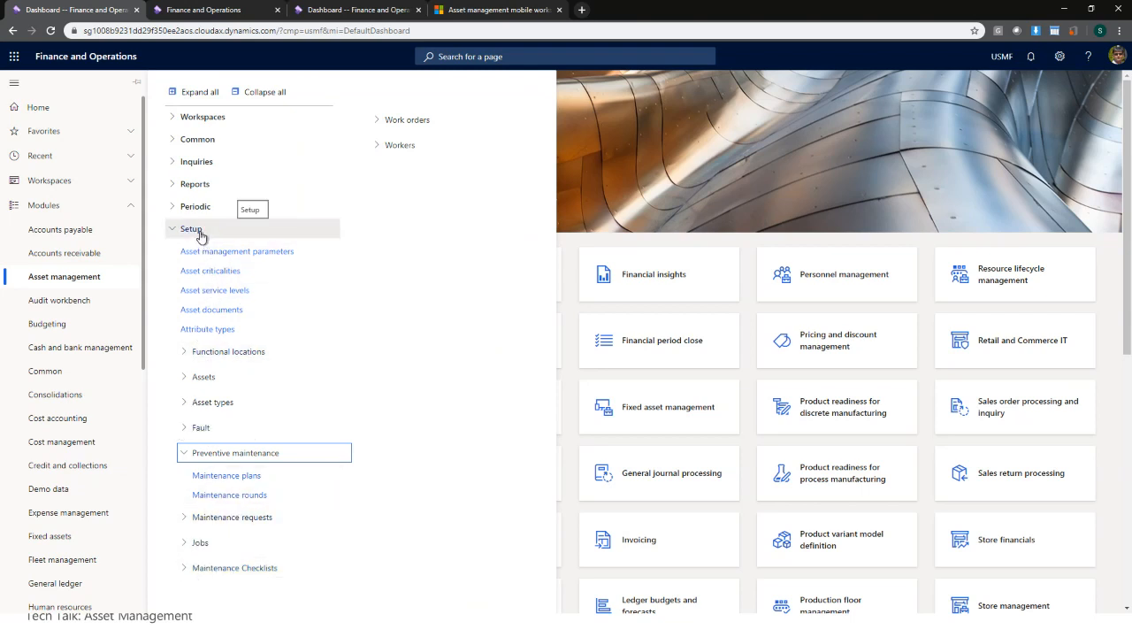
{"action": "left_click", "coordinate": [256, 96]}
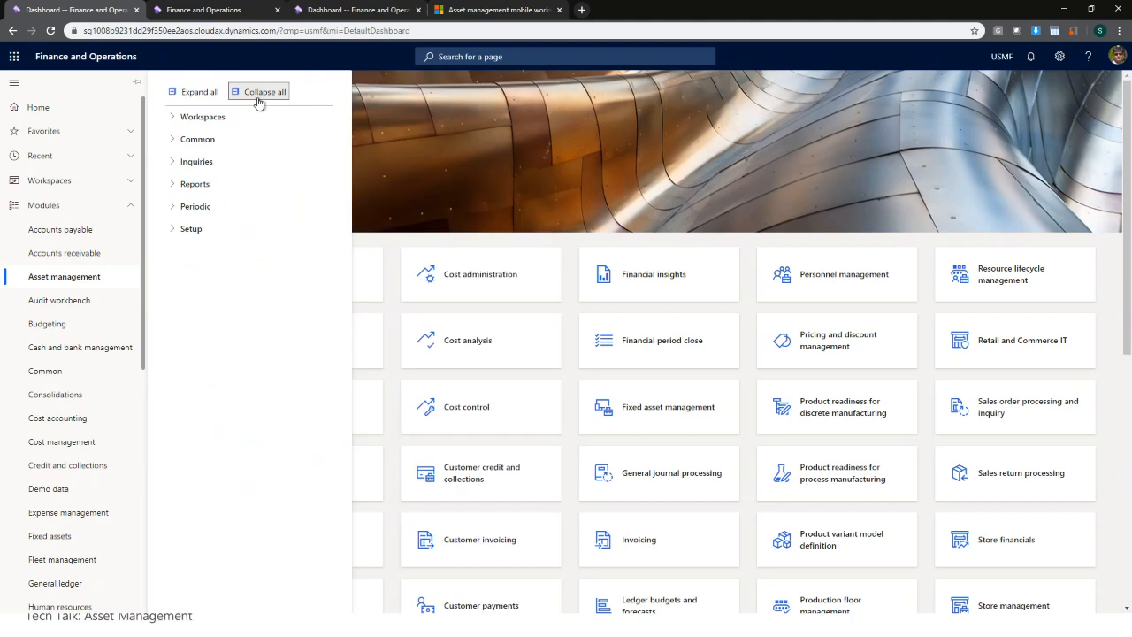
{"action": "left_click", "coordinate": [194, 209]}
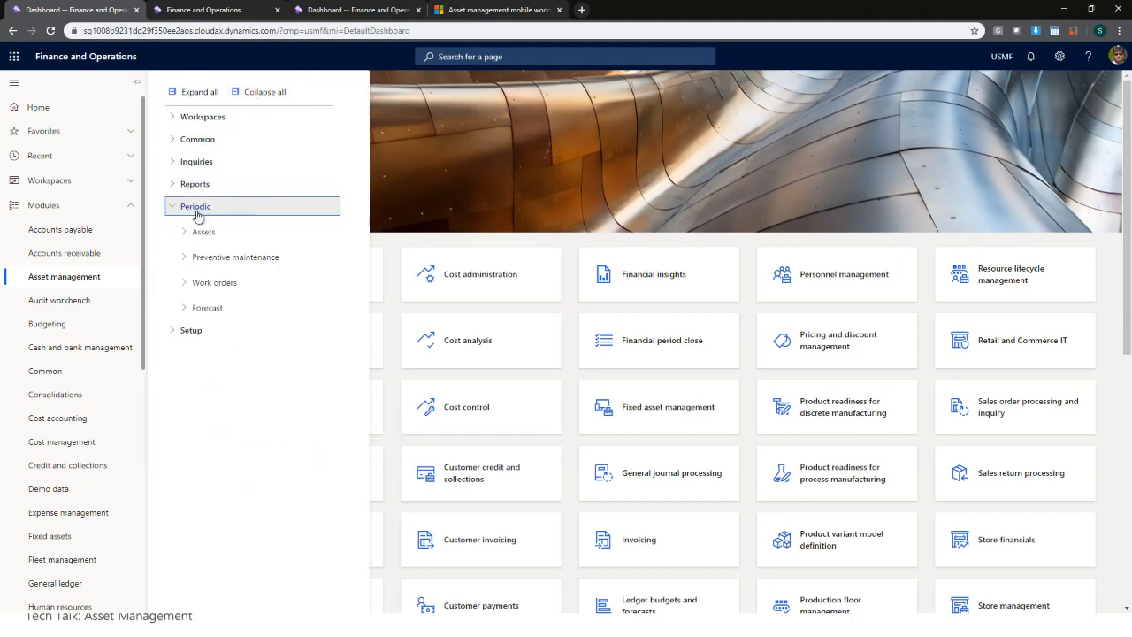
{"action": "left_click", "coordinate": [228, 262]}
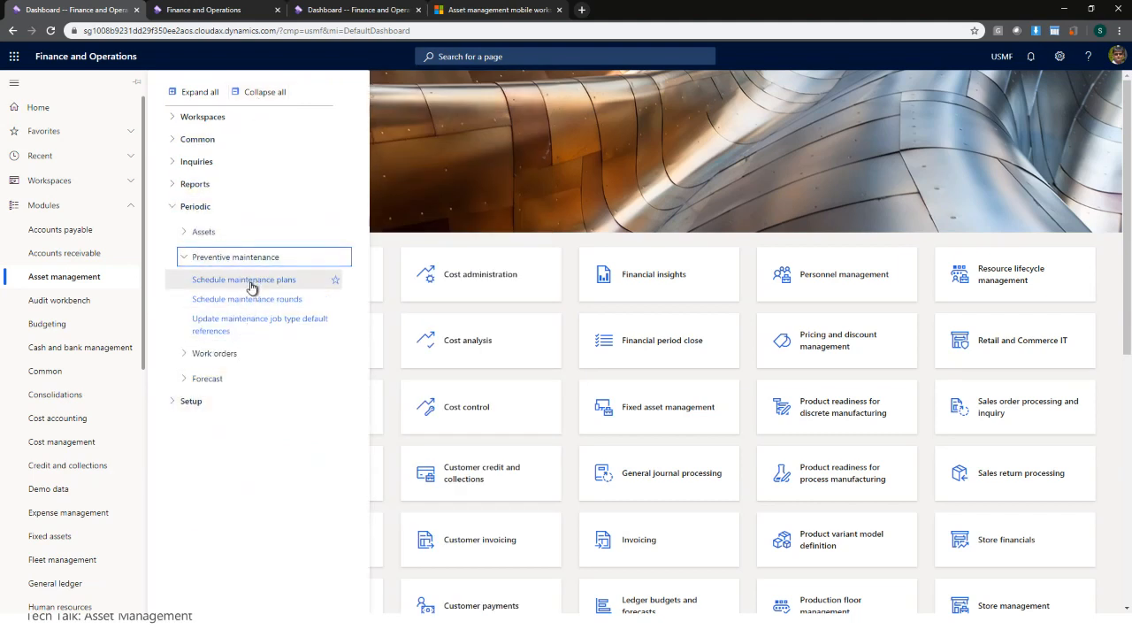
{"action": "left_click", "coordinate": [251, 281]}
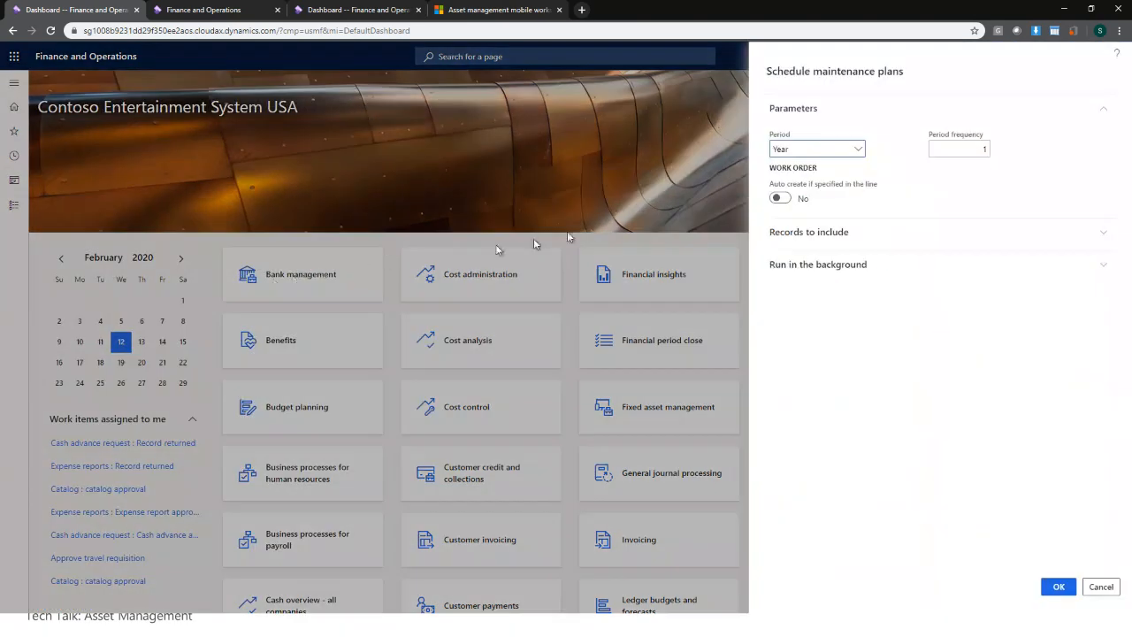
{"action": "left_click", "coordinate": [776, 234]}
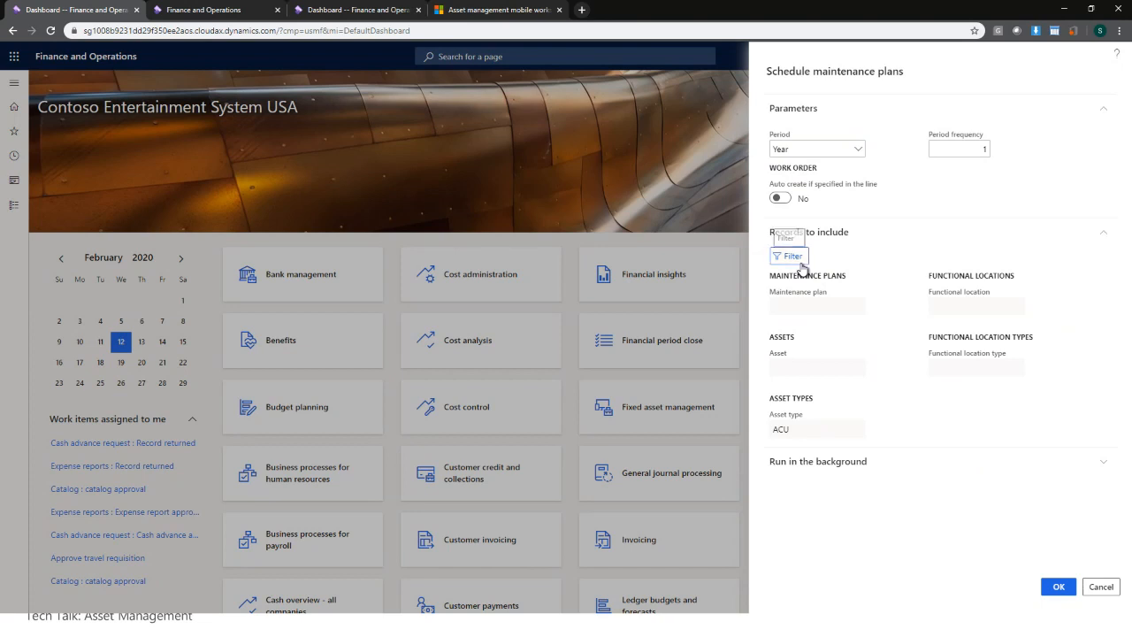
{"action": "left_click", "coordinate": [793, 257]}
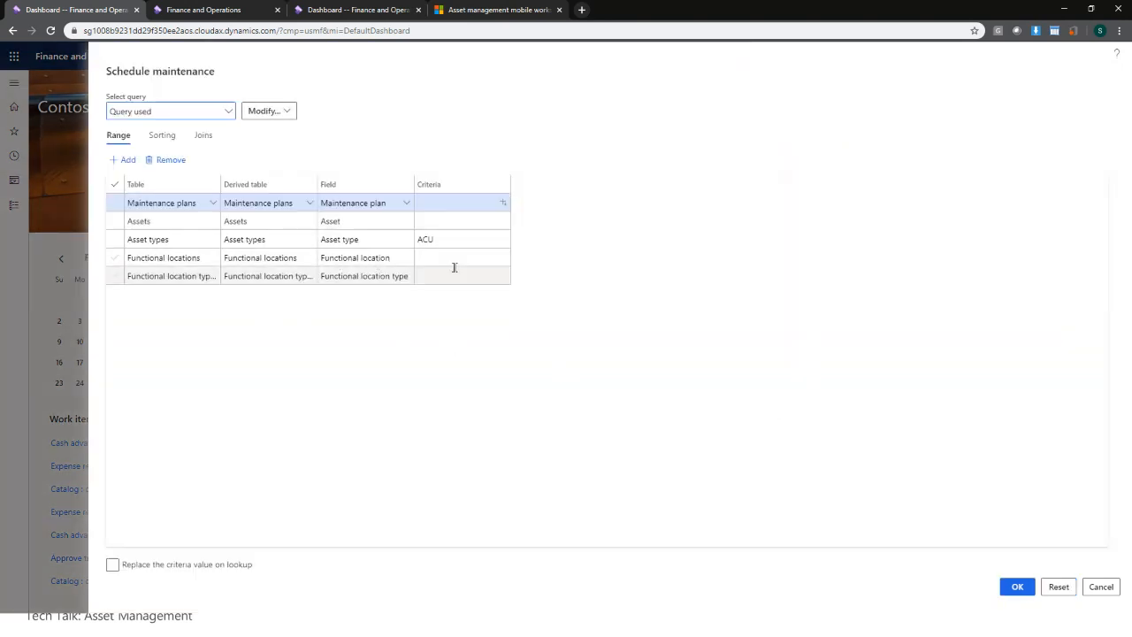
{"action": "left_click", "coordinate": [1023, 592]}
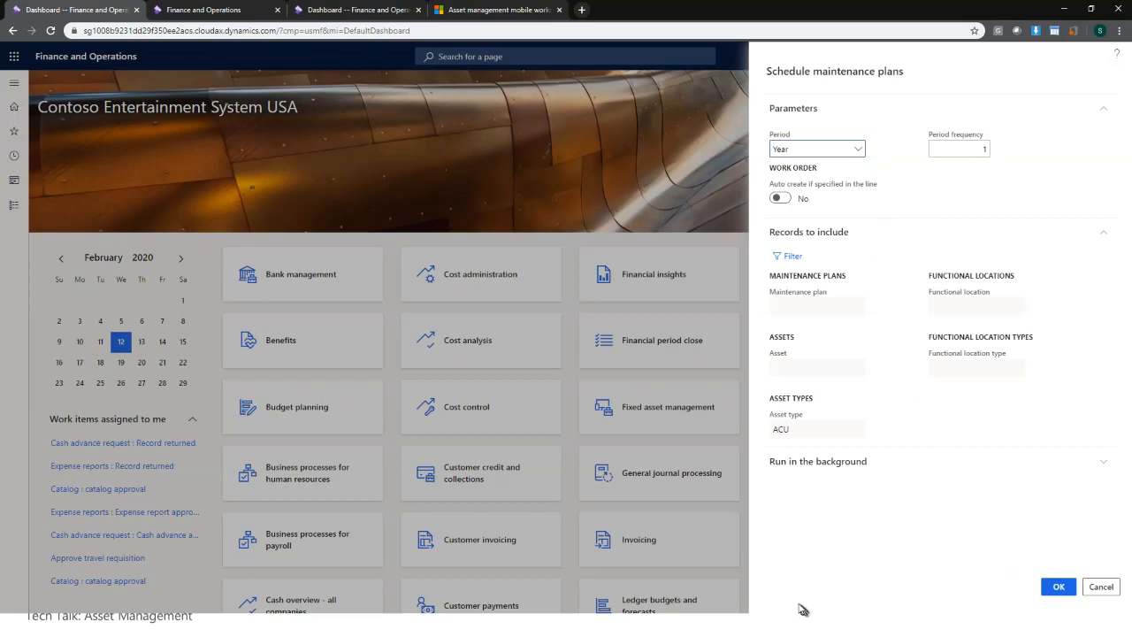
{"action": "left_click", "coordinate": [1061, 590]}
- Run the scheduling, then open Common > Maintenance schedule > Open maintenance schedule lines
{"action": "left_click", "coordinate": [1059, 587]}
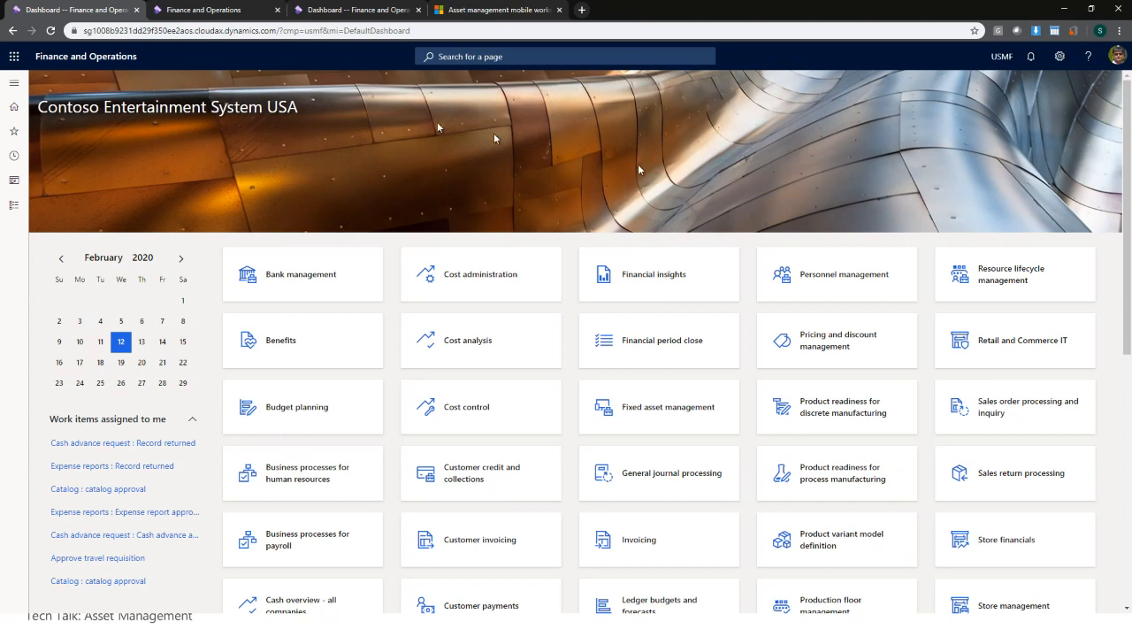
{"action": "left_click", "coordinate": [16, 85]}
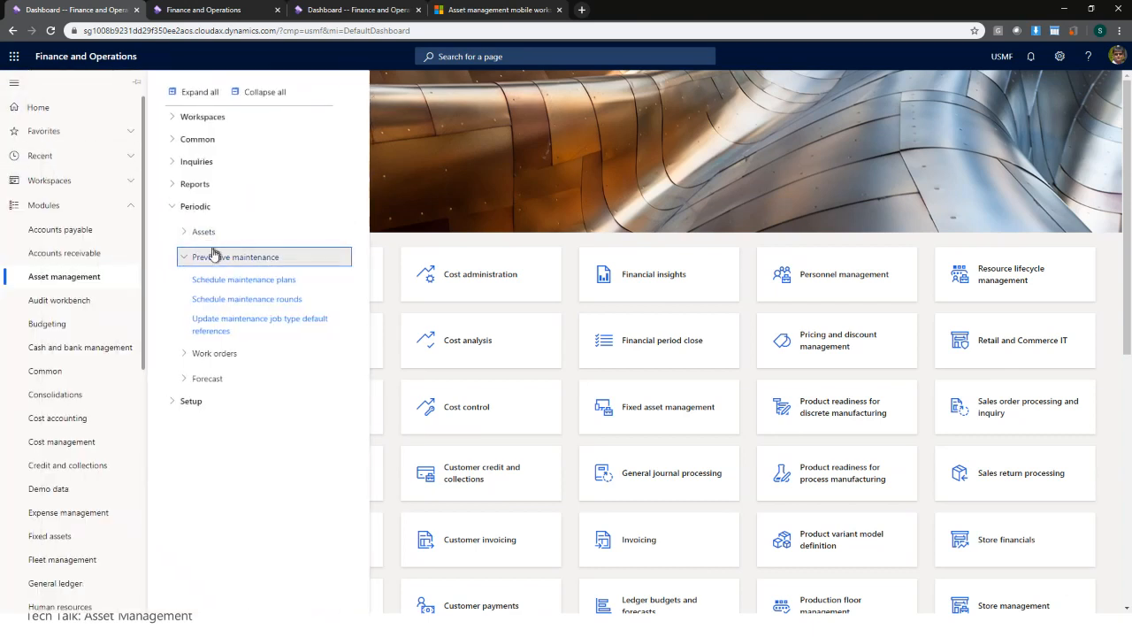
{"action": "left_click", "coordinate": [189, 206]}
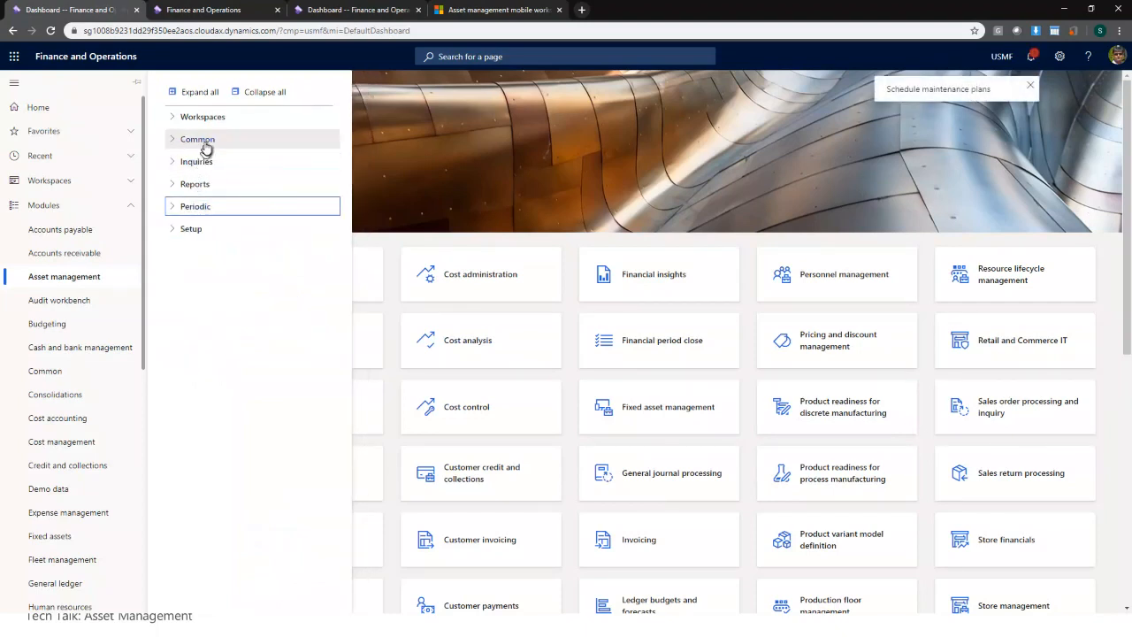
{"action": "left_click", "coordinate": [203, 145]}
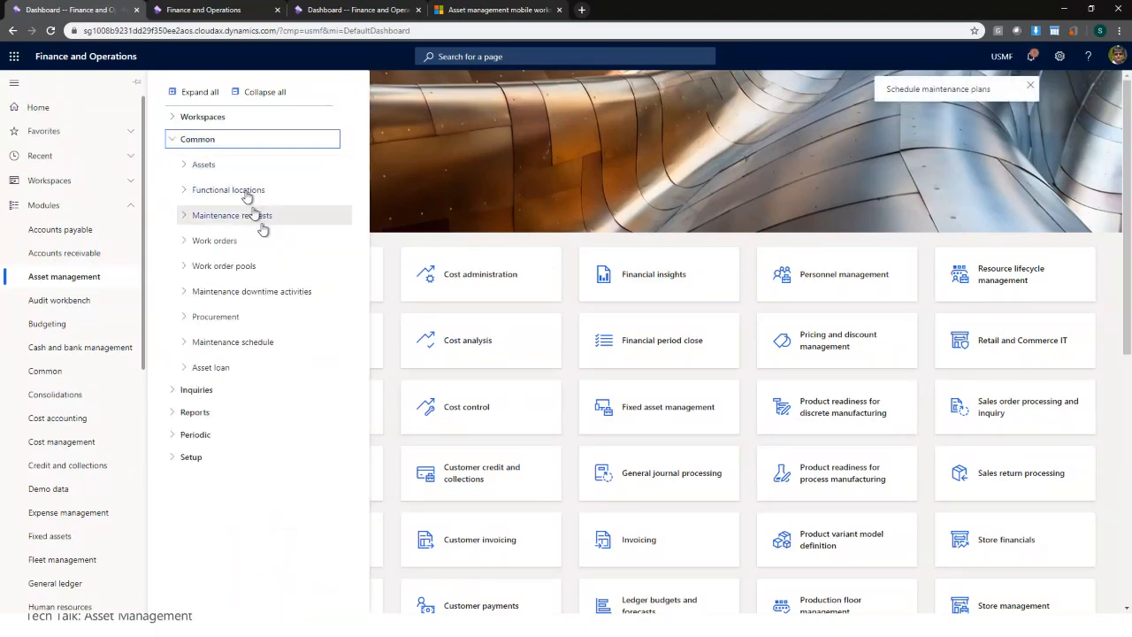
{"action": "left_click", "coordinate": [257, 347]}
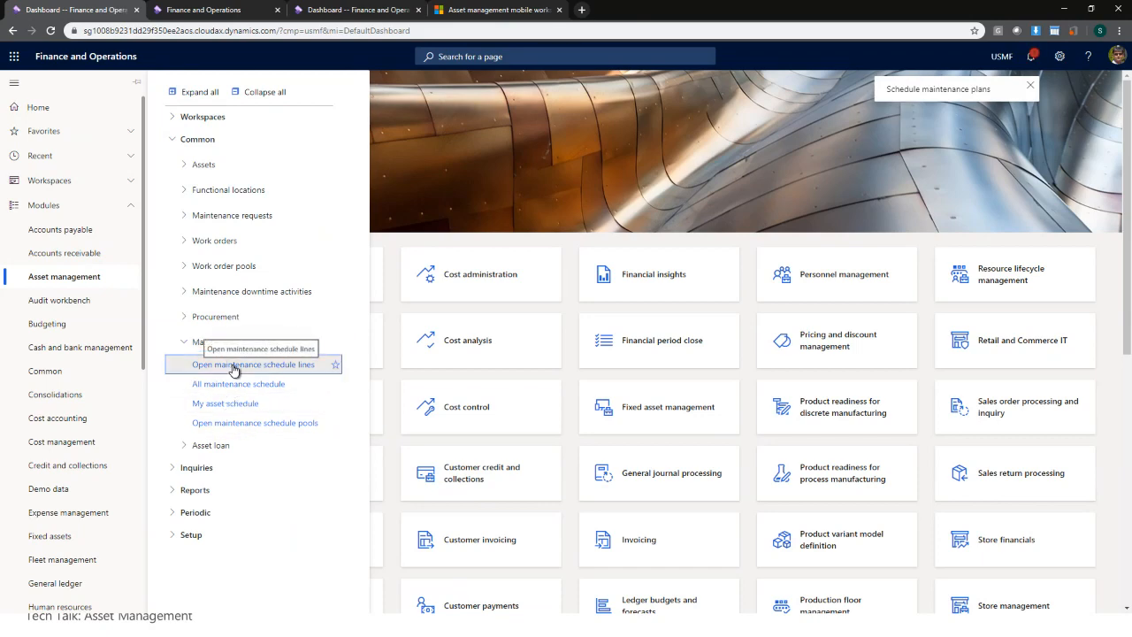
{"action": "left_click", "coordinate": [234, 367]}
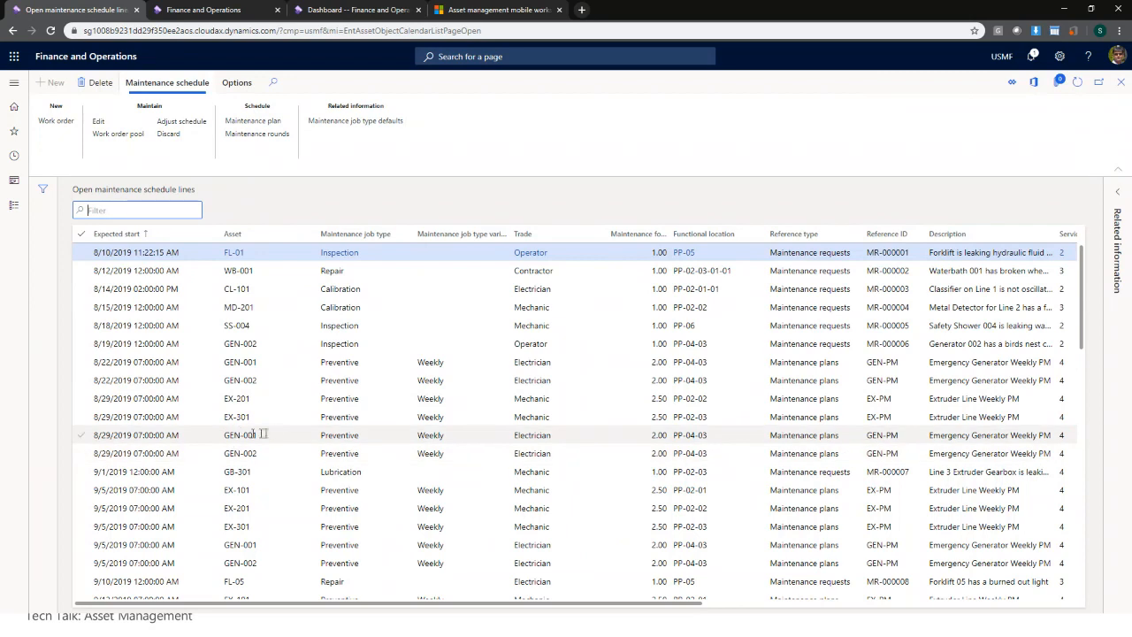
- Filter the schedule lines to ACU assets and select the ACU-A and ACU-B 4/1/2020 lines
{"action": "left_click", "coordinate": [310, 237]}
{"action": "left_click", "coordinate": [310, 235]}
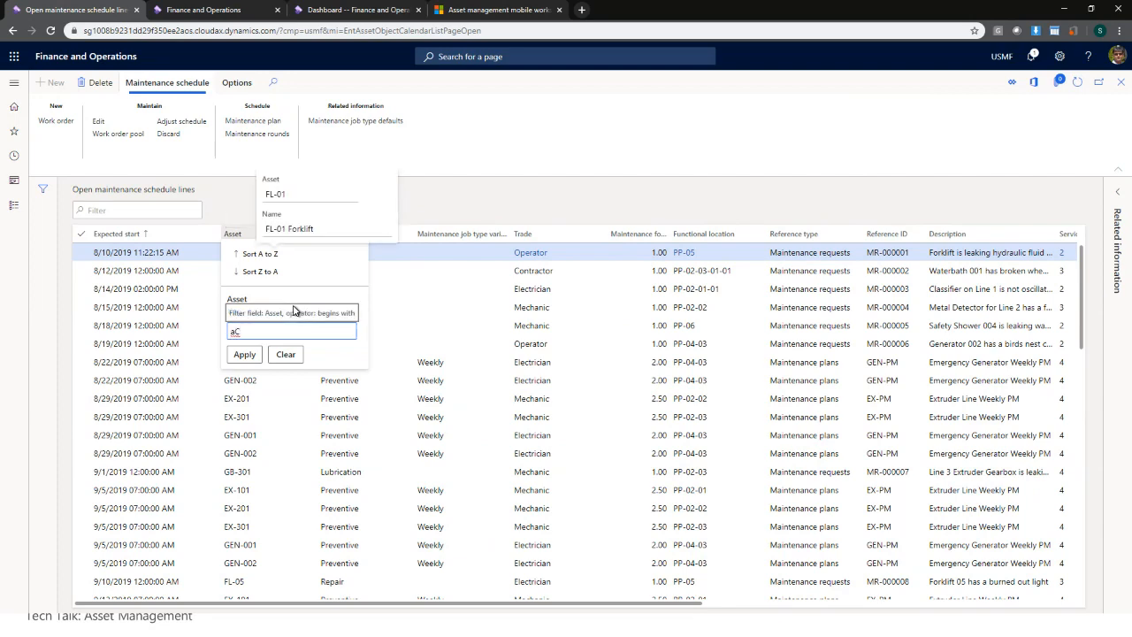
{"action": "left_click", "coordinate": [245, 354]}
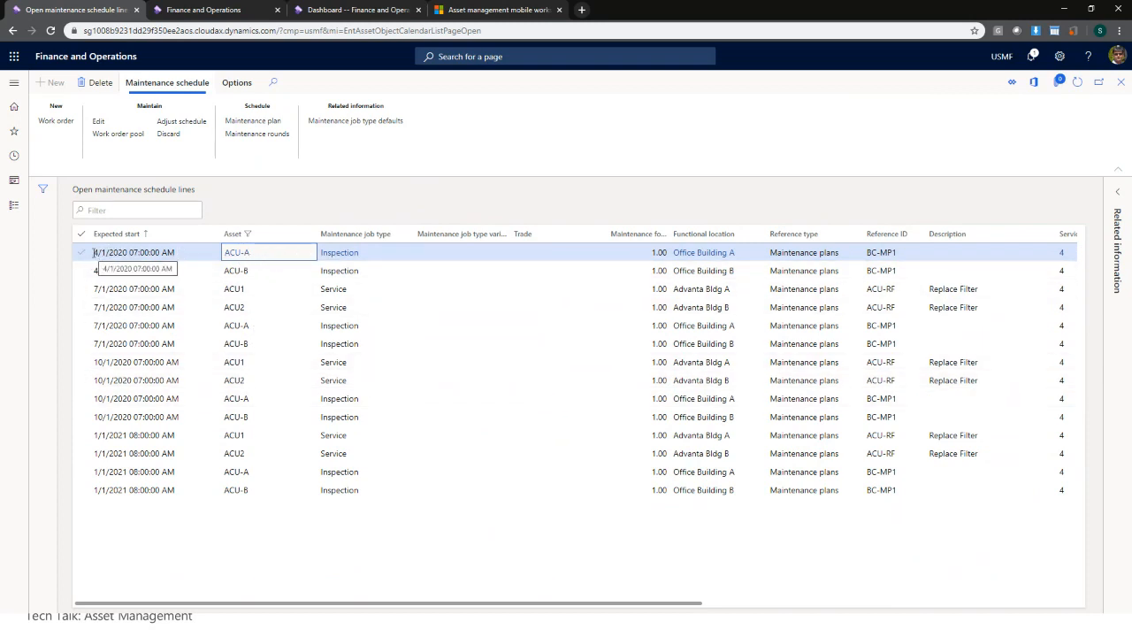
{"action": "left_click_drag", "start_coordinate": [96, 253], "coordinate": [189, 254]}
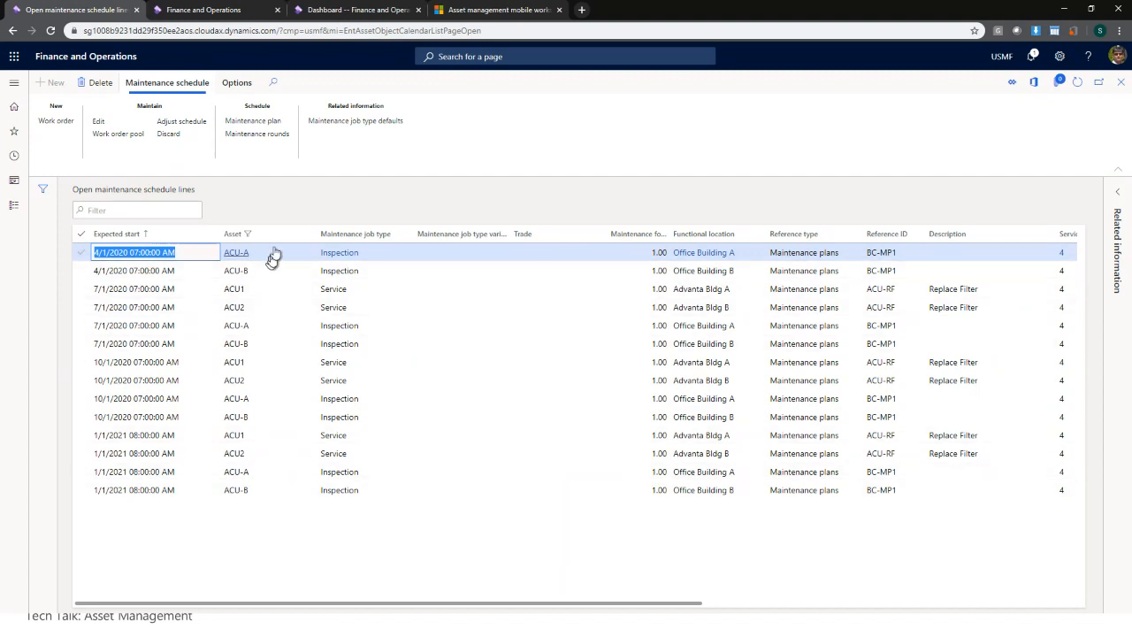
{"action": "left_click", "coordinate": [80, 253]}
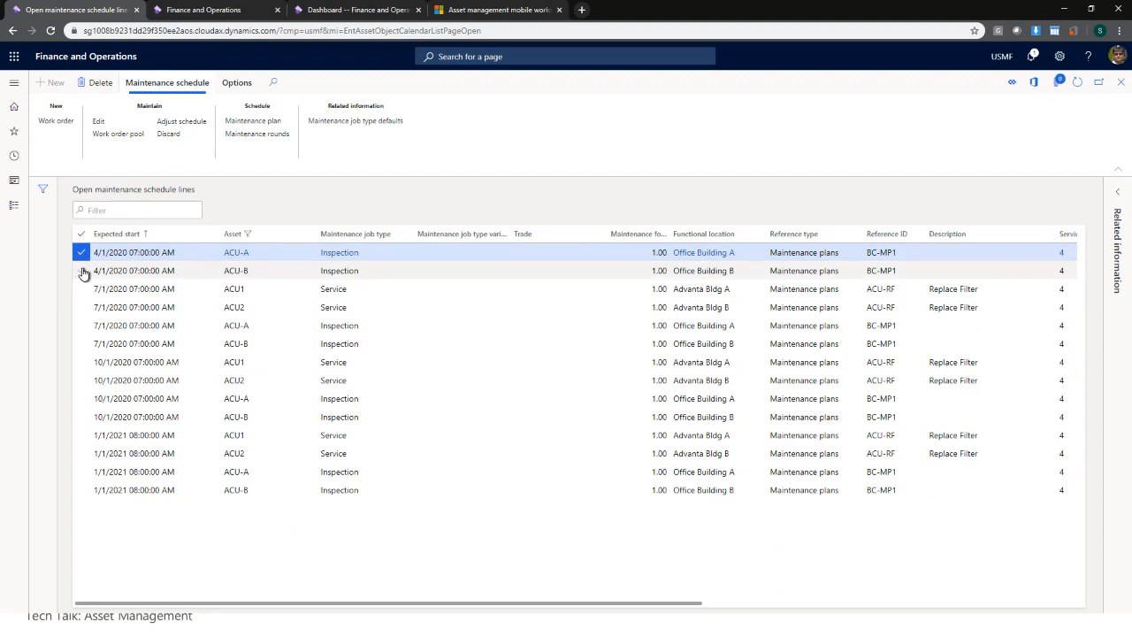
{"action": "left_click", "coordinate": [81, 270]}
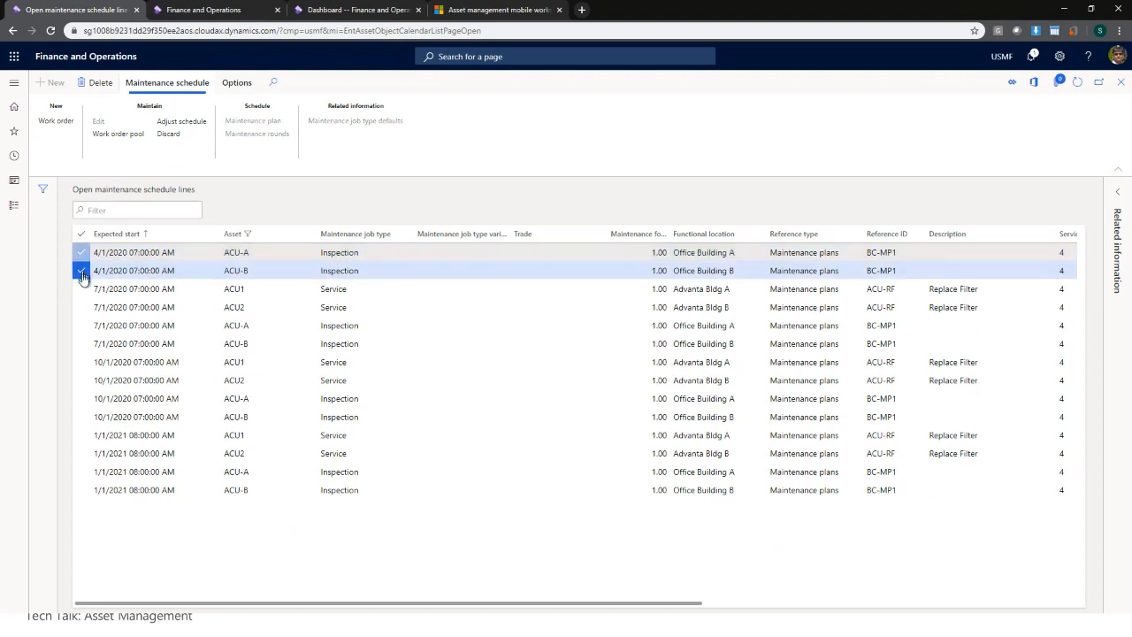
- Create one Preventive work order per asset type from the selected ACU-A and ACU-B lines
{"action": "left_click", "coordinate": [55, 121]}
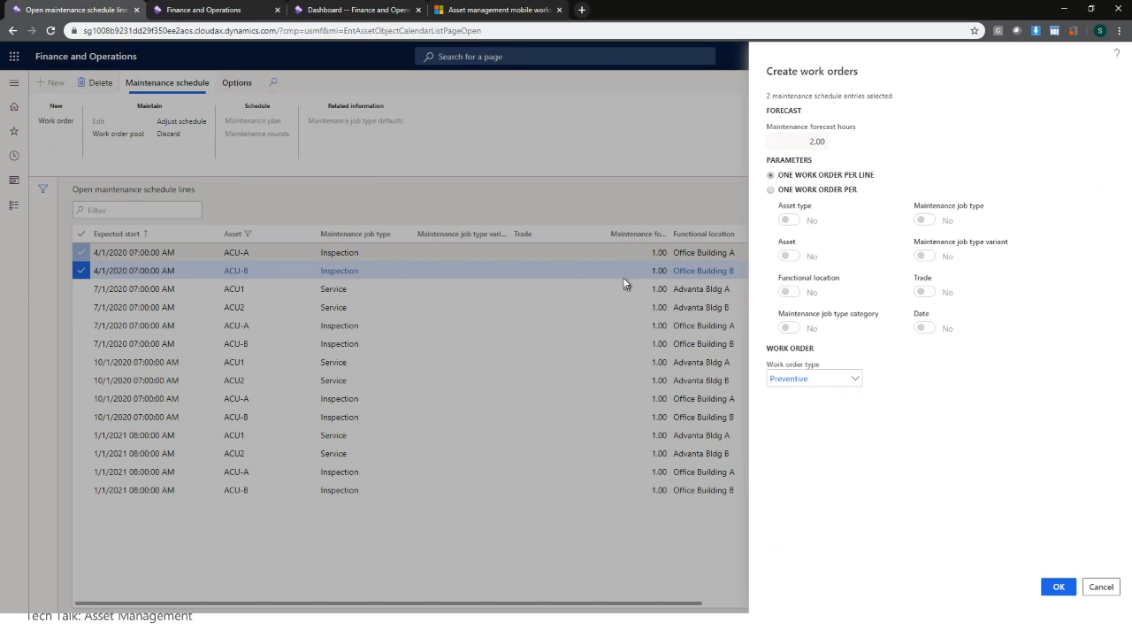
{"action": "left_click", "coordinate": [831, 194]}
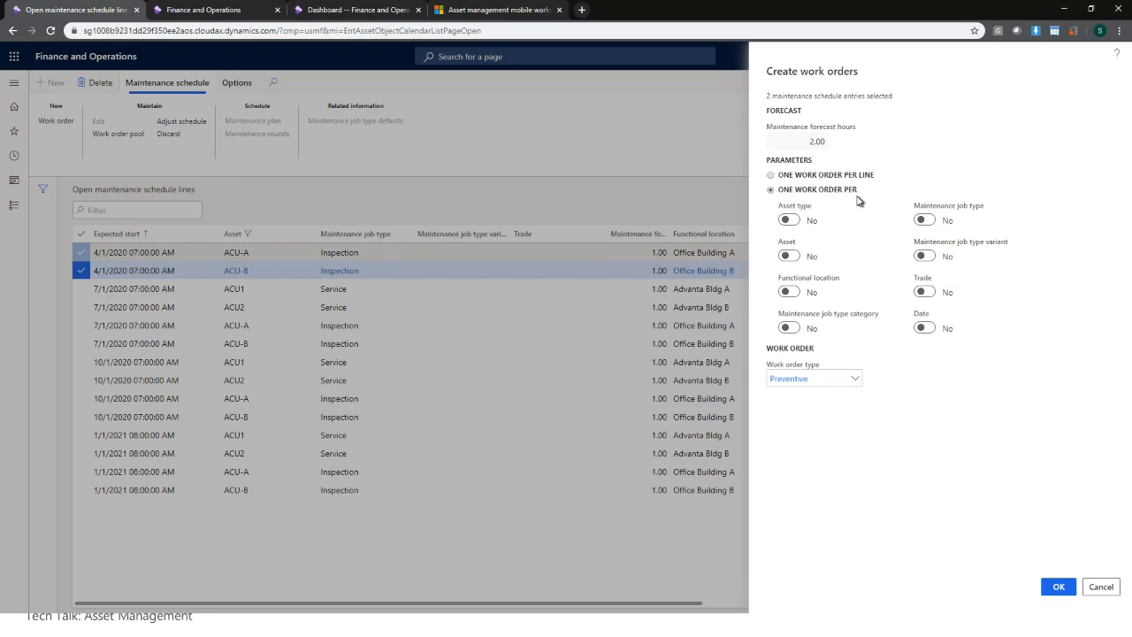
{"action": "left_click", "coordinate": [795, 224]}
{"action": "left_click", "coordinate": [855, 379]}
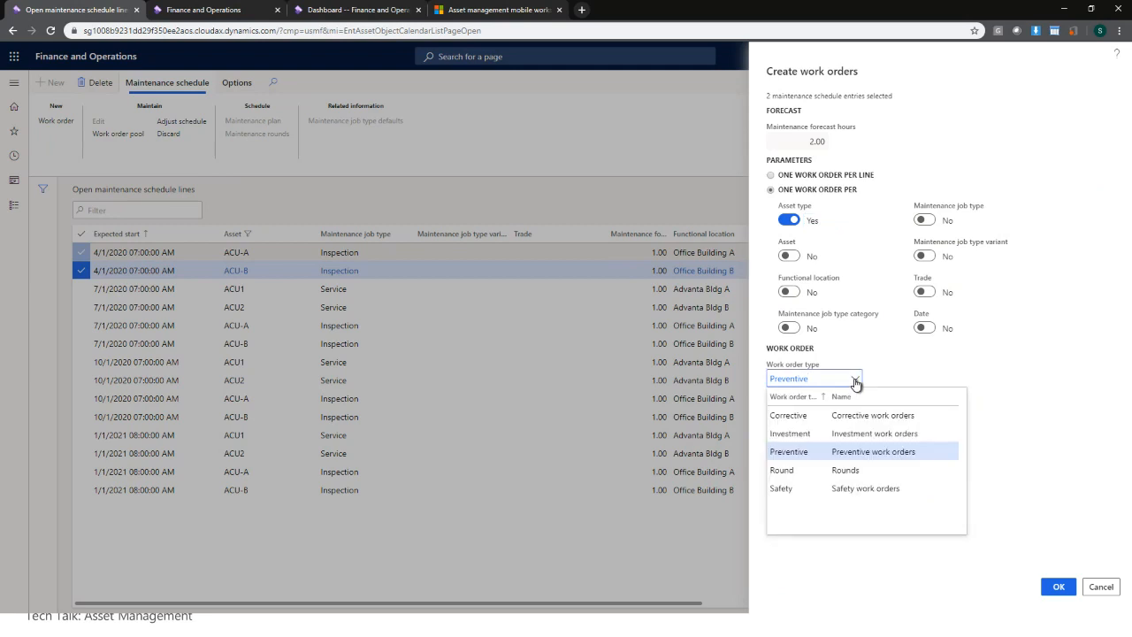
{"action": "left_click", "coordinate": [855, 382]}
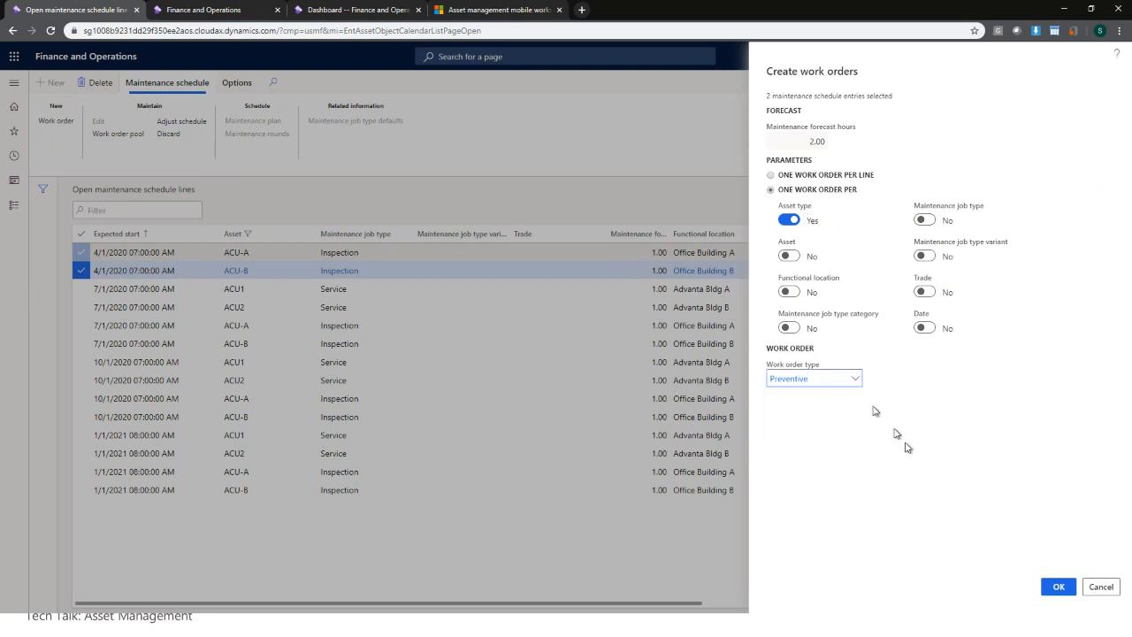
{"action": "left_click", "coordinate": [1060, 588]}
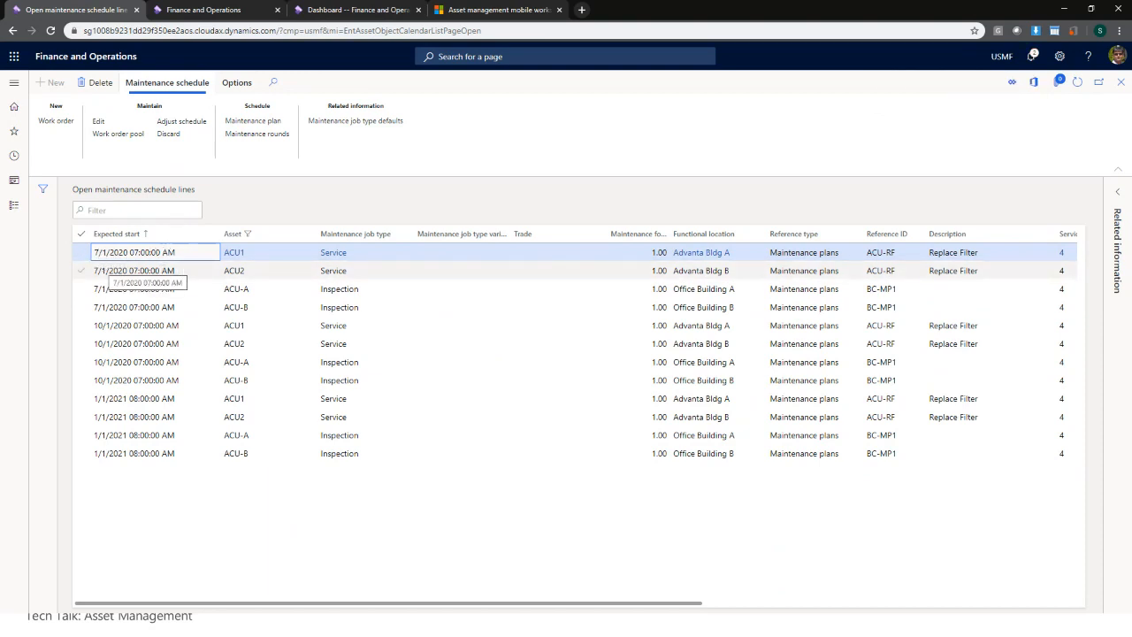
- Shift the expected start of the four 7/1/2020 lines (ACU1, ACU2, ACU-A, ACU-B) by 10 days
{"action": "left_click", "coordinate": [269, 271], "text": "ctrl"}
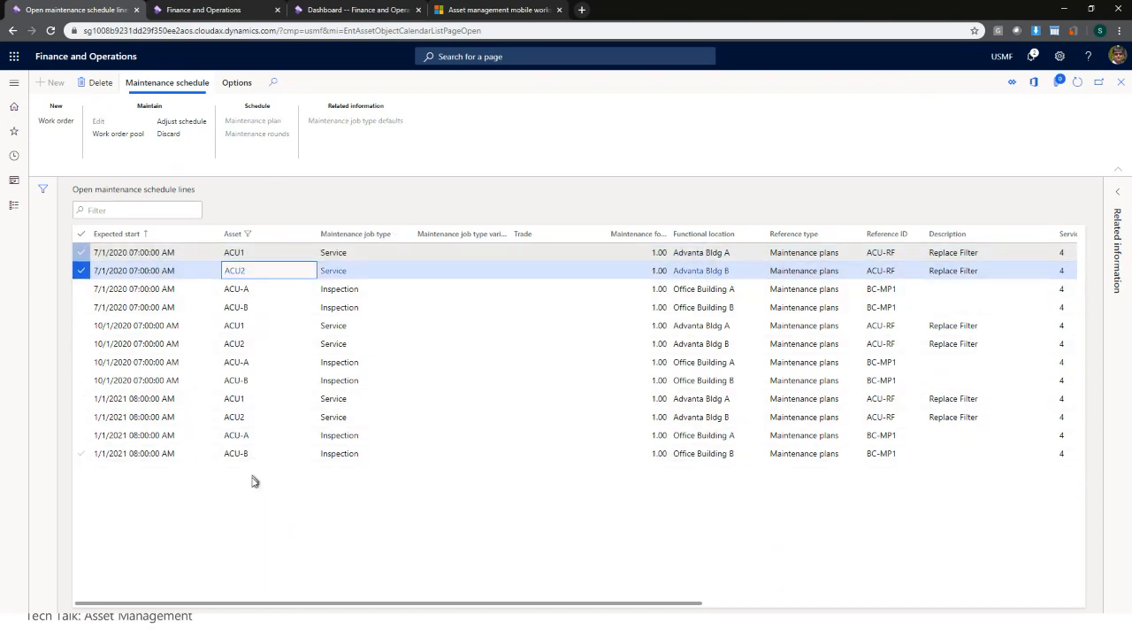
{"action": "left_click", "coordinate": [260, 308], "text": "shift"}
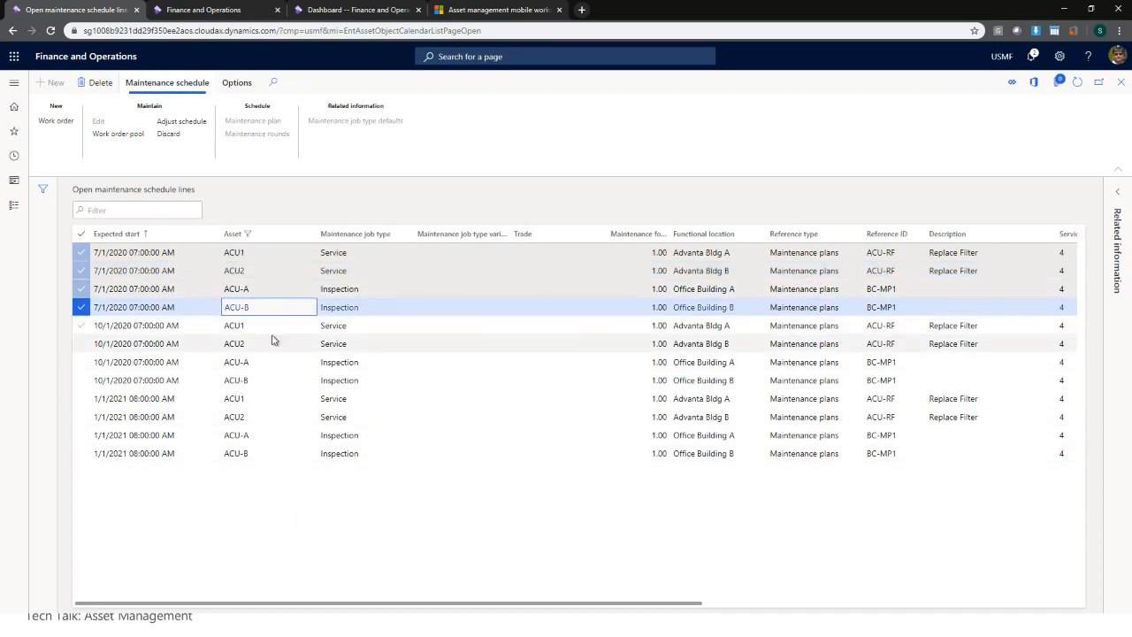
{"action": "left_click", "coordinate": [181, 122]}
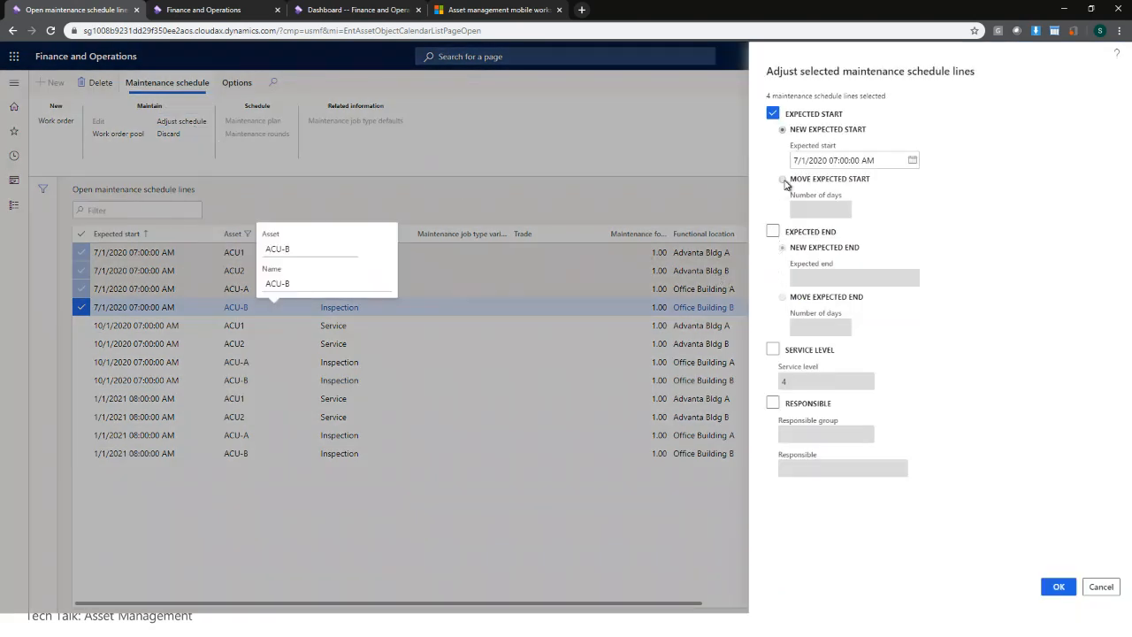
{"action": "left_click", "coordinate": [783, 179]}
{"action": "left_click", "coordinate": [832, 210]}
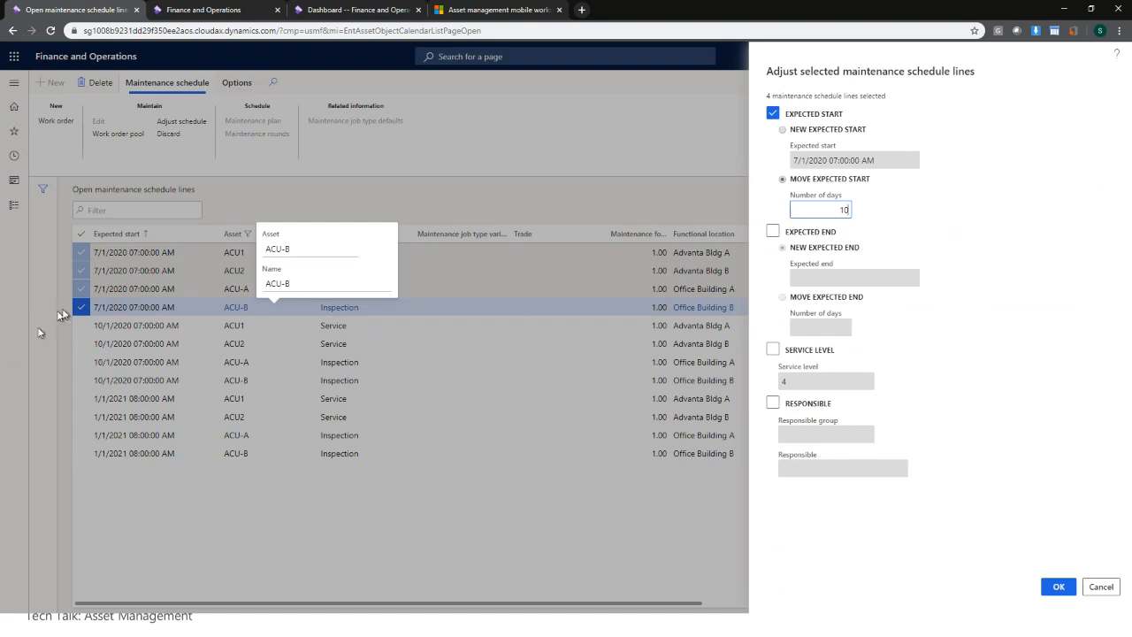
{"action": "left_click", "coordinate": [1058, 586]}
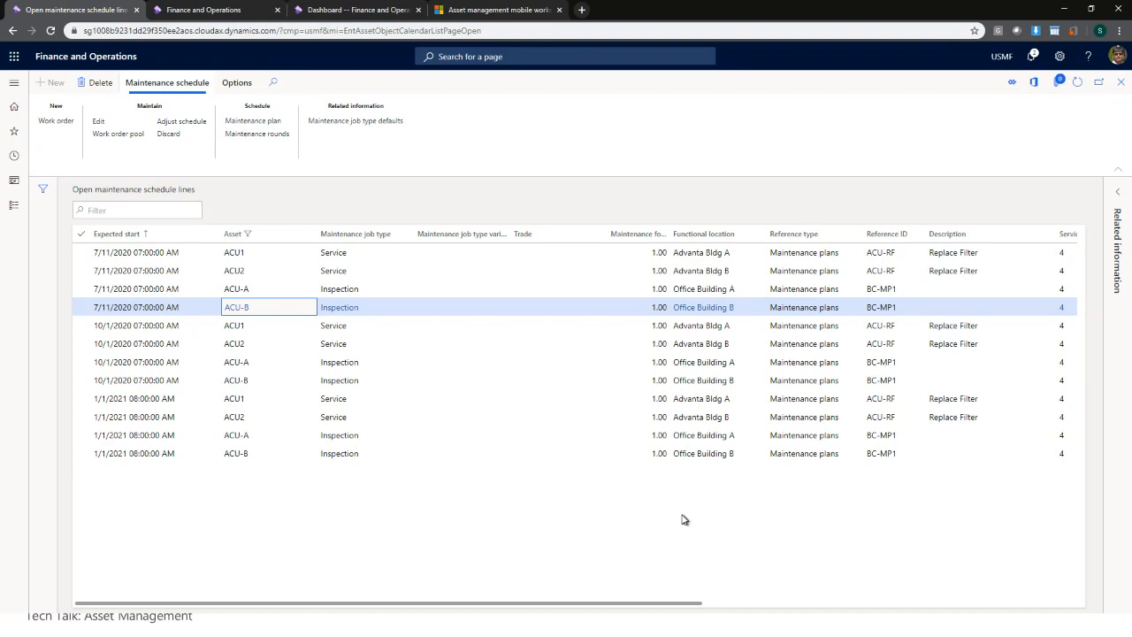
- Close the schedule lines page and go to Asset management > Setup > Preventive maintenance > Maintenance rounds
{"action": "left_click", "coordinate": [1123, 83]}
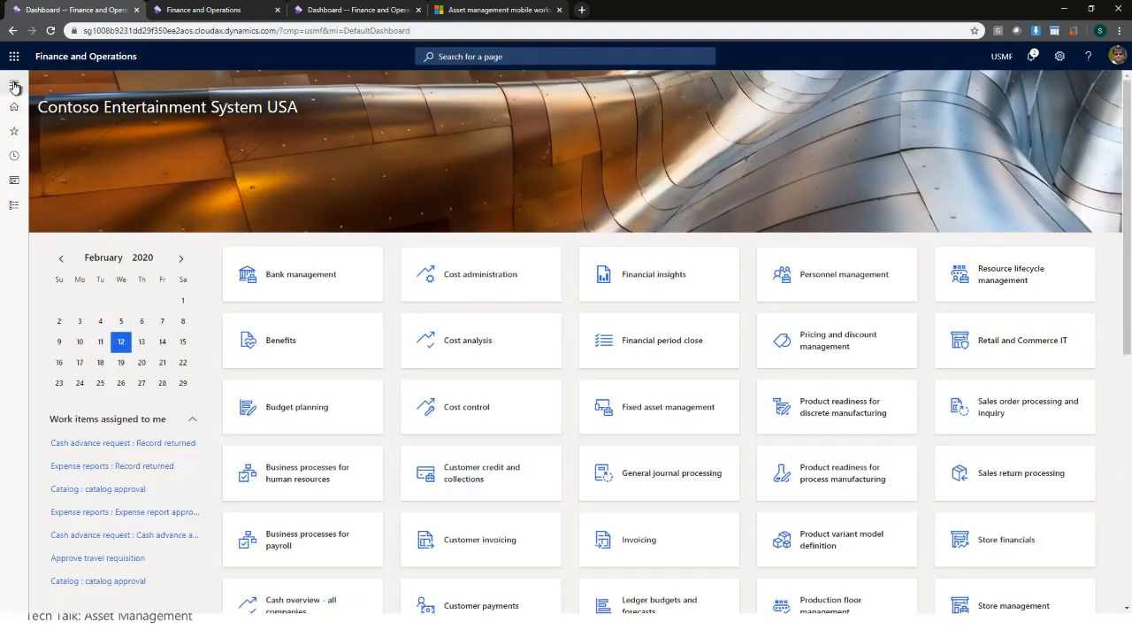
{"action": "left_click", "coordinate": [13, 82]}
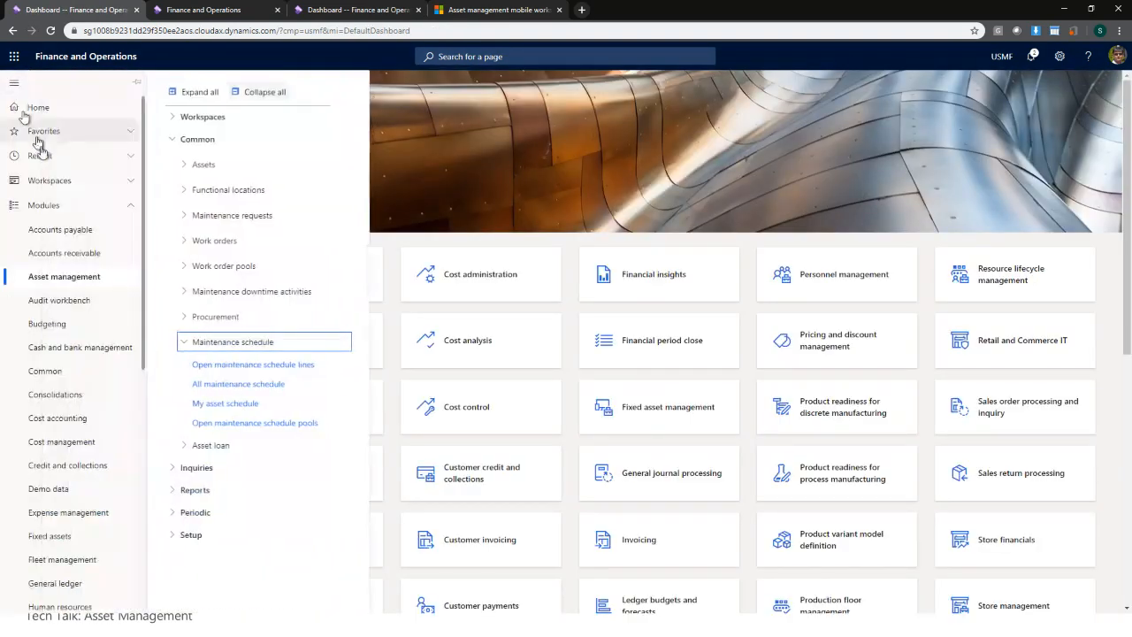
{"action": "left_click", "coordinate": [272, 98]}
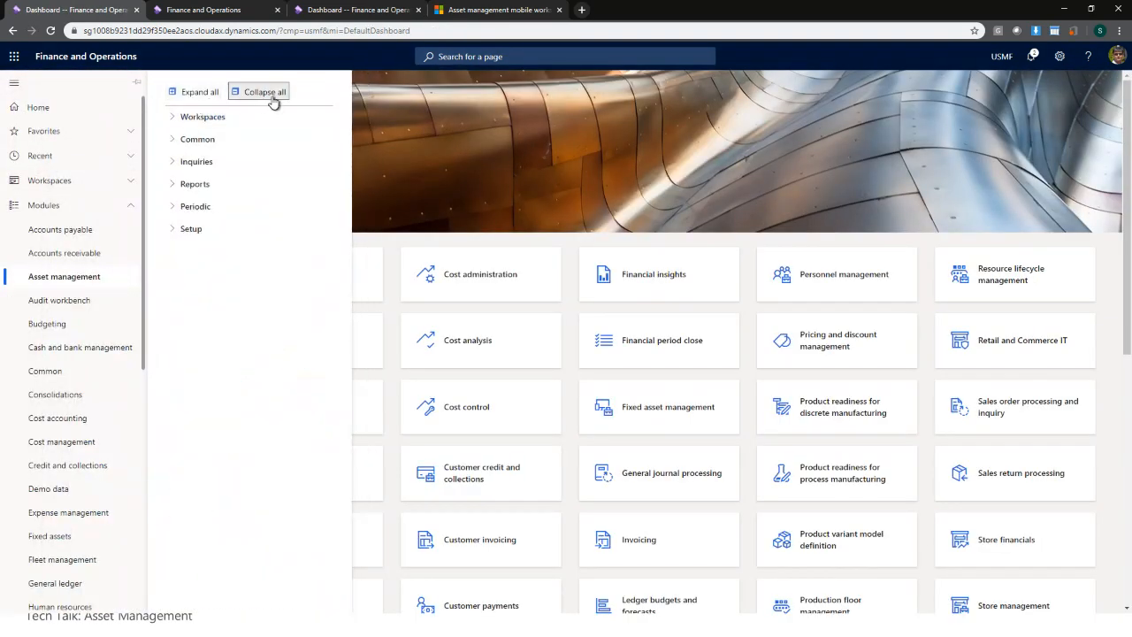
{"action": "left_click", "coordinate": [192, 229]}
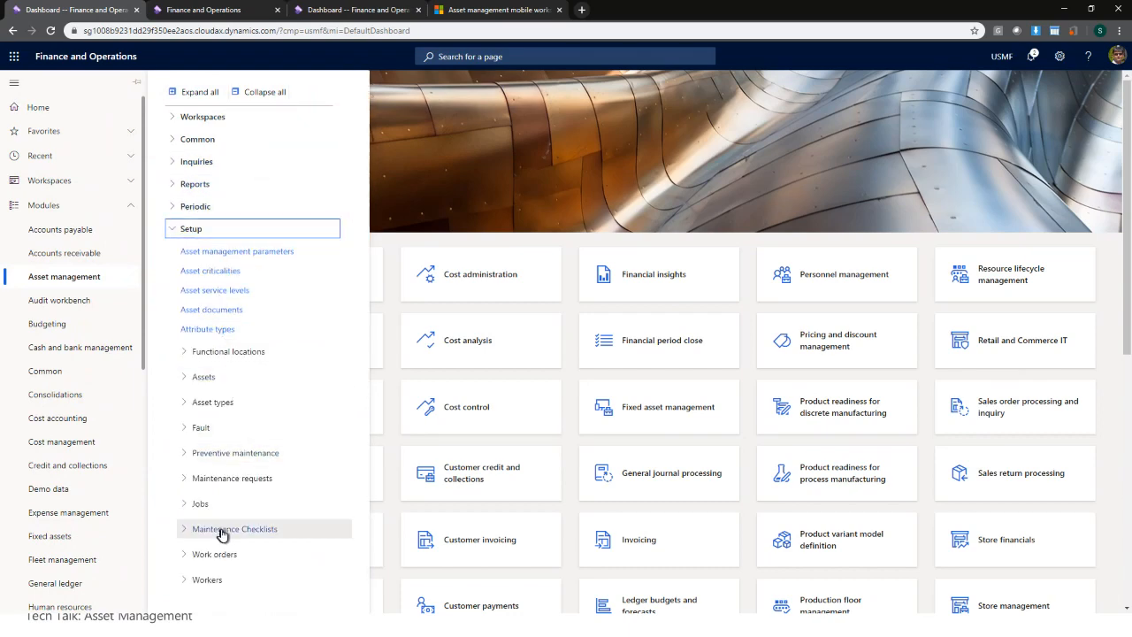
{"action": "left_click", "coordinate": [252, 457]}
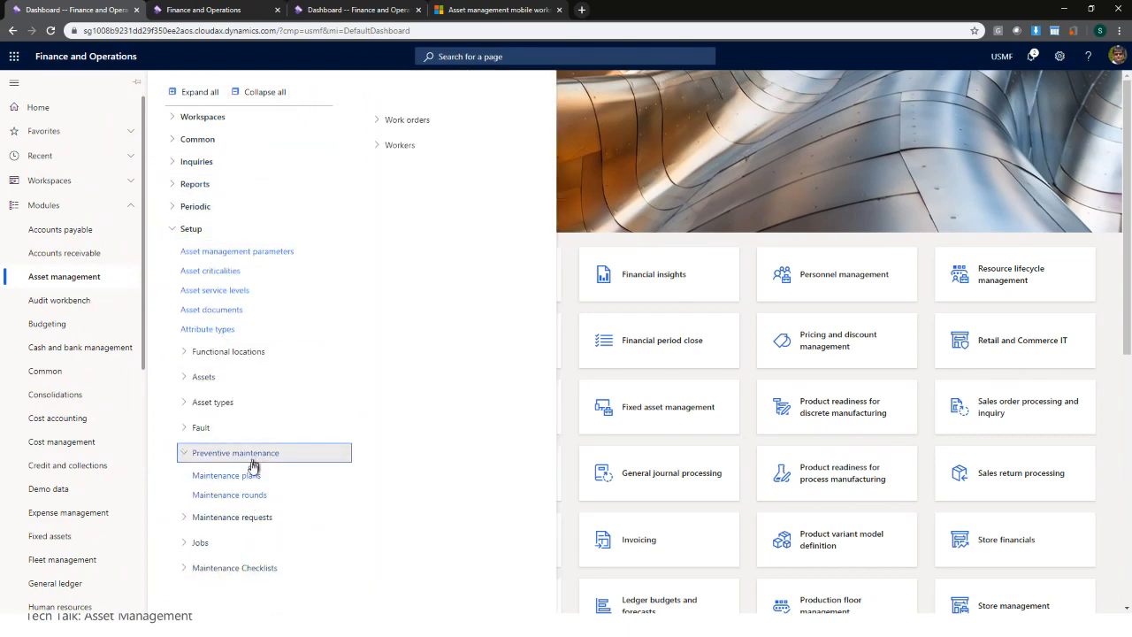
{"action": "left_click", "coordinate": [241, 496]}
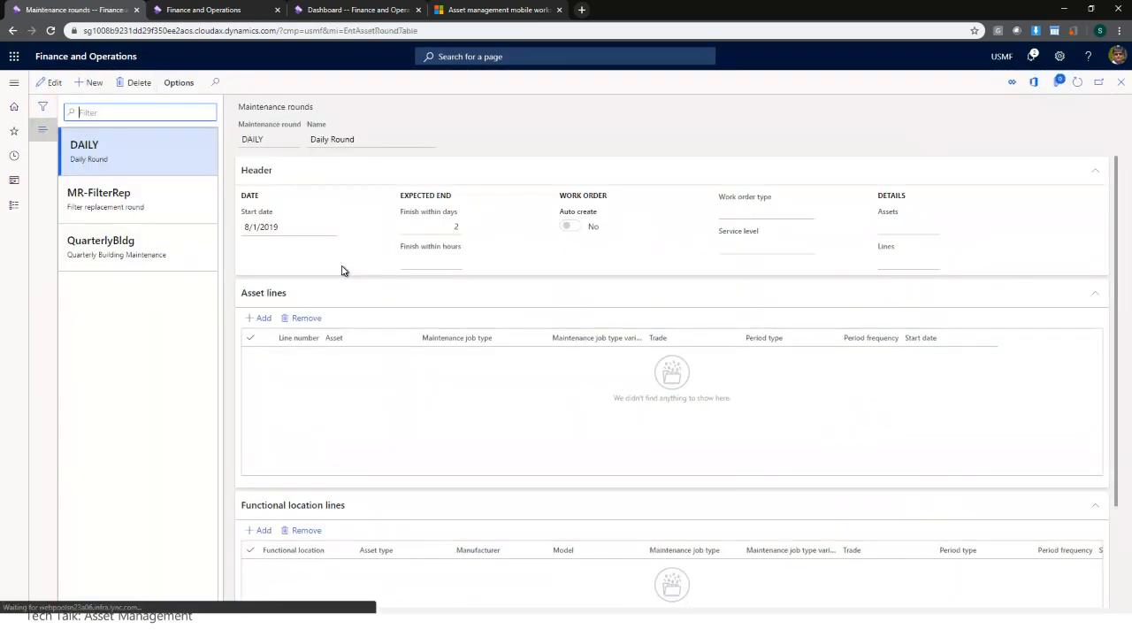
- Create maintenance round Qua named Quaterly, starting 1/1/2020, to finish within 10 days
{"action": "left_click", "coordinate": [88, 84]}
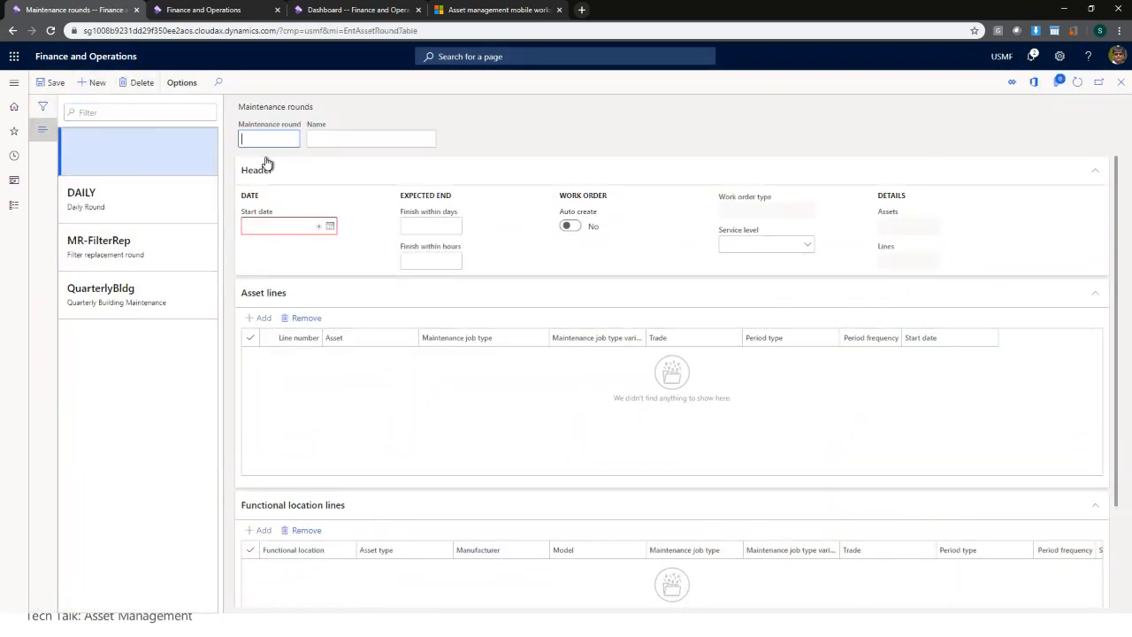
{"action": "type", "text": "Quaterly"}
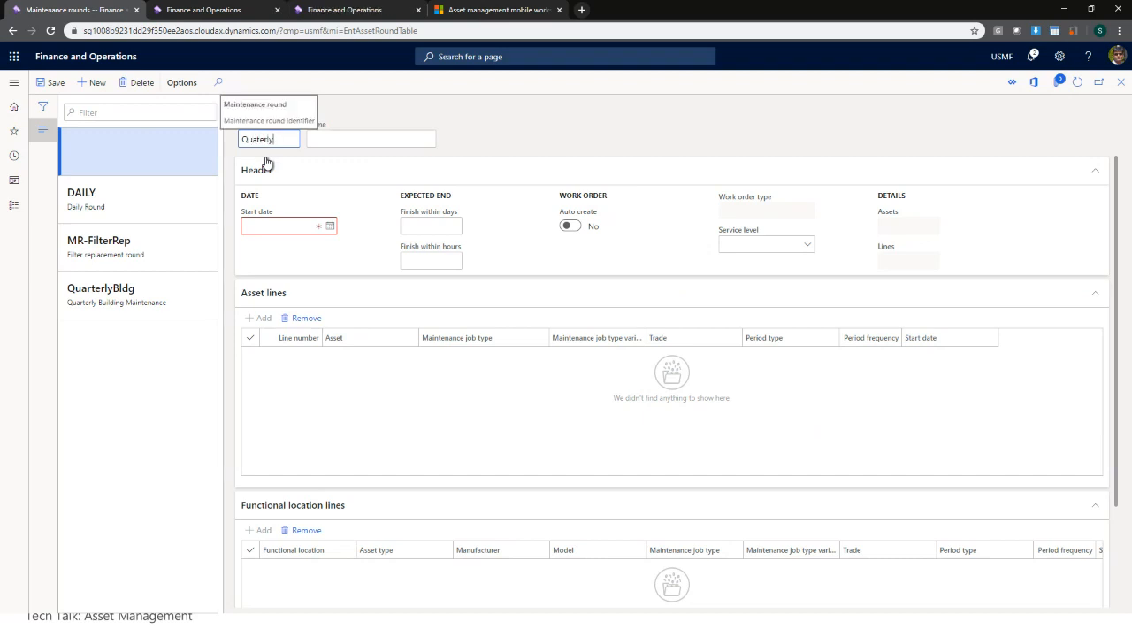
{"action": "key", "text": "Tab"}
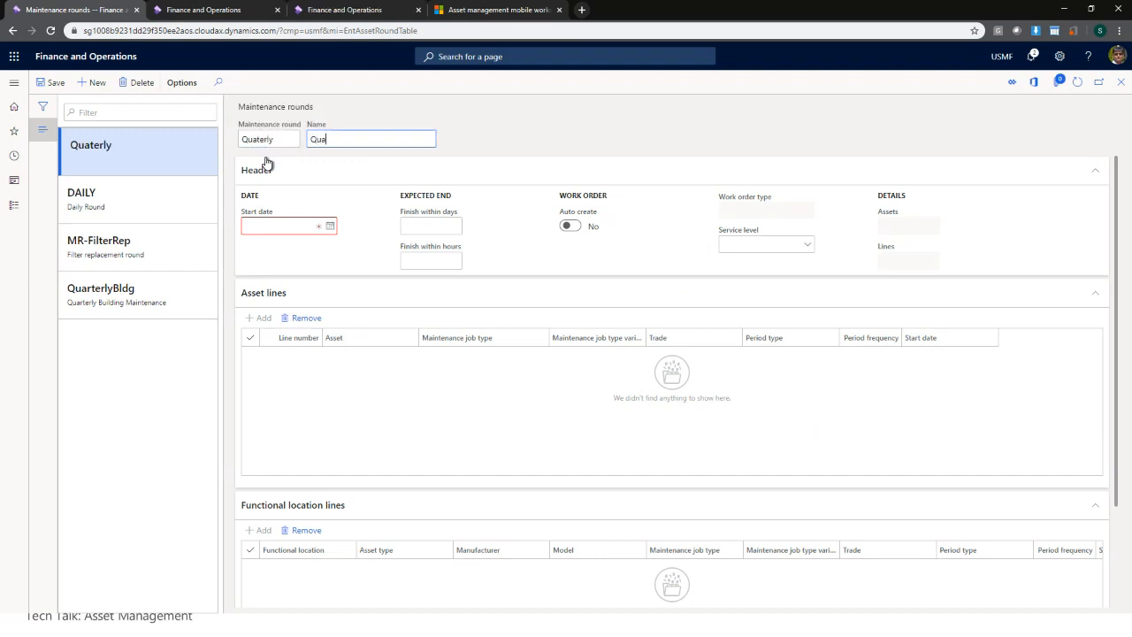
{"action": "type", "text": "Quaterly"}
{"action": "key", "text": "Tab"}
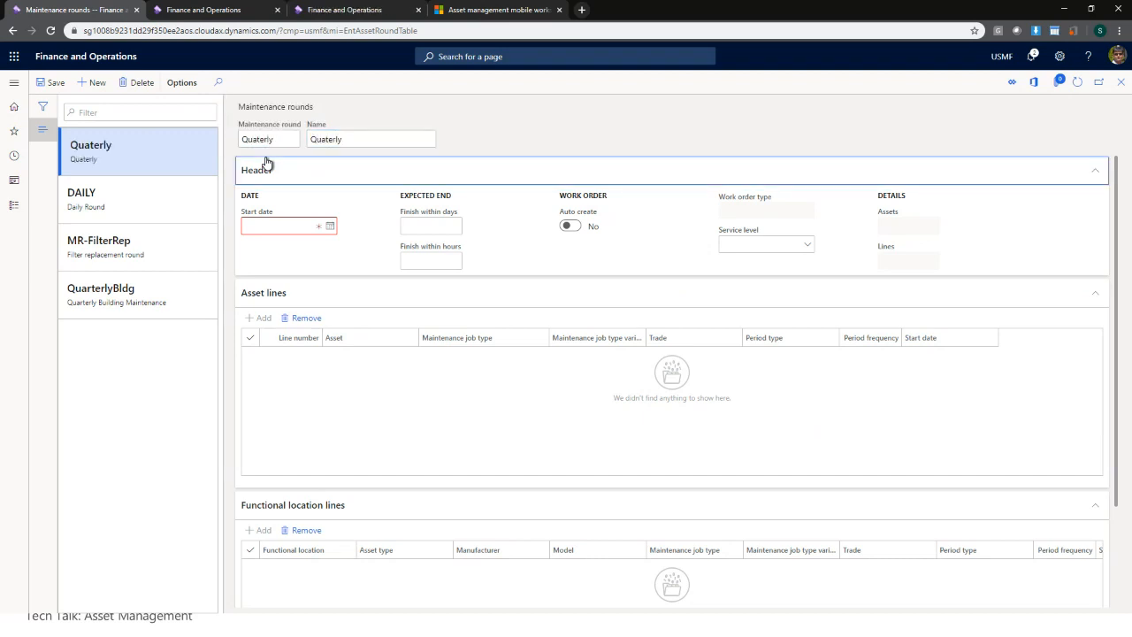
{"action": "left_click", "coordinate": [330, 226]}
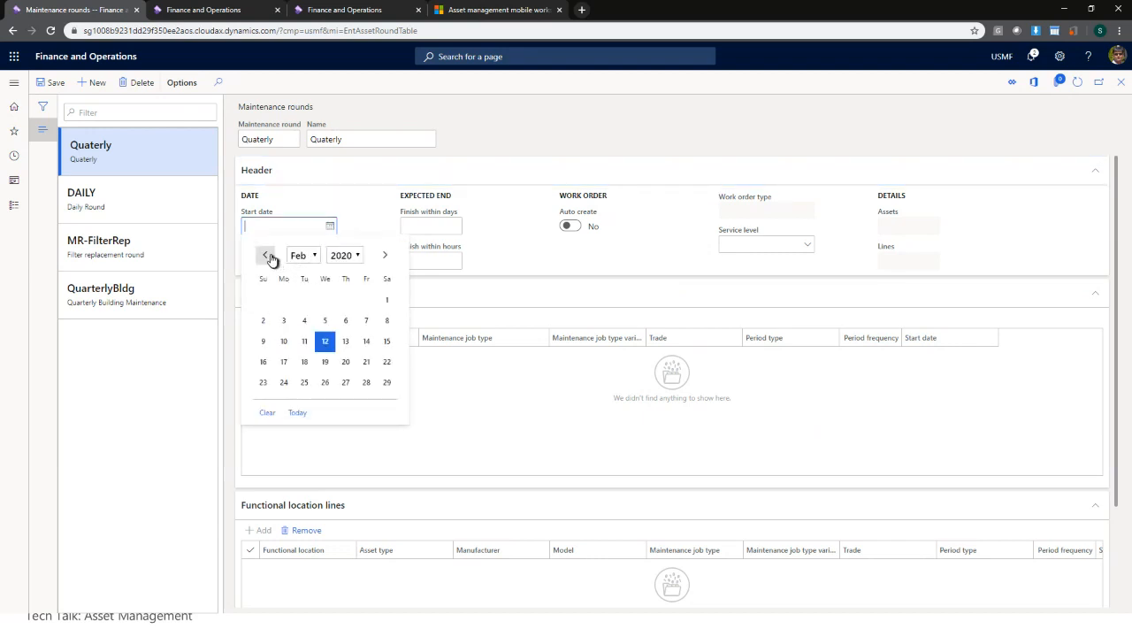
{"action": "left_click", "coordinate": [264, 255]}
{"action": "left_click", "coordinate": [320, 301]}
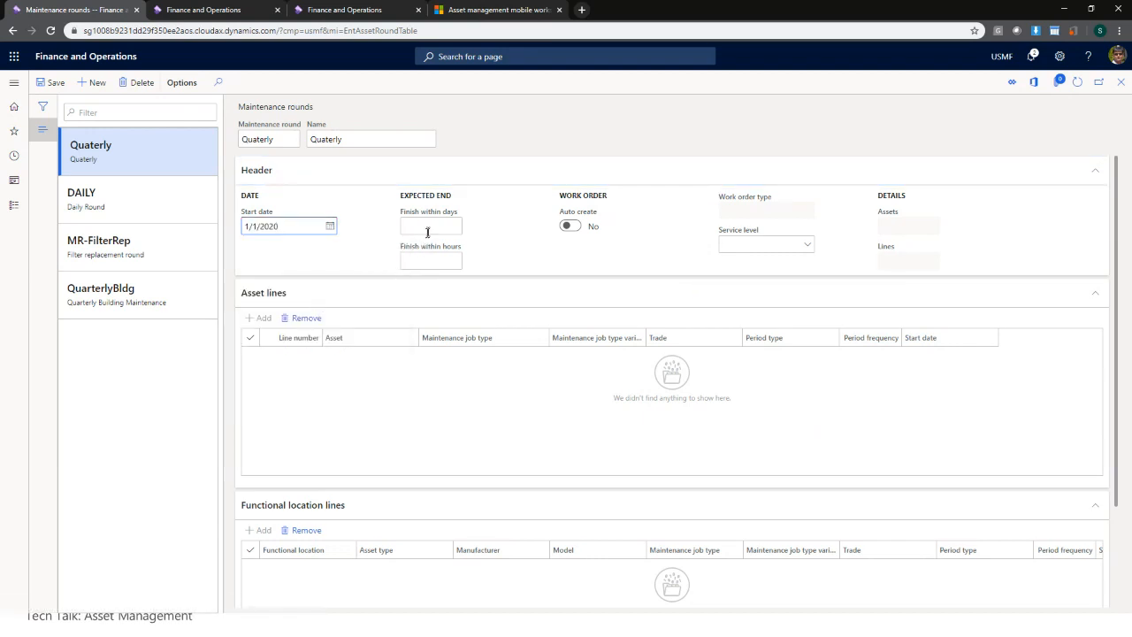
{"action": "left_click", "coordinate": [458, 226]}
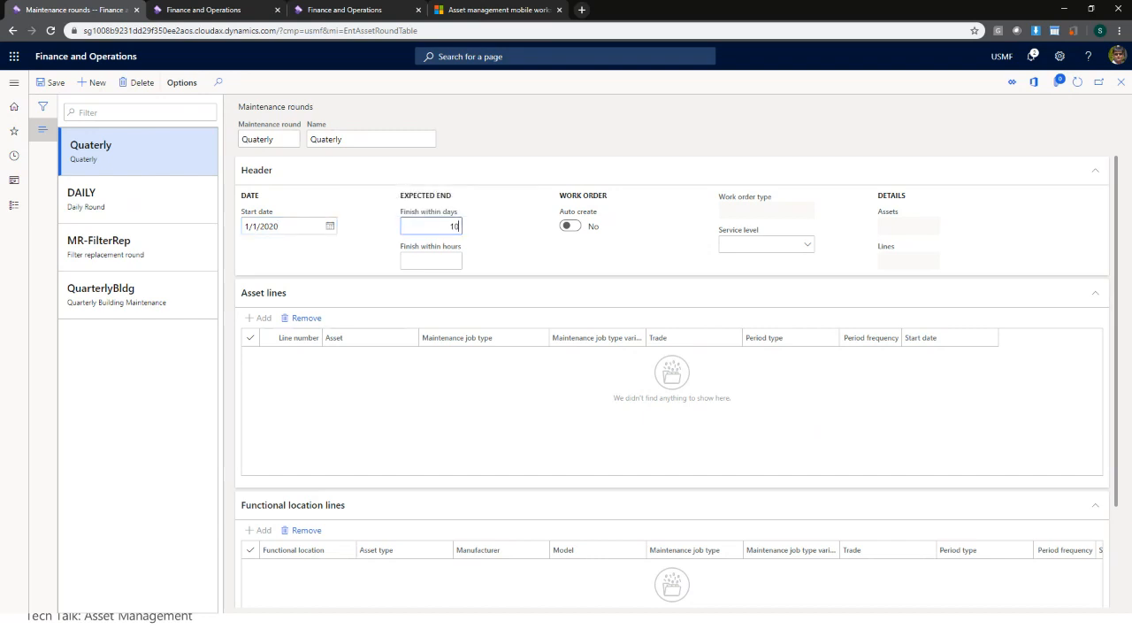
{"action": "key", "text": "Tab"}
{"action": "left_click", "coordinate": [346, 405]}
{"action": "scroll", "coordinate": [415, 521], "scroll_direction": "down", "scroll_amount": 3}
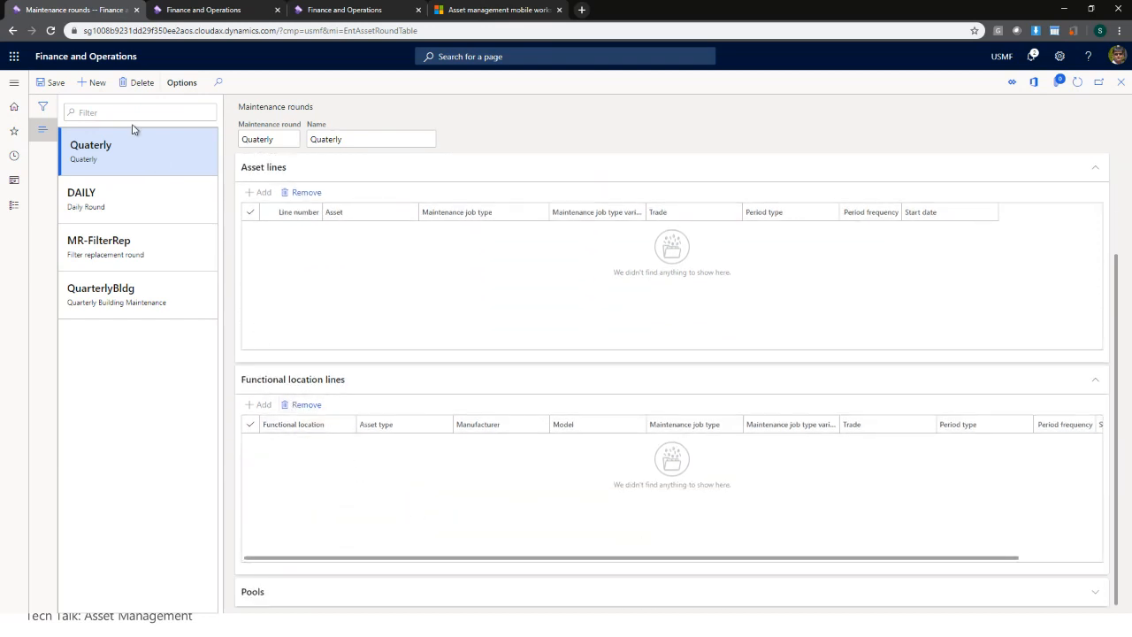
- Save the new Quaterly maintenance round
{"action": "left_click", "coordinate": [45, 83]}
{"action": "scroll", "coordinate": [296, 451], "scroll_direction": "down", "scroll_amount": 3}
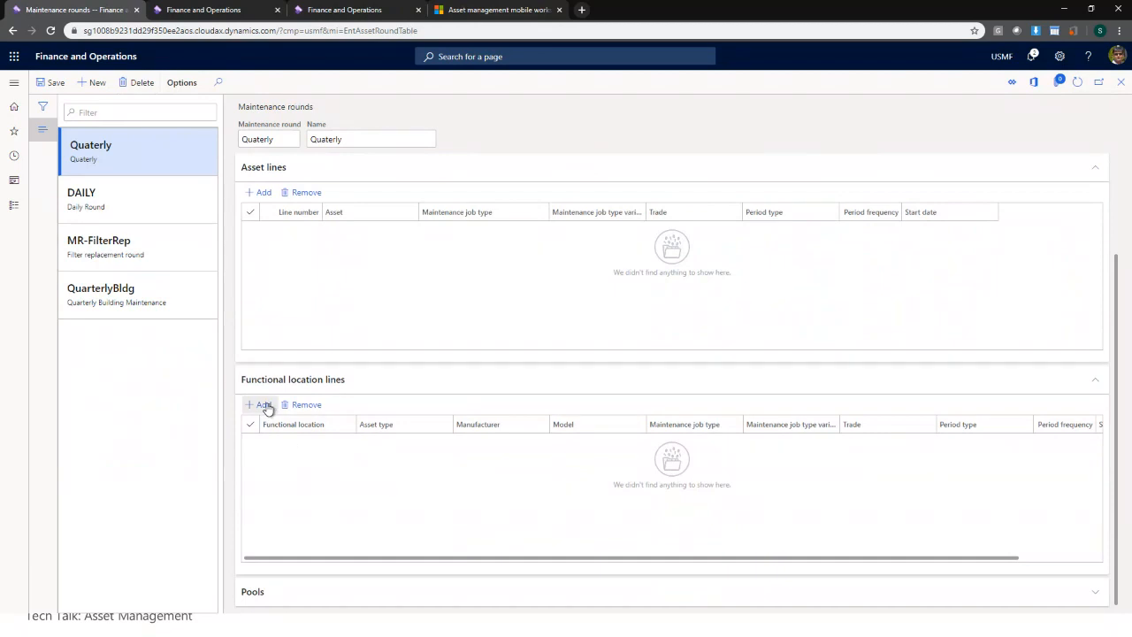
{"action": "scroll", "coordinate": [301, 443], "scroll_direction": "up", "scroll_amount": 1}
{"action": "scroll", "coordinate": [316, 469], "scroll_direction": "down", "scroll_amount": 1}
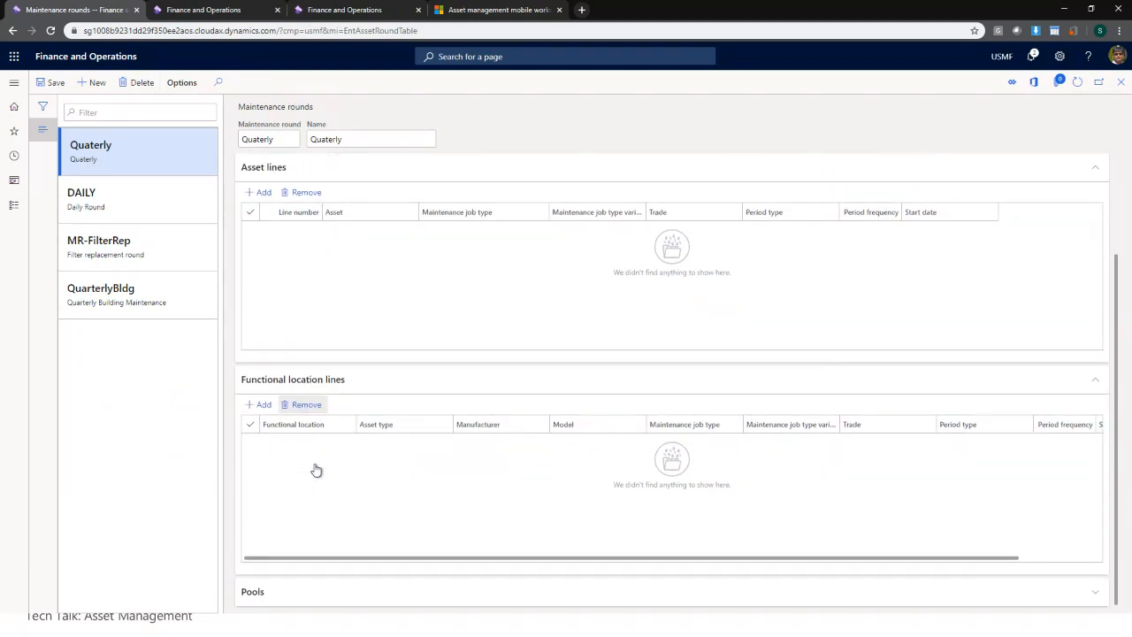
- Add and save a functional location line: Bellevue Campus, Inspection, Quarter, frequency 1
{"action": "left_click", "coordinate": [262, 404]}
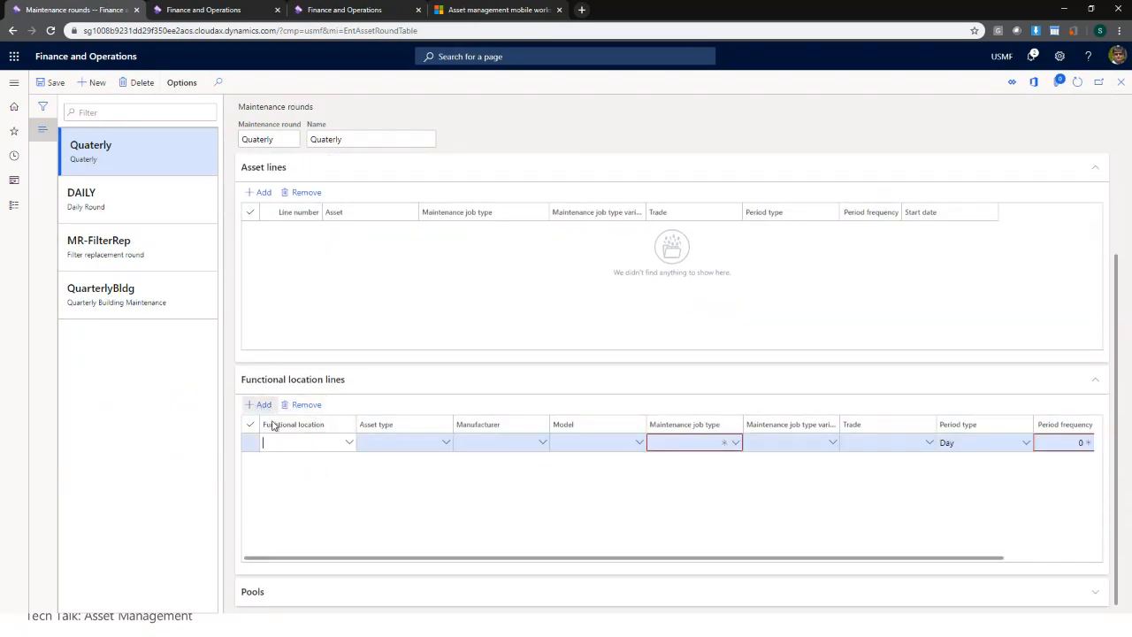
{"action": "left_click", "coordinate": [347, 444]}
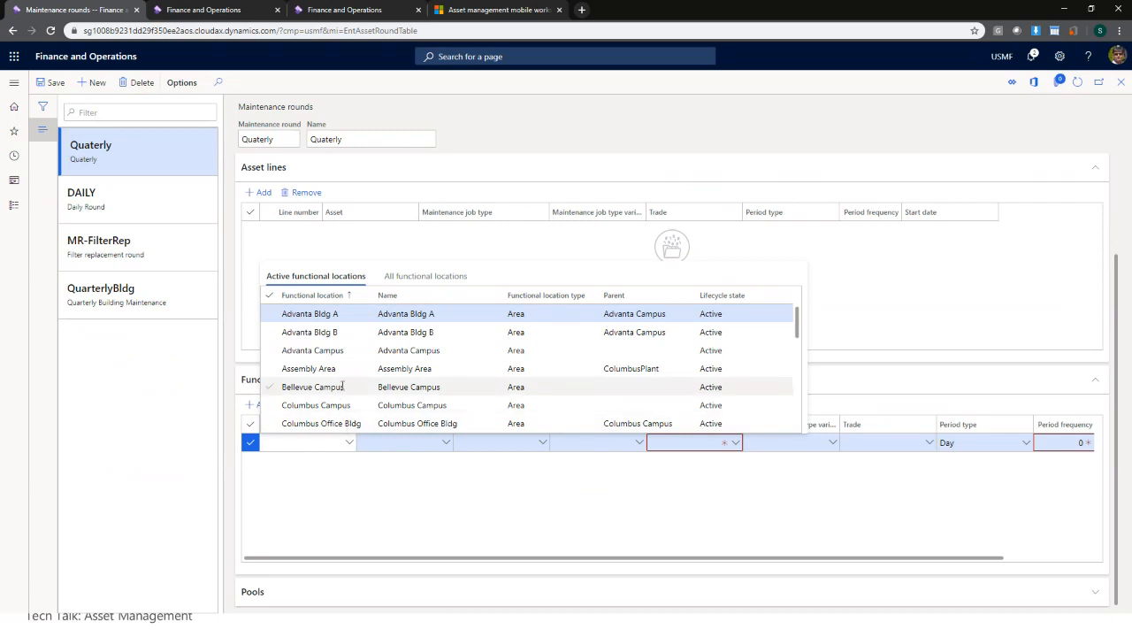
{"action": "left_click", "coordinate": [342, 387]}
{"action": "left_click", "coordinate": [740, 447]}
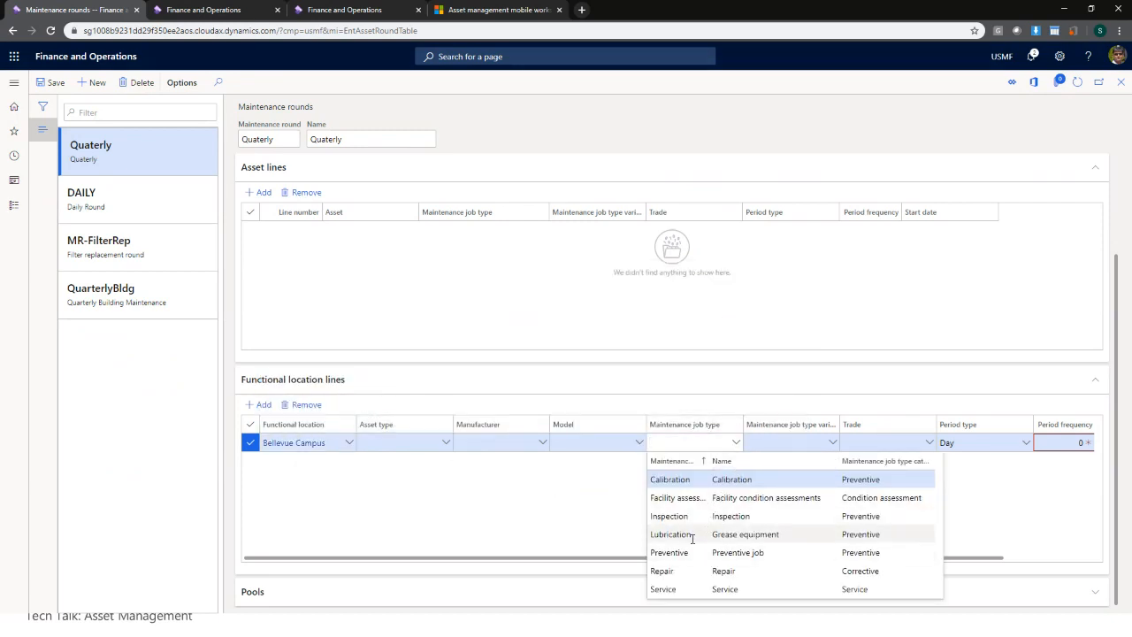
{"action": "left_click", "coordinate": [670, 516]}
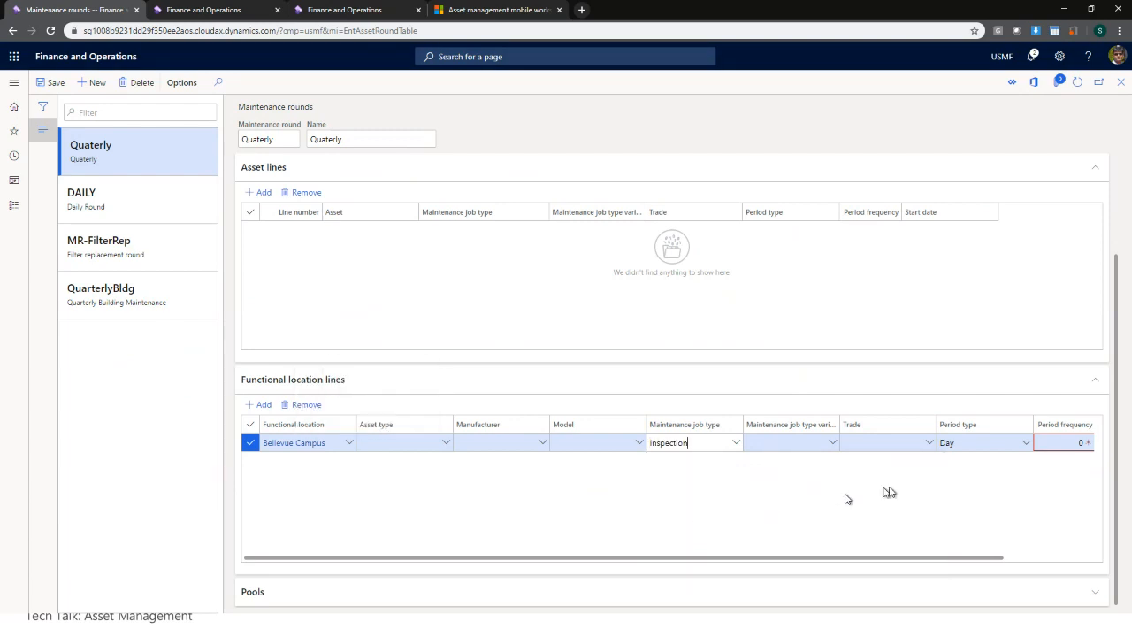
{"action": "left_click", "coordinate": [1028, 444]}
{"action": "left_click", "coordinate": [961, 514]}
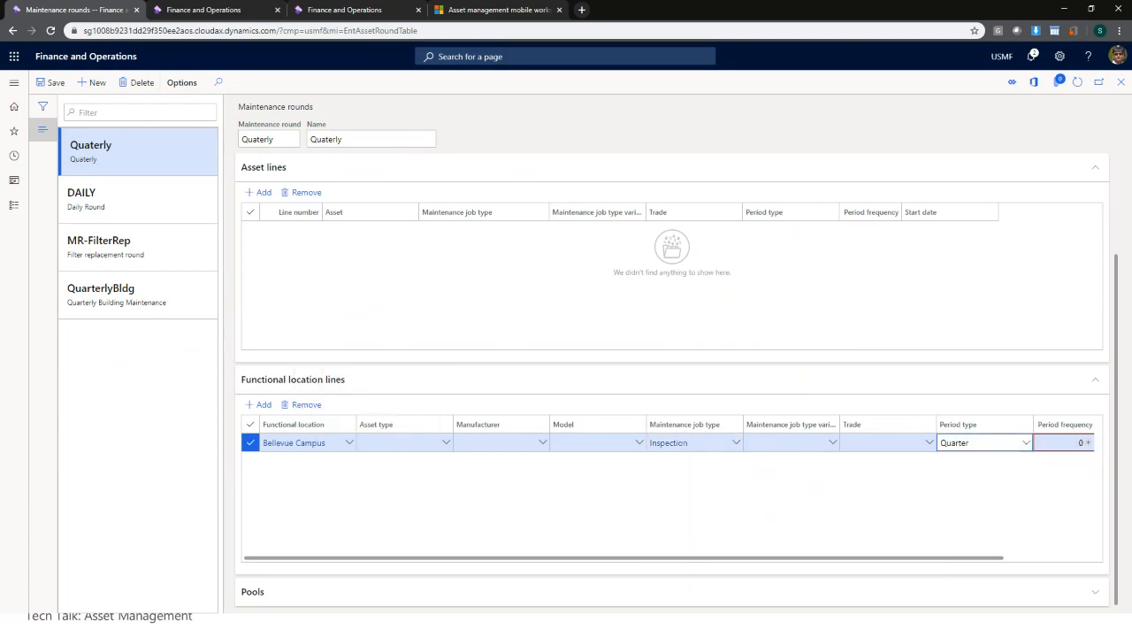
{"action": "key", "text": "Tab"}
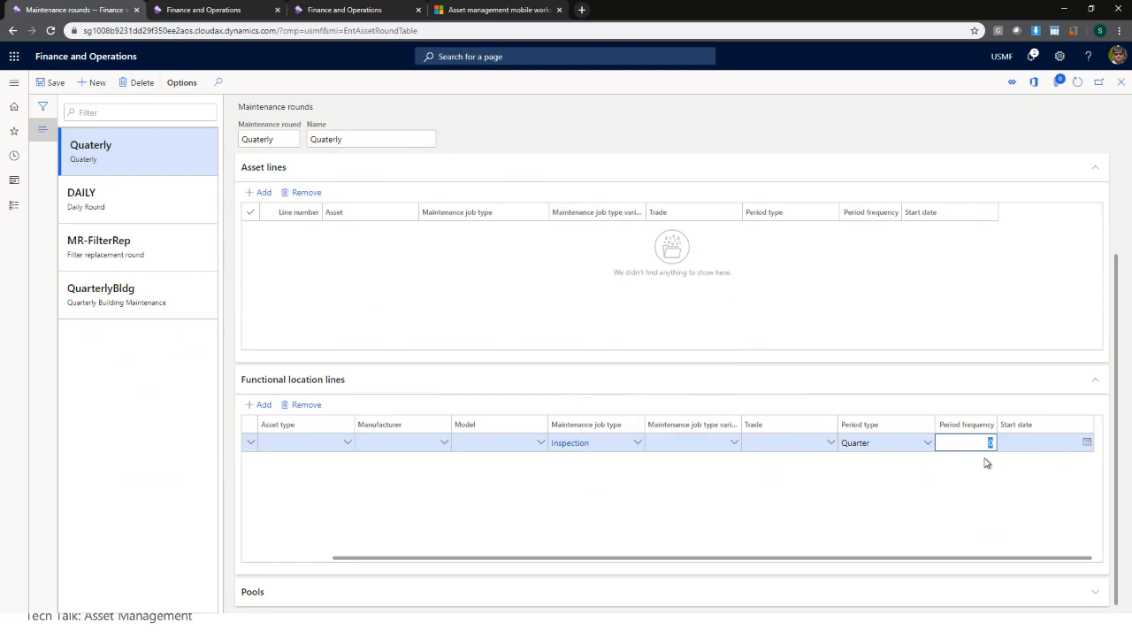
{"action": "type", "text": "1"}
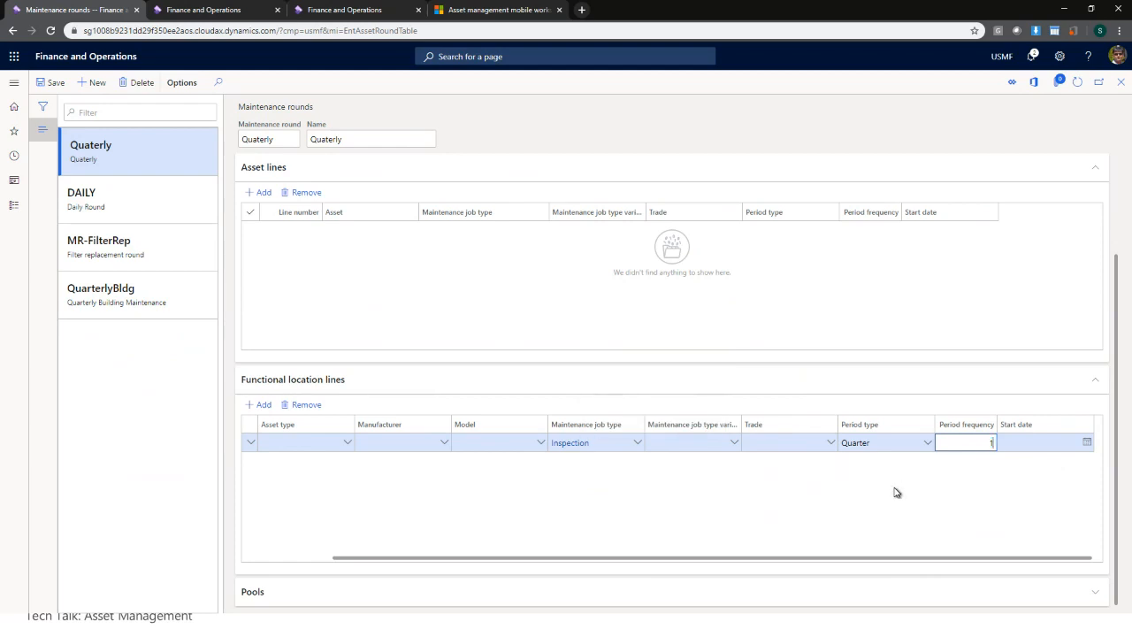
{"action": "left_click", "coordinate": [59, 83]}
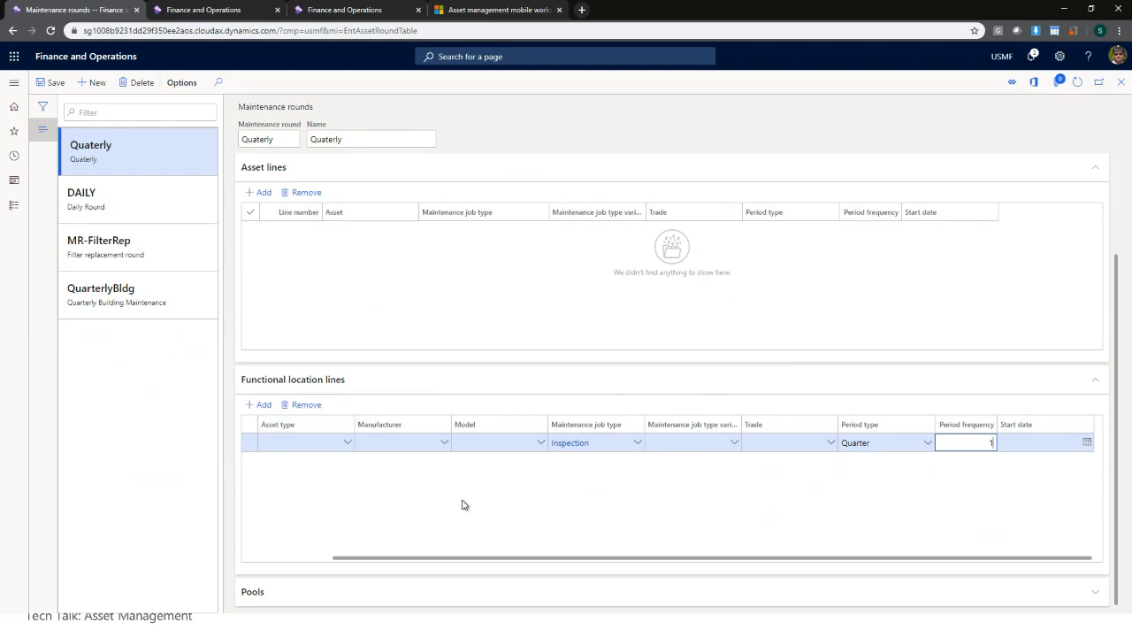
{"action": "scroll", "coordinate": [579, 433], "scroll_direction": "up", "scroll_amount": 3}
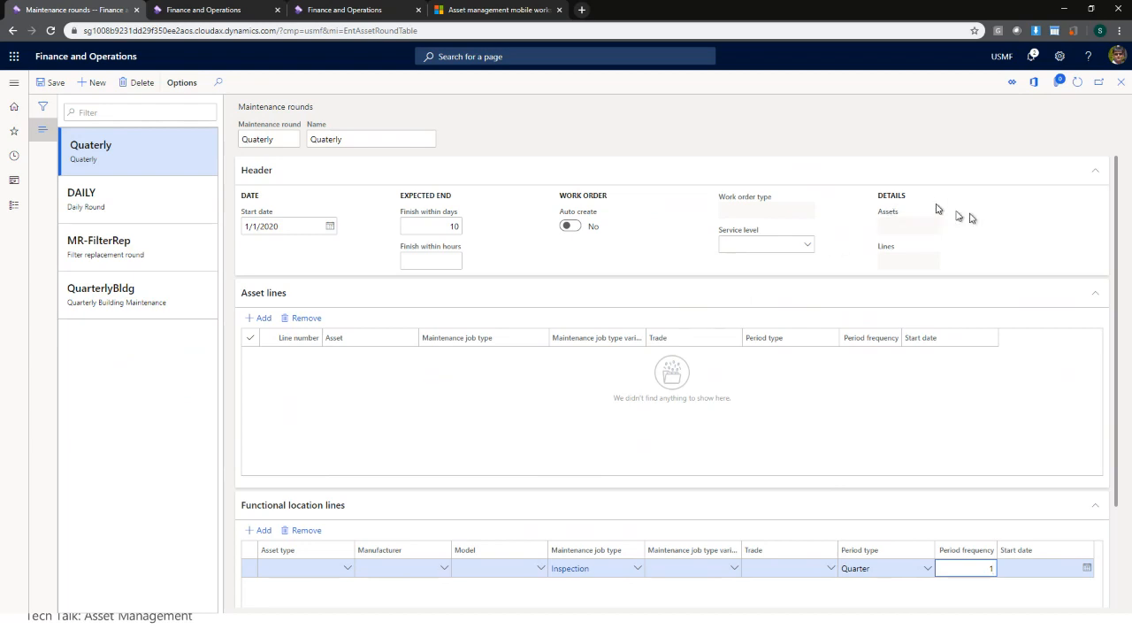
- Close the Maintenance rounds form and bring up the module navigation pane
{"action": "left_click", "coordinate": [1121, 82]}
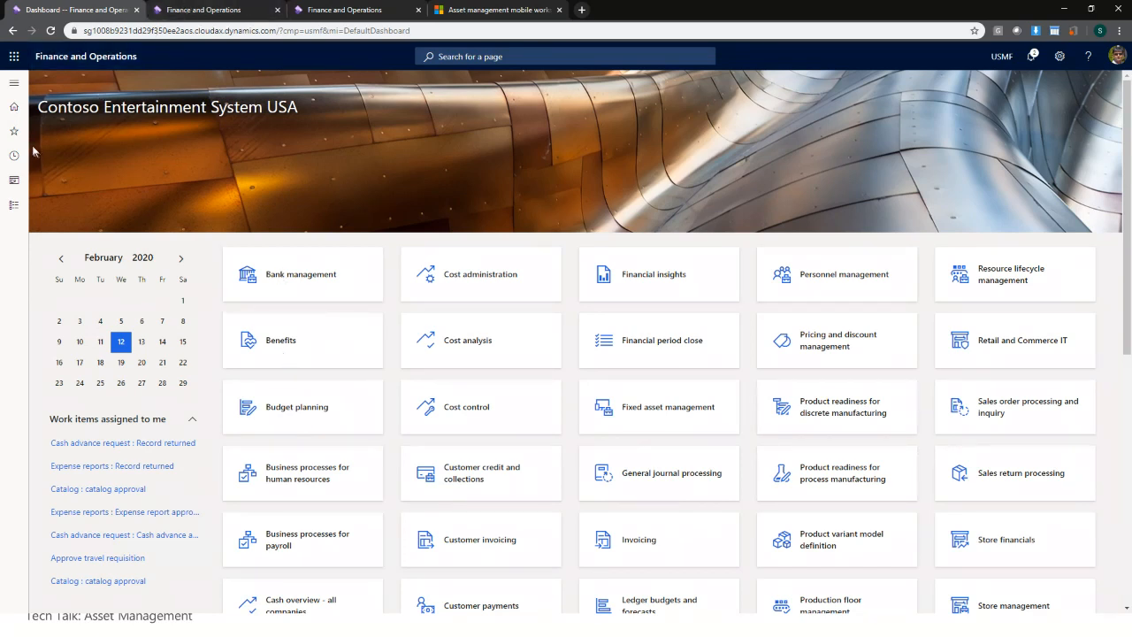
{"action": "left_click", "coordinate": [16, 85]}
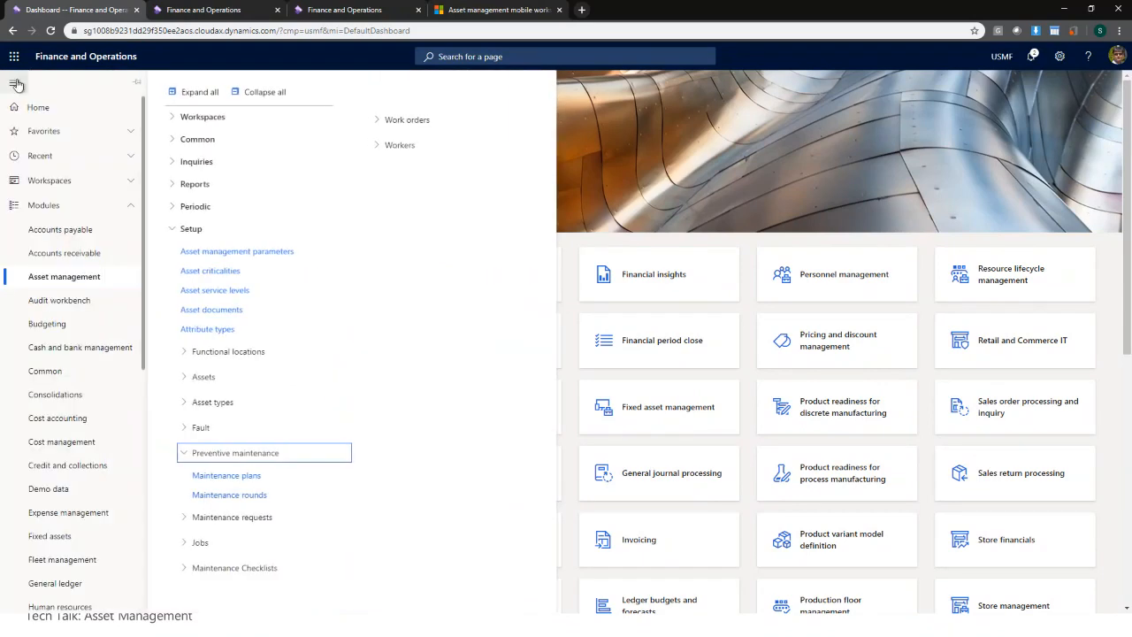
- Navigate to Asset management > Setup > Workers > Workers to list maintenance workers
{"action": "left_click", "coordinate": [265, 93]}
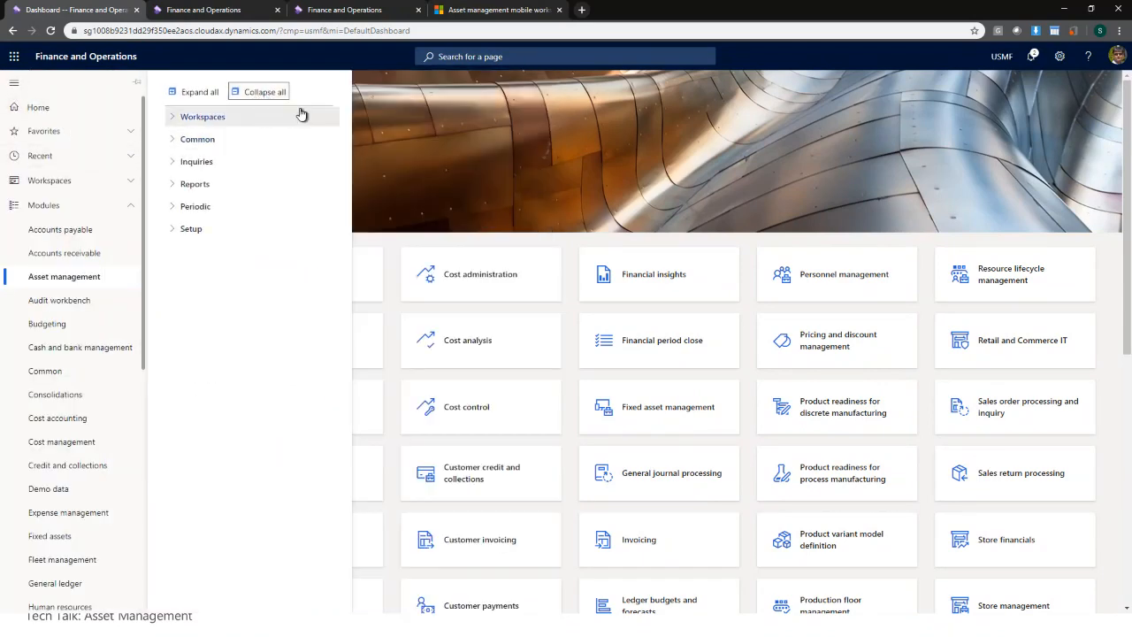
{"action": "left_click", "coordinate": [211, 232]}
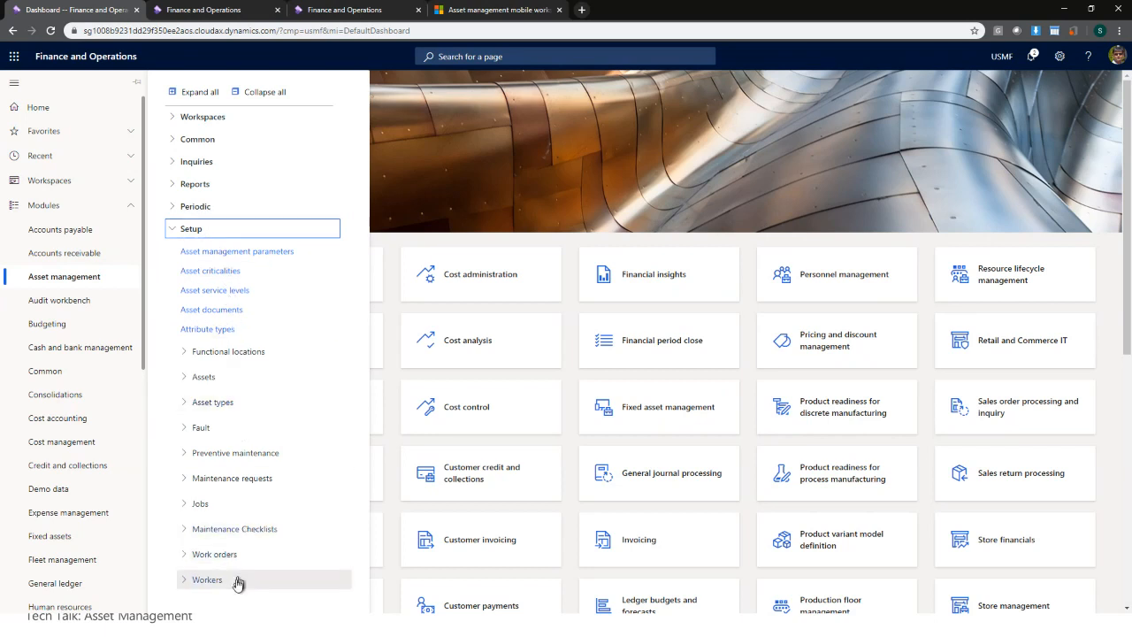
{"action": "left_click", "coordinate": [213, 591]}
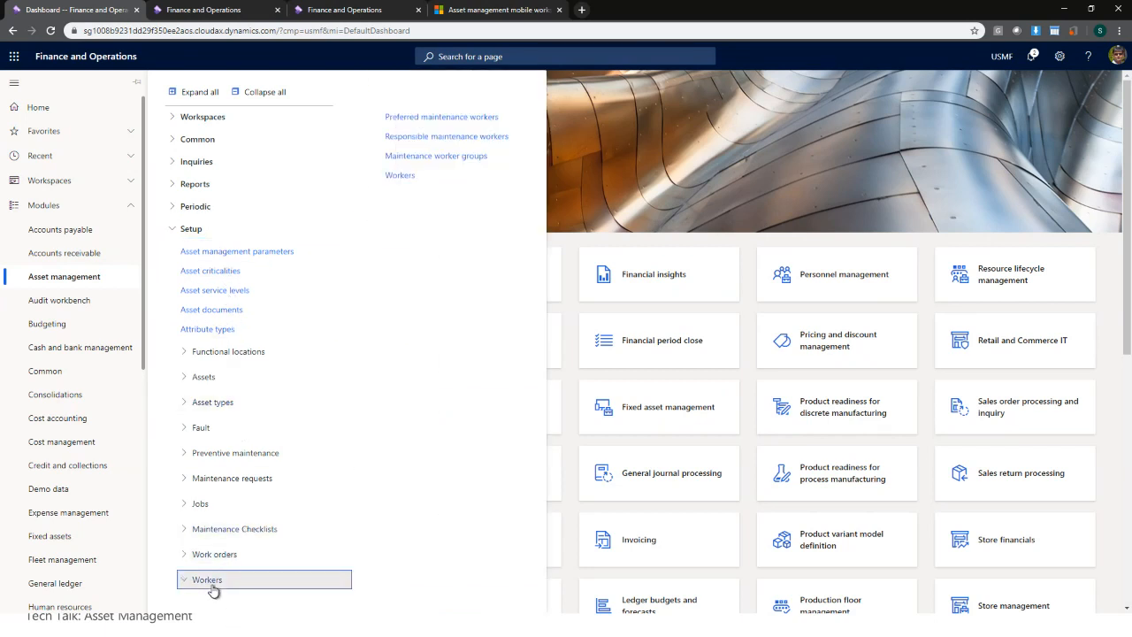
{"action": "left_click", "coordinate": [400, 176]}
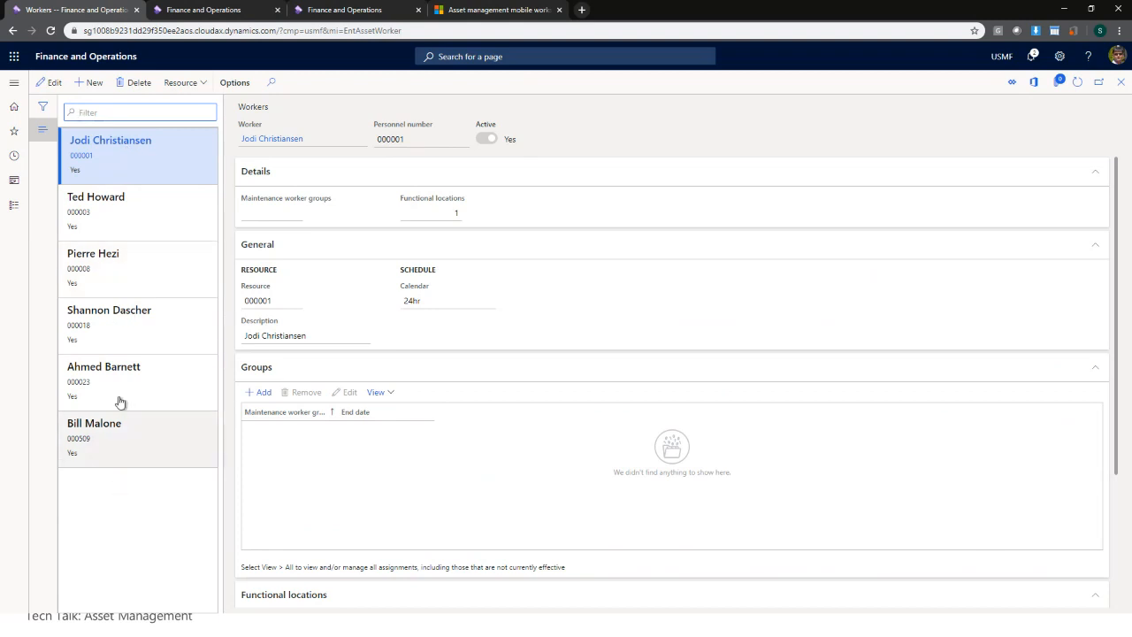
- Add the chosen employee as a new maintenance worker, save it, and close the Workers form
{"action": "left_click", "coordinate": [94, 87]}
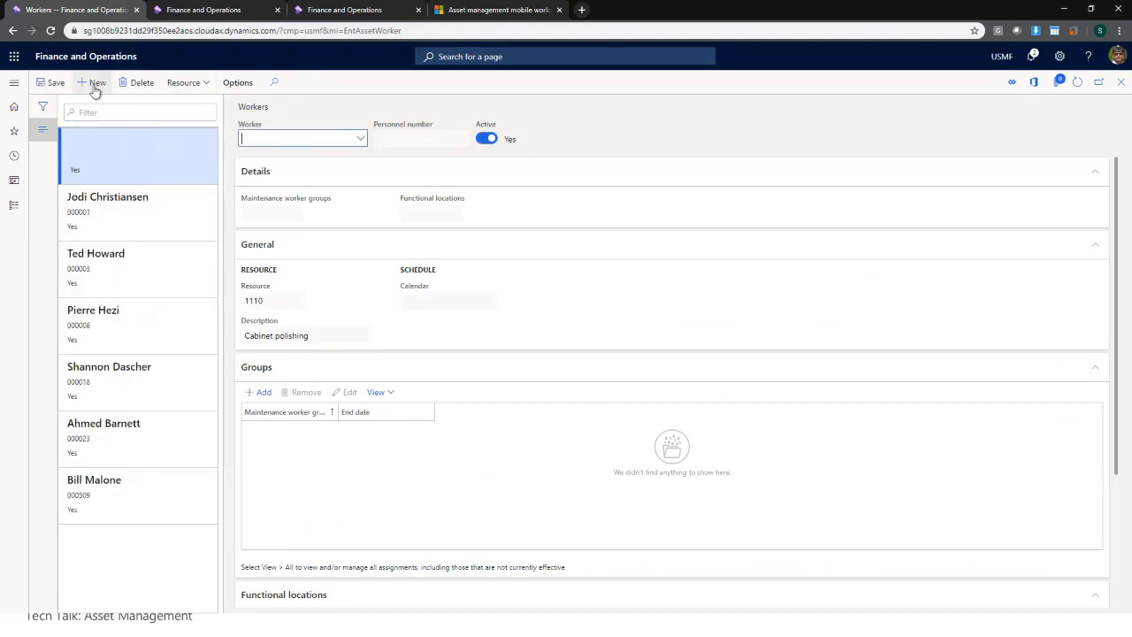
{"action": "left_click", "coordinate": [361, 139]}
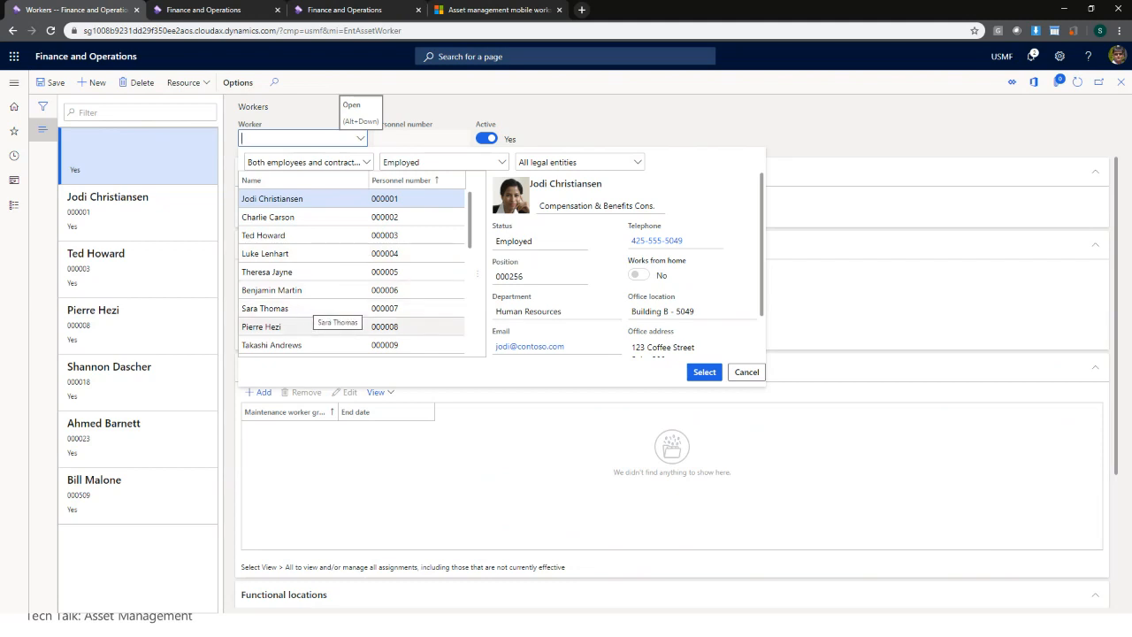
{"action": "scroll", "coordinate": [310, 332], "scroll_direction": "down", "scroll_amount": 3}
{"action": "left_click", "coordinate": [297, 332]}
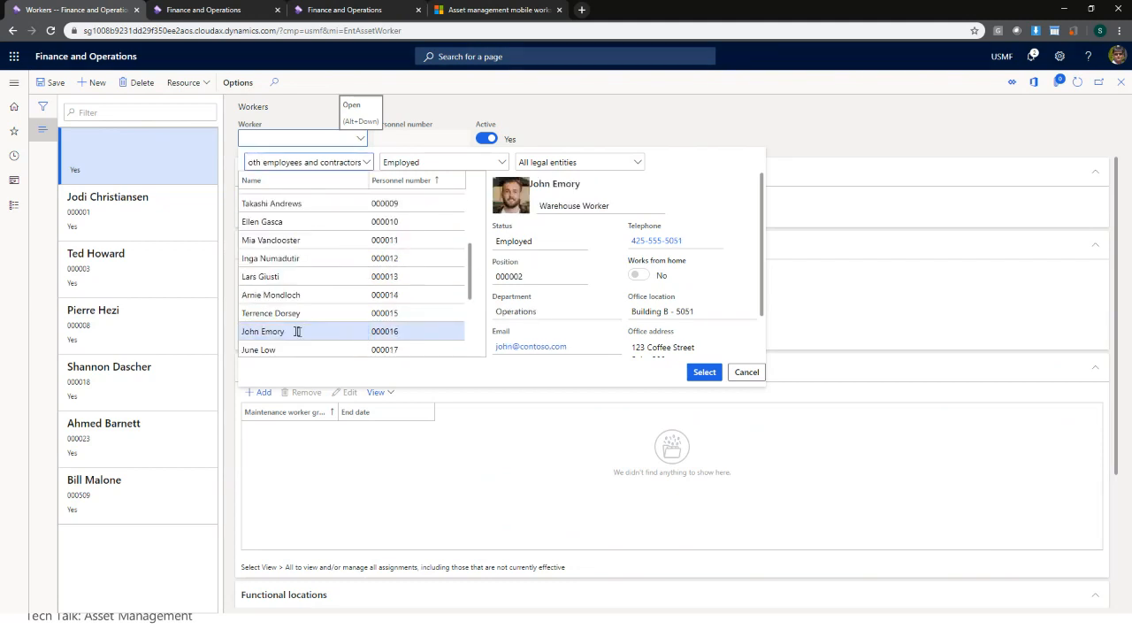
{"action": "left_click", "coordinate": [704, 373]}
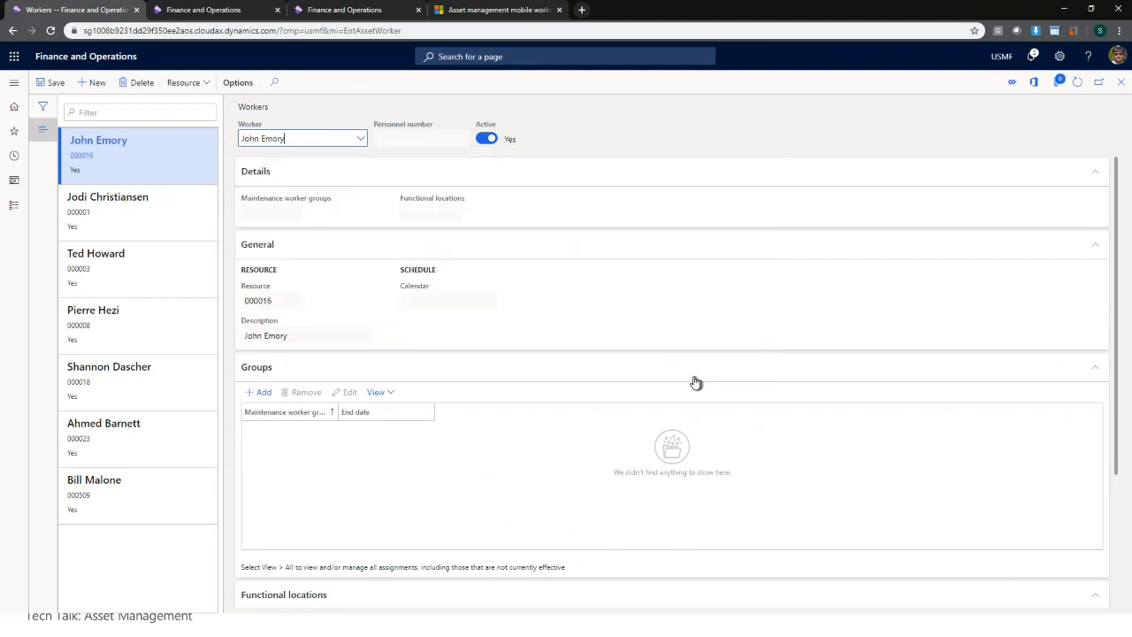
{"action": "left_click", "coordinate": [55, 84]}
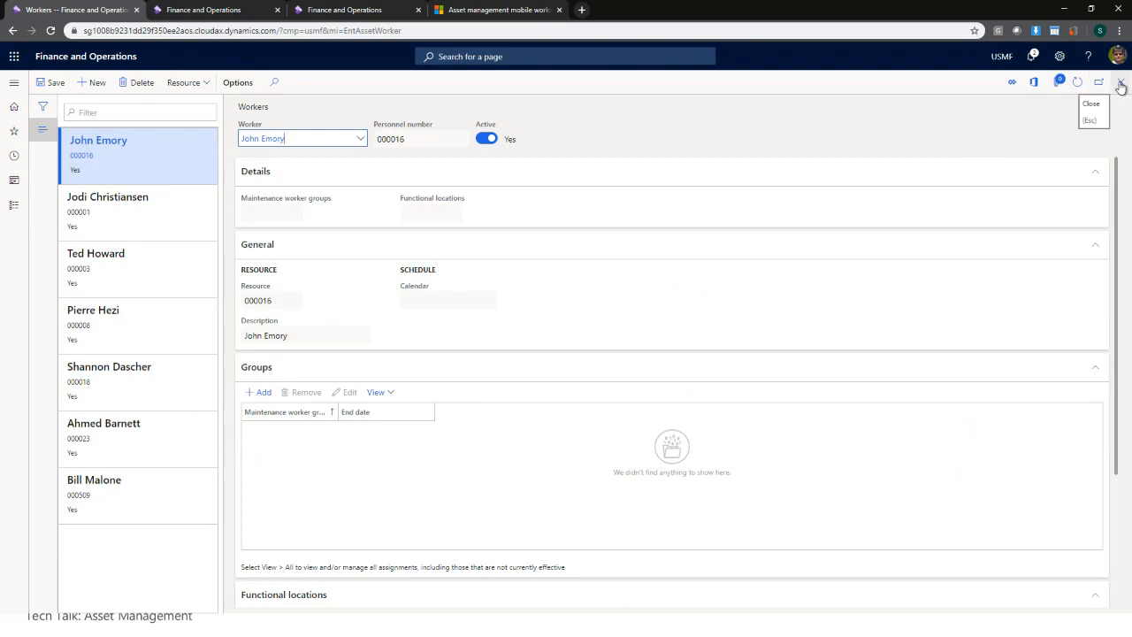
{"action": "scroll", "coordinate": [390, 580], "scroll_direction": "down", "scroll_amount": 2}
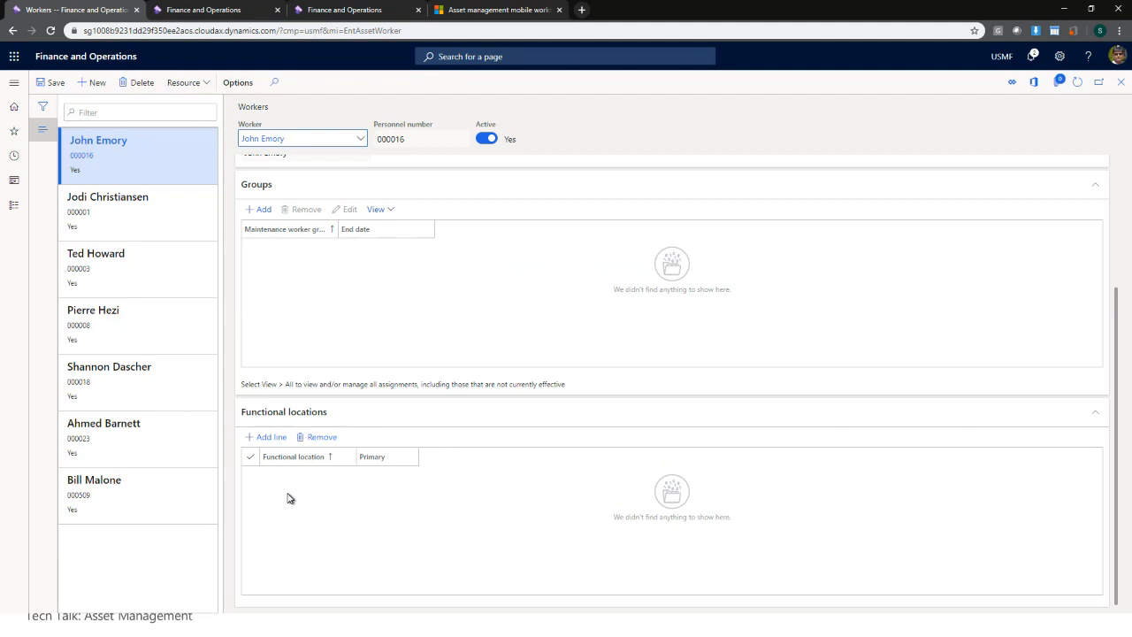
{"action": "scroll", "coordinate": [289, 498], "scroll_direction": "up", "scroll_amount": 2}
{"action": "scroll", "coordinate": [289, 498], "scroll_direction": "down", "scroll_amount": 2}
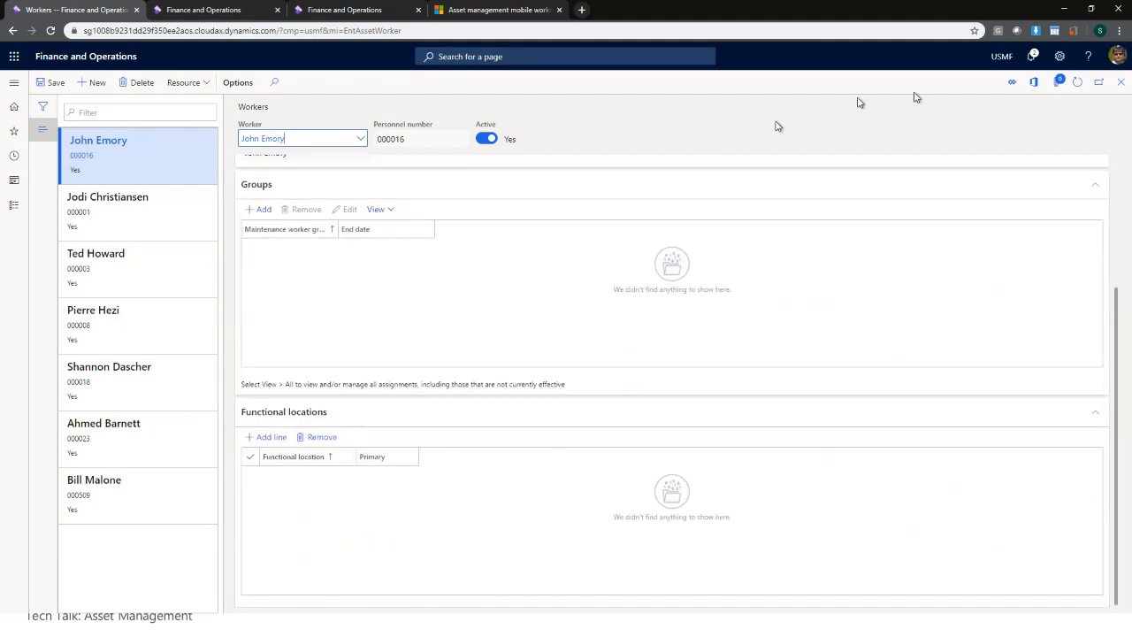
{"action": "left_click", "coordinate": [1119, 84]}
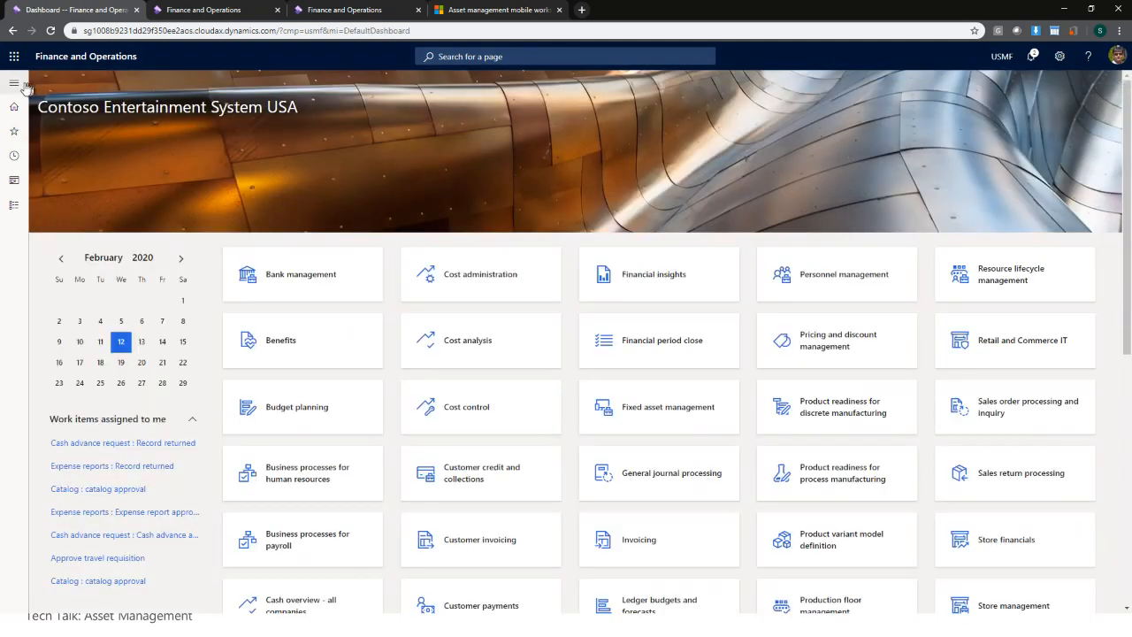
- Add and save a responsible-worker rule for asset type ACU at Bellevue Campus with a chosen worker
{"action": "left_click", "coordinate": [13, 82]}
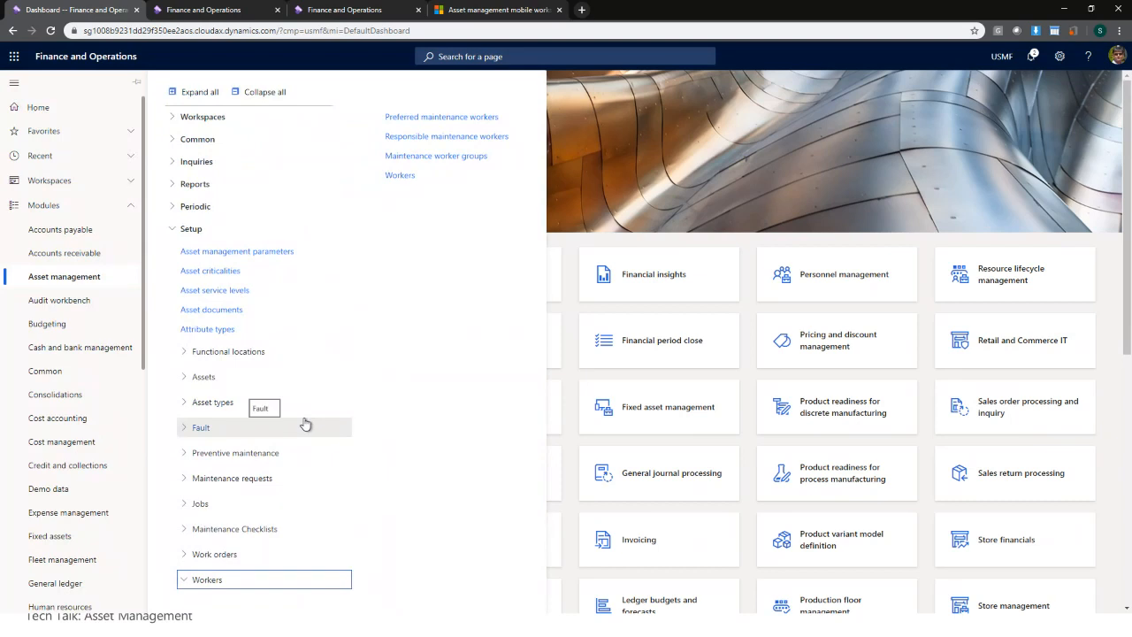
{"action": "left_click", "coordinate": [409, 139]}
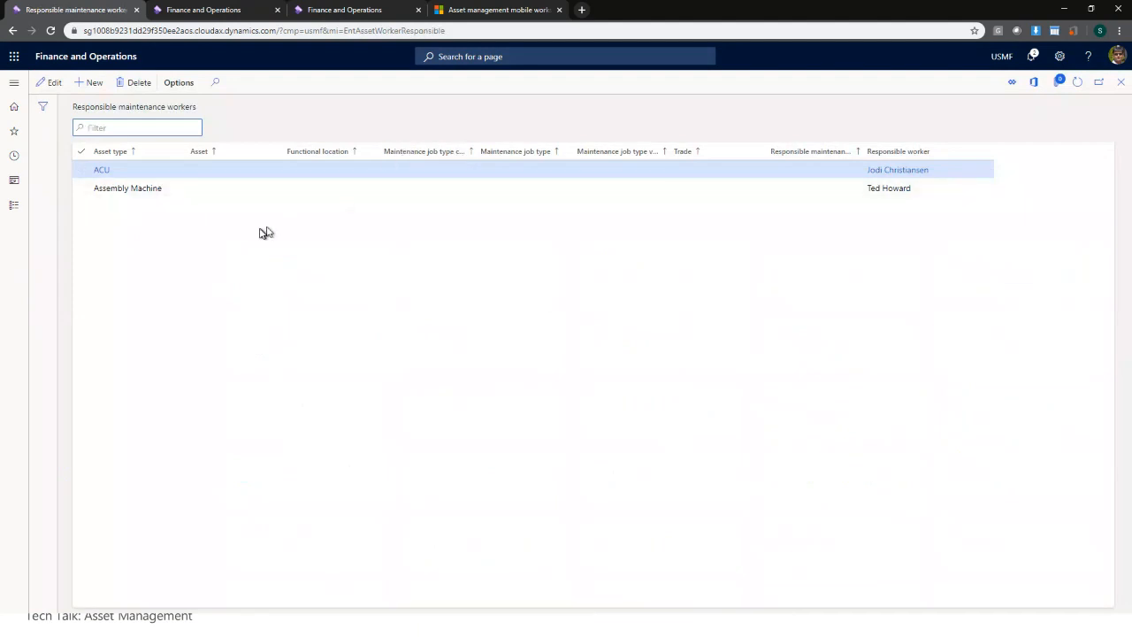
{"action": "left_click", "coordinate": [92, 82]}
{"action": "left_click", "coordinate": [181, 170]}
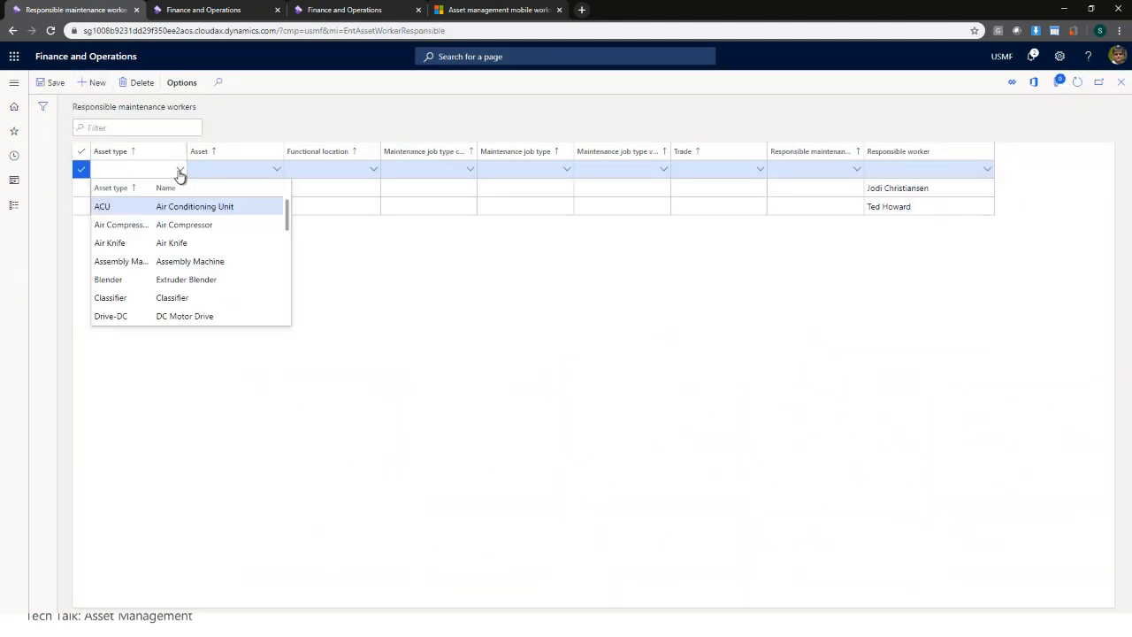
{"action": "left_click", "coordinate": [218, 206]}
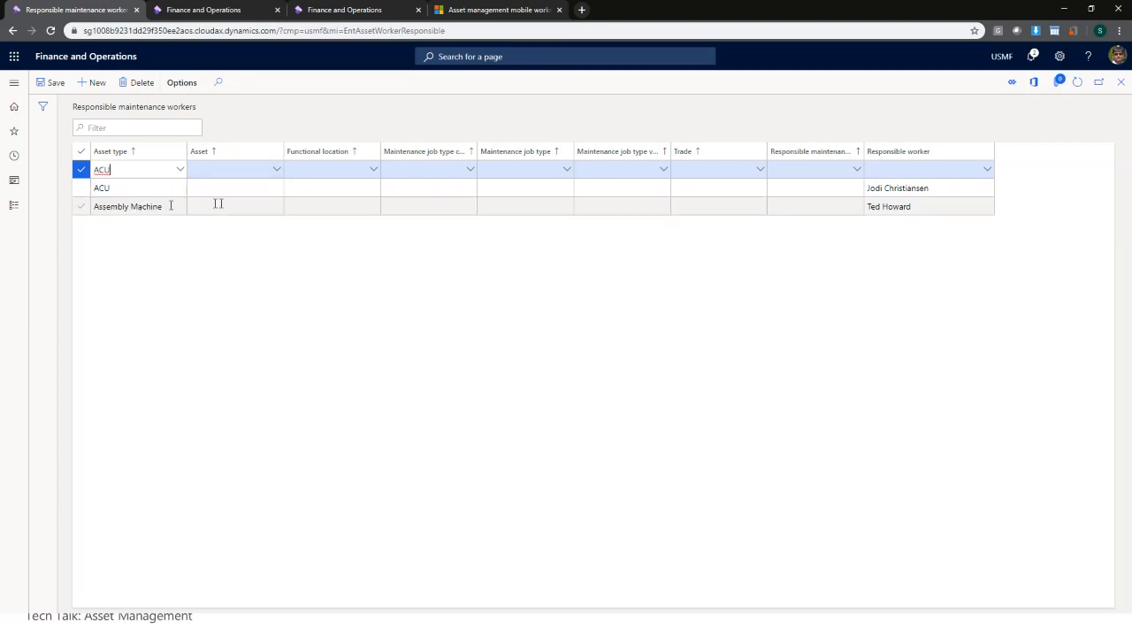
{"action": "left_click", "coordinate": [371, 171]}
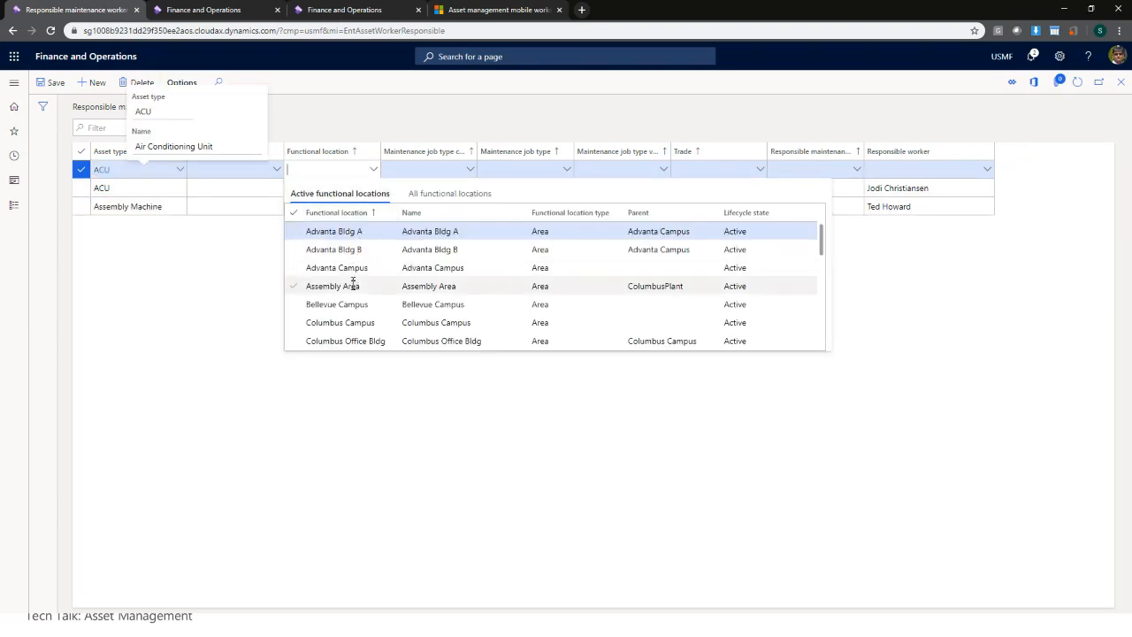
{"action": "left_click", "coordinate": [350, 308]}
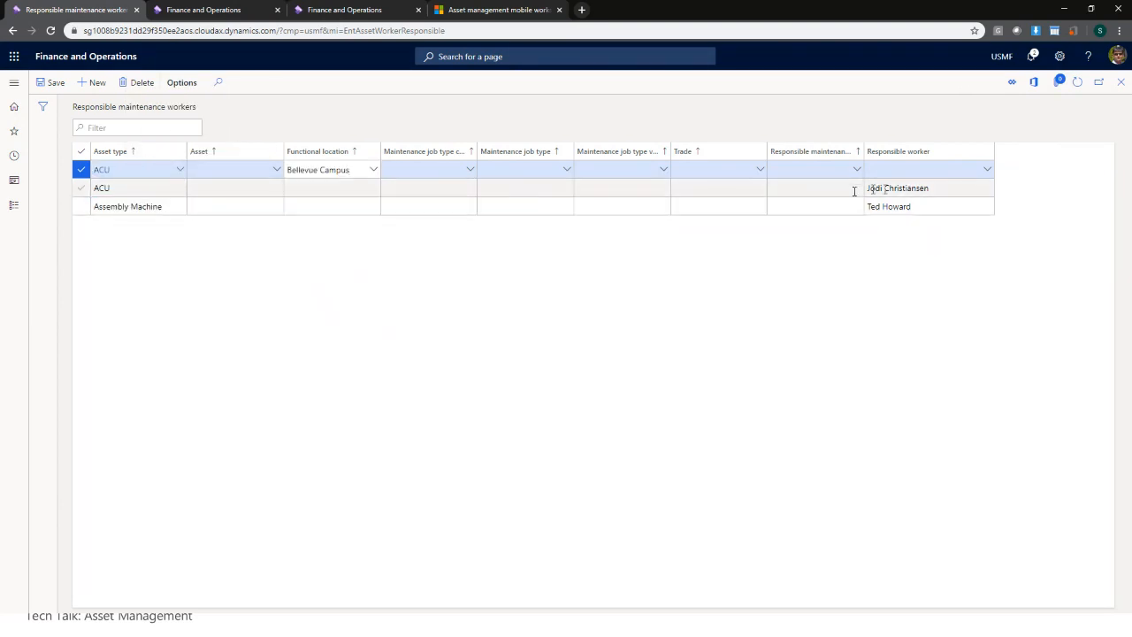
{"action": "left_click", "coordinate": [987, 173]}
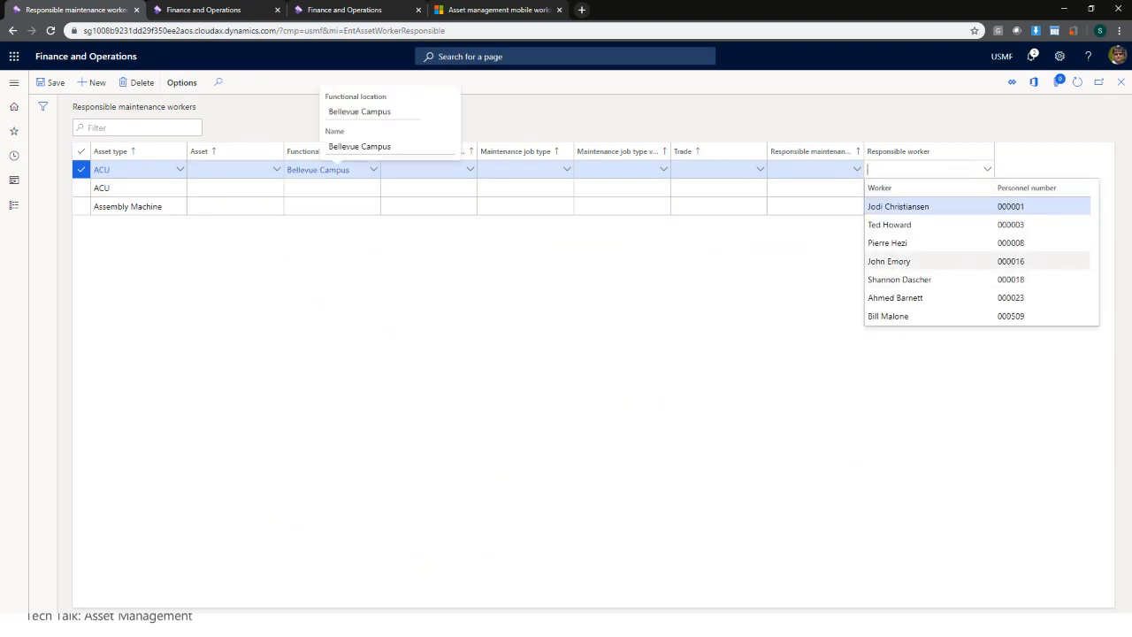
{"action": "left_click", "coordinate": [906, 262]}
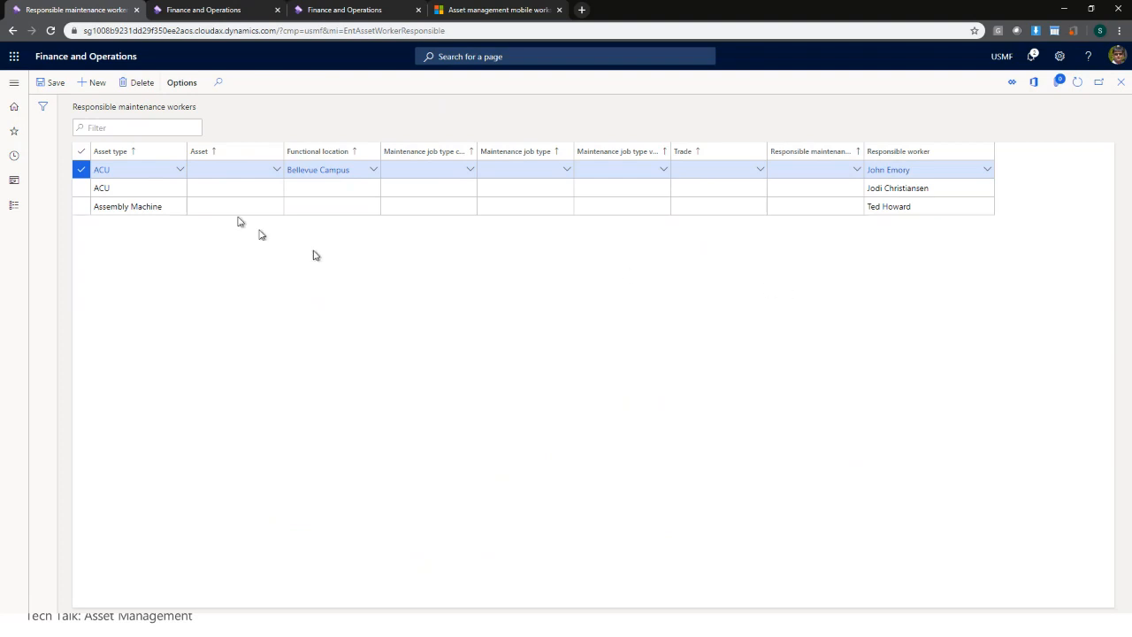
{"action": "left_click", "coordinate": [53, 83]}
- Look over the maintenance job type category choices, then close the Responsible maintenance workers page
{"action": "left_click", "coordinate": [470, 169]}
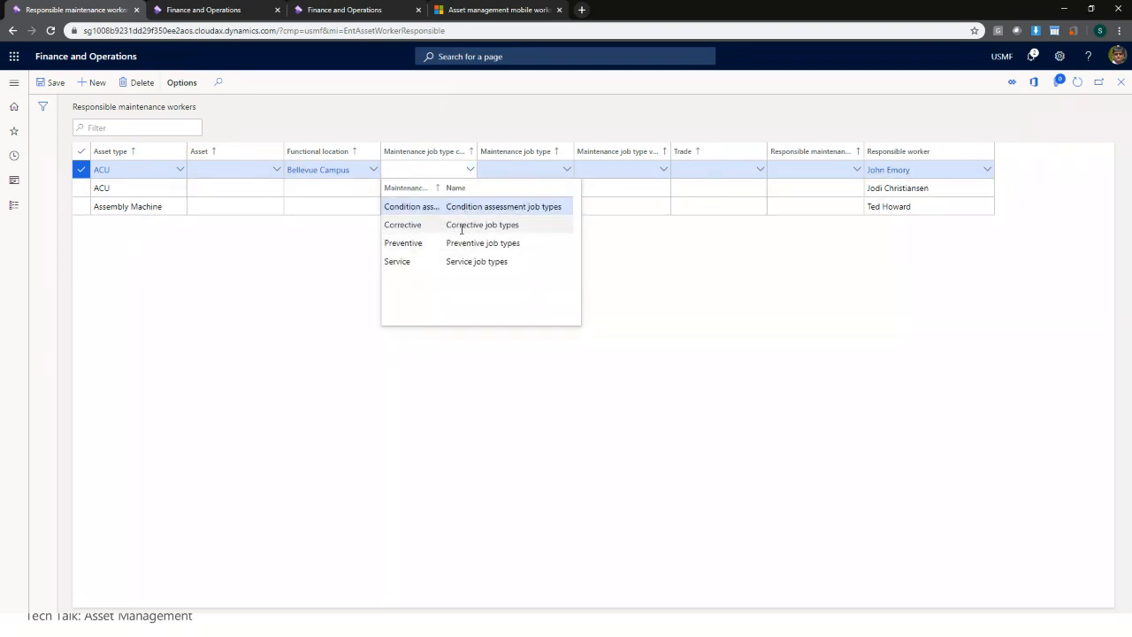
{"action": "left_click", "coordinate": [715, 312]}
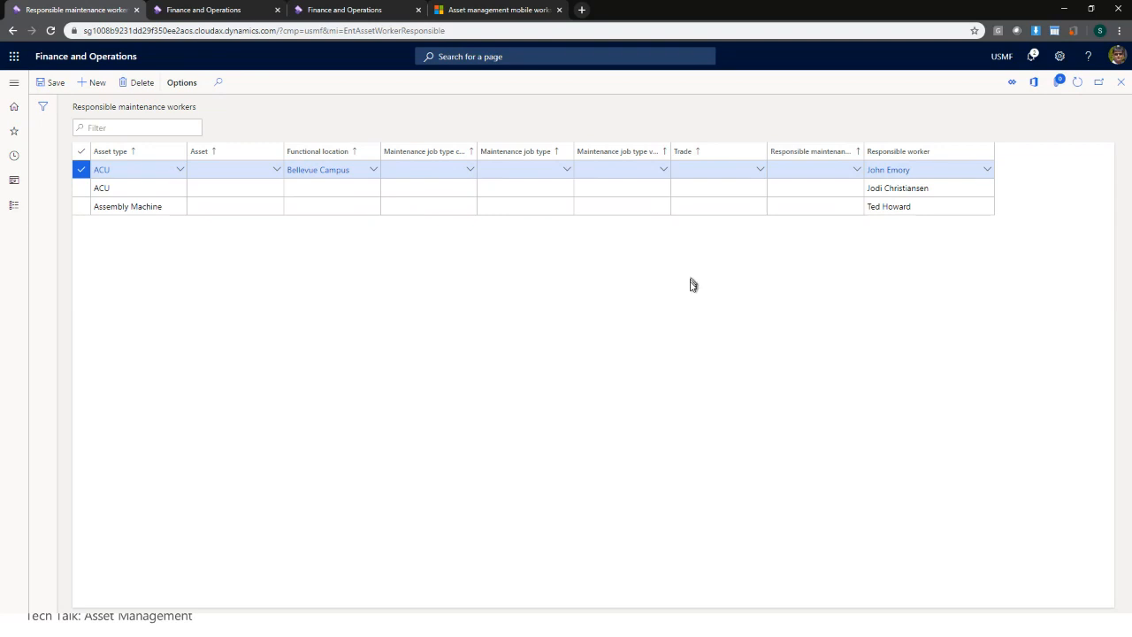
{"action": "left_click", "coordinate": [1121, 82]}
{"action": "left_click", "coordinate": [13, 82]}
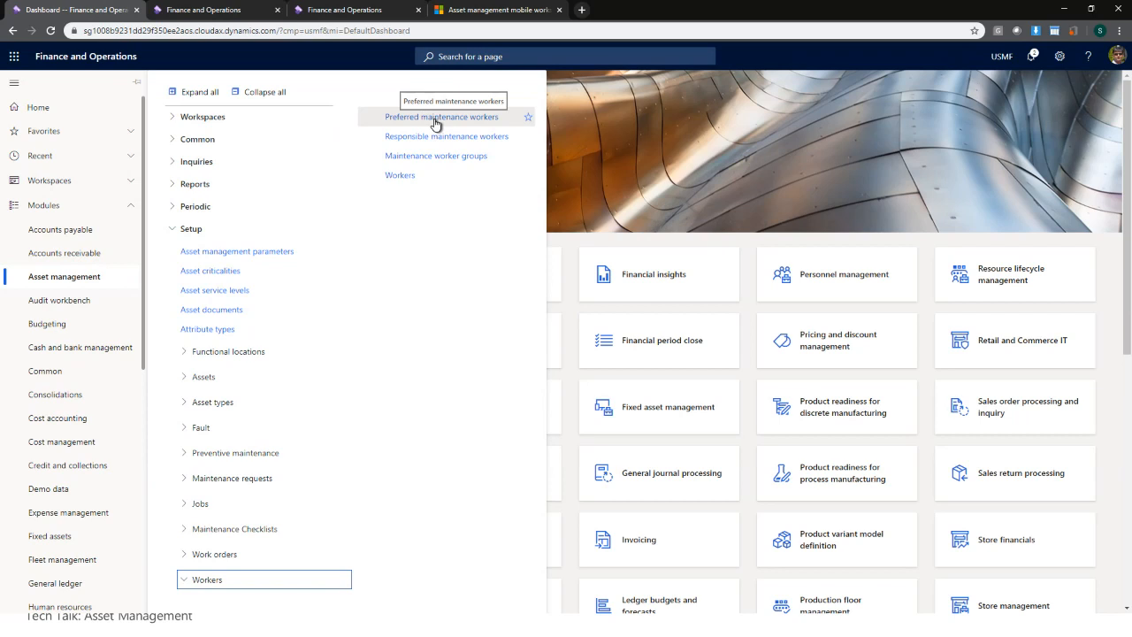
{"action": "left_click", "coordinate": [435, 124]}
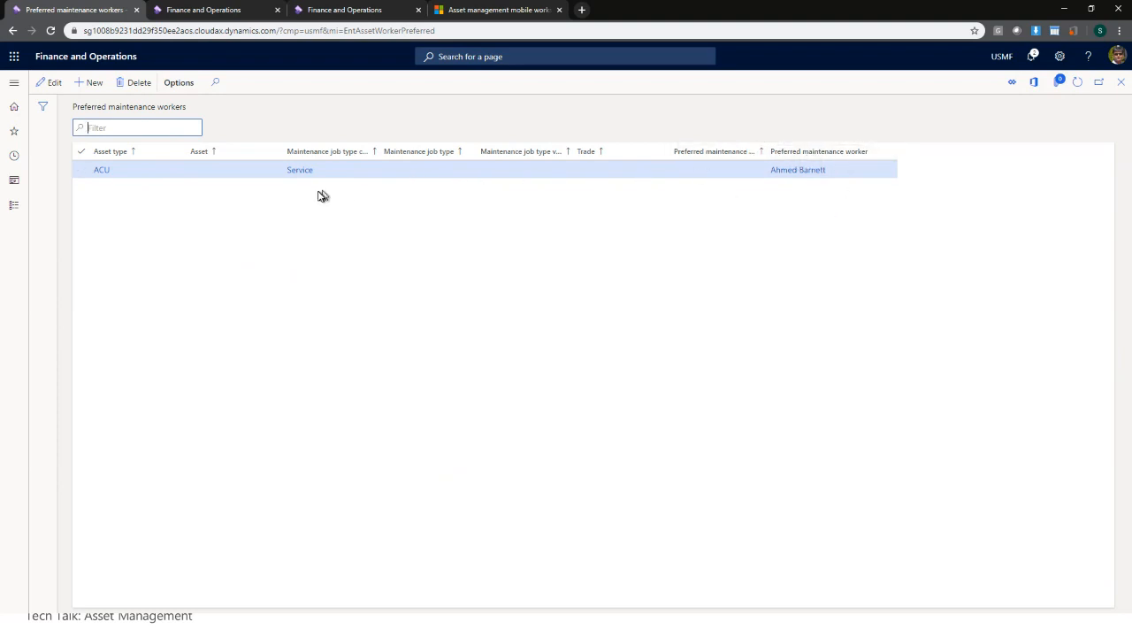
{"action": "left_click", "coordinate": [1123, 84]}
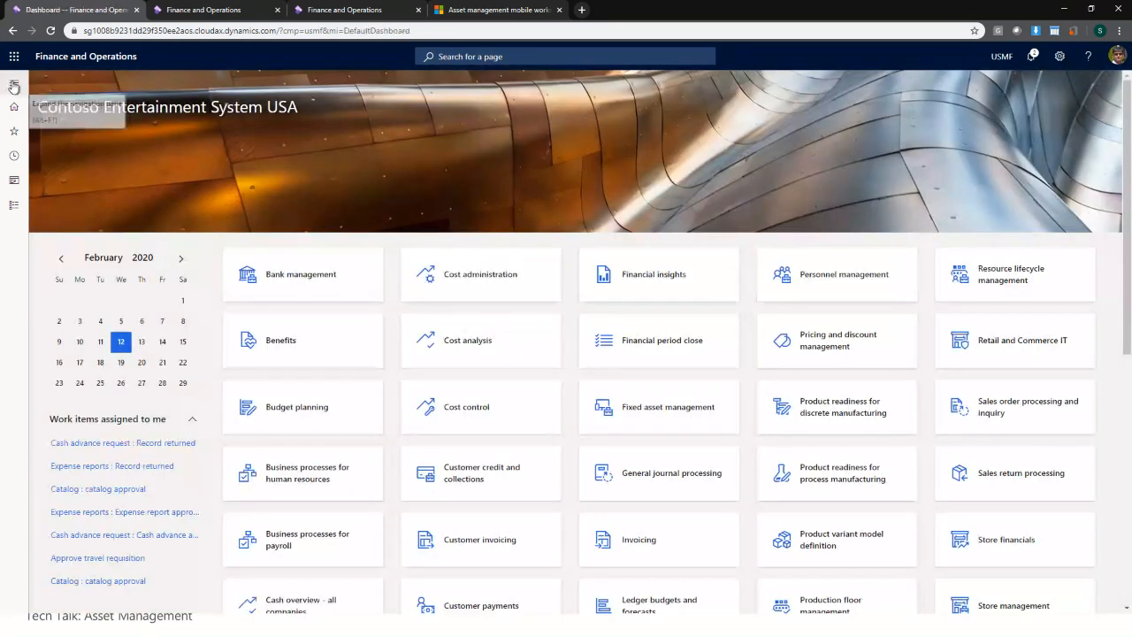
- Browse the Asset management Setup and Periodic work order and preventive maintenance links, ending with only Setup expanded
{"action": "left_click", "coordinate": [13, 85]}
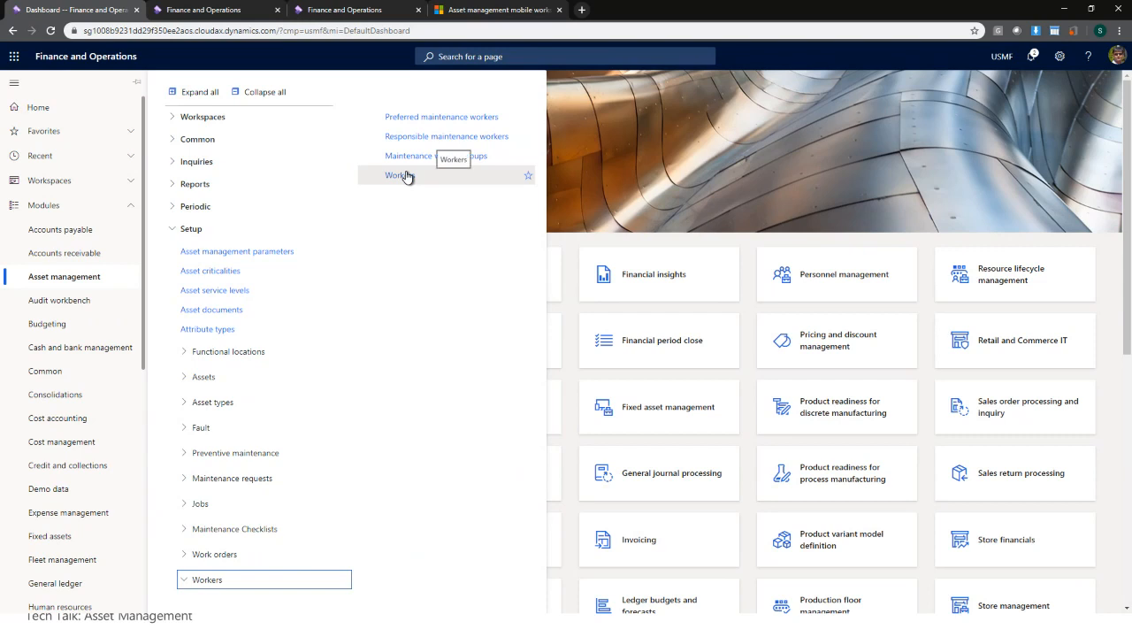
{"action": "left_click", "coordinate": [191, 230]}
{"action": "left_click", "coordinate": [191, 229]}
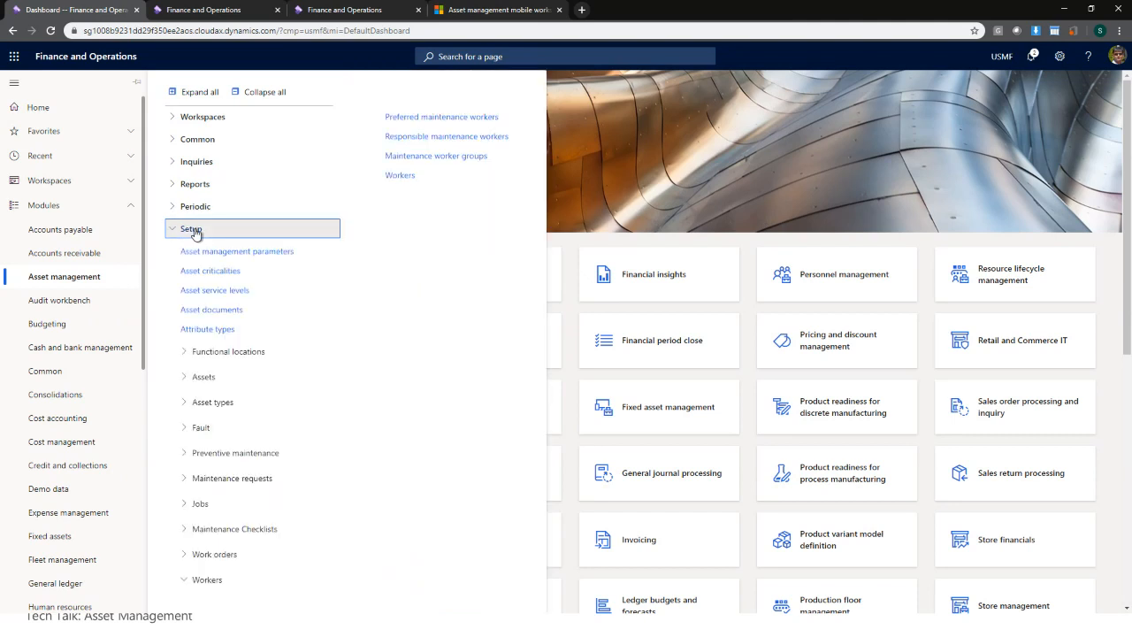
{"action": "left_click", "coordinate": [207, 554]}
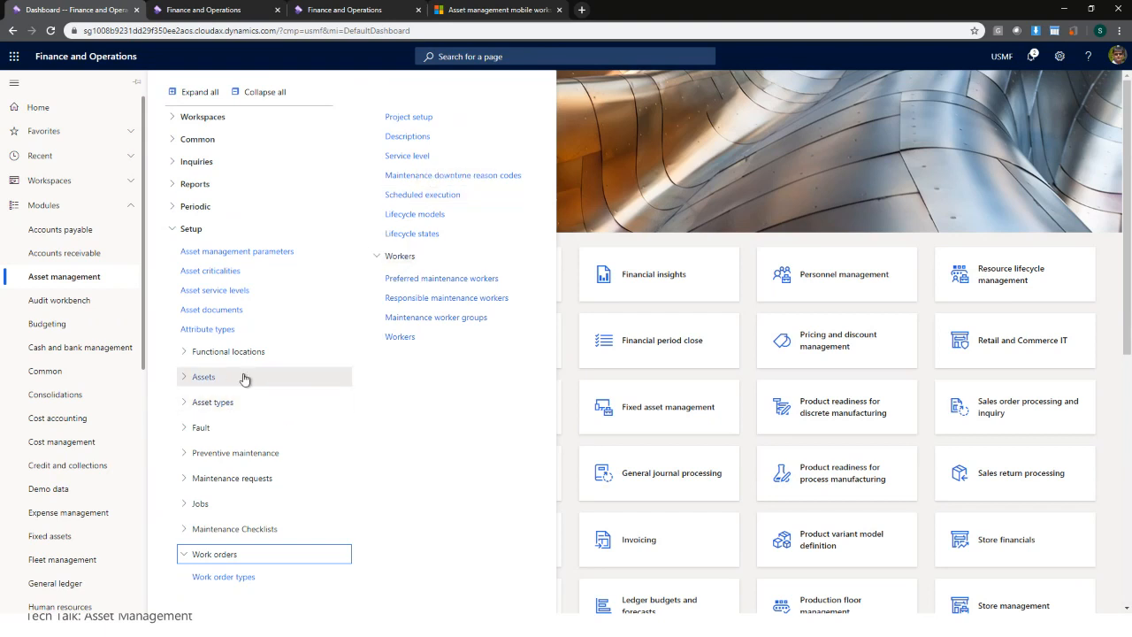
{"action": "left_click", "coordinate": [199, 230]}
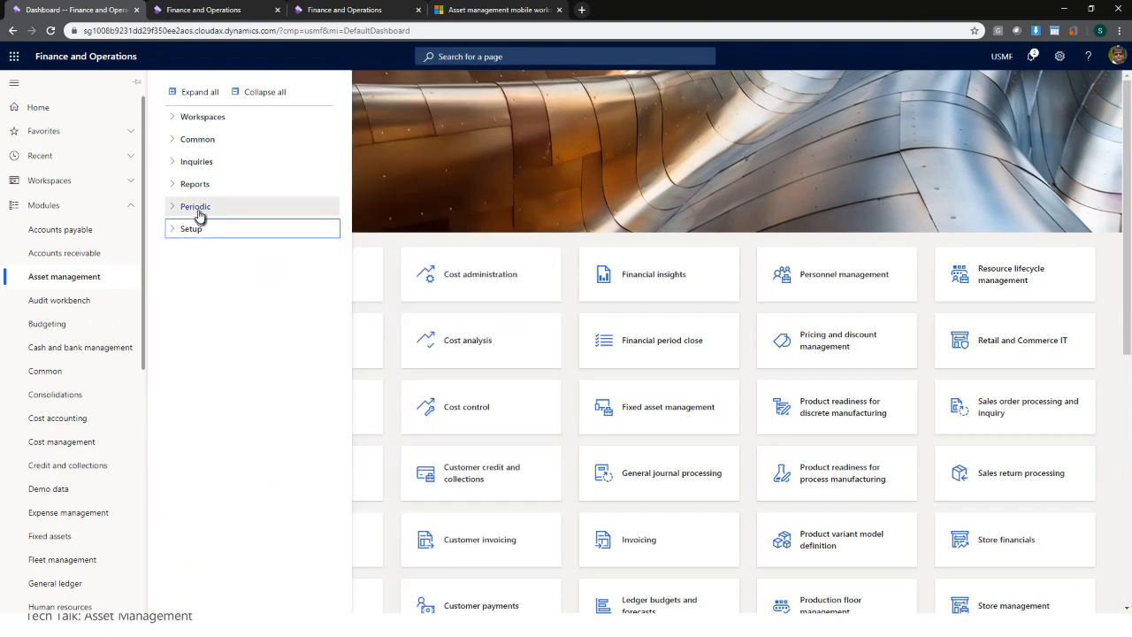
{"action": "left_click", "coordinate": [199, 209]}
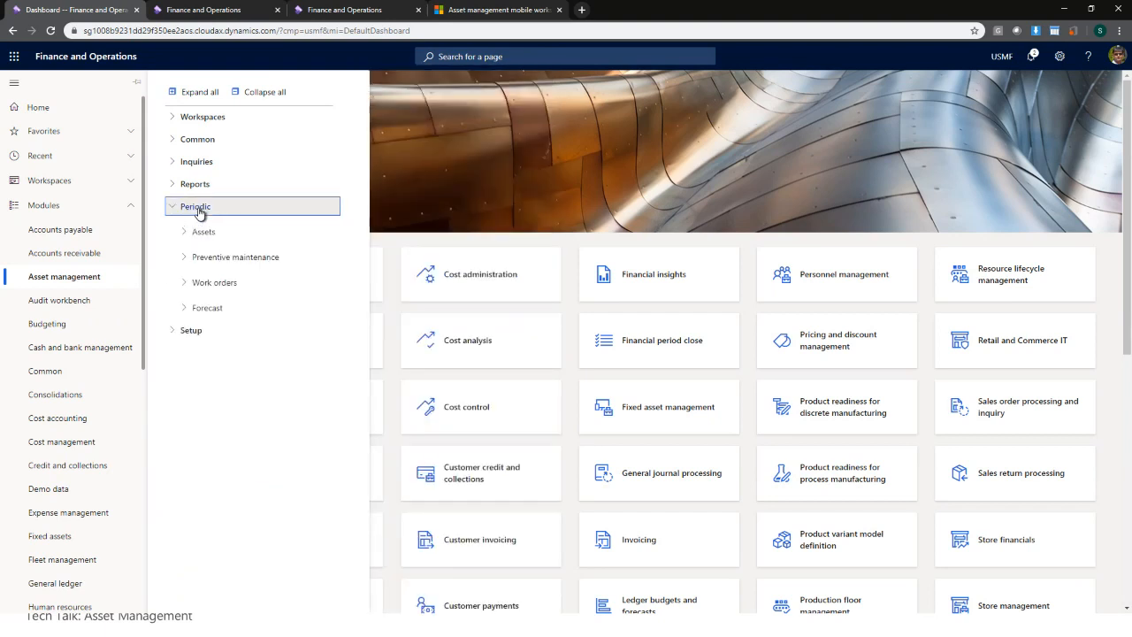
{"action": "left_click", "coordinate": [228, 282]}
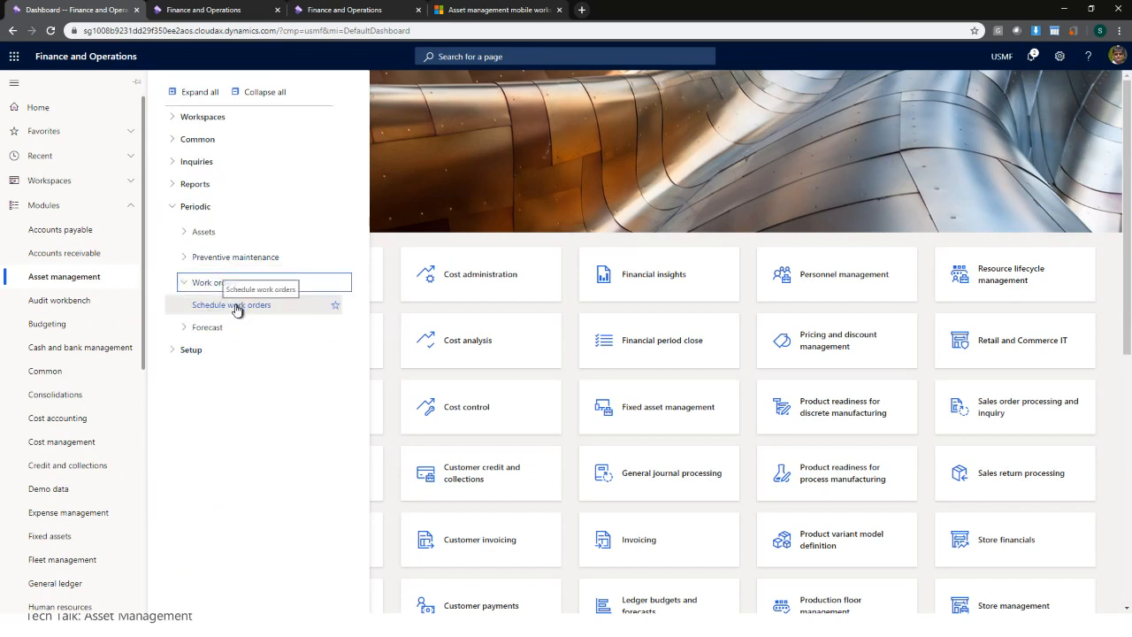
{"action": "left_click", "coordinate": [258, 261]}
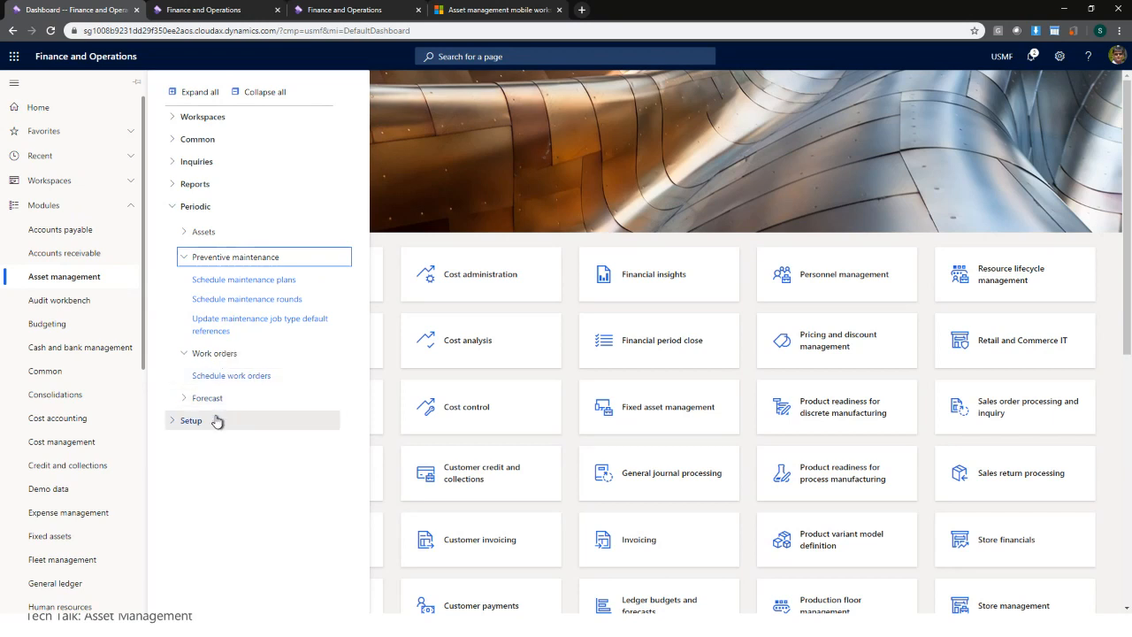
{"action": "left_click", "coordinate": [285, 422]}
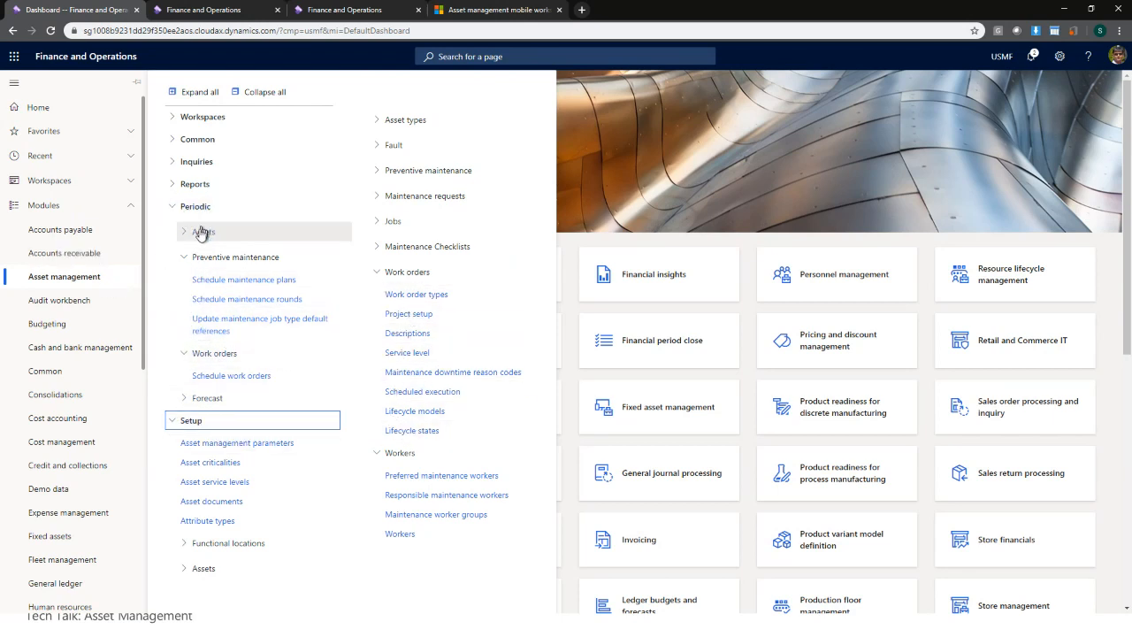
{"action": "left_click", "coordinate": [255, 92]}
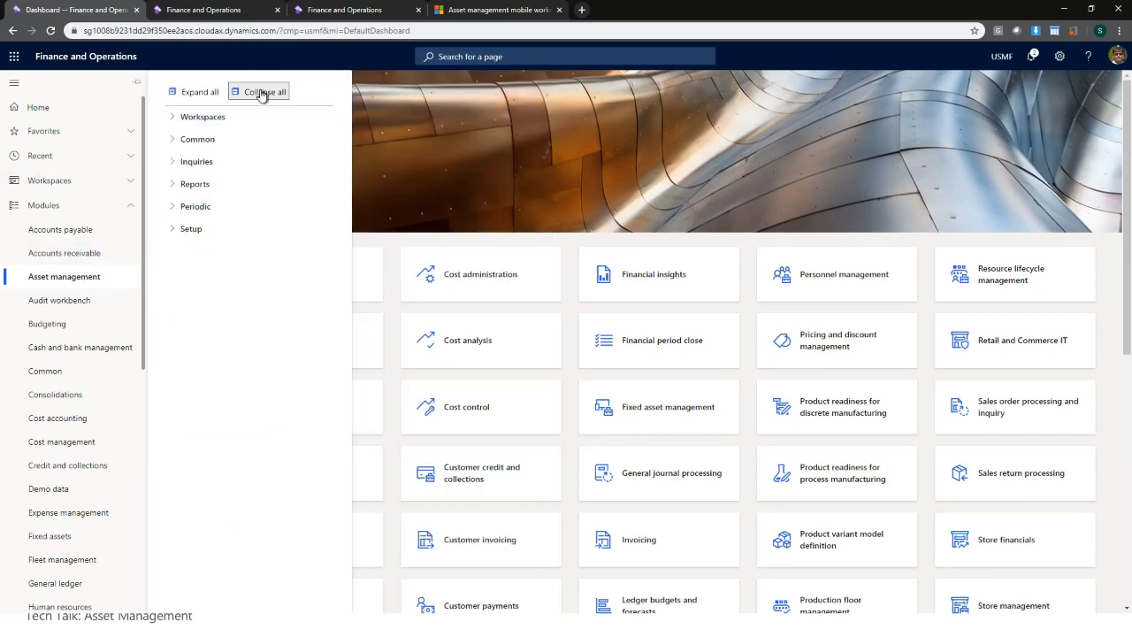
{"action": "left_click", "coordinate": [219, 231]}
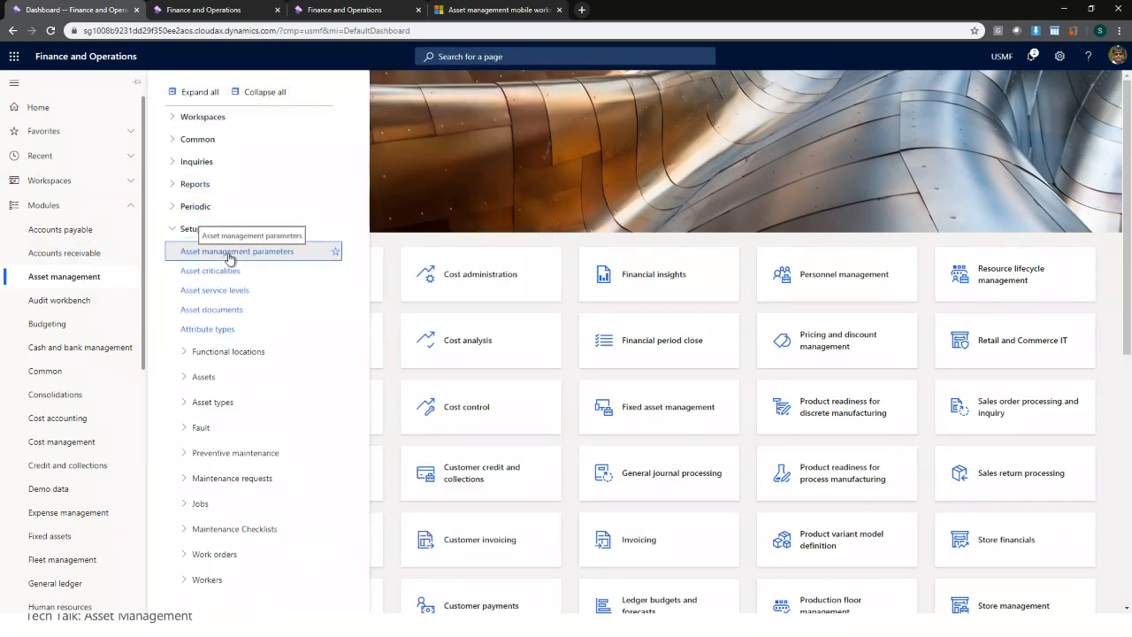
- In Asset management parameters, review the Responsible and Preferred maintenance worker scheduling scores, then return to Assets
{"action": "left_click", "coordinate": [229, 252]}
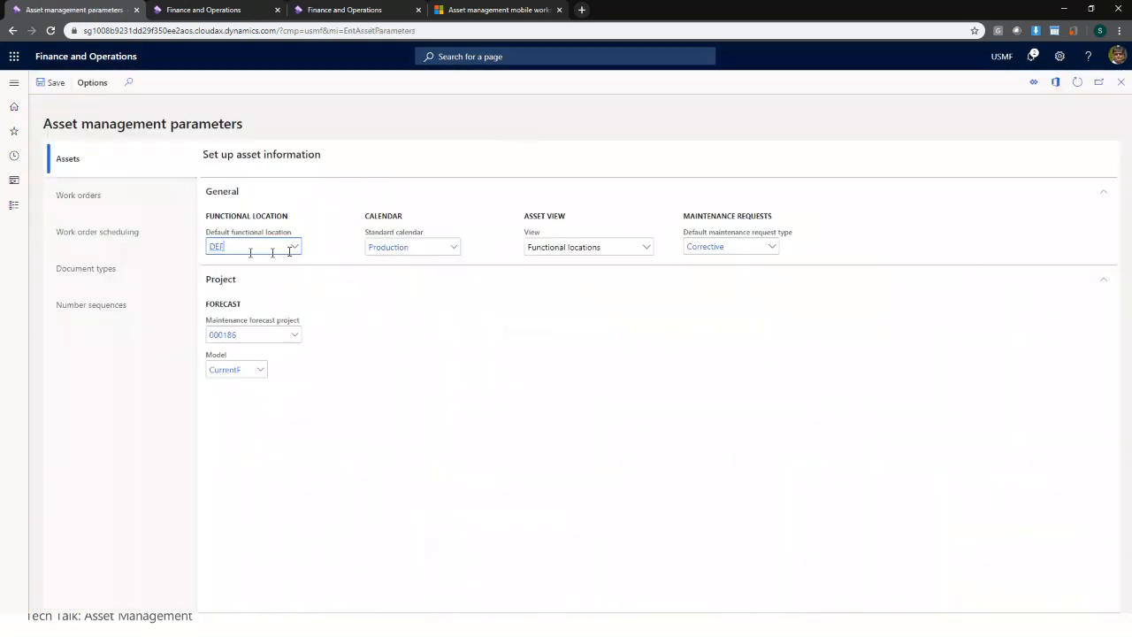
{"action": "left_click", "coordinate": [90, 239]}
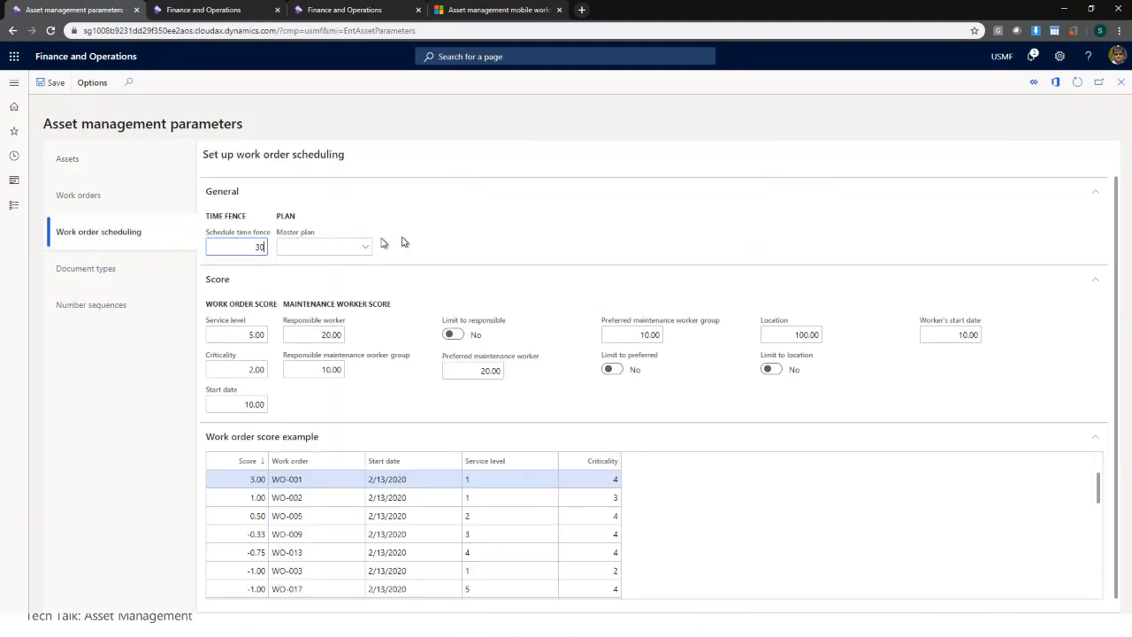
{"action": "scroll", "coordinate": [430, 430], "scroll_direction": "down", "scroll_amount": 1}
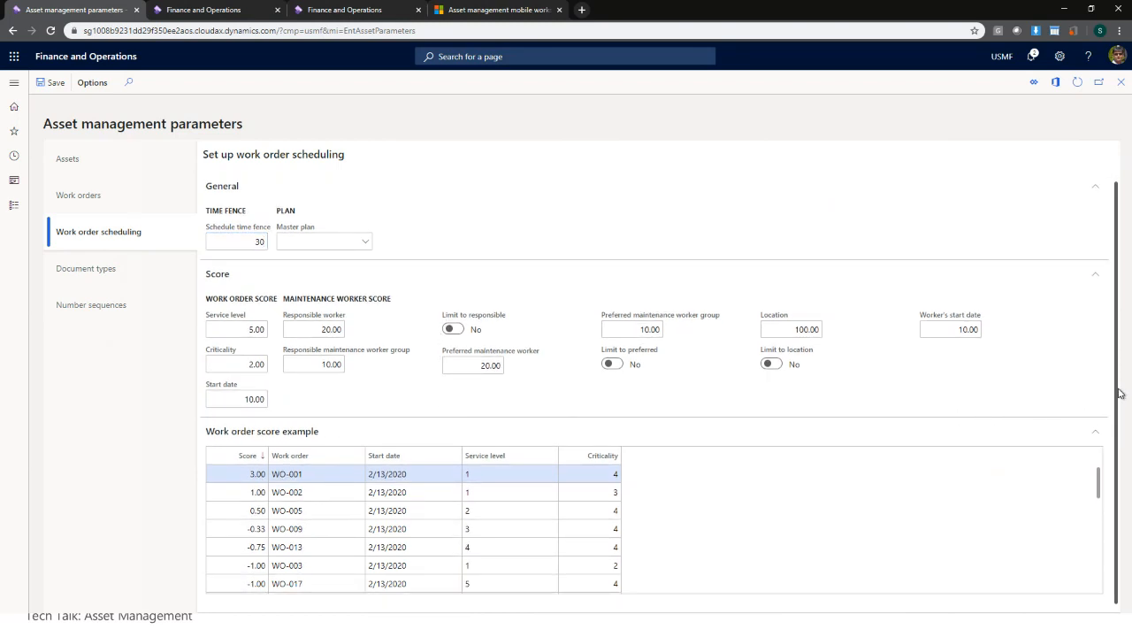
{"action": "scroll", "coordinate": [1120, 380], "scroll_direction": "up", "scroll_amount": 1}
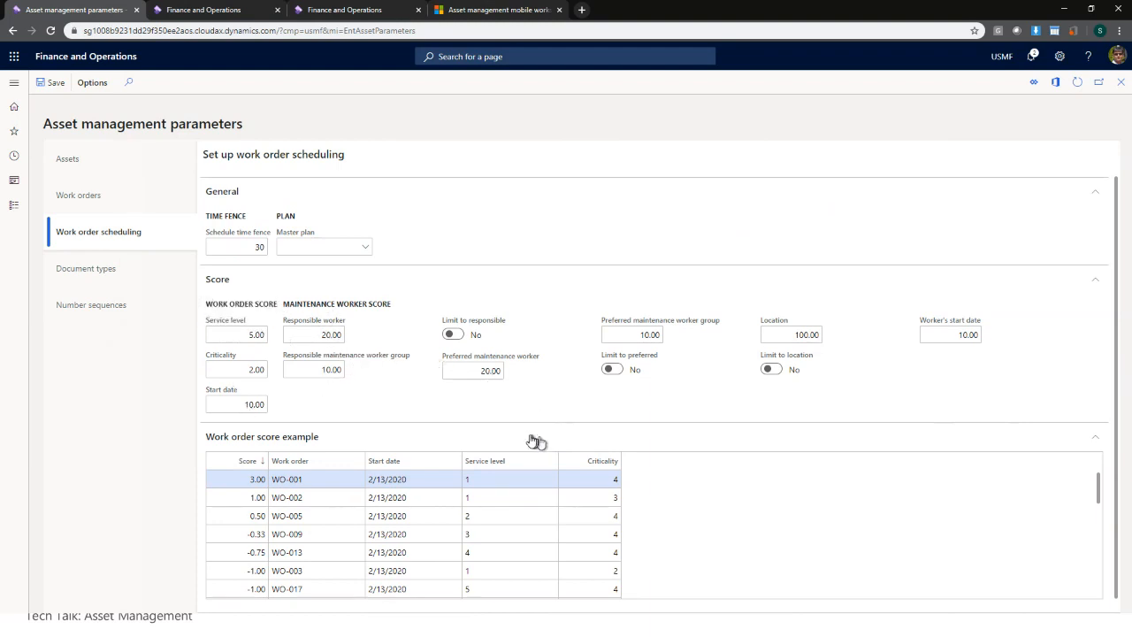
{"action": "left_click", "coordinate": [332, 334]}
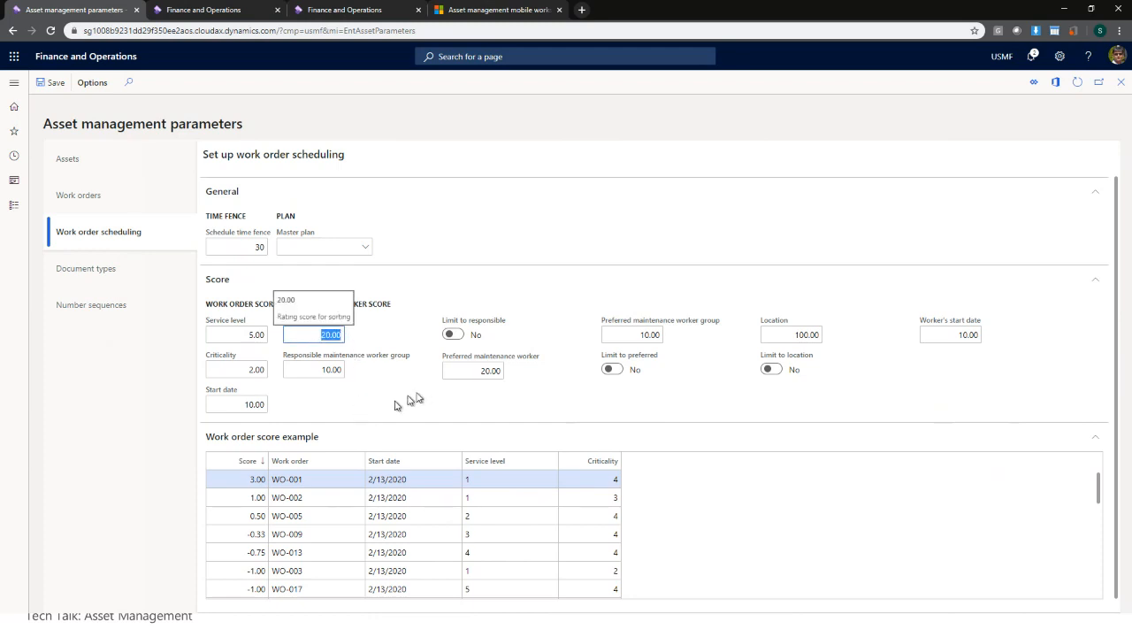
{"action": "left_click", "coordinate": [460, 372]}
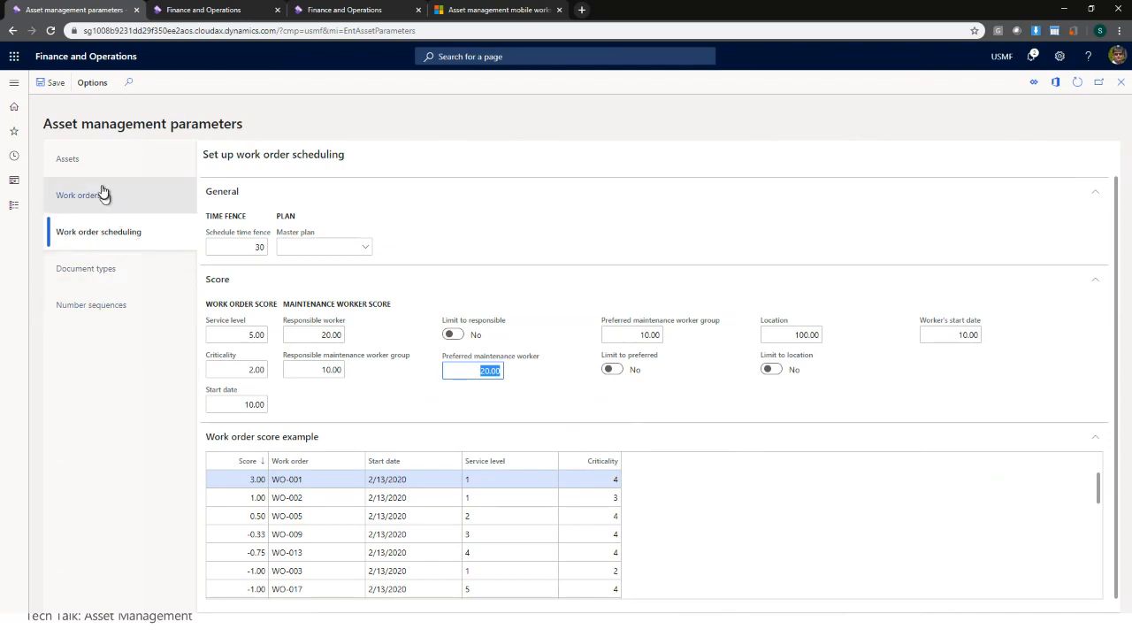
{"action": "left_click", "coordinate": [169, 170]}
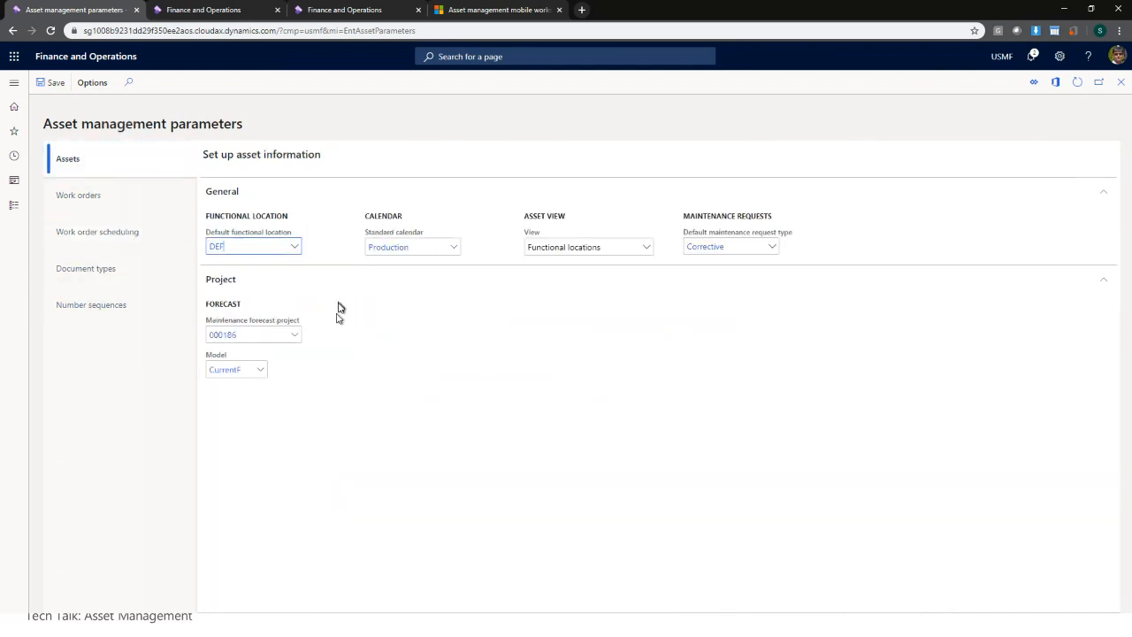
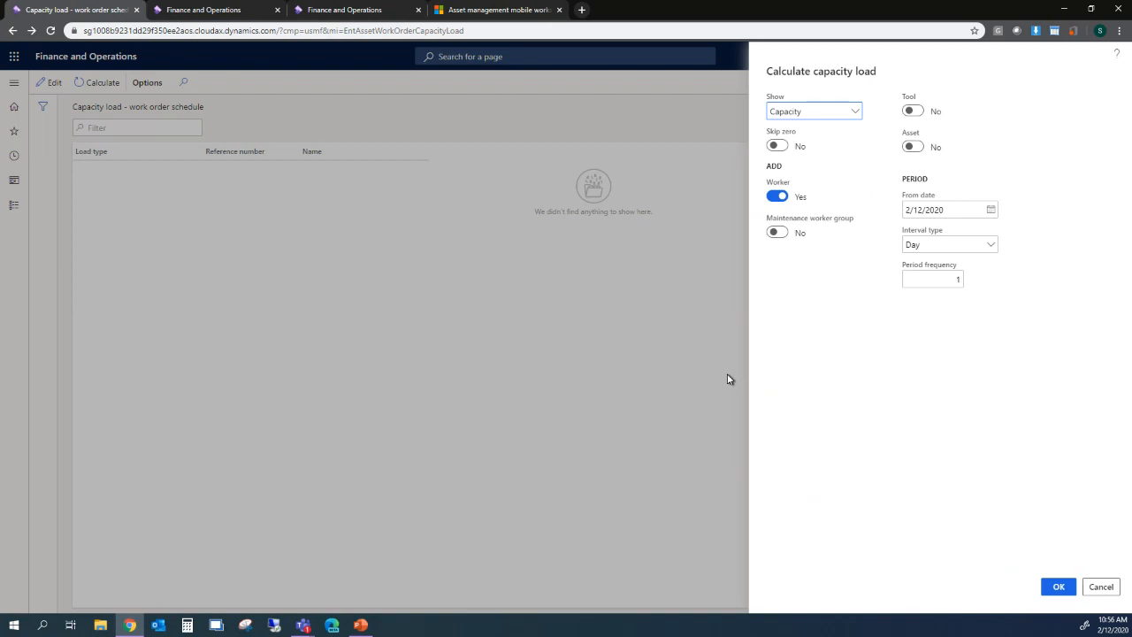
- Cancel the Calculate capacity load dialog without calculating and bring up the navigation menu
{"action": "left_click", "coordinate": [1104, 590]}
{"action": "left_click", "coordinate": [5, 89]}
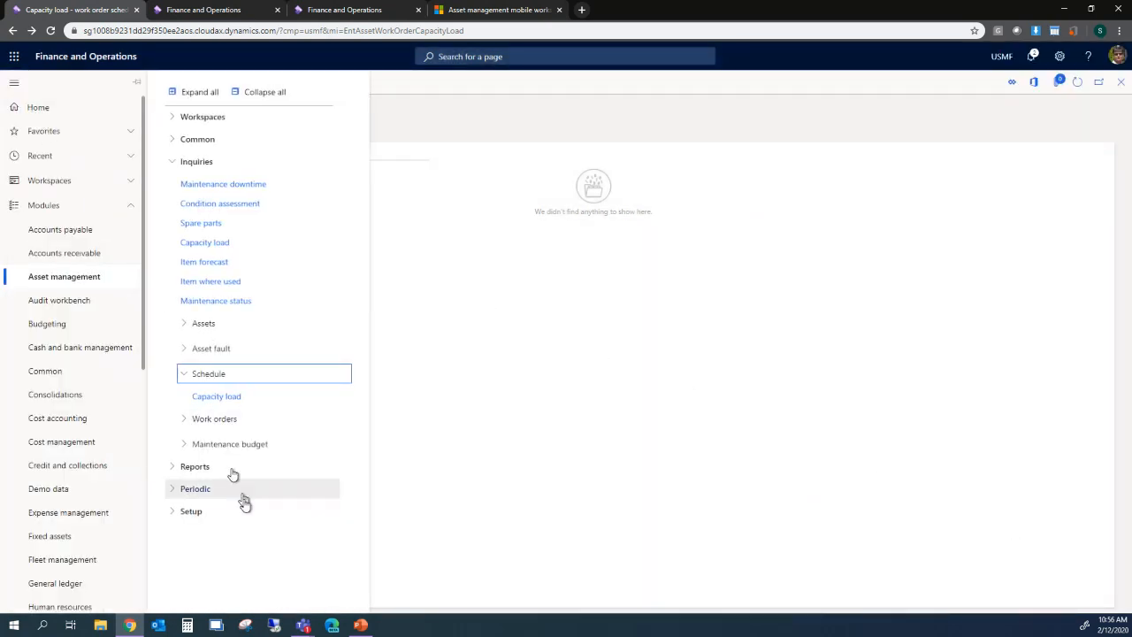
- Open the maintenance Workers page under Asset management Setup > Workers
{"action": "left_click", "coordinate": [224, 513]}
{"action": "left_click", "coordinate": [432, 374]}
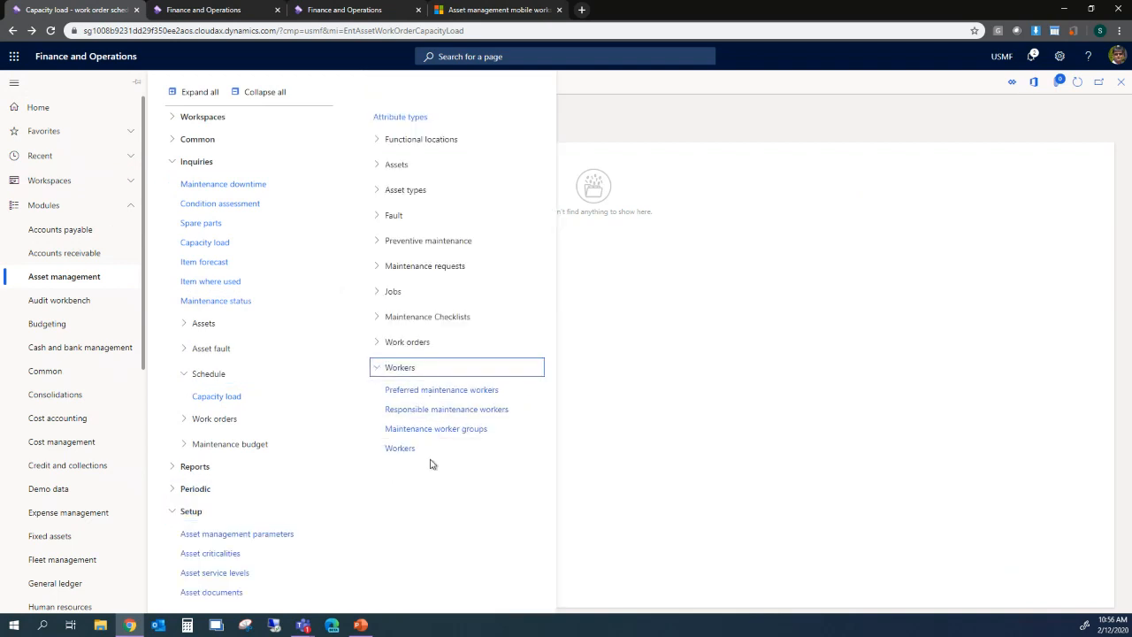
{"action": "left_click", "coordinate": [416, 460]}
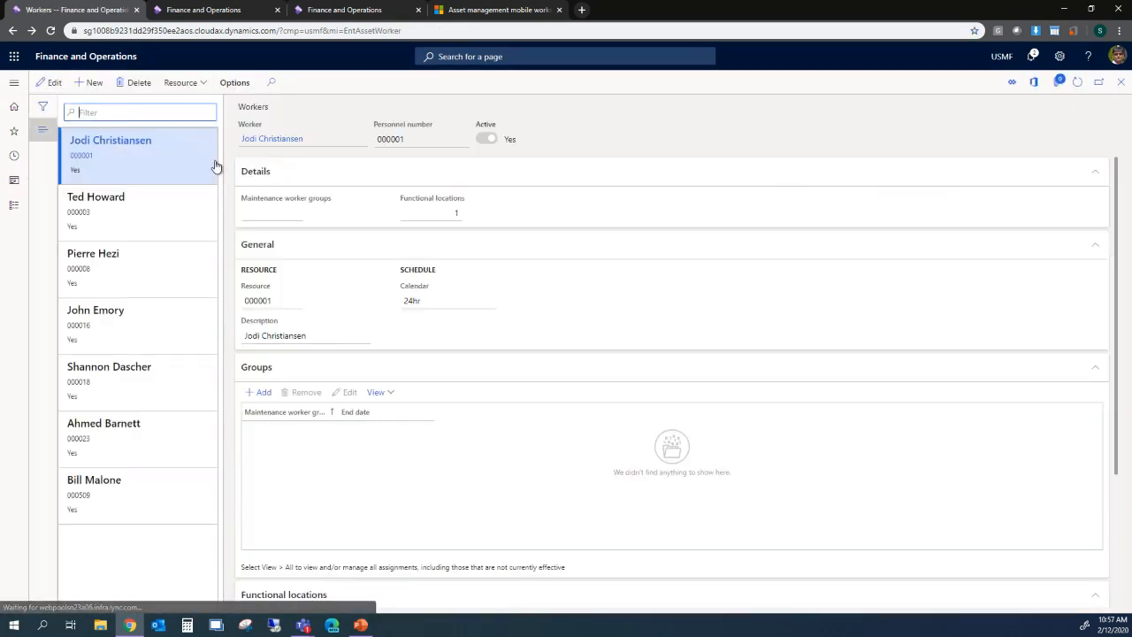
- Open the Resources list from Organization administration > Resources
{"action": "left_click", "coordinate": [15, 84]}
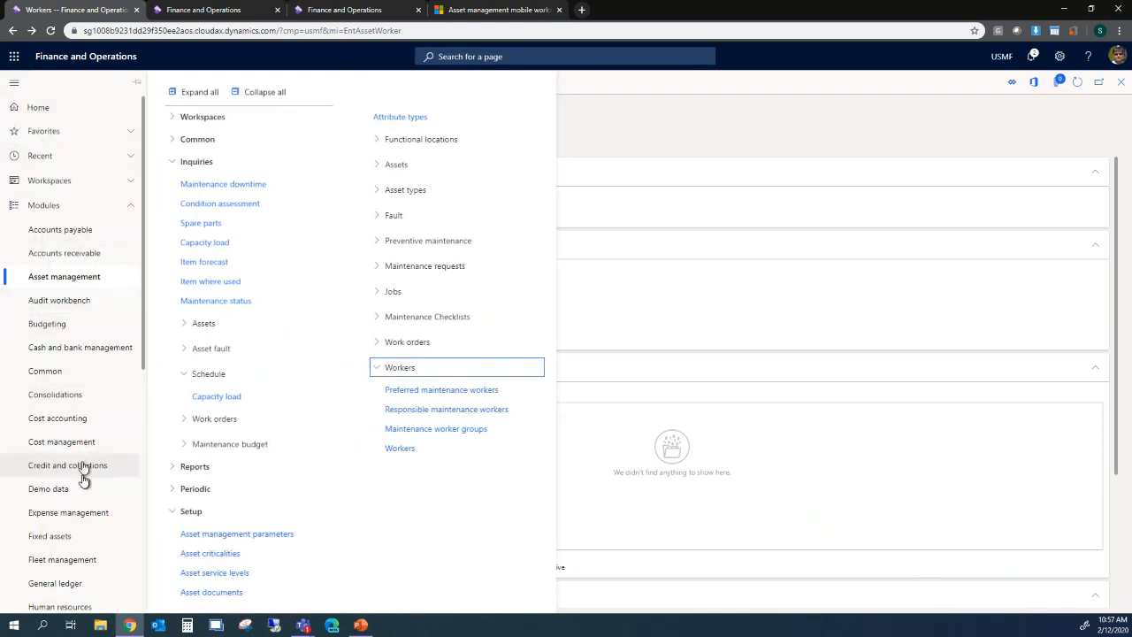
{"action": "scroll", "coordinate": [83, 477], "scroll_direction": "down", "scroll_amount": 2}
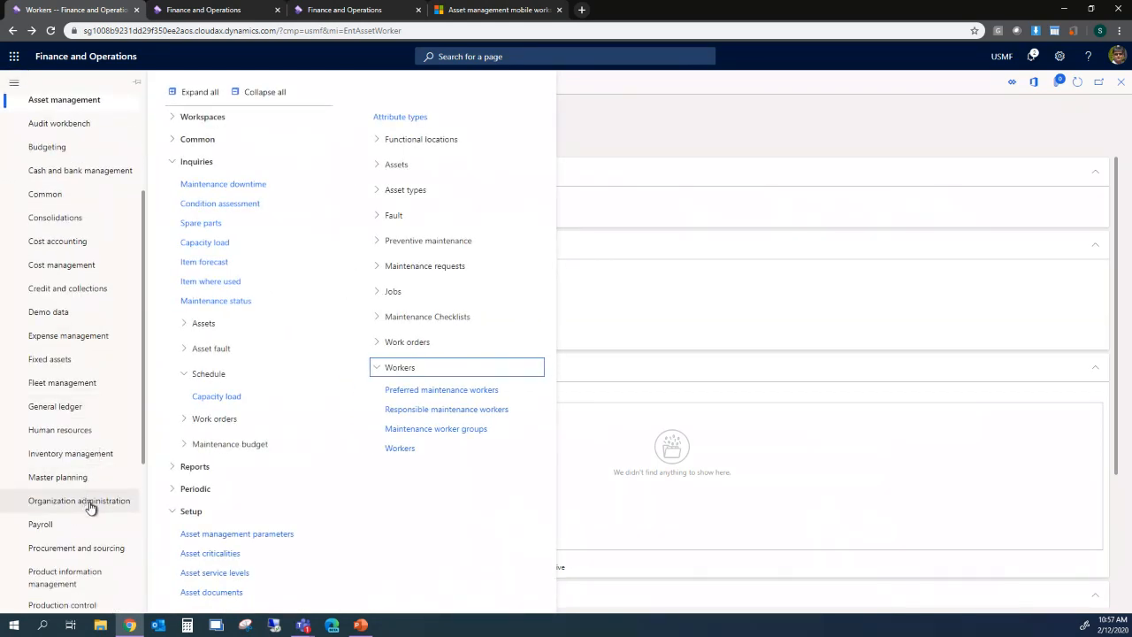
{"action": "left_click", "coordinate": [92, 502]}
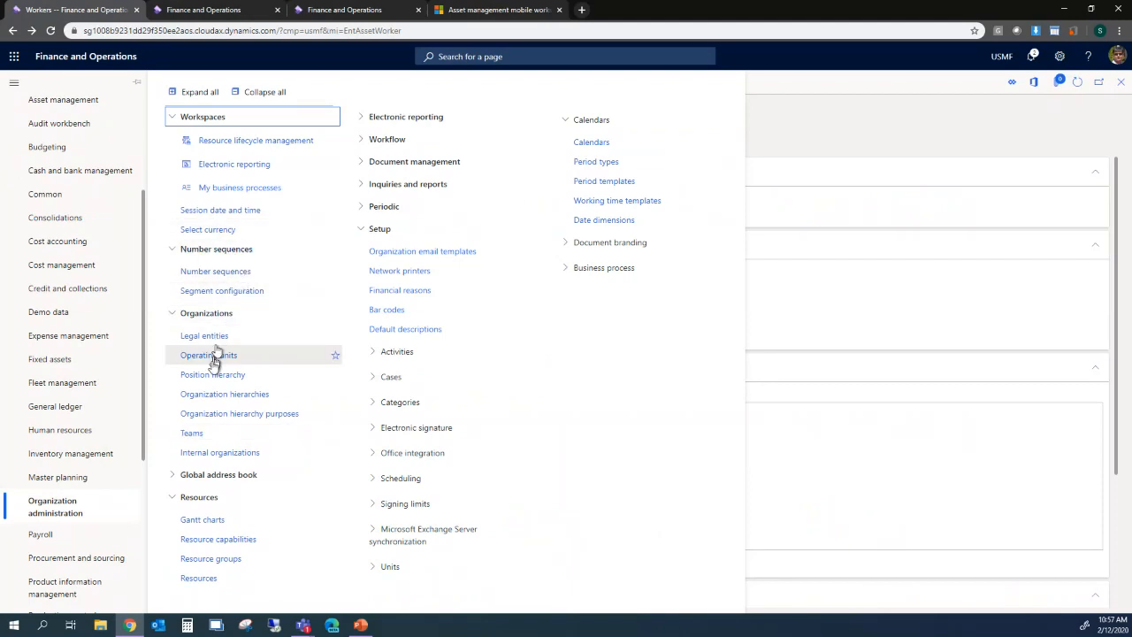
{"action": "left_click", "coordinate": [215, 500]}
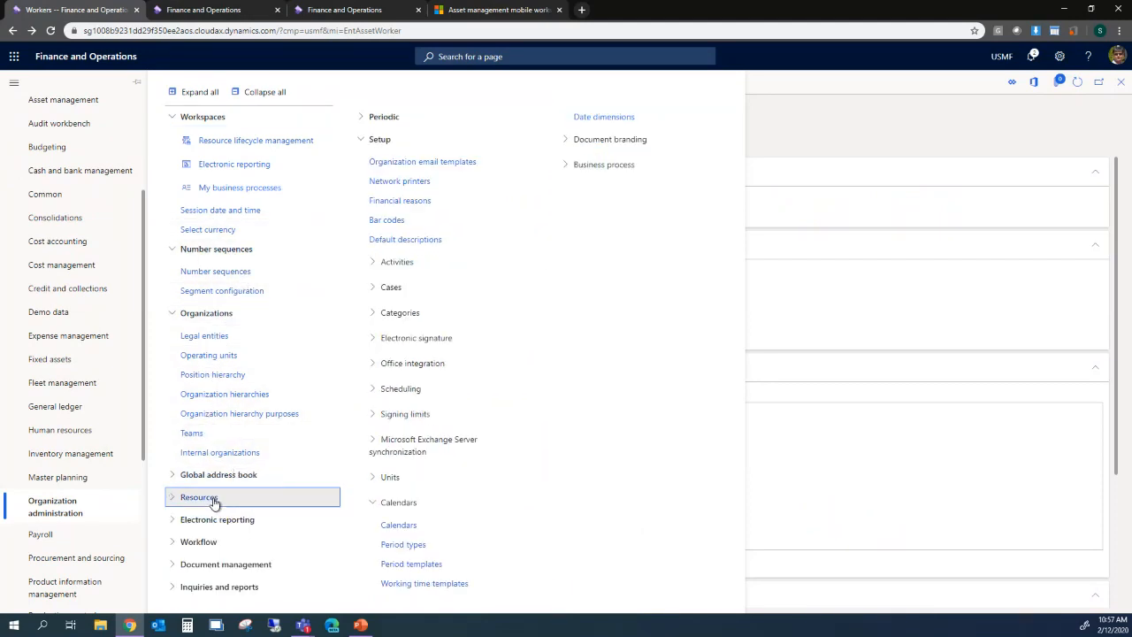
{"action": "left_click", "coordinate": [215, 500]}
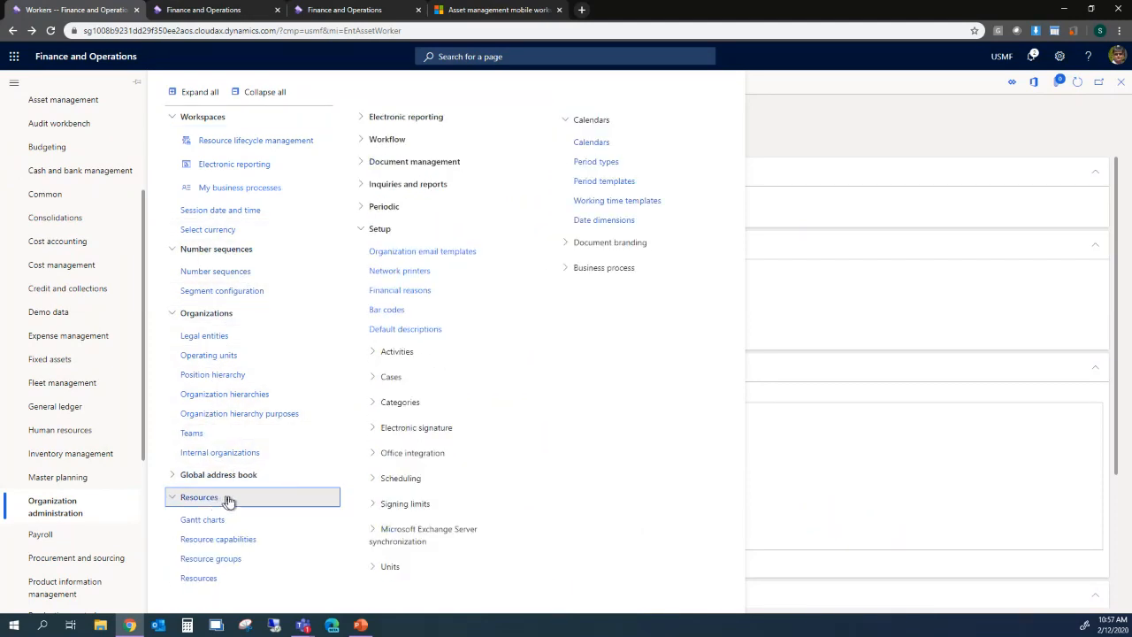
{"action": "left_click", "coordinate": [213, 581]}
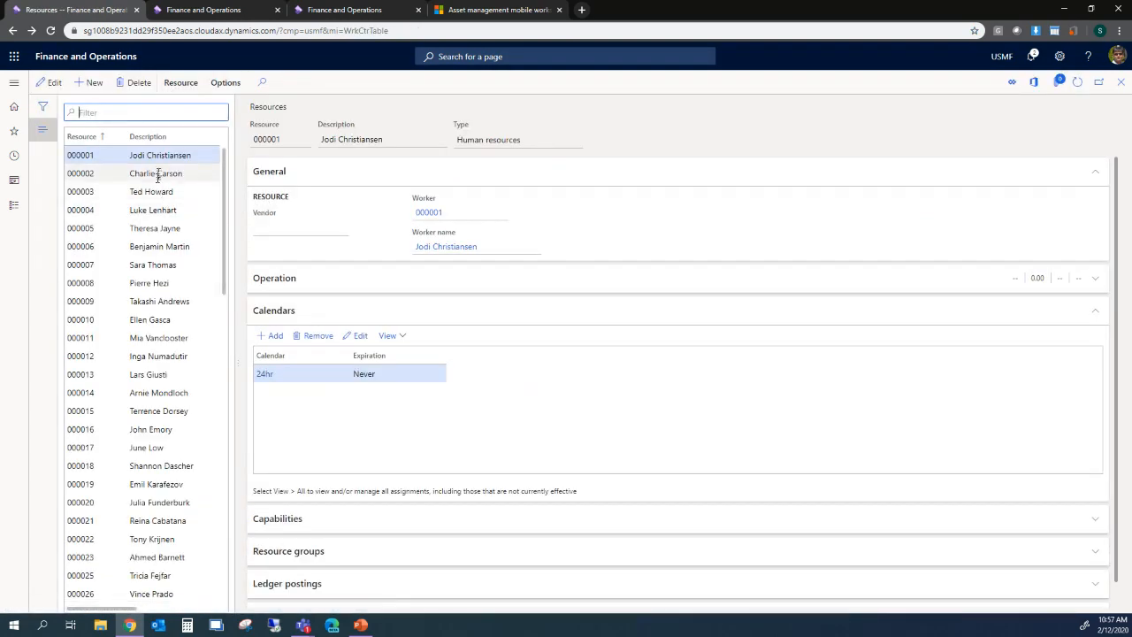
- Select the third resource, a worker on the Production calendar, and review its calendar
{"action": "left_click", "coordinate": [152, 191]}
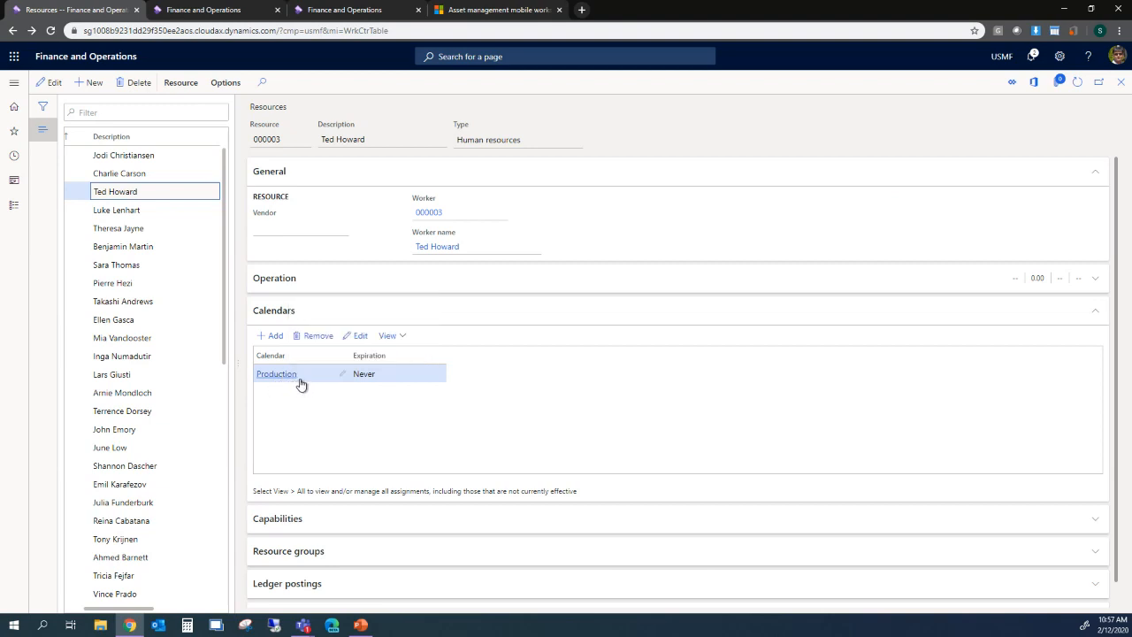
{"action": "mouse_move", "coordinate": [291, 386]}
{"action": "left_click", "coordinate": [13, 82]}
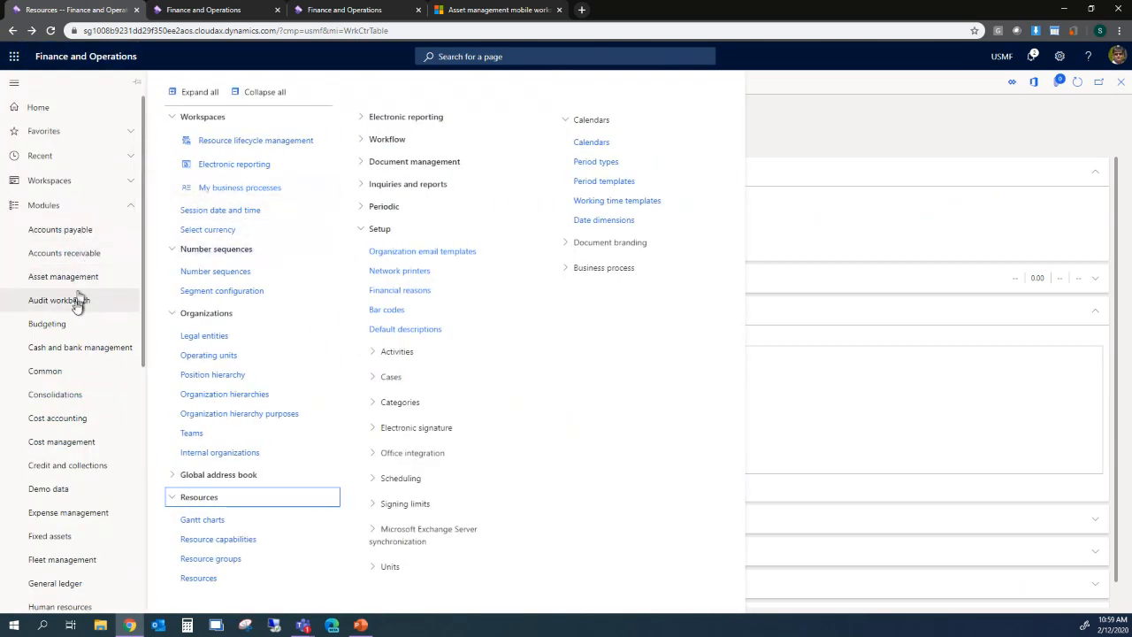
- Browse the Asset management menu groups and open an assets page under Common > Assets
{"action": "left_click", "coordinate": [73, 212]}
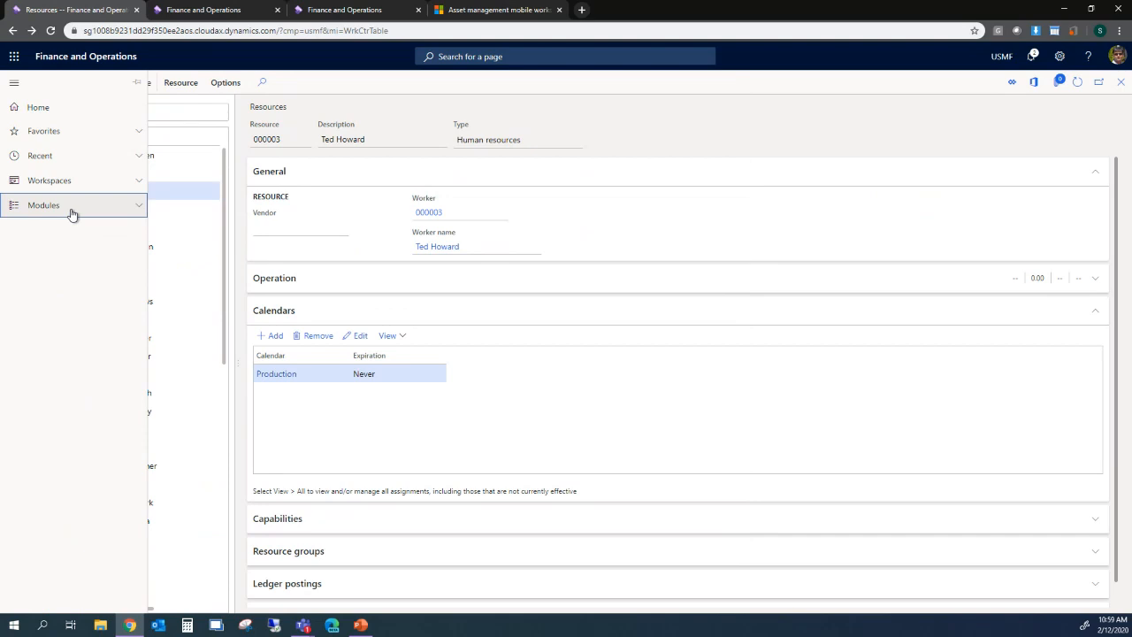
{"action": "left_click", "coordinate": [73, 213]}
{"action": "left_click", "coordinate": [66, 277]}
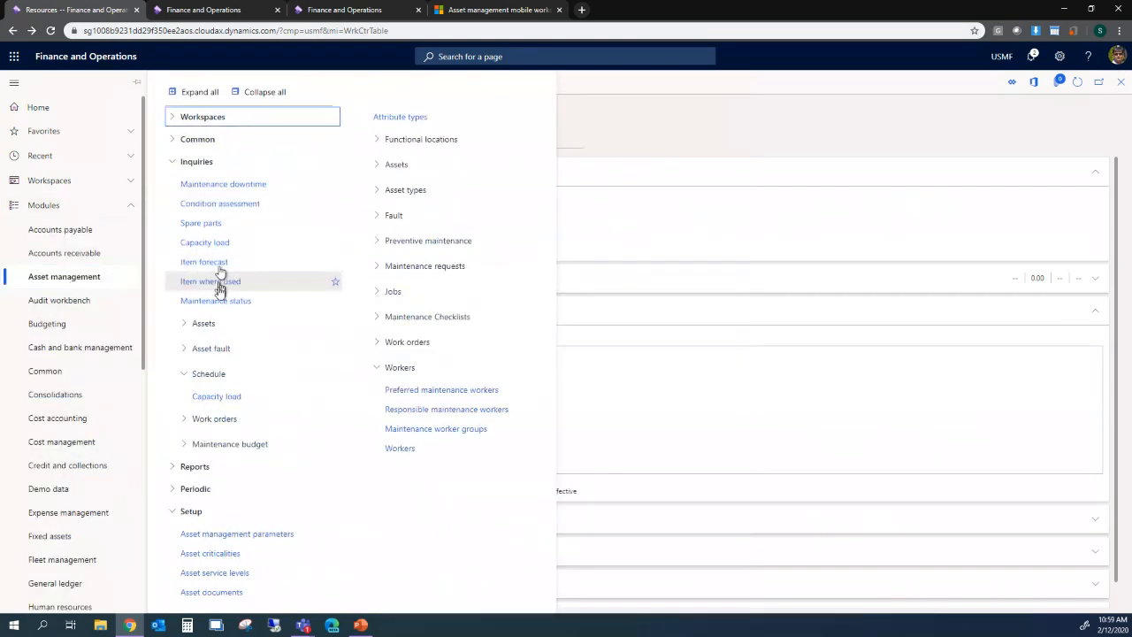
{"action": "left_click", "coordinate": [213, 325]}
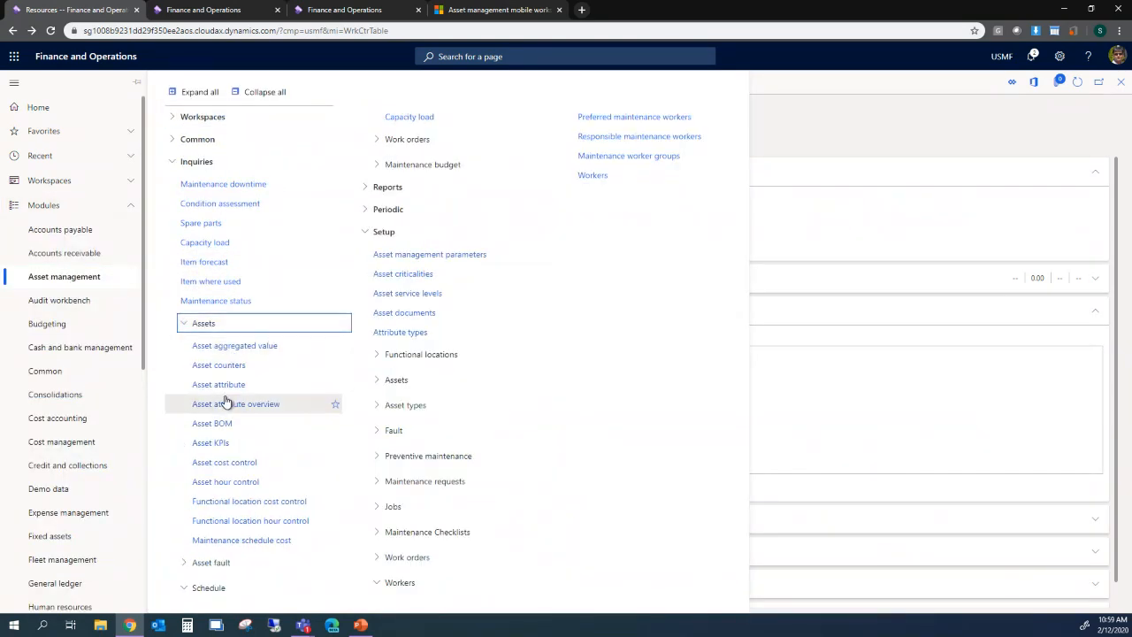
{"action": "left_click", "coordinate": [181, 162]}
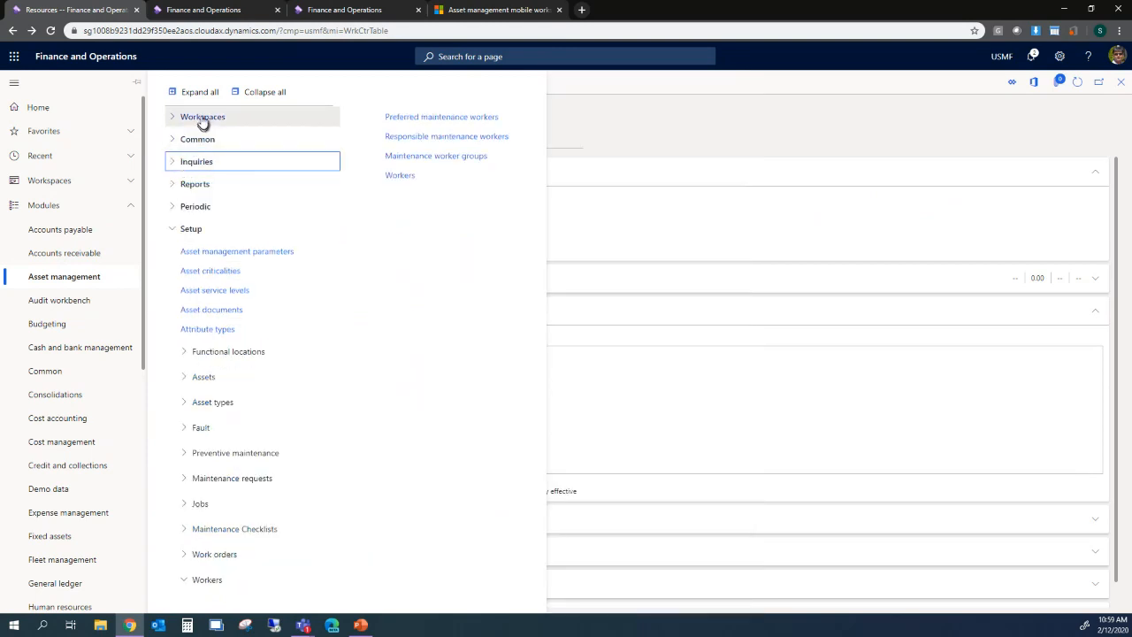
{"action": "left_click", "coordinate": [203, 124]}
{"action": "left_click", "coordinate": [203, 124]}
{"action": "left_click", "coordinate": [203, 142]}
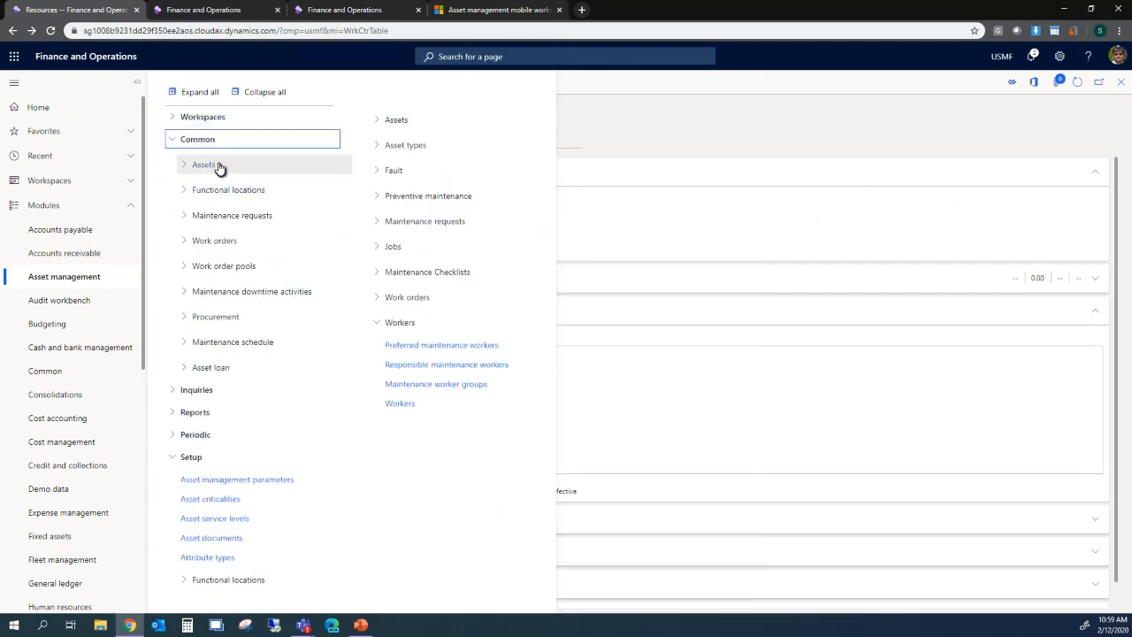
{"action": "left_click", "coordinate": [219, 168]}
{"action": "left_click", "coordinate": [221, 204]}
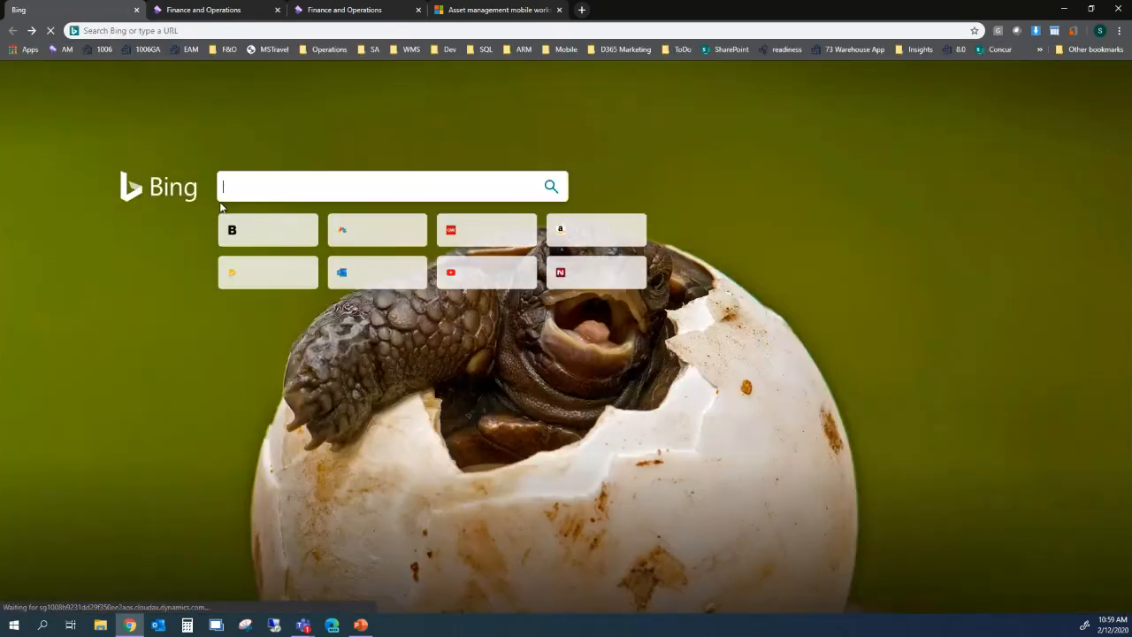
- Reload Finance and Operations from the AM bookmark and open Asset management > All assets
{"action": "left_click", "coordinate": [68, 50]}
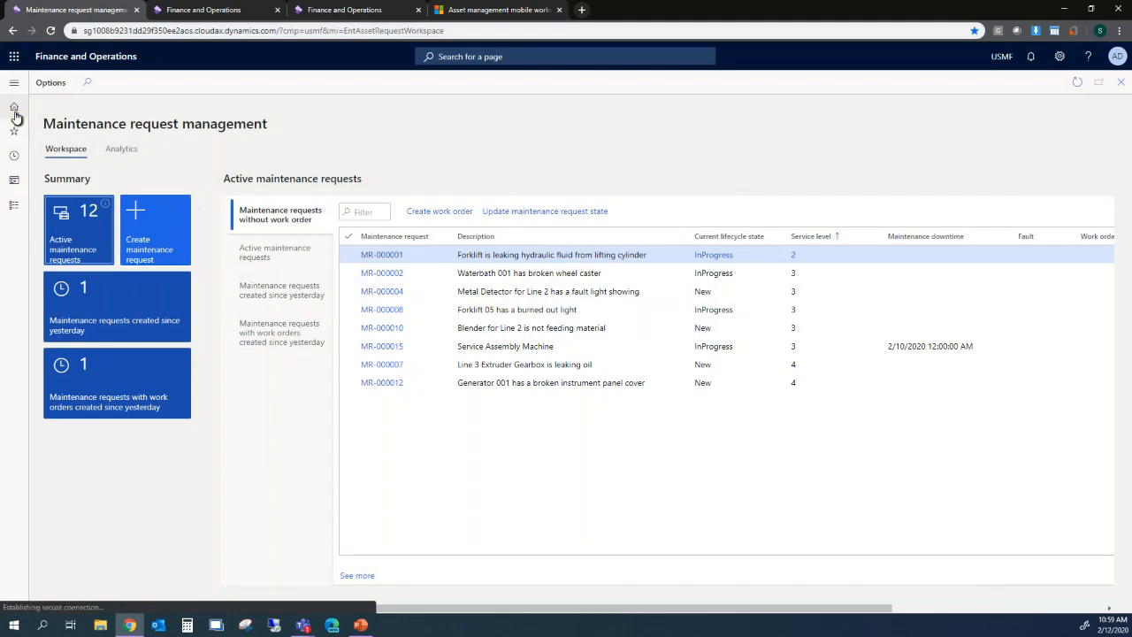
{"action": "left_click", "coordinate": [15, 111]}
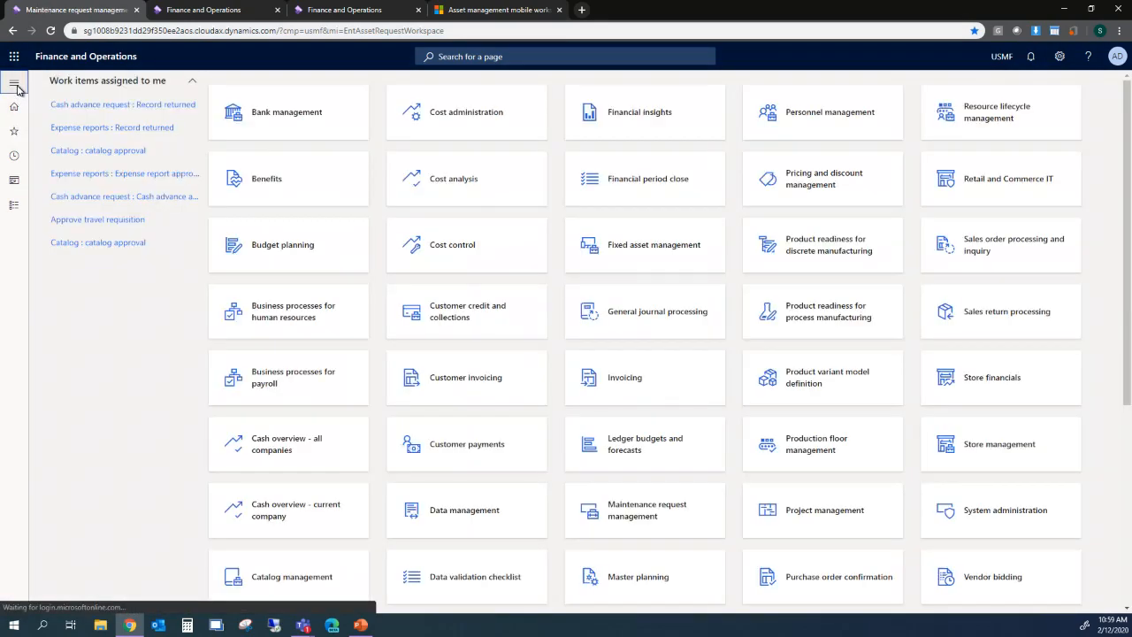
{"action": "left_click", "coordinate": [16, 86]}
{"action": "left_click", "coordinate": [51, 398]}
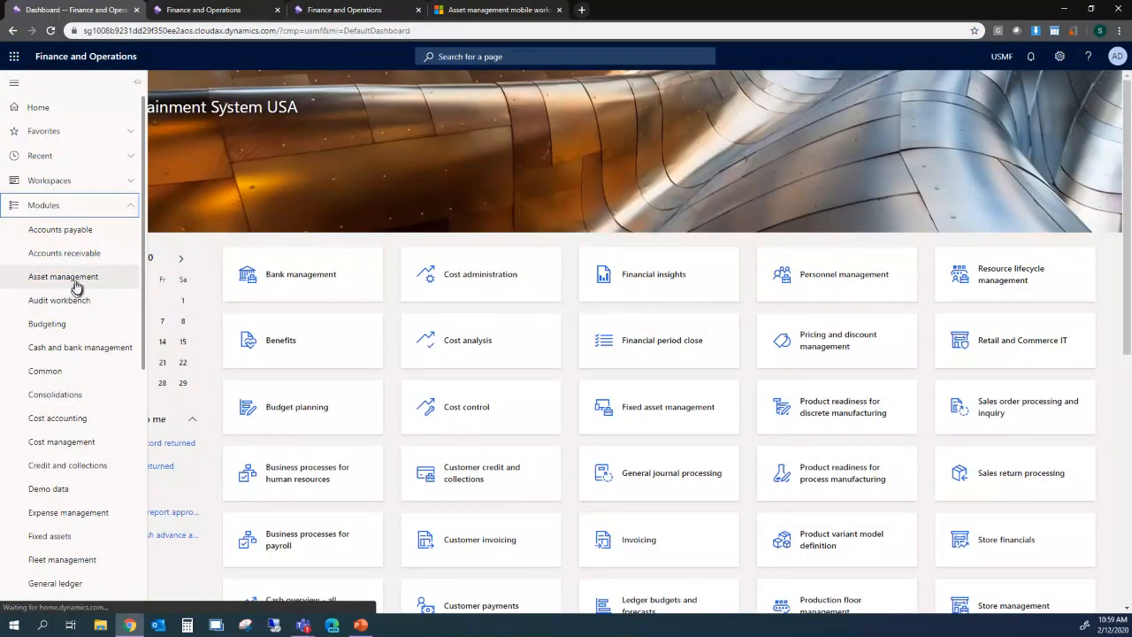
{"action": "left_click", "coordinate": [75, 283]}
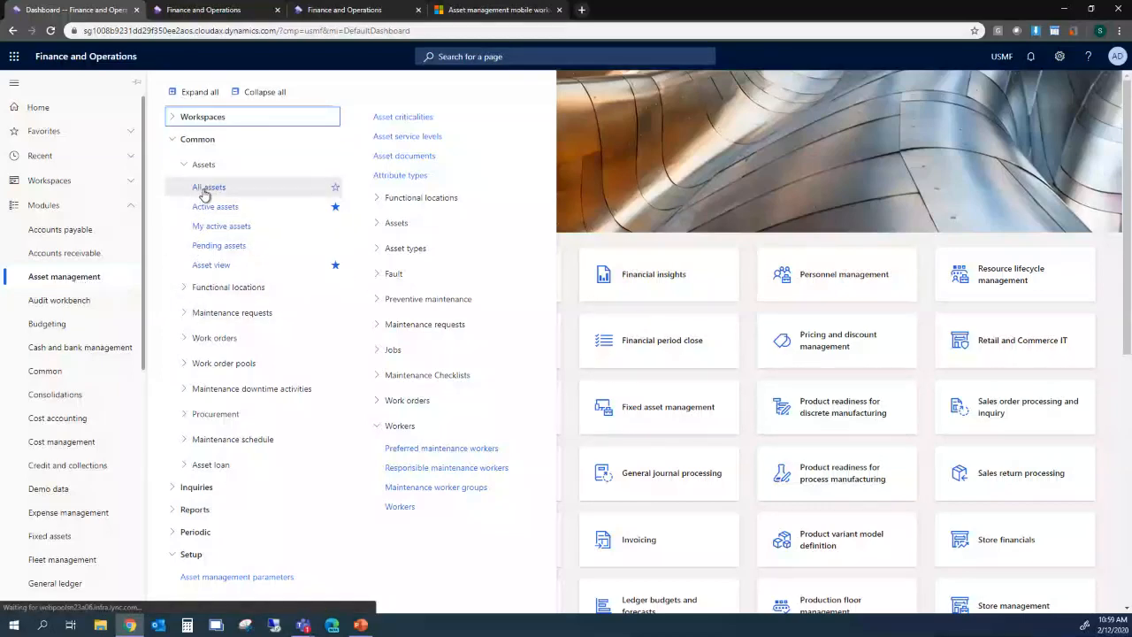
{"action": "left_click", "coordinate": [204, 189]}
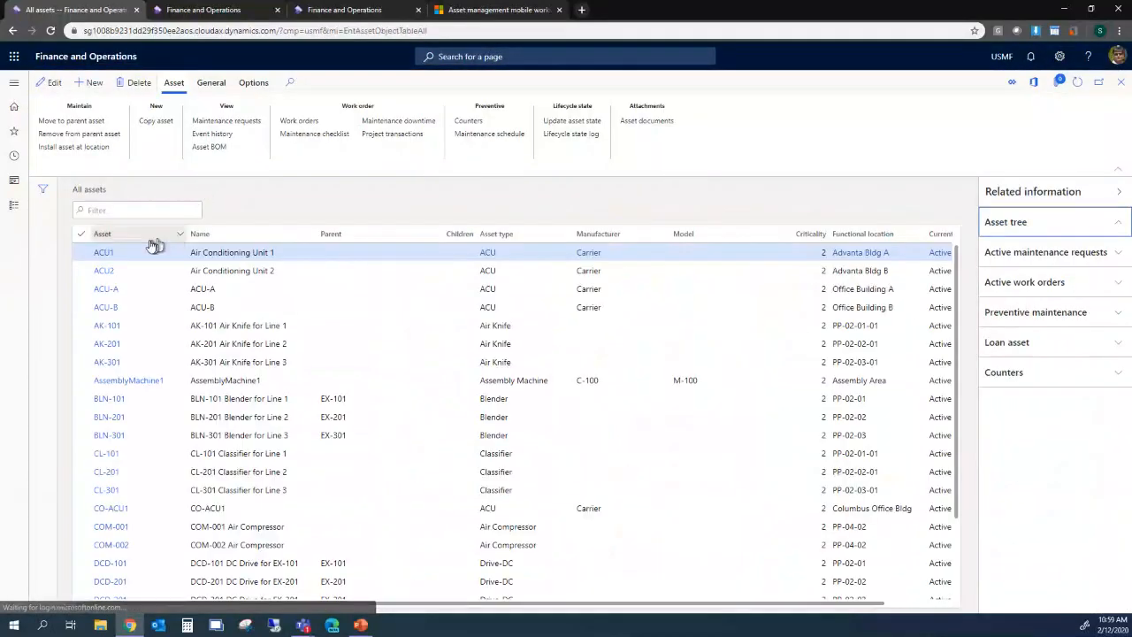
- Open asset ACU1 Air Conditioning Unit 1, scroll through its details, then switch to PowerPoint
{"action": "left_click", "coordinate": [112, 255]}
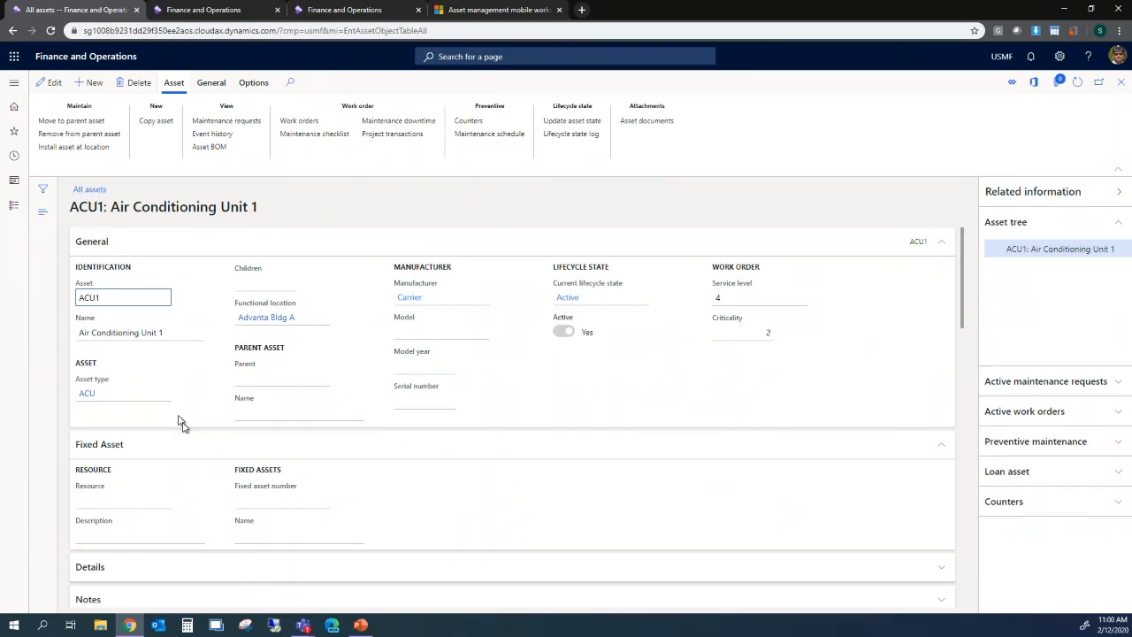
{"action": "scroll", "coordinate": [186, 442], "scroll_direction": "down", "scroll_amount": 2}
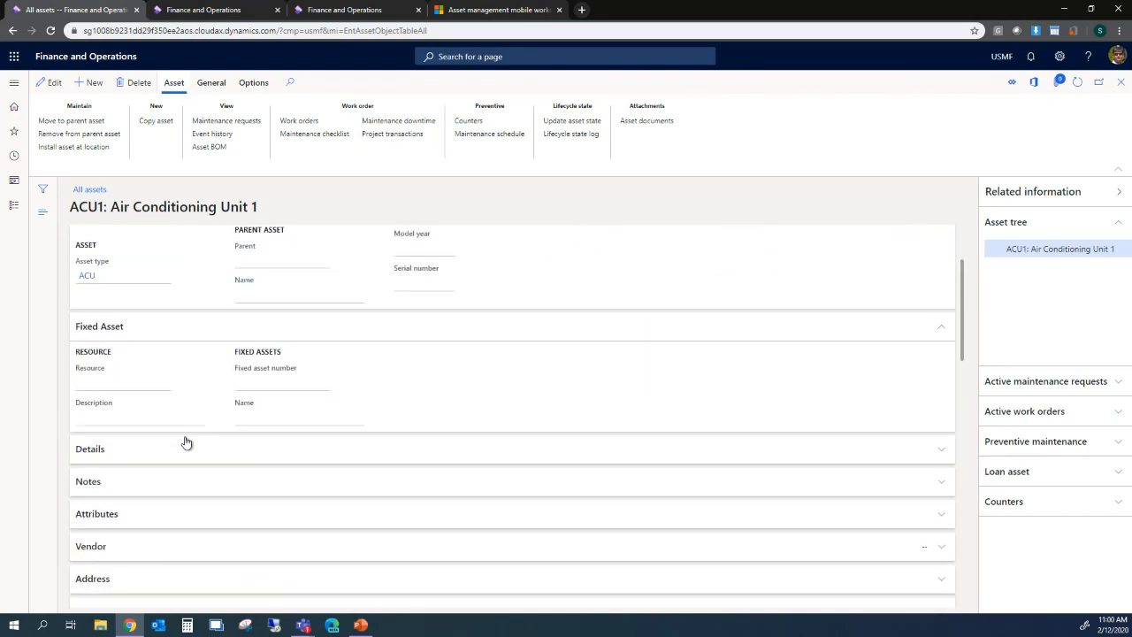
{"action": "scroll", "coordinate": [186, 442], "scroll_direction": "down", "scroll_amount": 1}
{"action": "scroll", "coordinate": [185, 442], "scroll_direction": "up", "scroll_amount": 3}
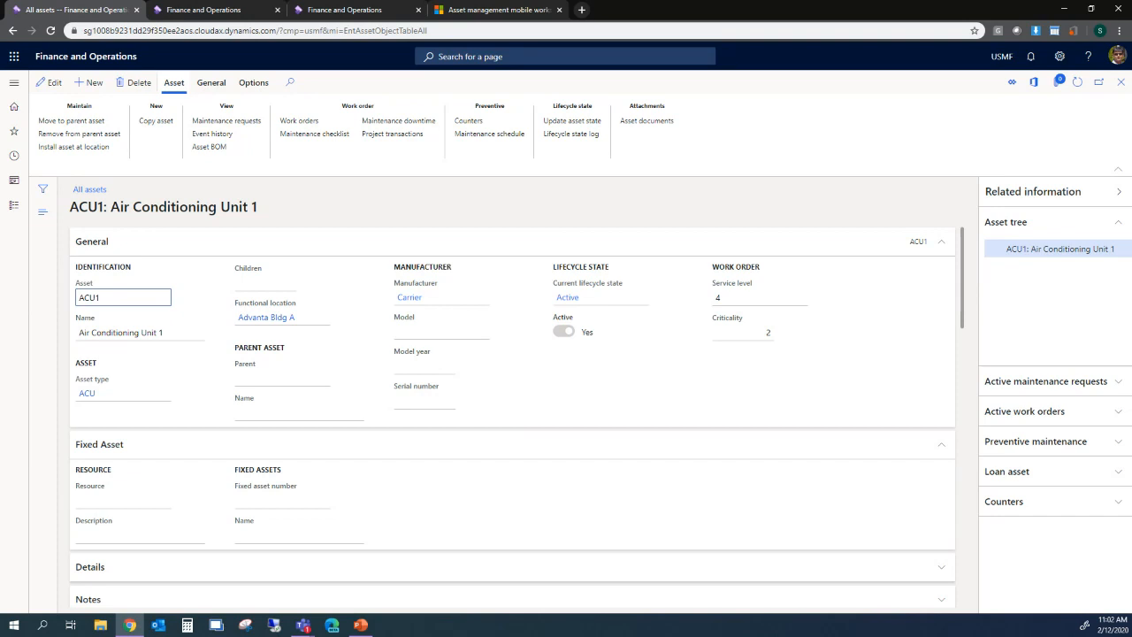
{"action": "left_click", "coordinate": [361, 626]}
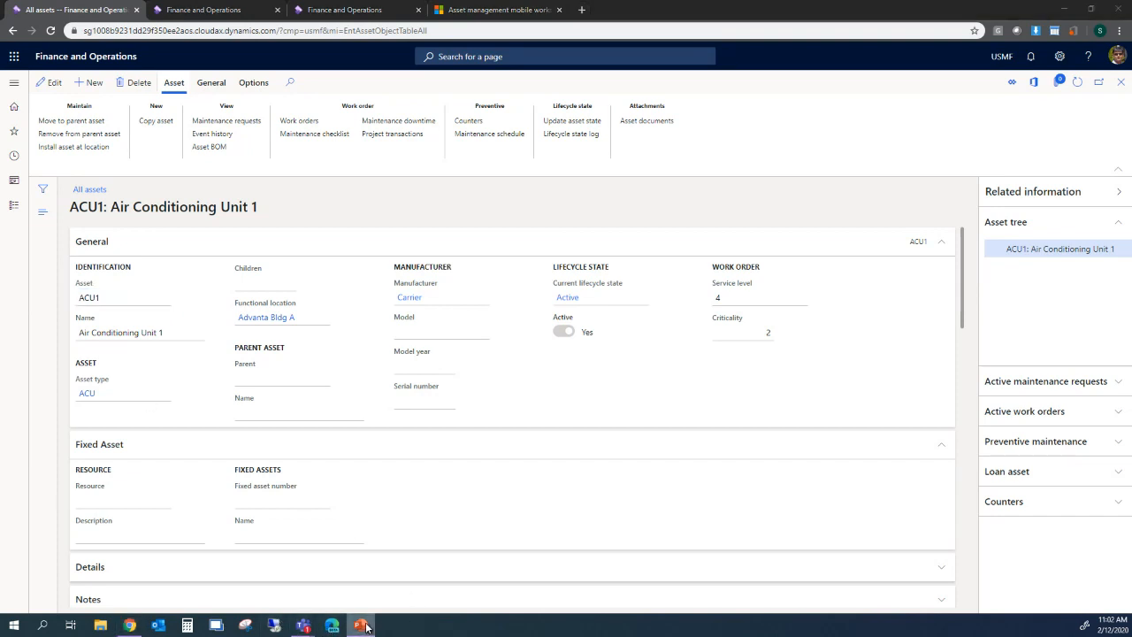